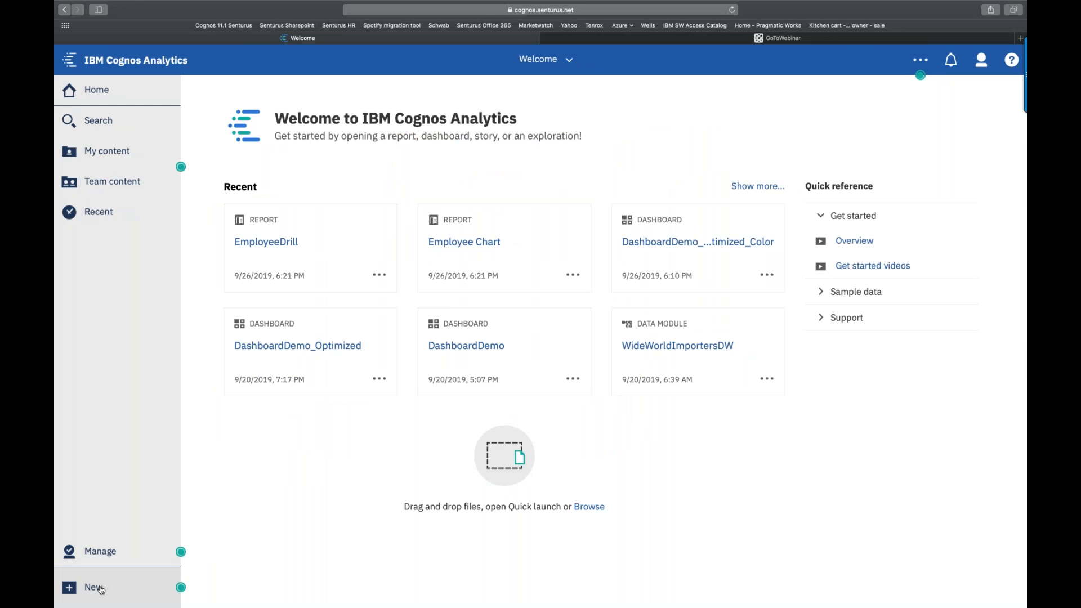
Step: Start a new data module from the WideWorldImportersAzure data server, using the WideWorldImportersDW/Dimension and WideWorldImportersDW/Fact schemas as sources
click(133, 471)
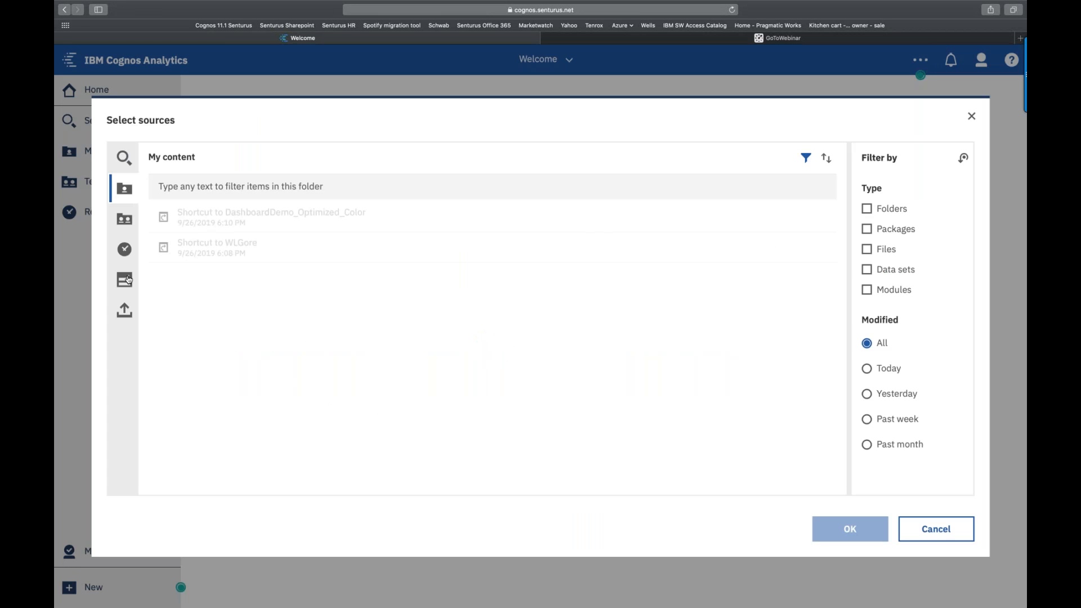
click(124, 279)
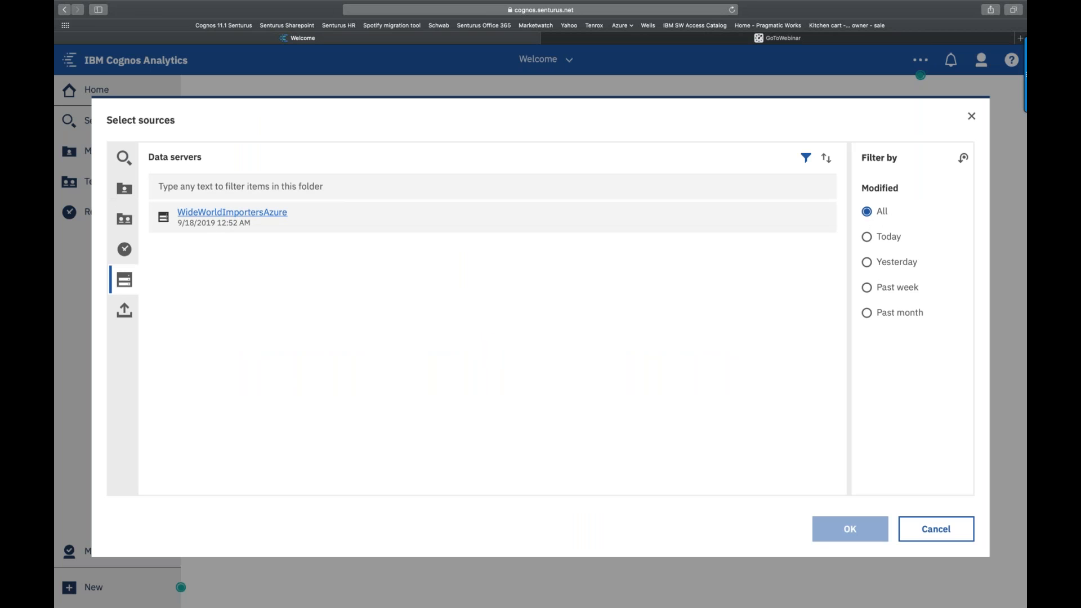
click(253, 214)
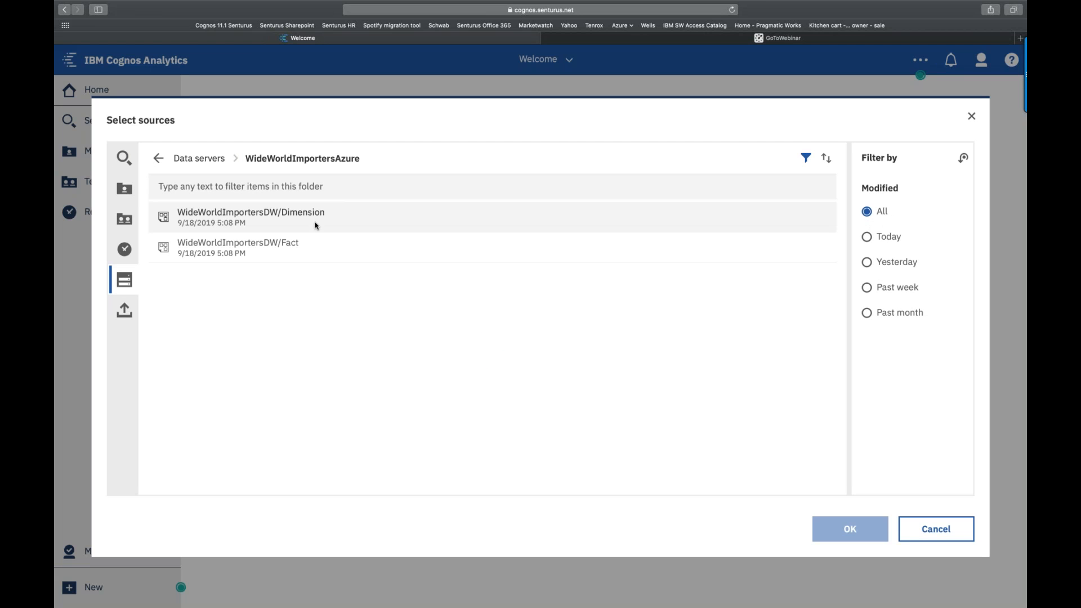
click(317, 226)
shift+click(331, 242)
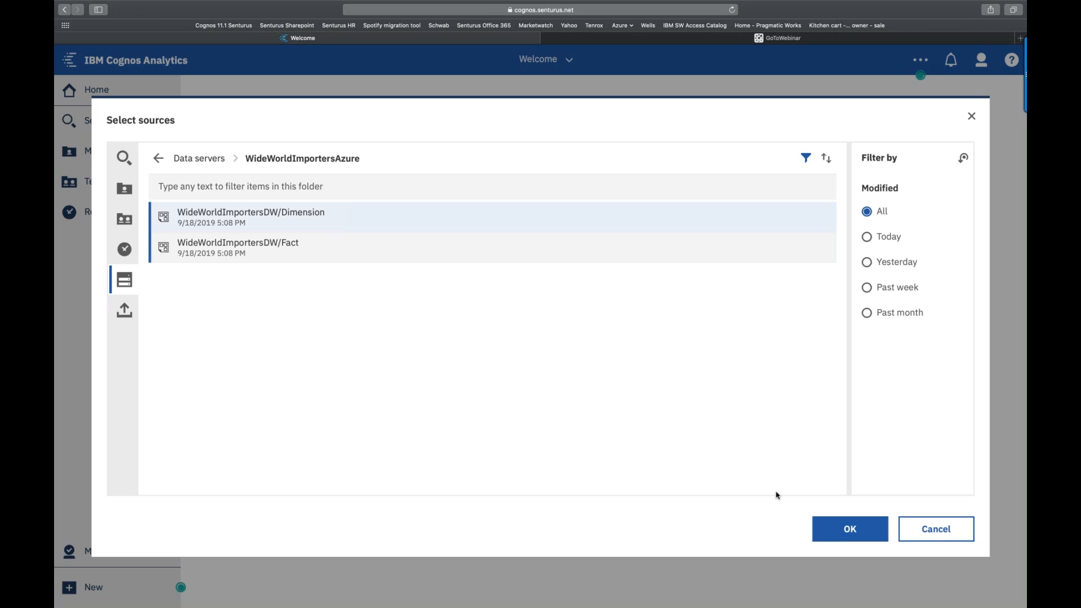
click(845, 540)
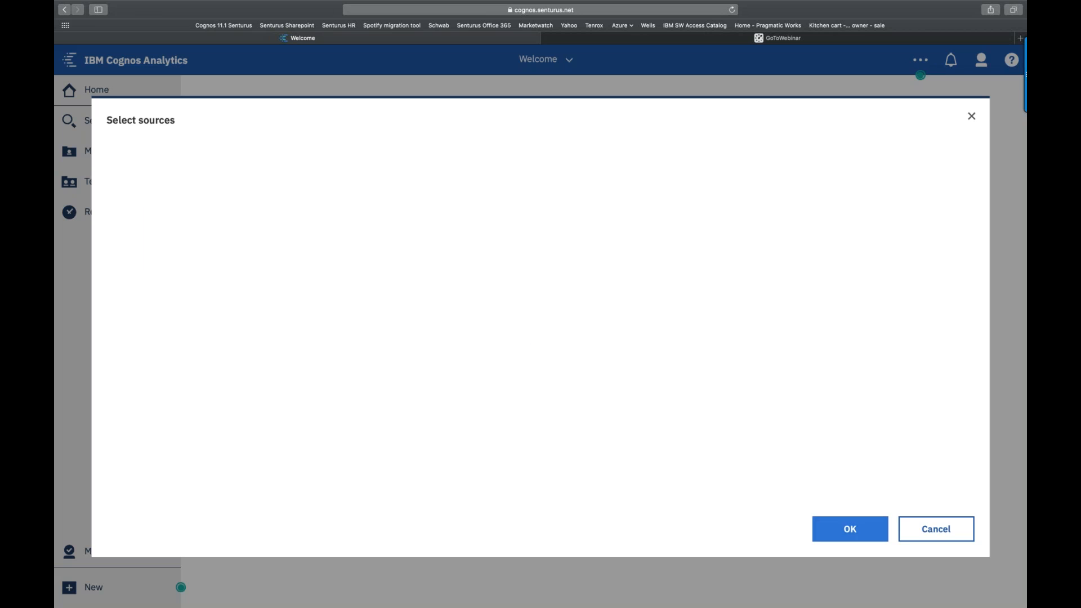
Step: Select tables manually for the module: Customer, Date and Stock Item from Dimension, and Sale from Fact
click(314, 282)
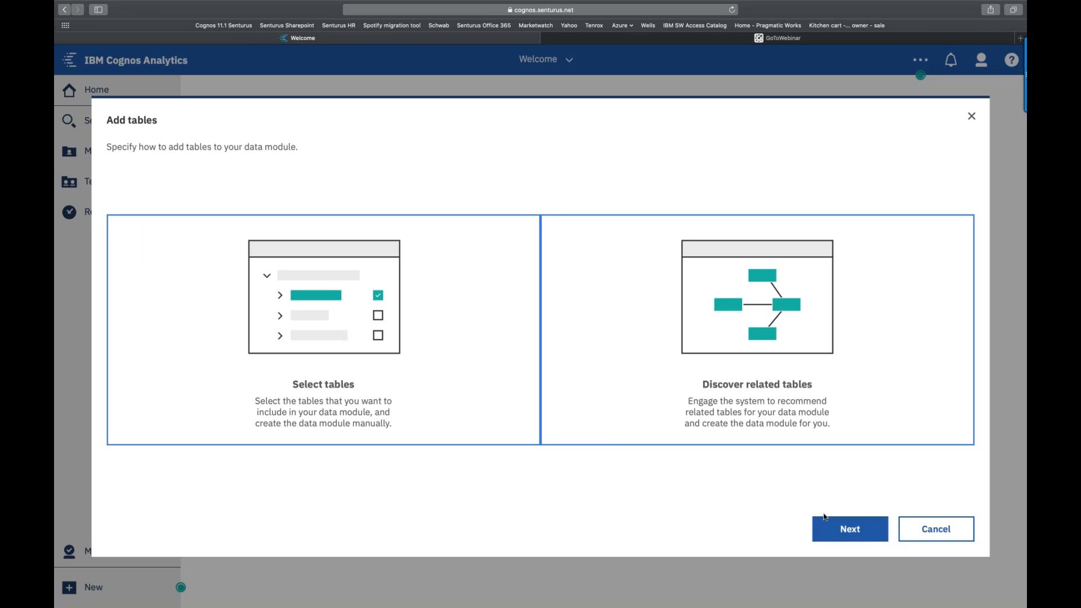
click(874, 538)
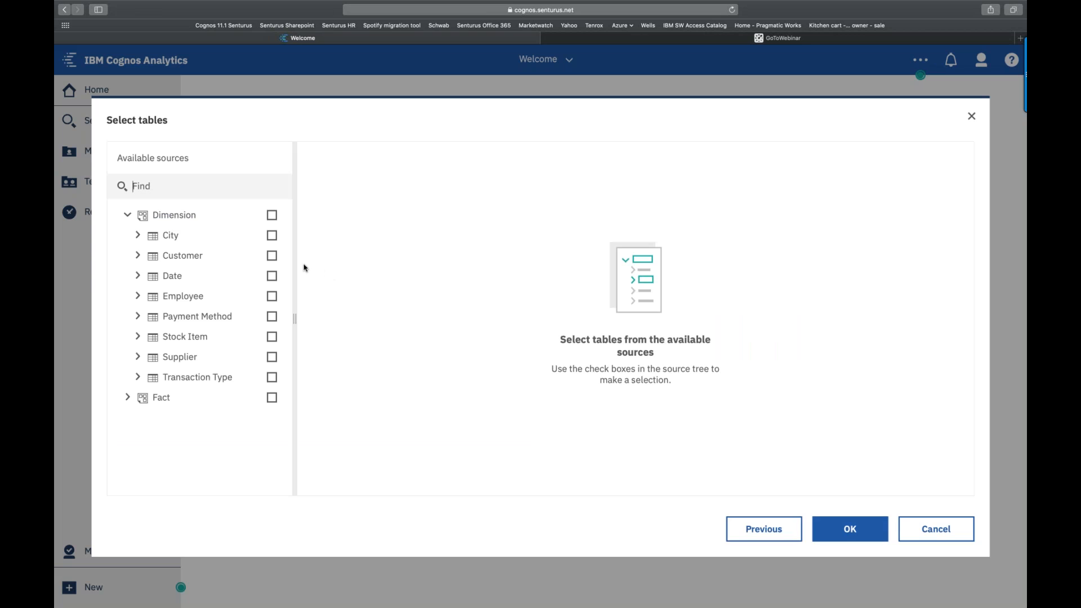
click(274, 256)
click(272, 276)
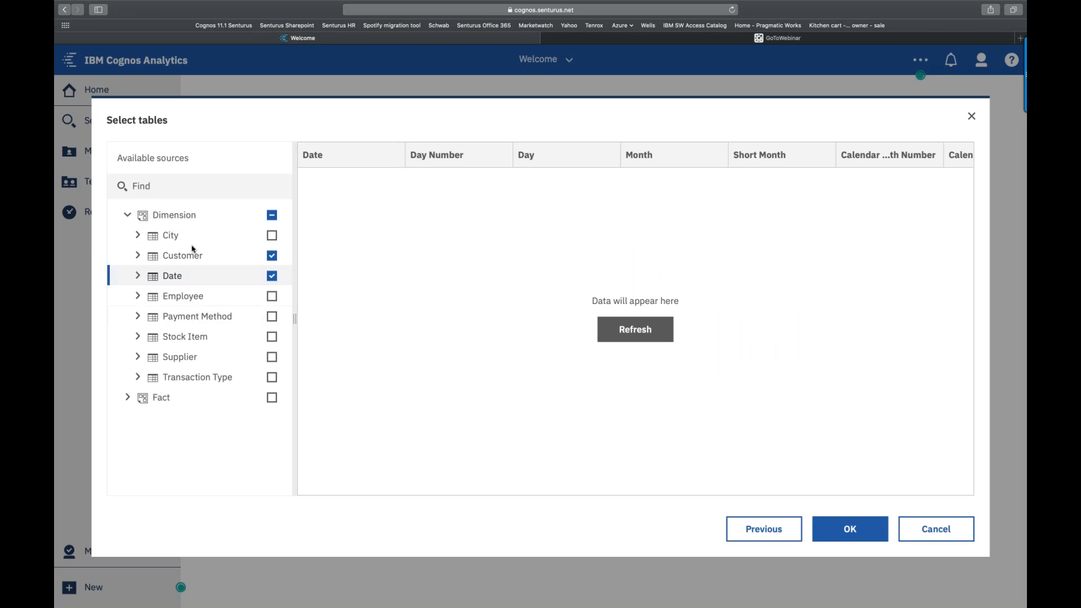
click(272, 337)
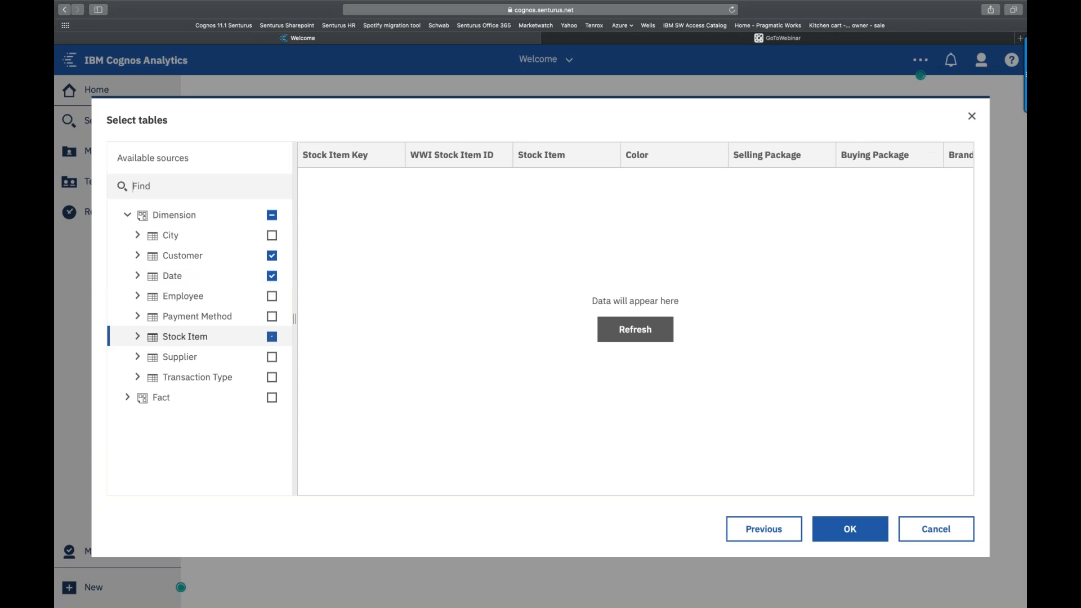
click(127, 397)
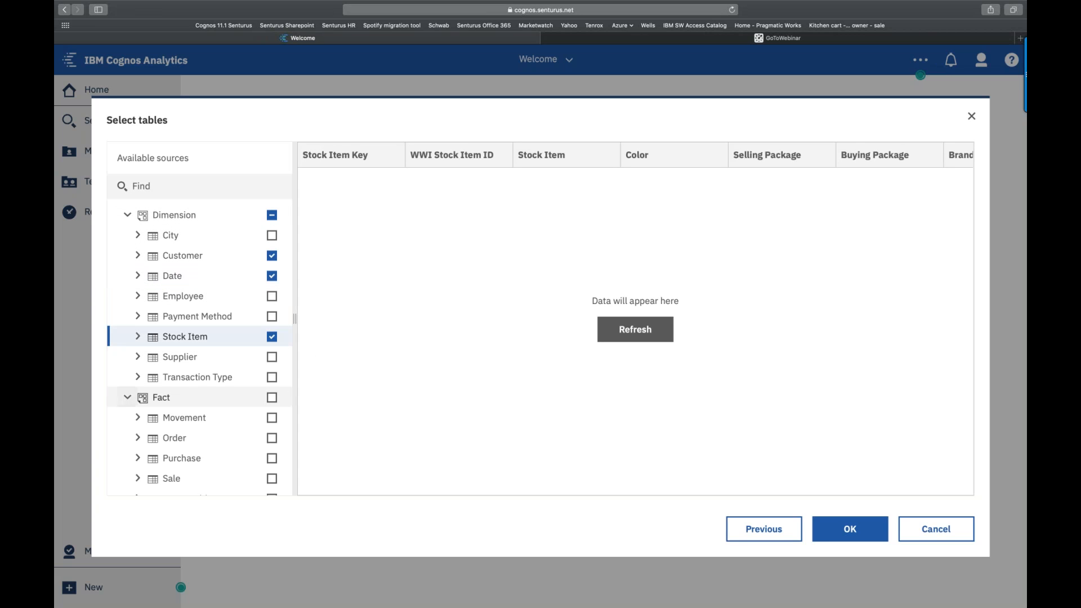
click(273, 479)
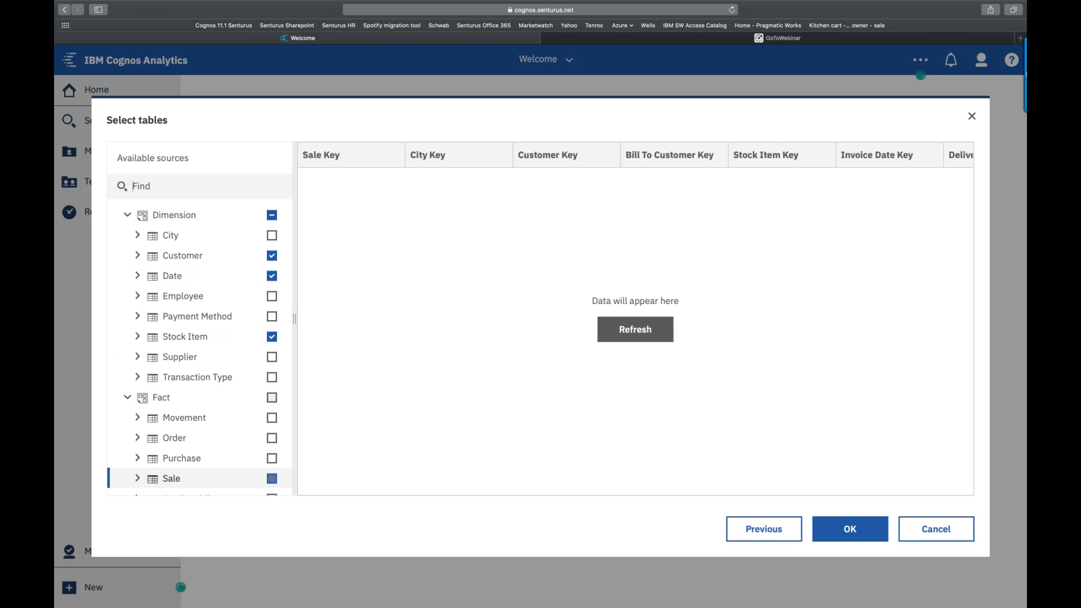
click(865, 525)
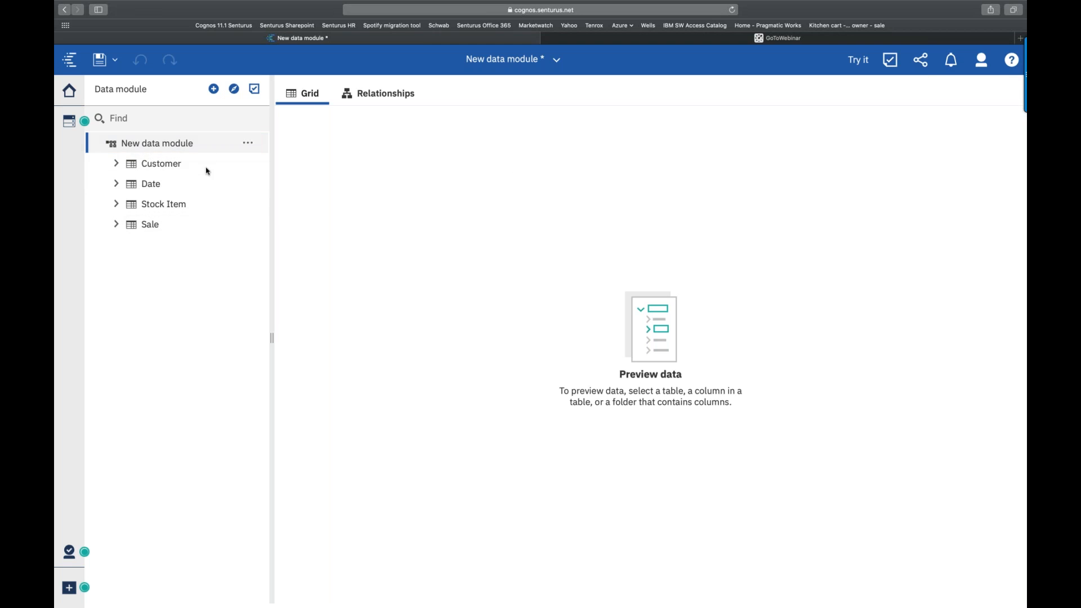
Step: Preview the Customer table's data and open the module's relationships diagram
click(177, 166)
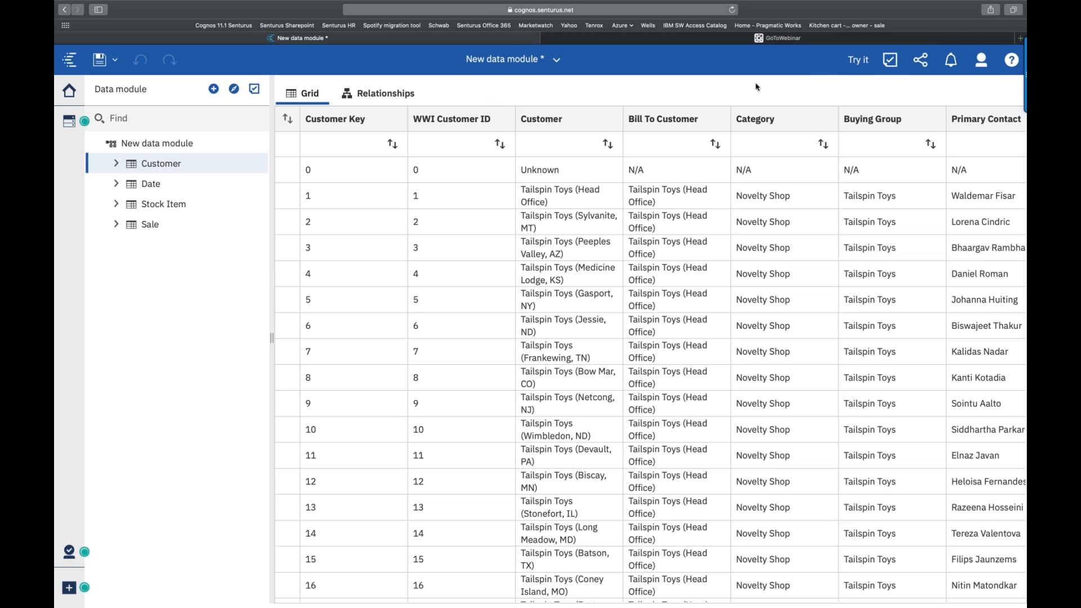
click(379, 96)
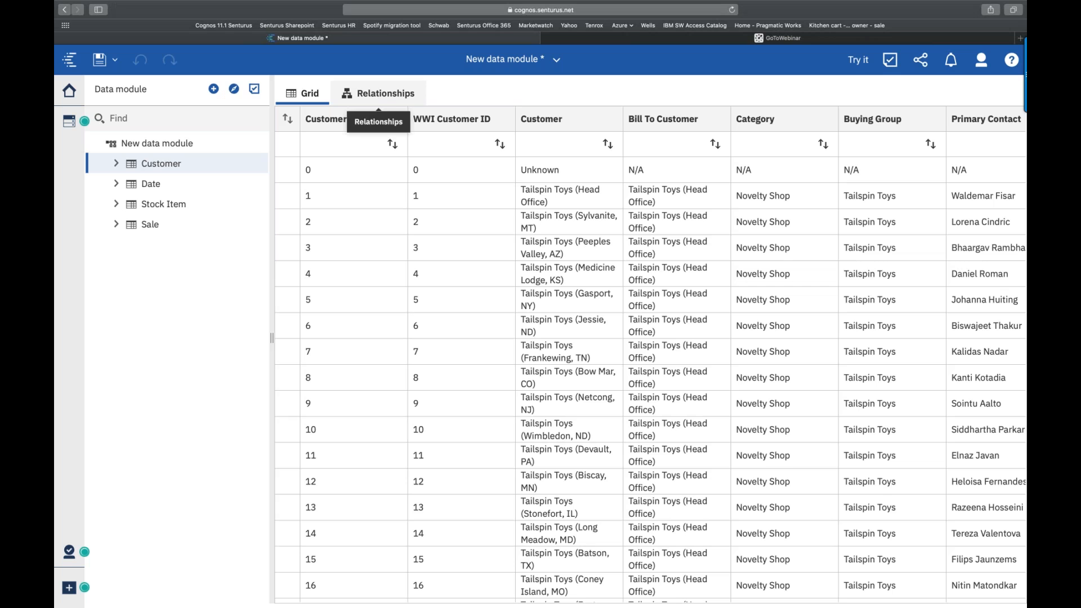
click(382, 99)
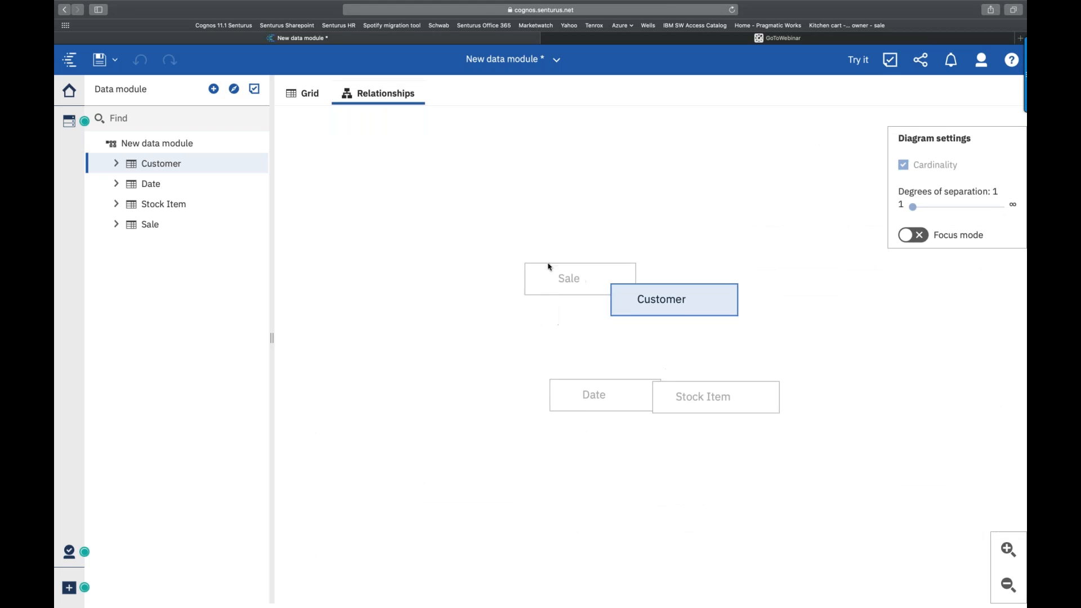
Step: Rearrange the relationships diagram so Sale sits in the middle with Customer, Date and Stock Item spread around it
drag(691, 291, 557, 193)
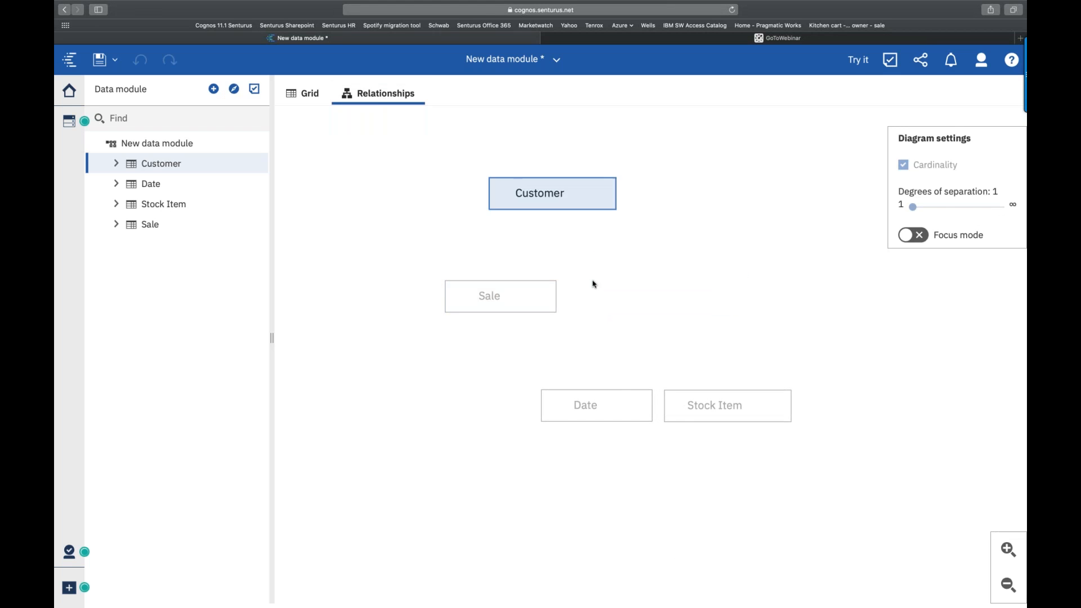
drag(600, 404, 461, 391)
drag(691, 405, 649, 282)
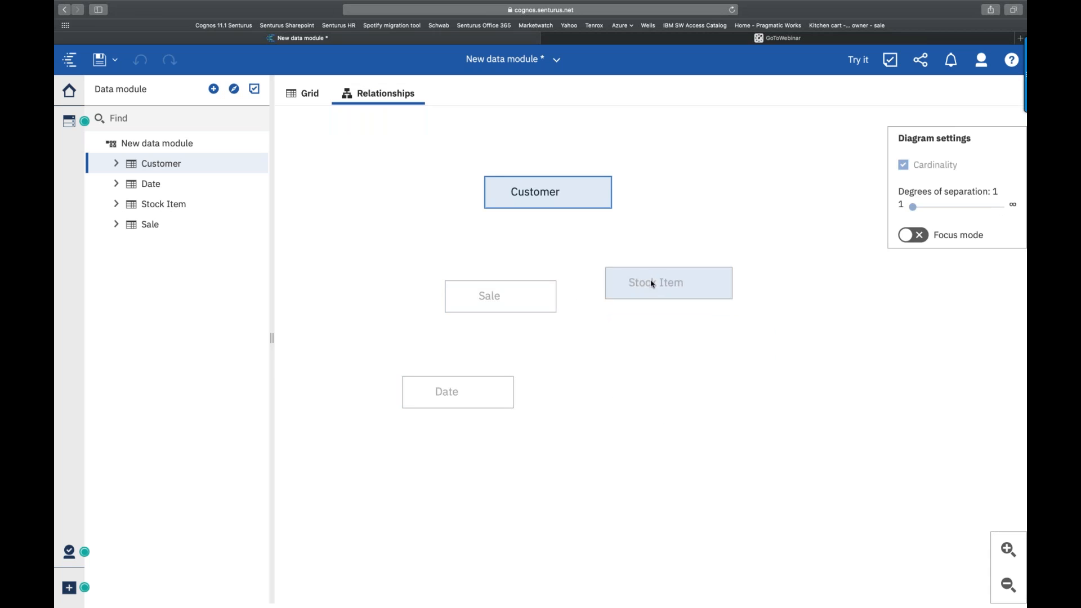
drag(543, 297, 691, 334)
drag(673, 292, 489, 287)
drag(613, 345, 585, 310)
drag(506, 389, 707, 265)
drag(518, 278, 513, 290)
drag(660, 309, 618, 306)
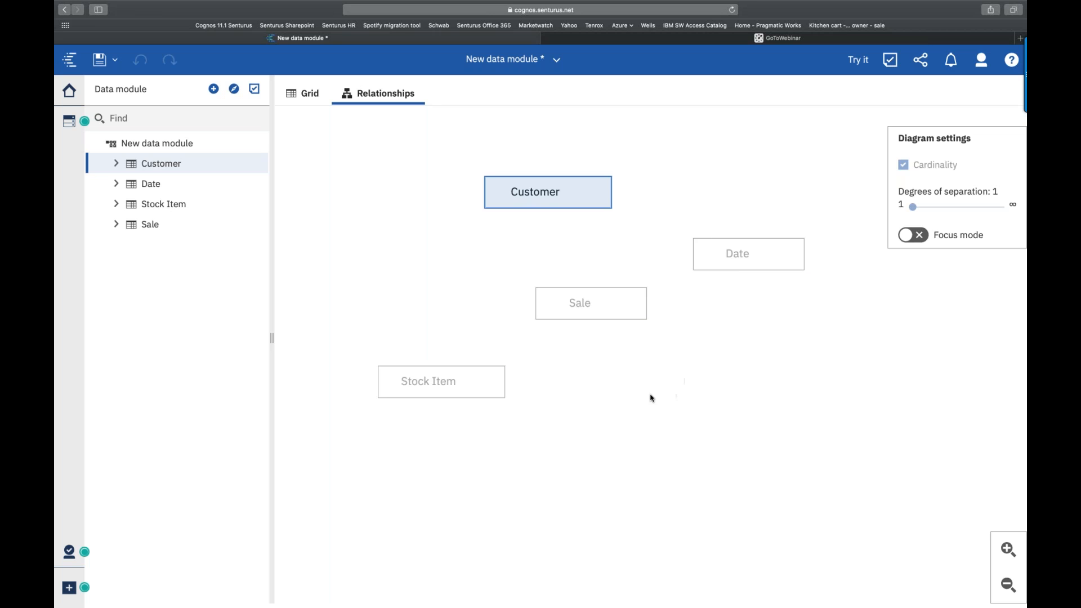
Step: Create a relationship from Stock Item to Sale, matching their Stock Item Key columns and previewing the joined data
right_click(480, 385)
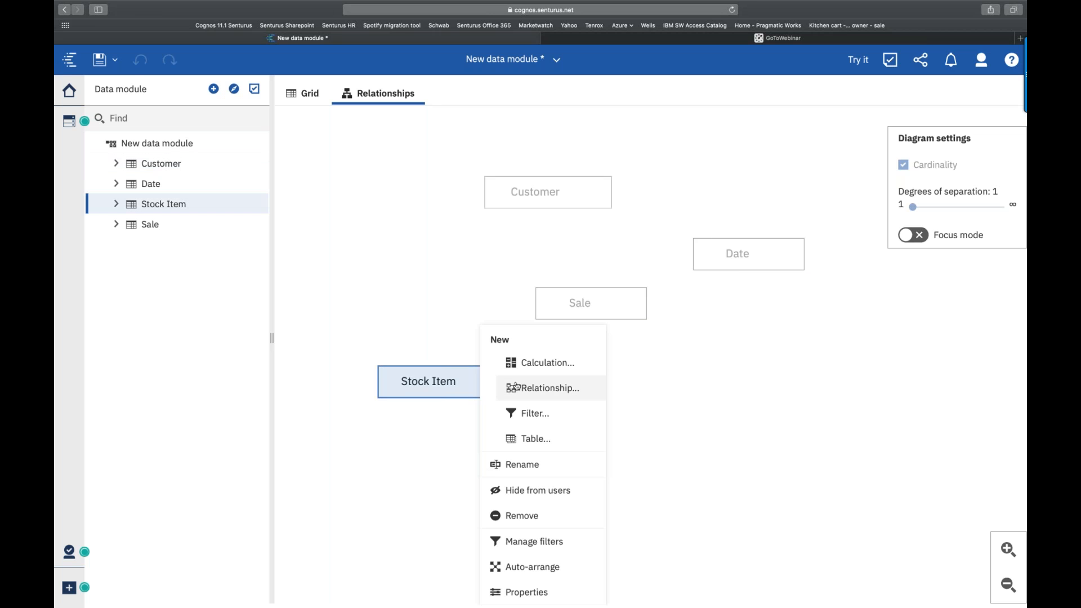
click(516, 386)
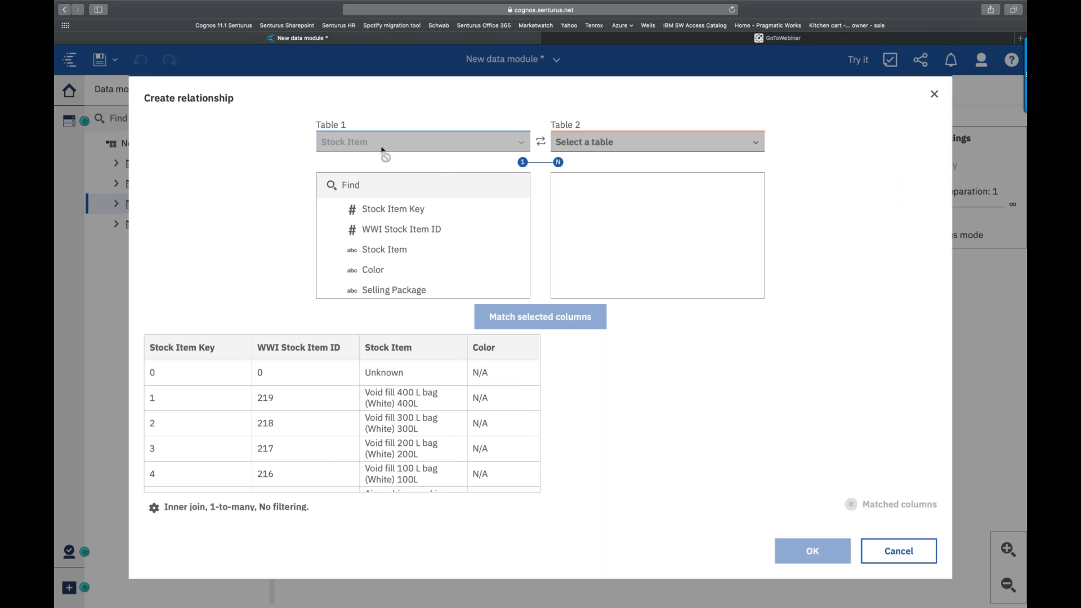
click(642, 150)
click(651, 237)
click(448, 213)
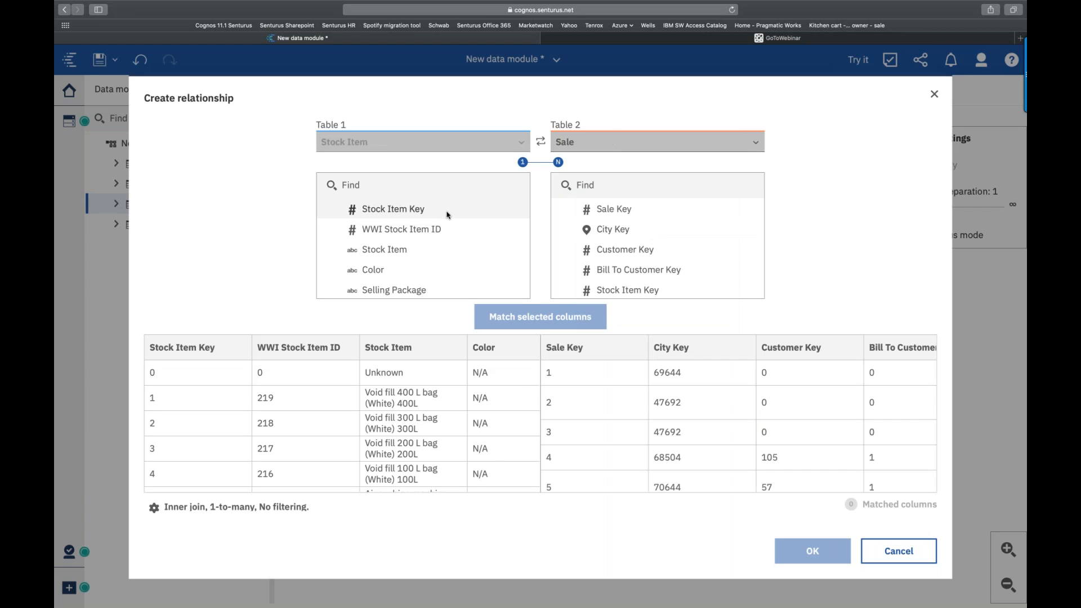
click(631, 290)
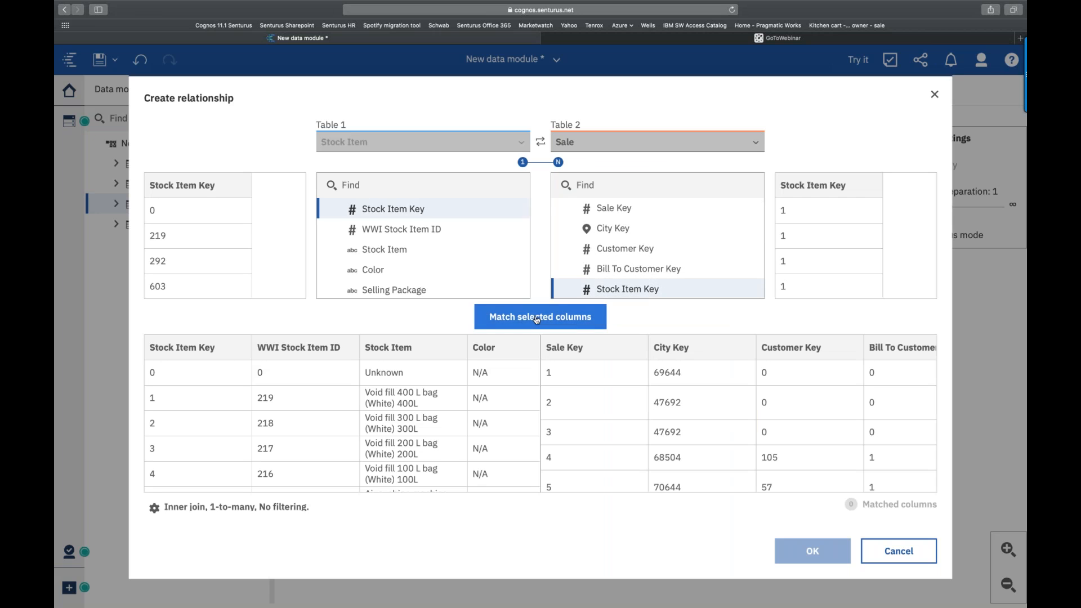
click(540, 316)
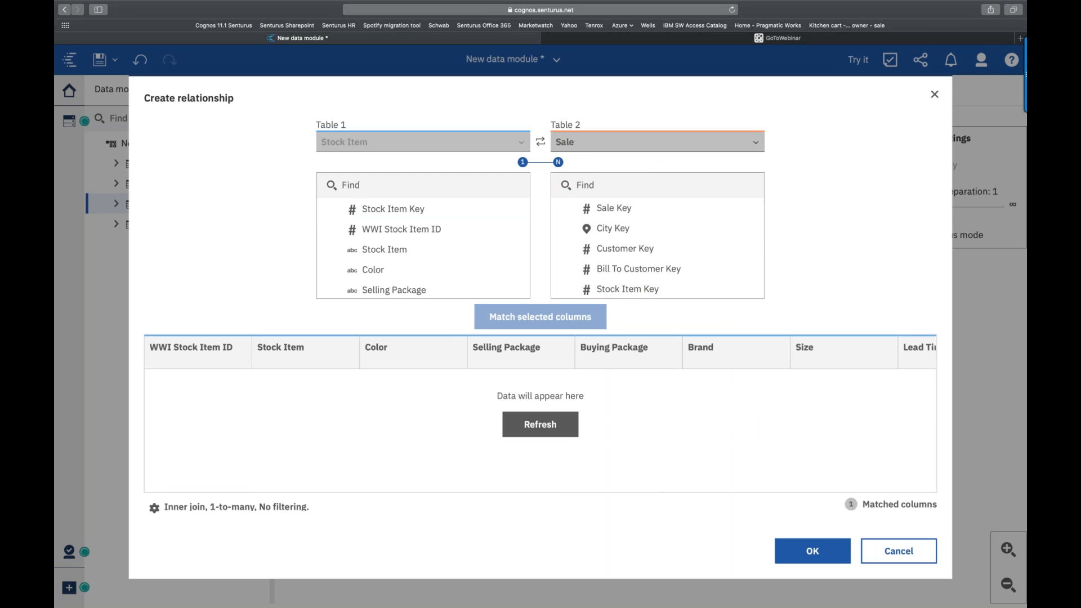
click(541, 425)
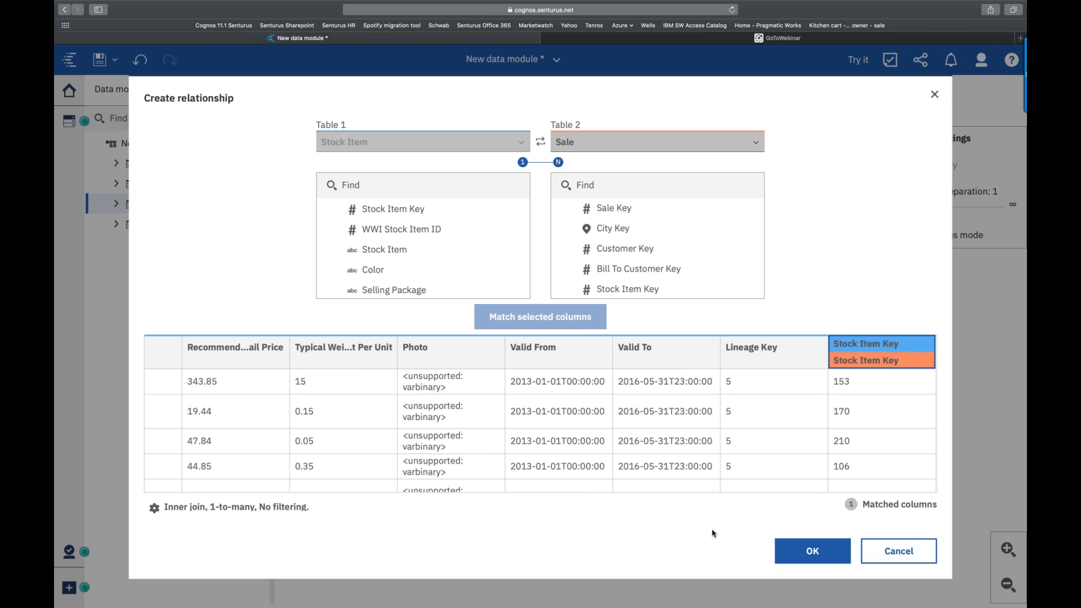
click(812, 551)
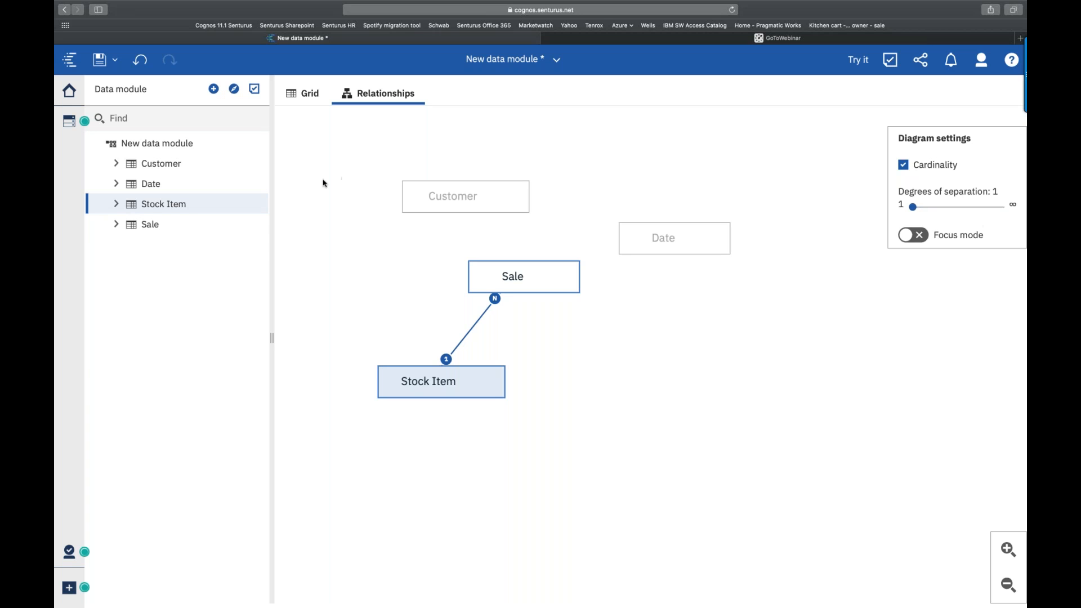
Step: Expand the Sale table, widen the module tree, and add a folder named Keys inside Sale
click(117, 224)
drag(281, 272, 338, 276)
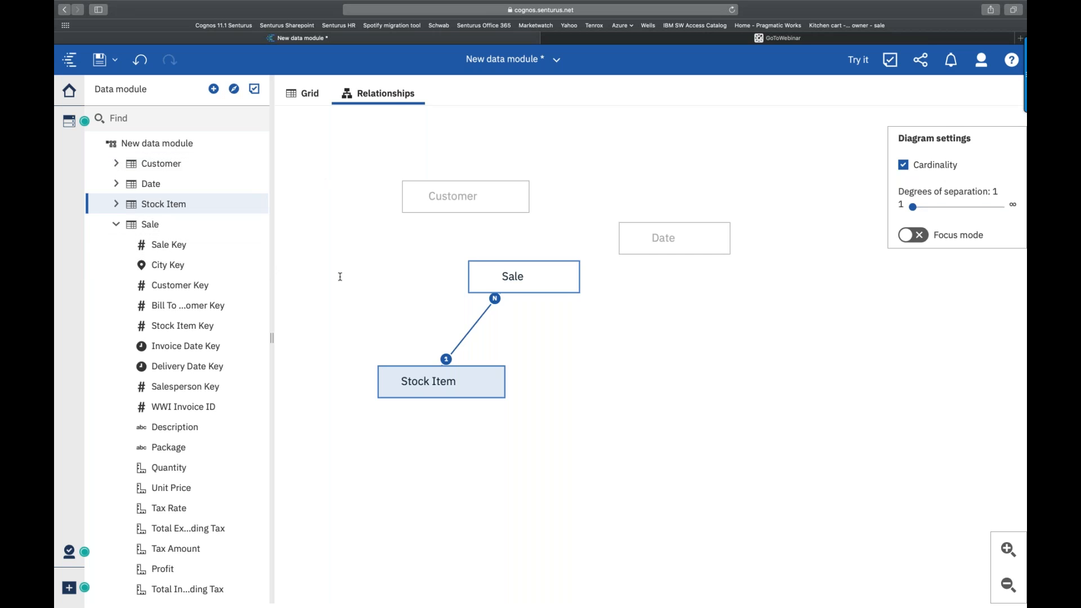
click(224, 230)
click(317, 227)
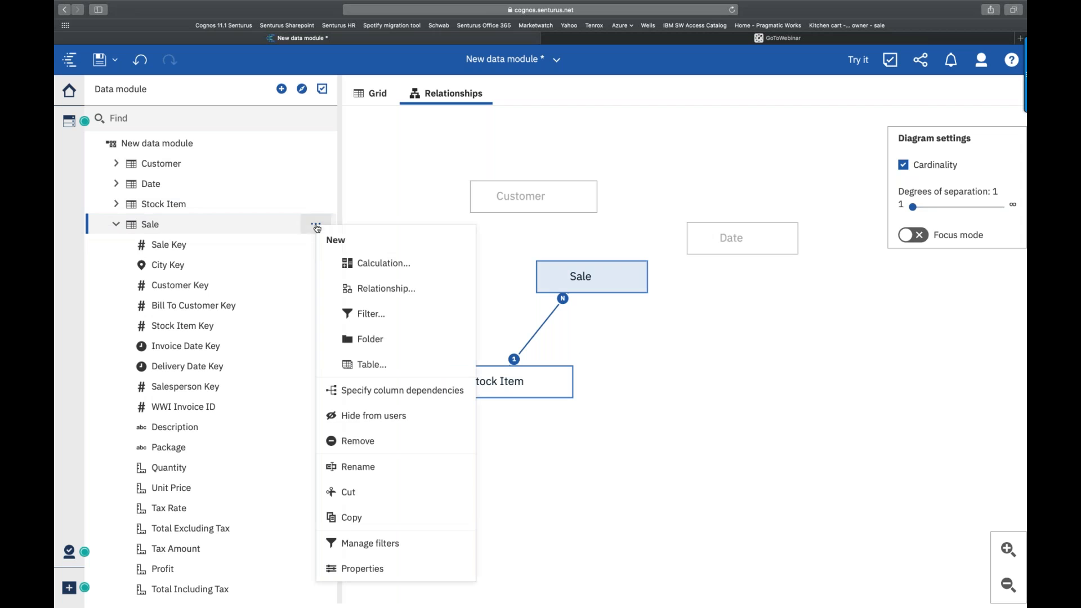
click(386, 337)
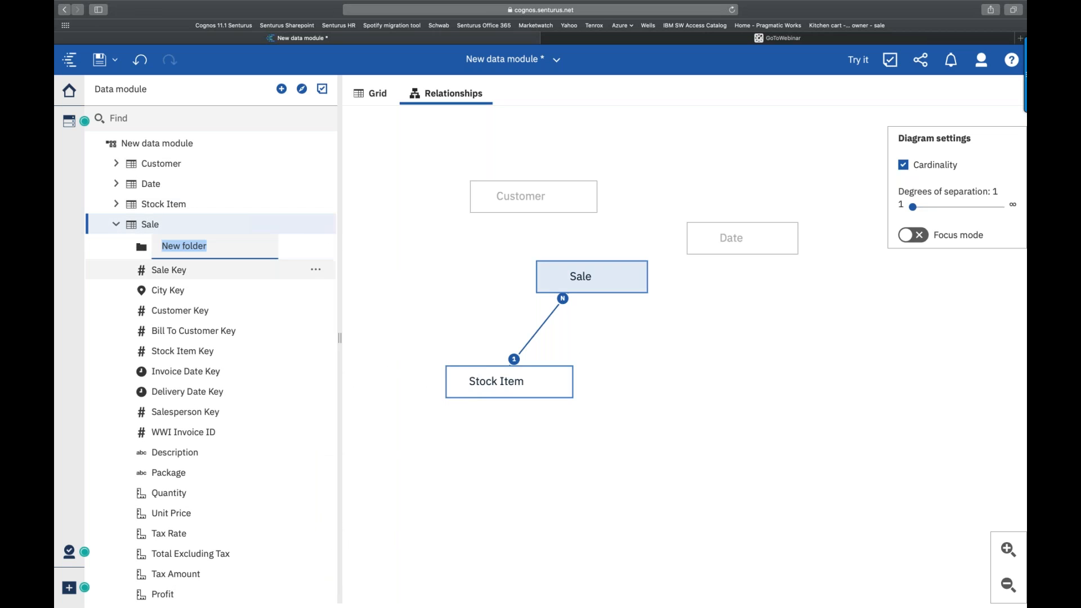
text(Keys)
key(Return)
Step: Move the Sale columns from Sale Key through Salesperson Key into the Keys folder and collapse it
click(184, 267)
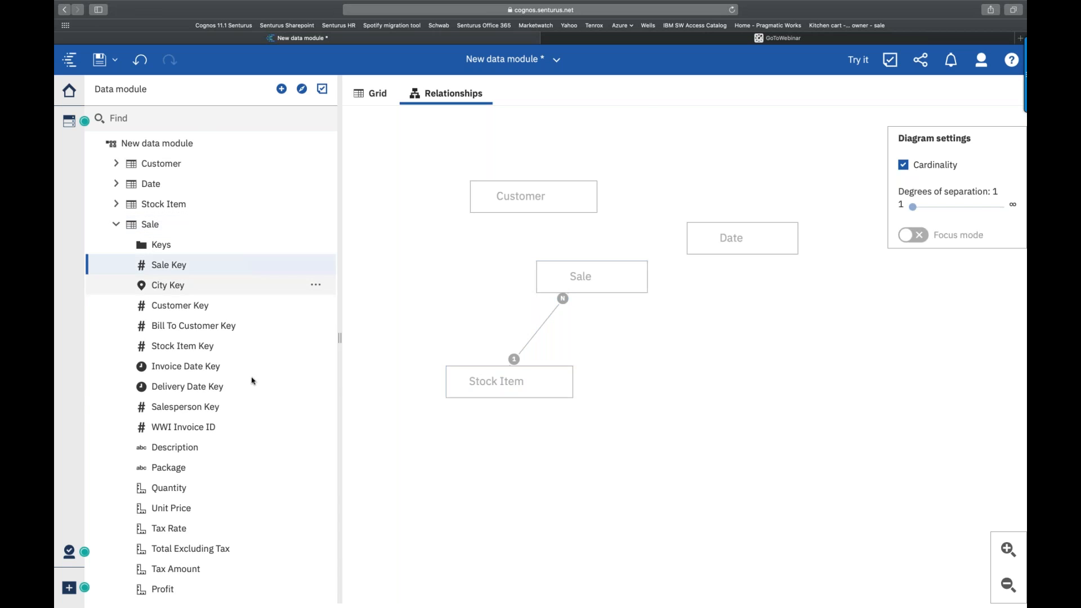
shift+click(186, 406)
drag(185, 256, 158, 244)
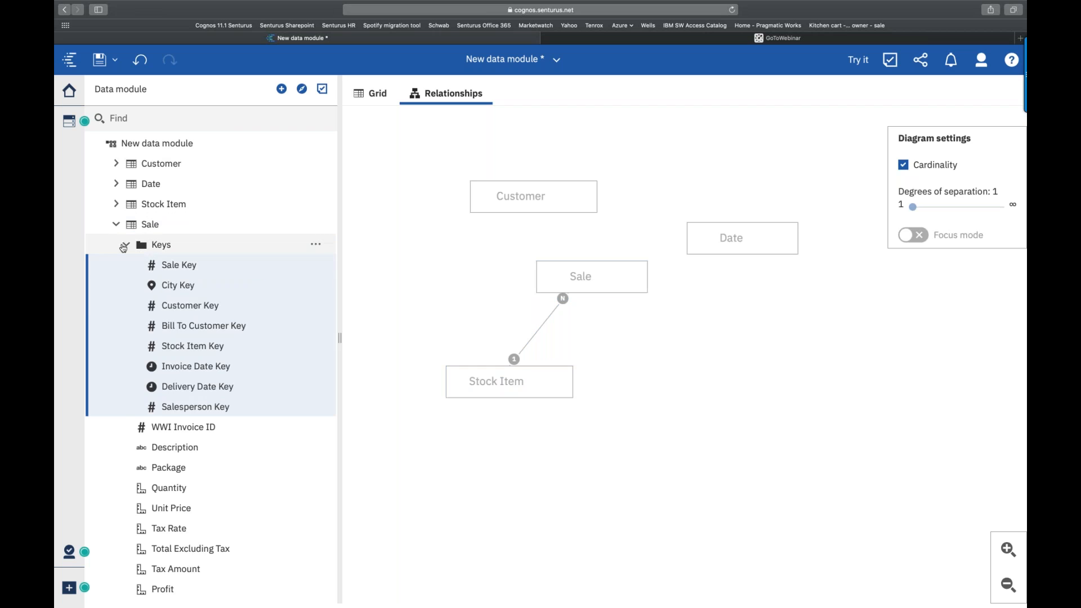
click(125, 245)
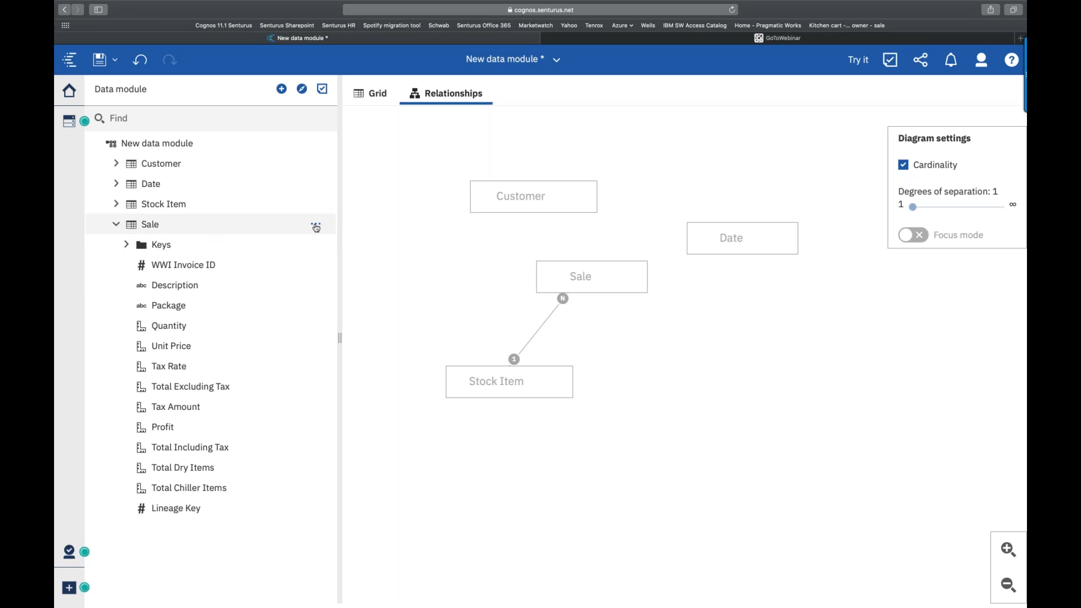
Step: Start a new calculation in the Sale table and name it % Profit
click(316, 227)
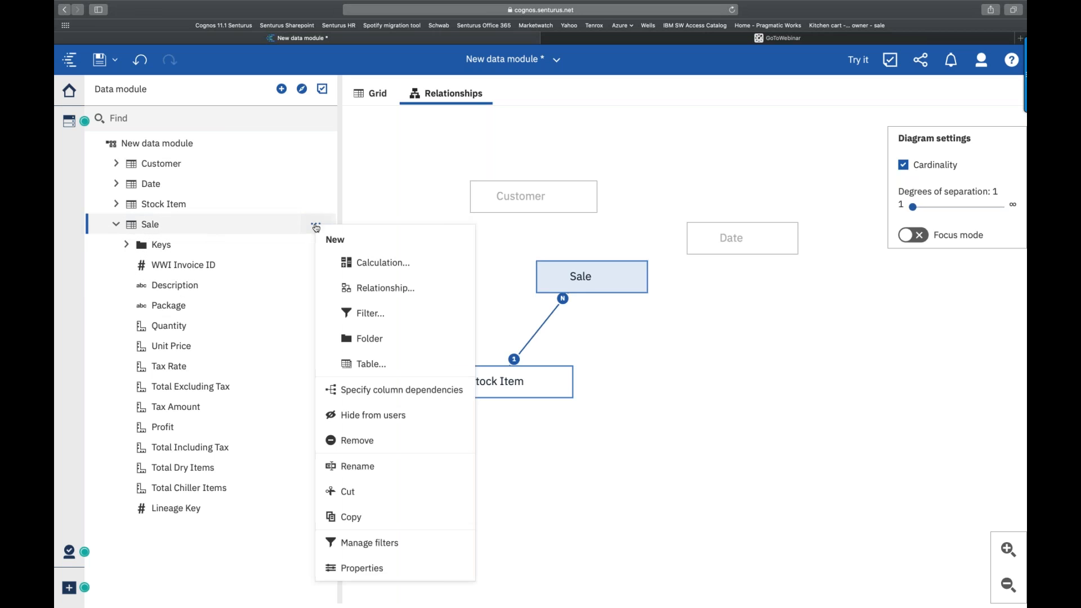
click(371, 265)
drag(207, 129, 123, 128)
text(% Profit)
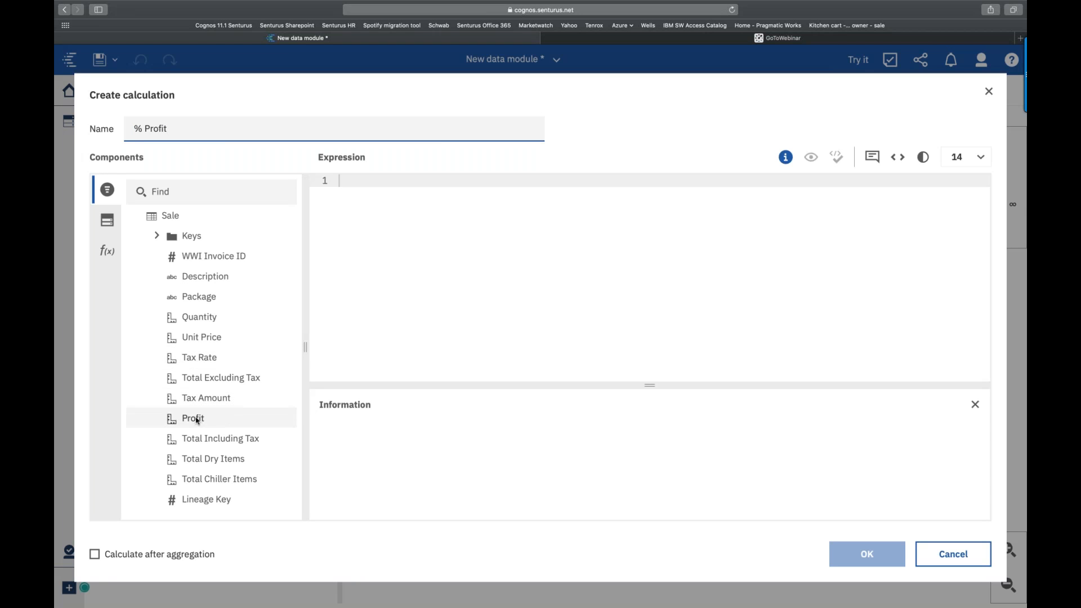
Step: Define the % Profit expression as Profit / Total_Excluding_Tax and save the calculation
drag(265, 417, 360, 237)
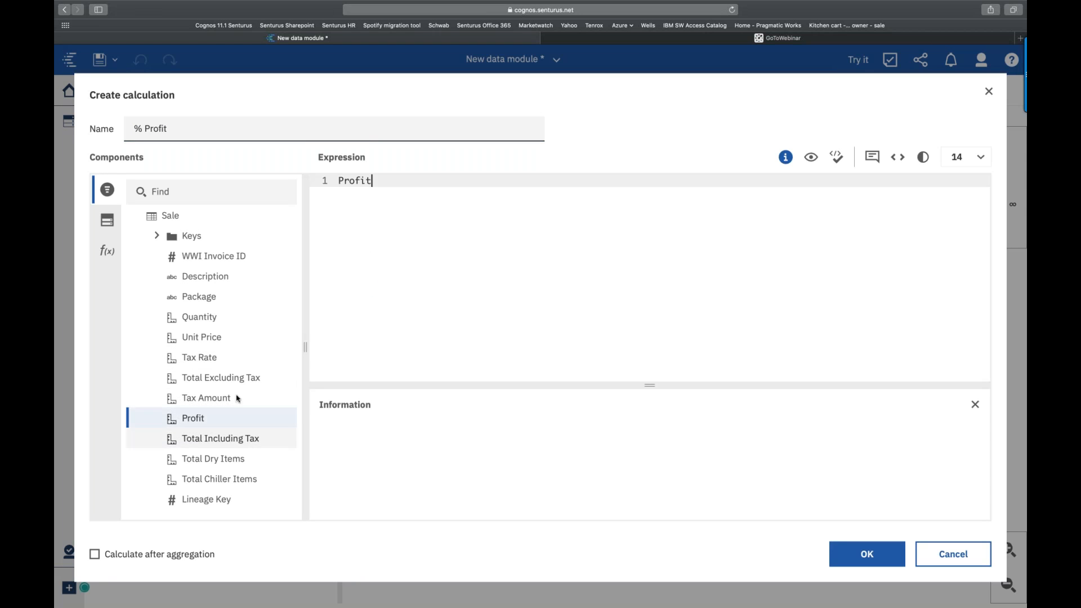
drag(409, 306, 377, 181)
click(377, 181)
text(/ Total_Excluding_Tax)
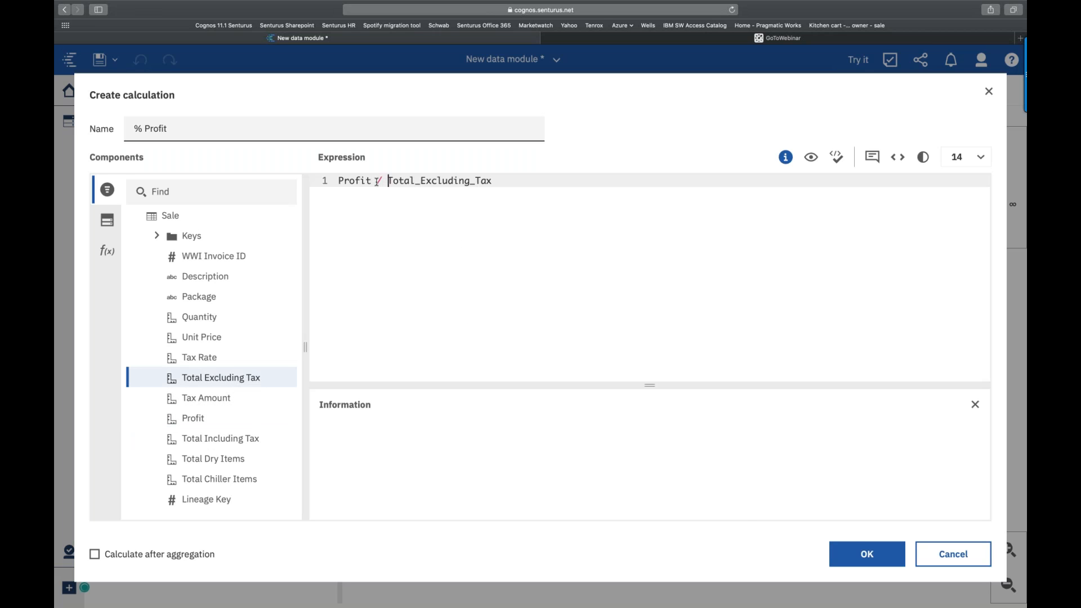
click(867, 554)
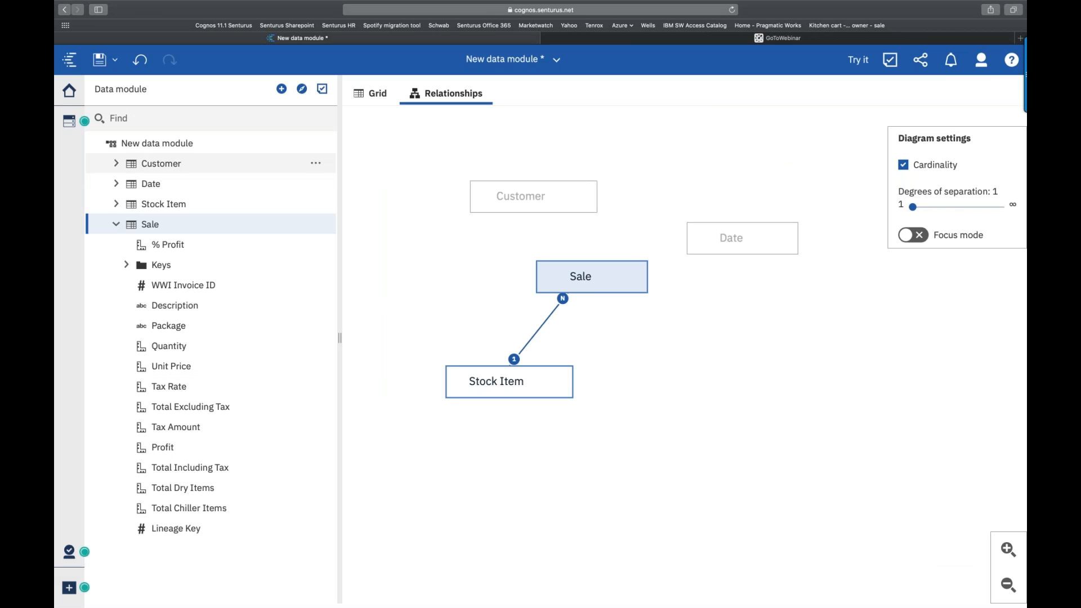
Step: Return to the home page and open the WLGore folder in the content area
click(71, 94)
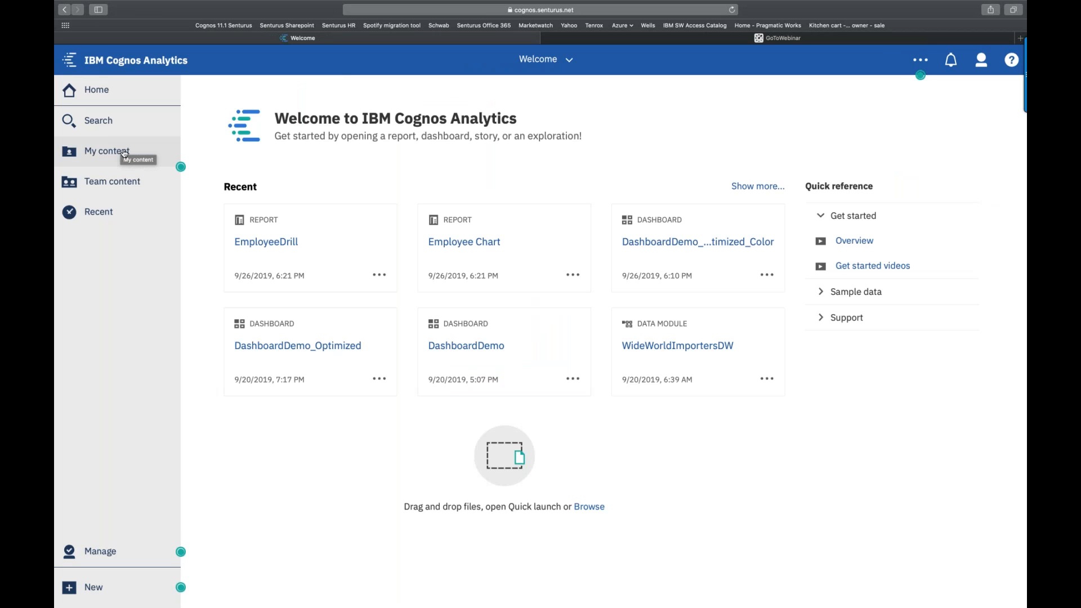
click(124, 153)
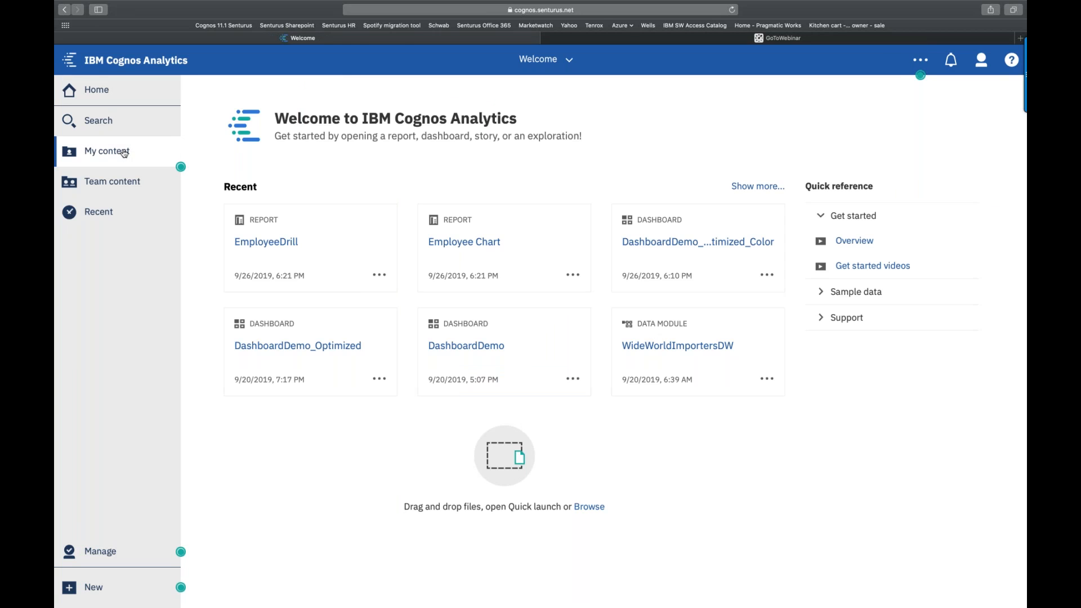
click(230, 152)
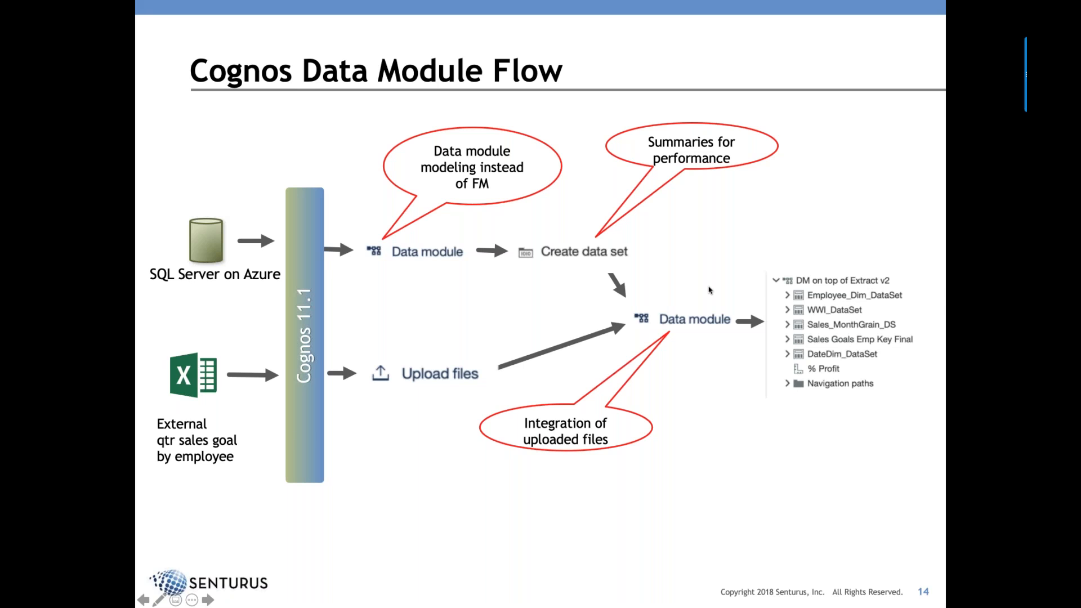
key(Right)
key(ctrl+Right)
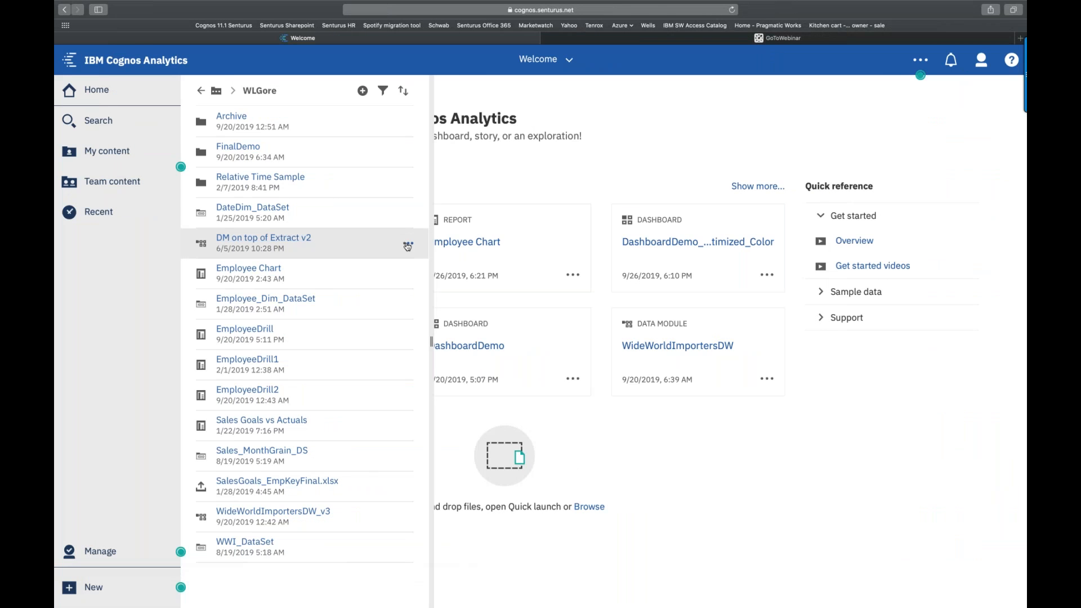
Step: Create a dashboard from the DM on top of Extract v2 data module, using the blank tabbed template
click(407, 246)
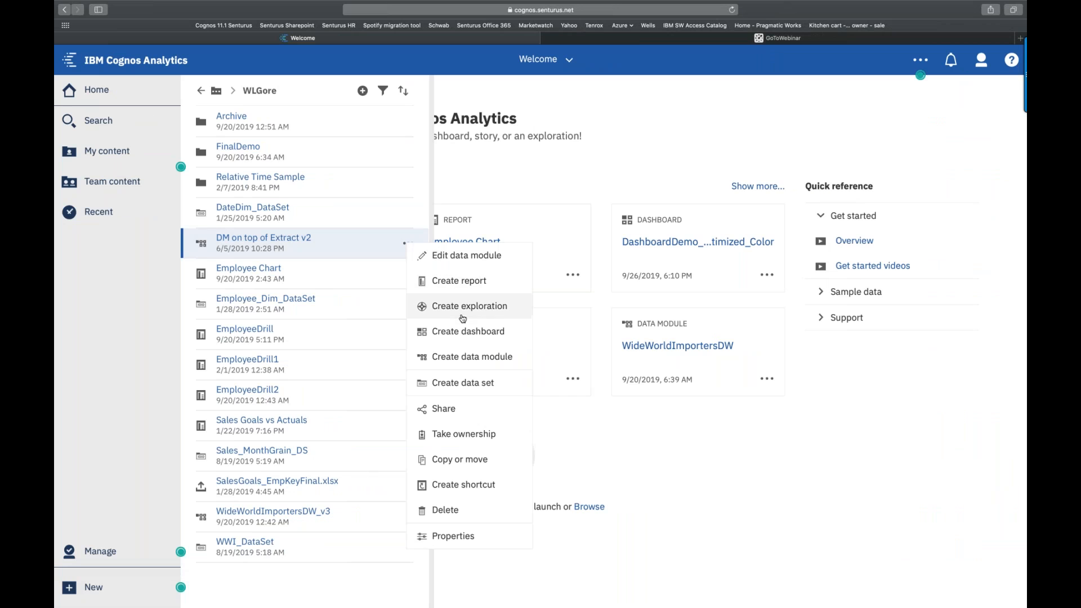
click(468, 332)
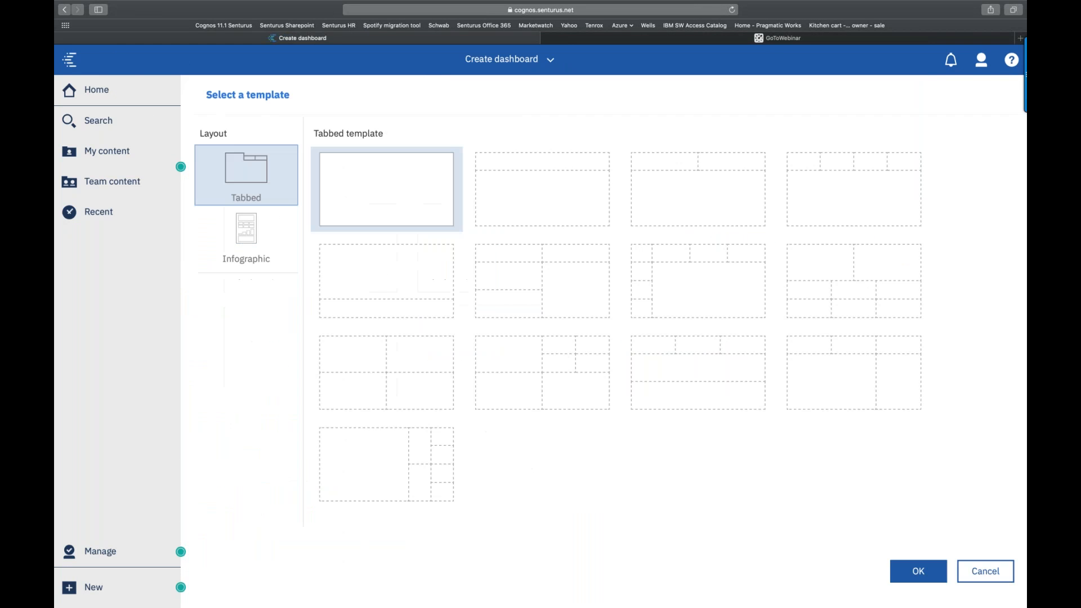
double_click(387, 195)
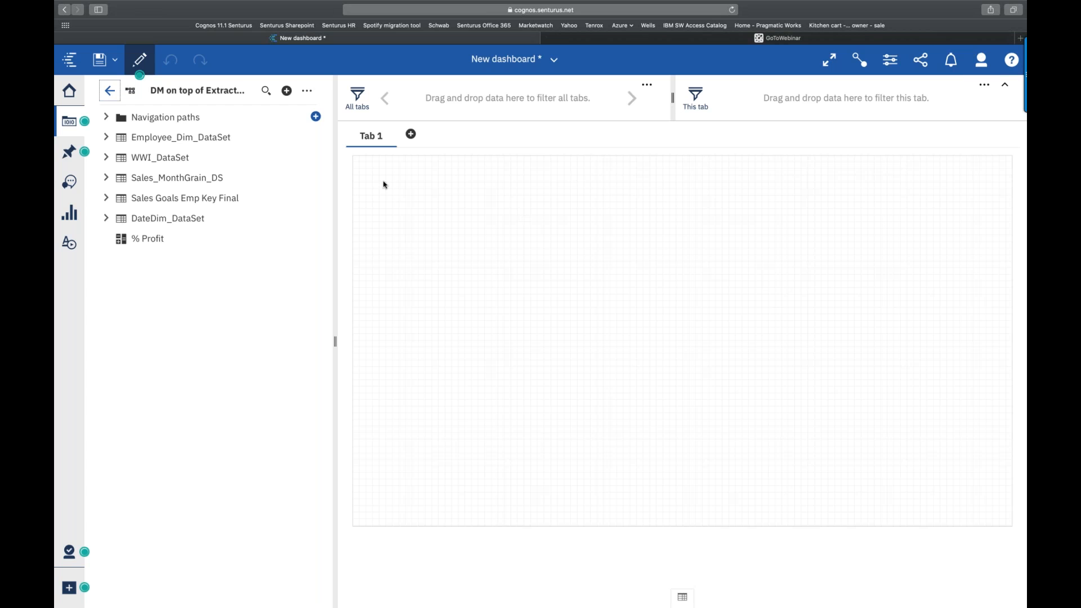
Step: Add % Profit to the dashboard canvas as a summary figure, shrink it, and move it near the canvas's upper edge
drag(162, 242, 610, 207)
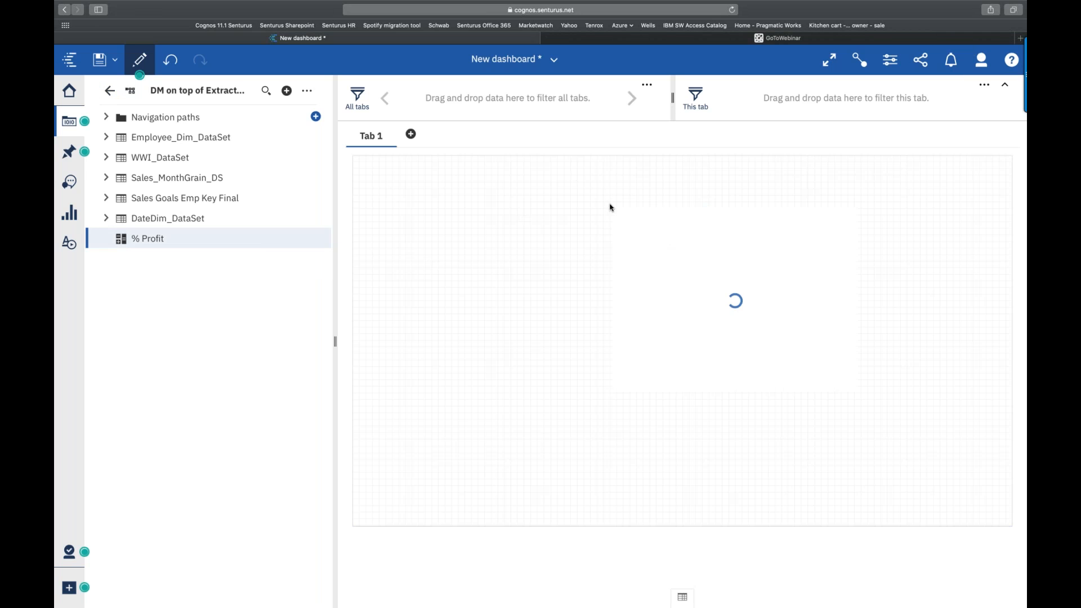
drag(858, 393, 802, 307)
drag(710, 198, 712, 169)
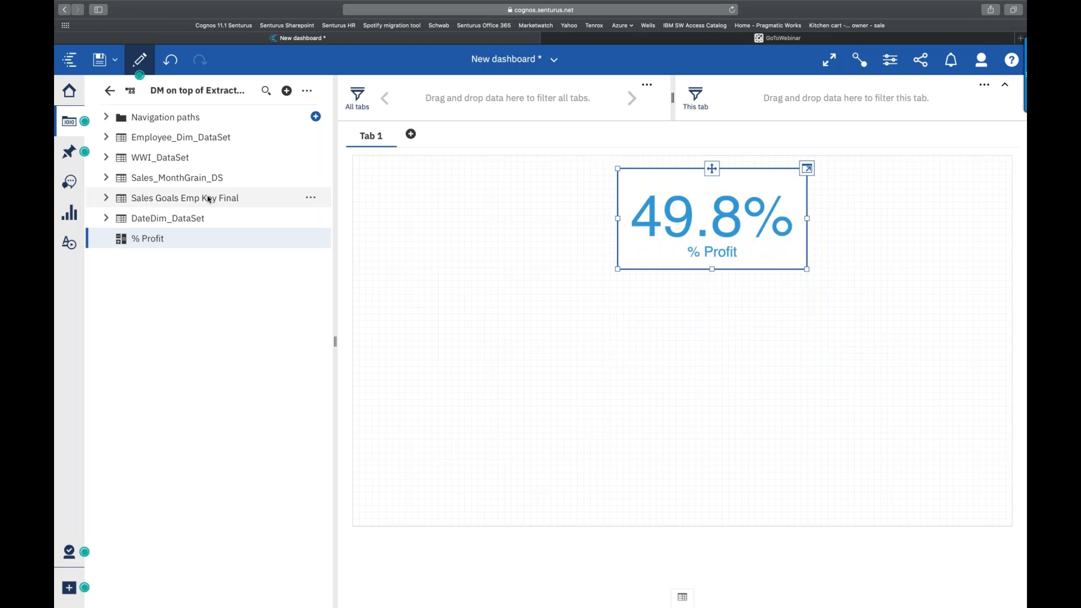
Step: Add Total Excluding Tax from Sales_MonthGrain_DS as a summary figure, shrink it, and place it beside % Profit
click(106, 177)
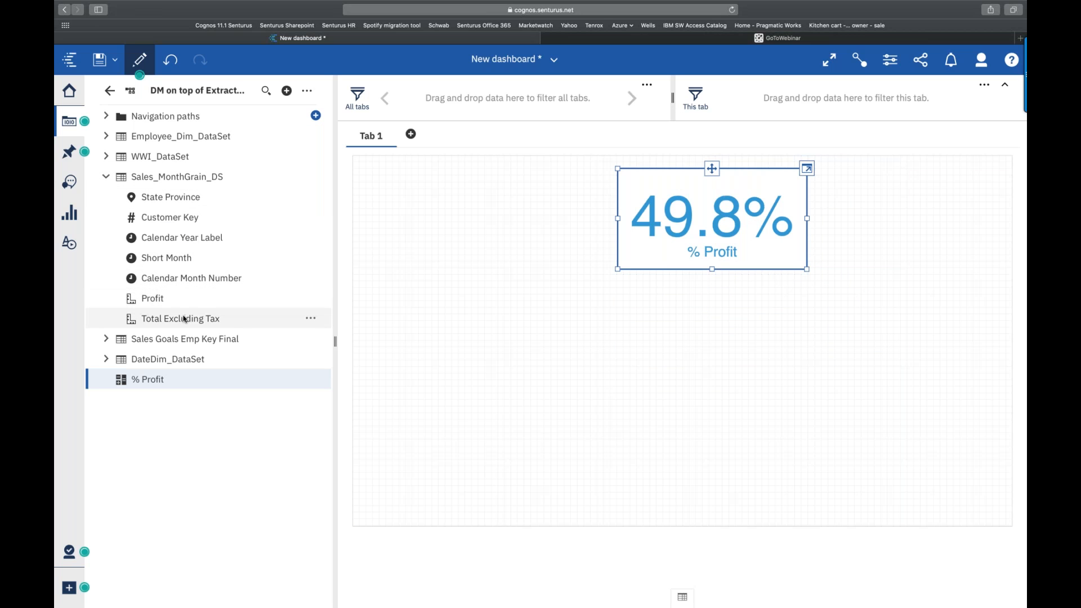
drag(183, 320, 527, 289)
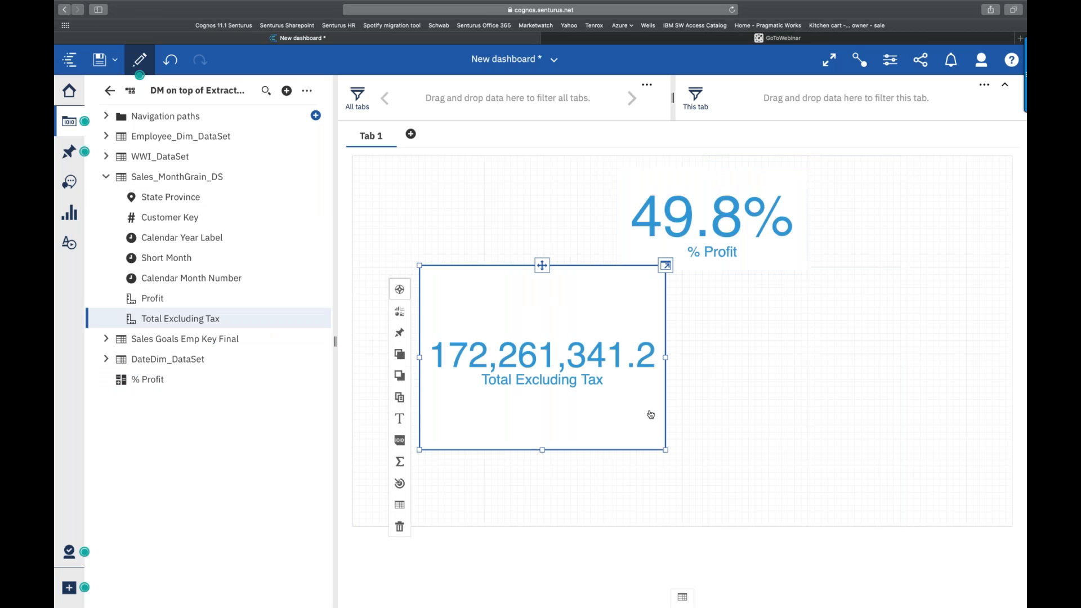
drag(665, 448, 598, 392)
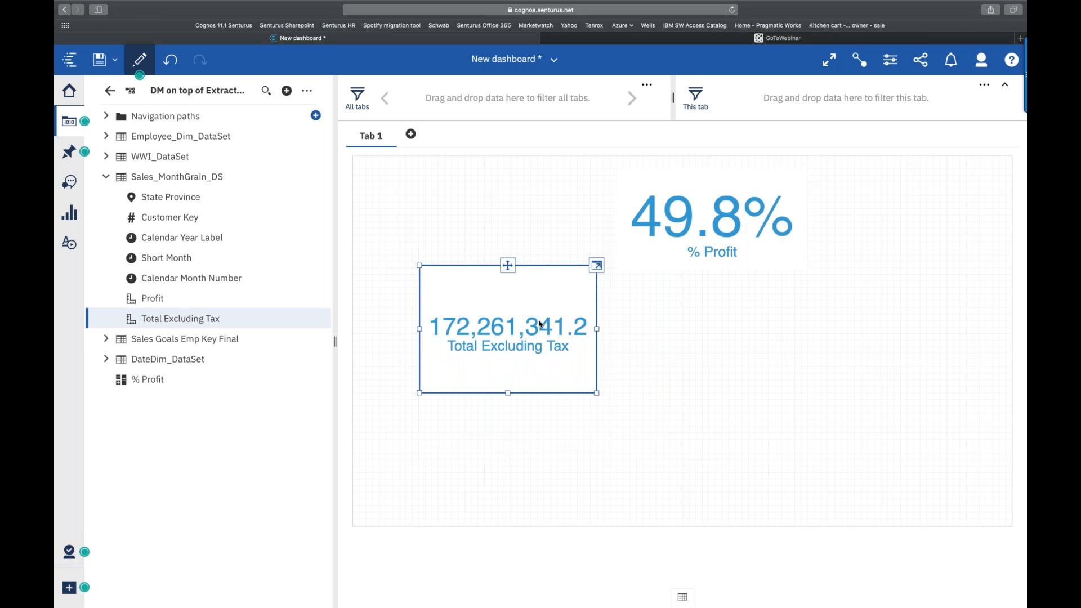
drag(508, 265, 501, 192)
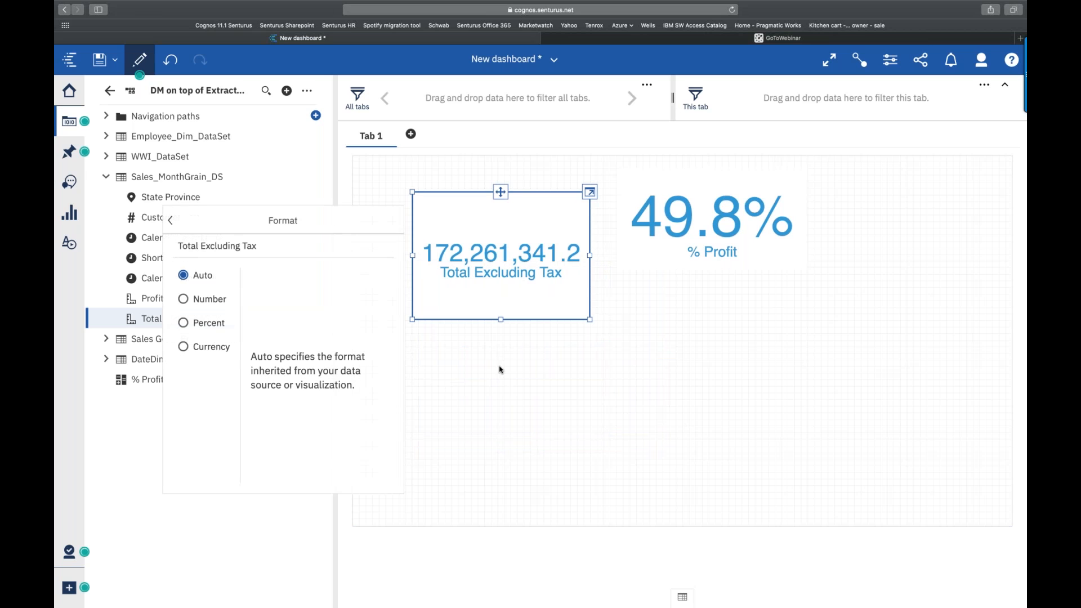
Step: Format the Total Excluding Tax summary as an abbreviated number
click(188, 300)
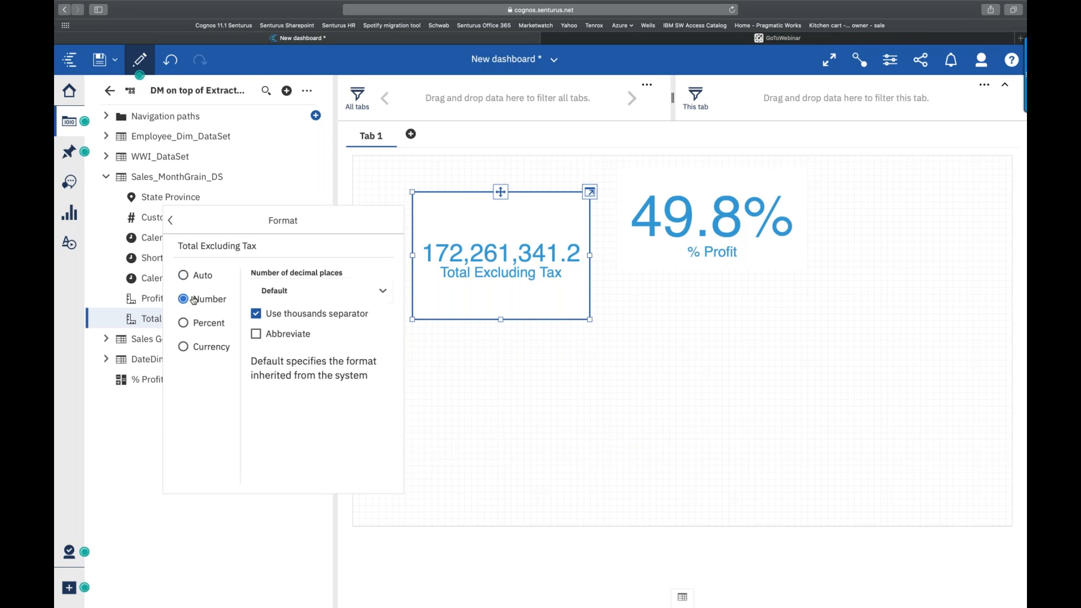
click(256, 334)
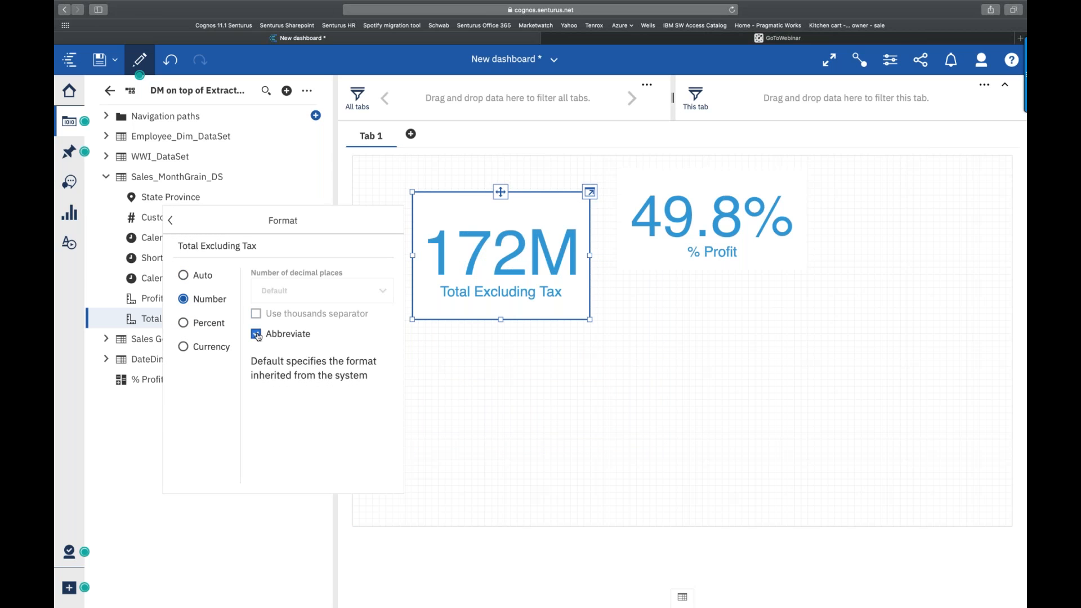
click(171, 220)
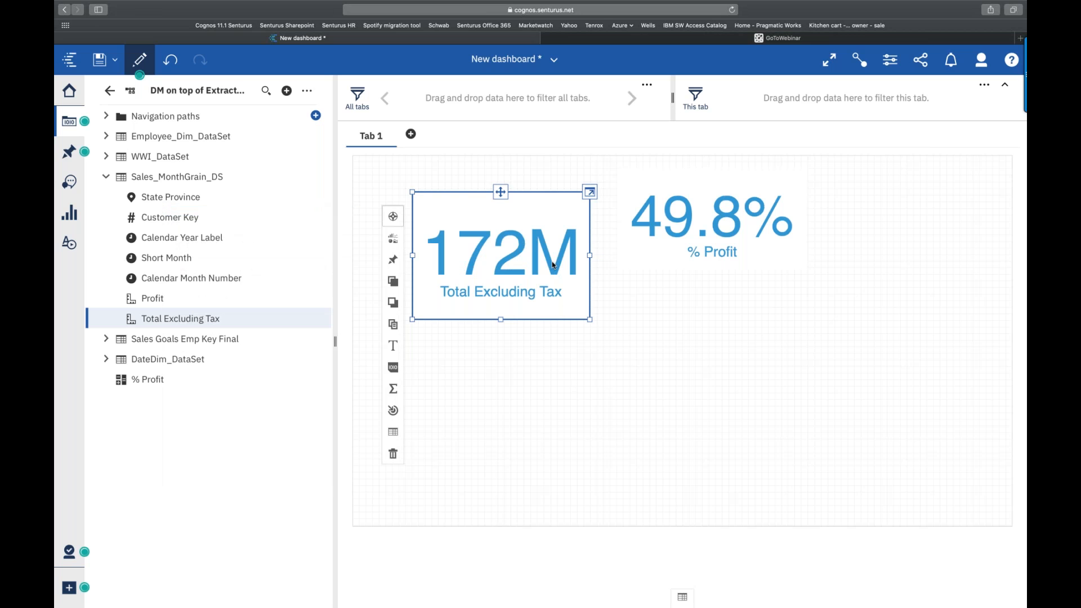
Step: Shrink both summary figures and arrange them side by side in the canvas's upper-left corner, with Total Excluding Tax first
drag(589, 320, 550, 270)
drag(480, 192, 428, 164)
click(710, 201)
drag(713, 170, 600, 162)
drag(695, 262, 693, 245)
click(759, 286)
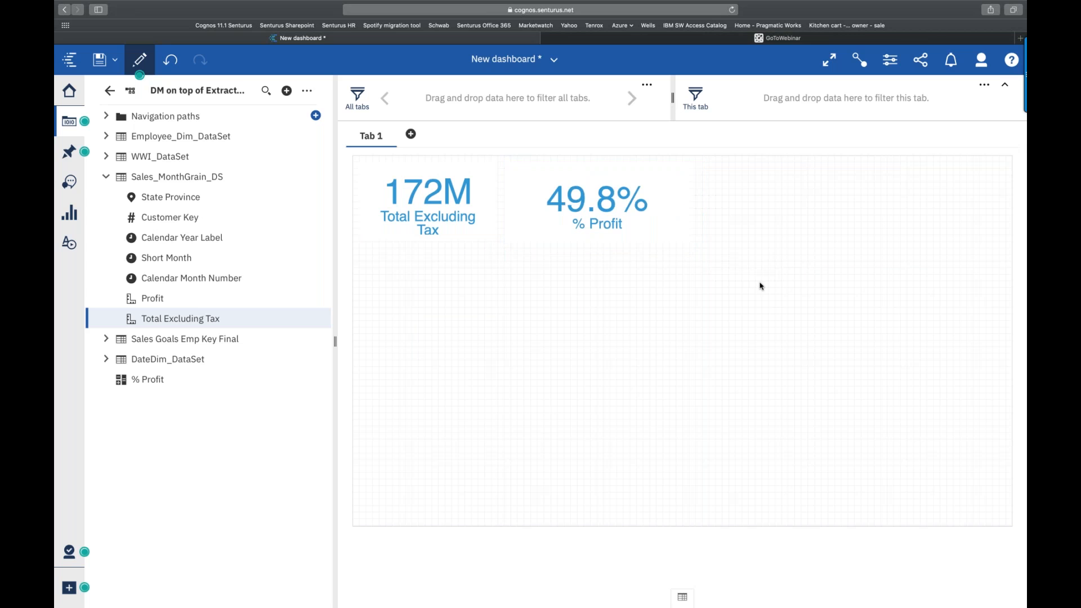
Step: Add a line chart of Total Excluding Tax by Short Month, colored by Calendar Year Label, and widen it below the summary figures
click(75, 223)
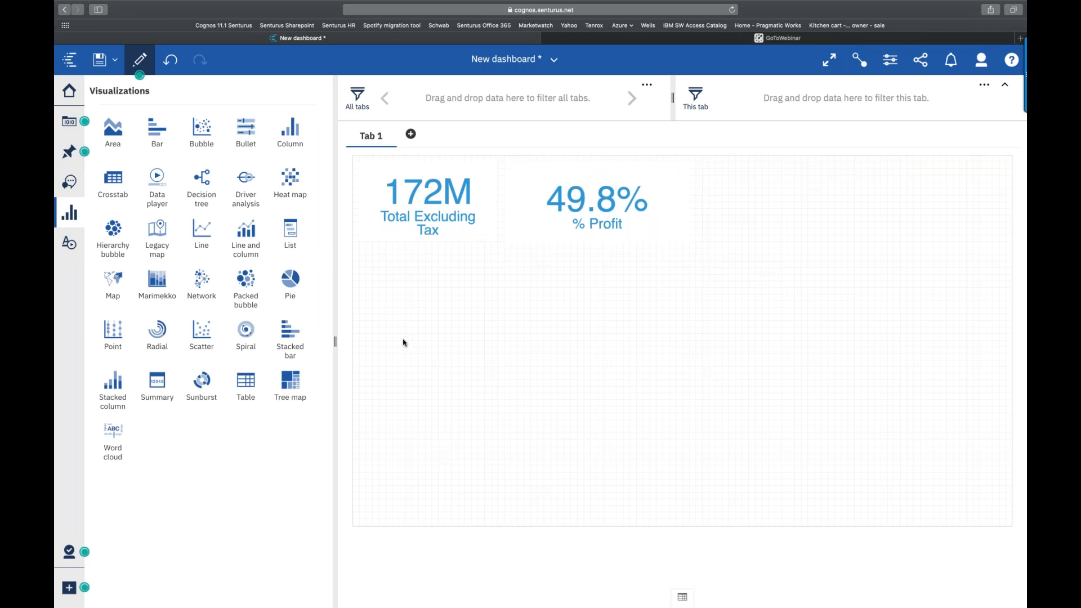
drag(205, 234, 453, 283)
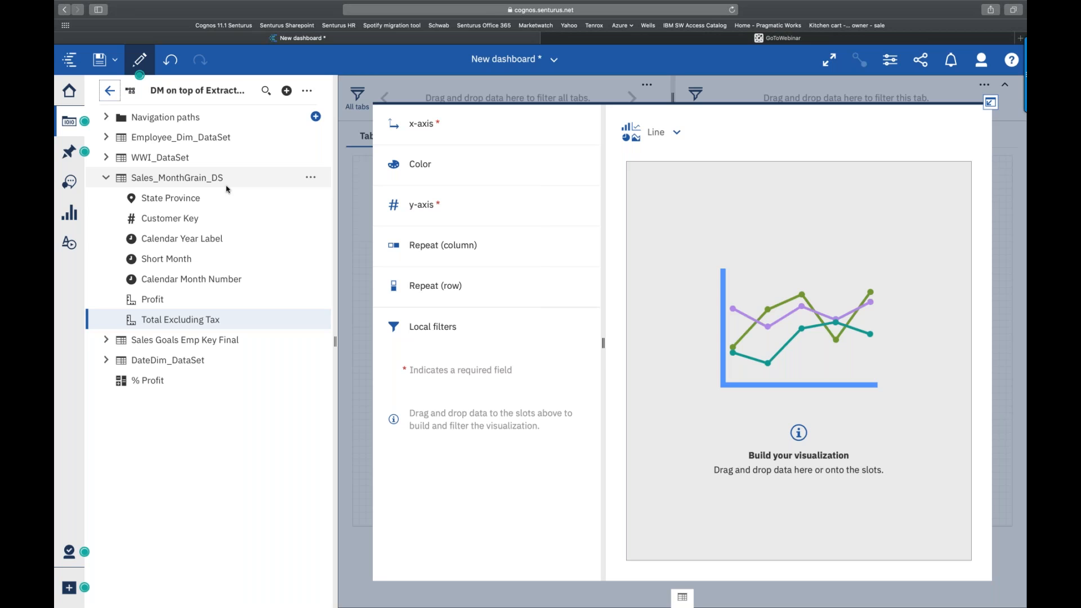
drag(206, 258, 478, 135)
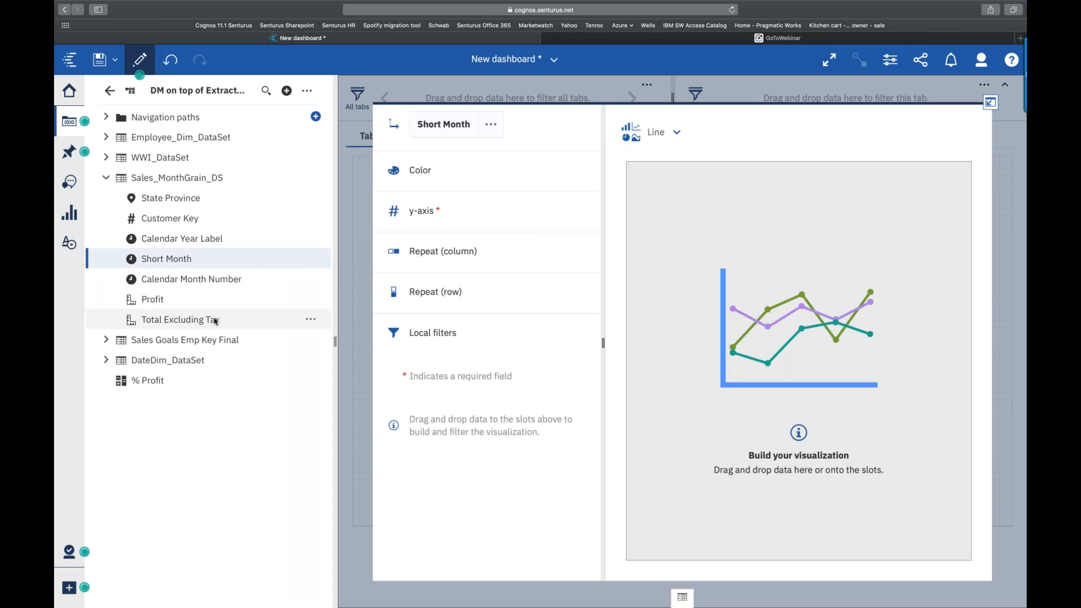
drag(247, 322, 496, 214)
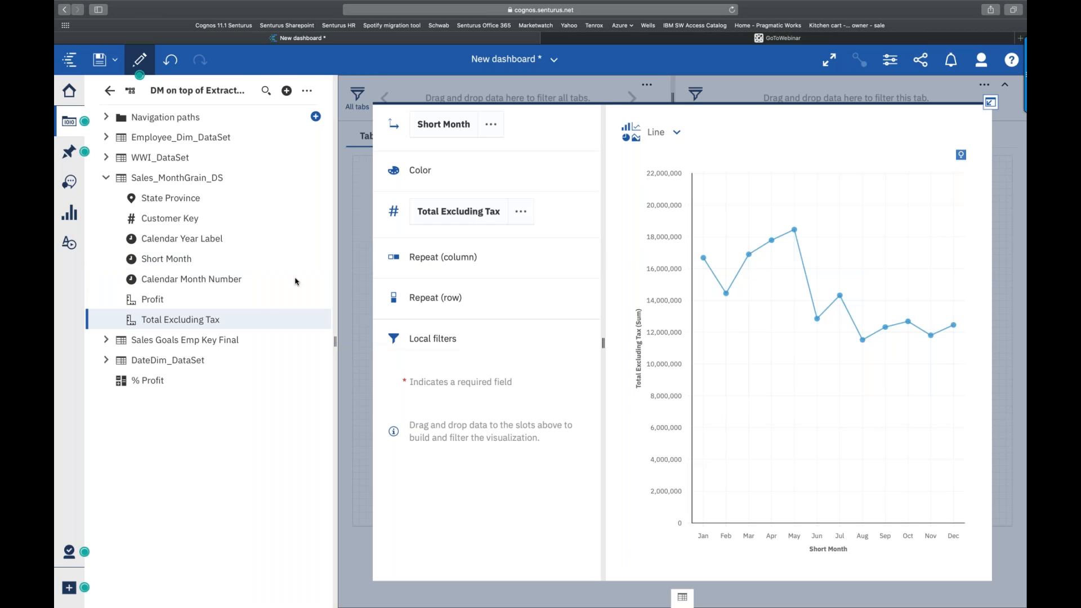
drag(213, 246, 472, 188)
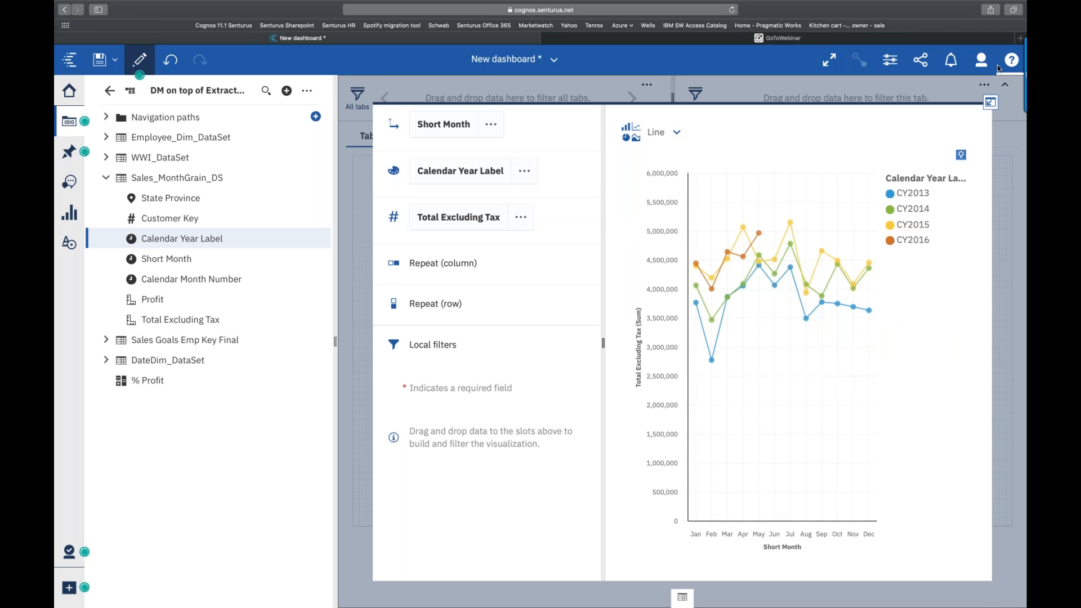
click(989, 106)
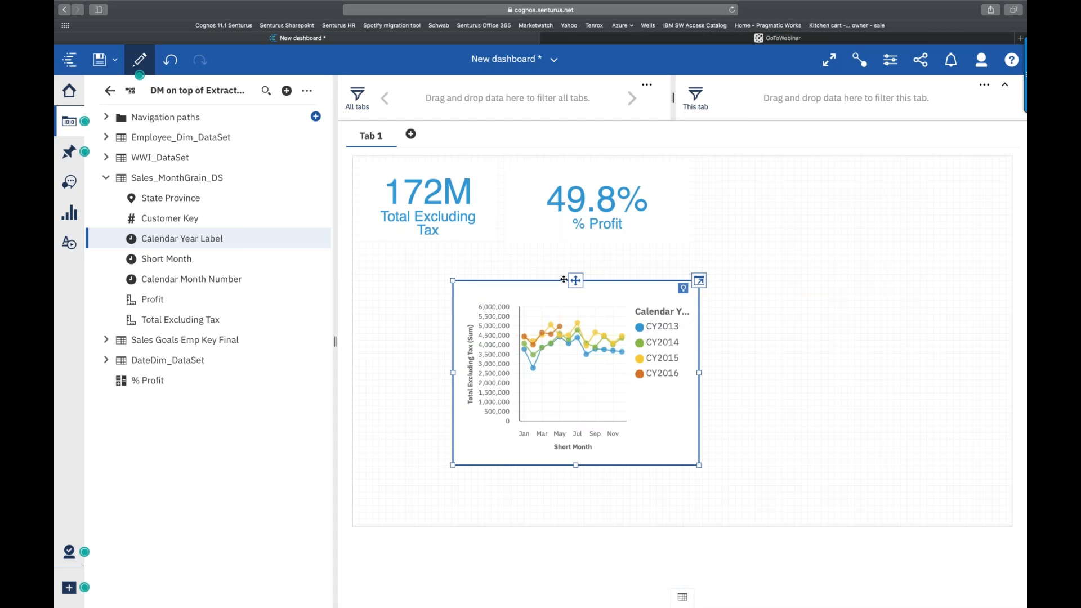
drag(564, 279, 523, 260)
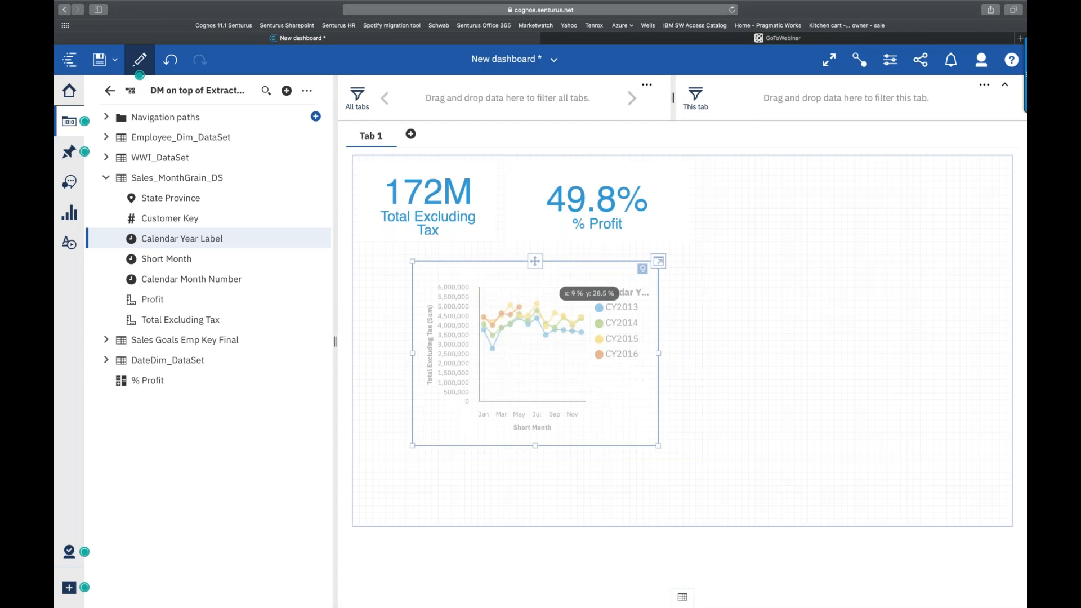
drag(657, 445, 907, 445)
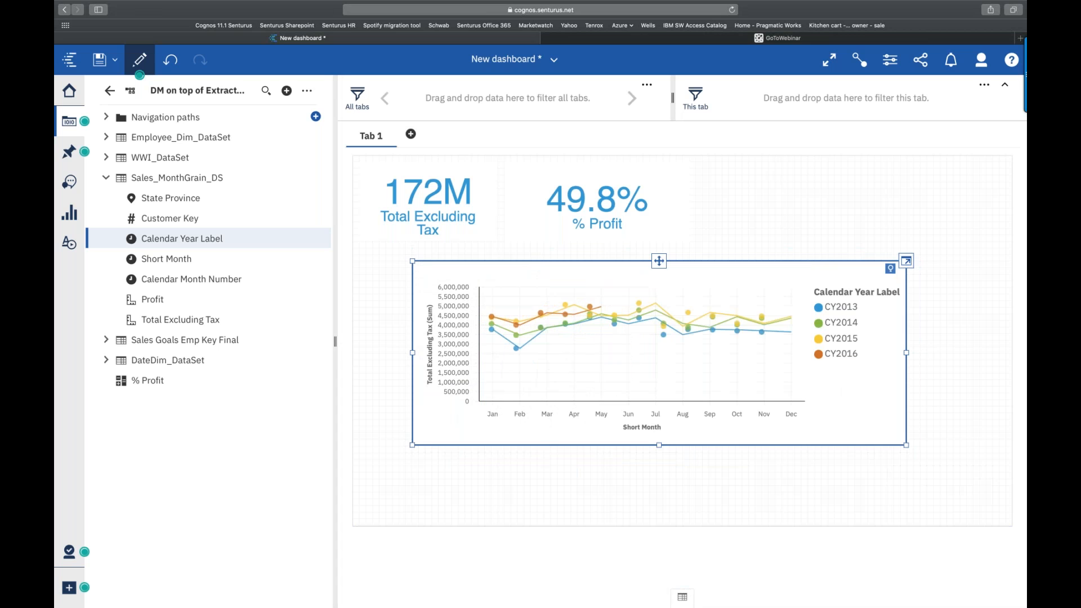
Step: Format the line chart's Total Excluding Tax values as abbreviated numbers
click(906, 262)
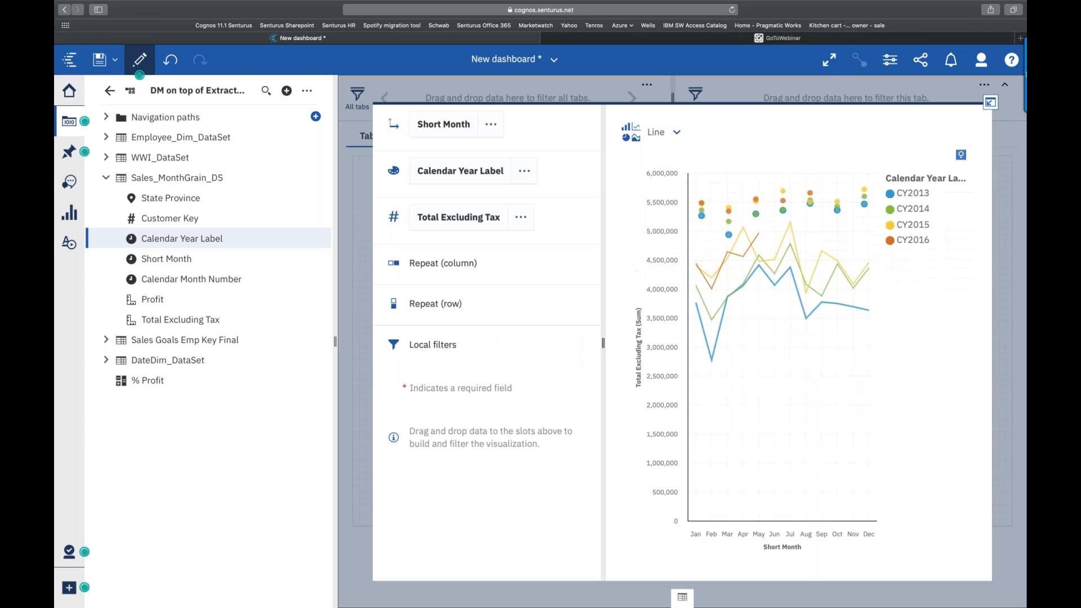
click(521, 219)
click(563, 292)
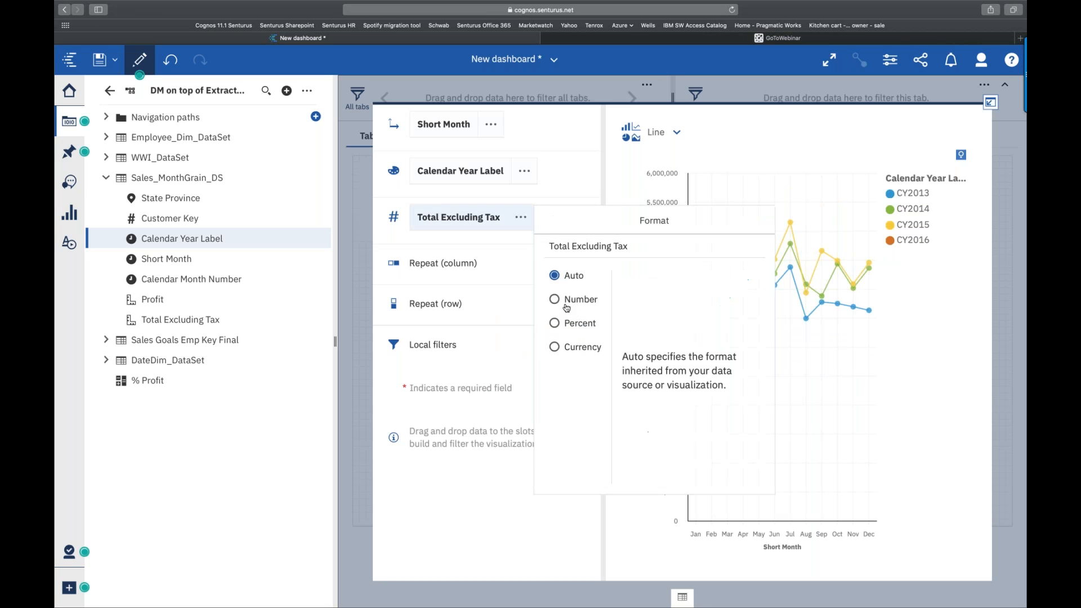
click(566, 301)
click(627, 334)
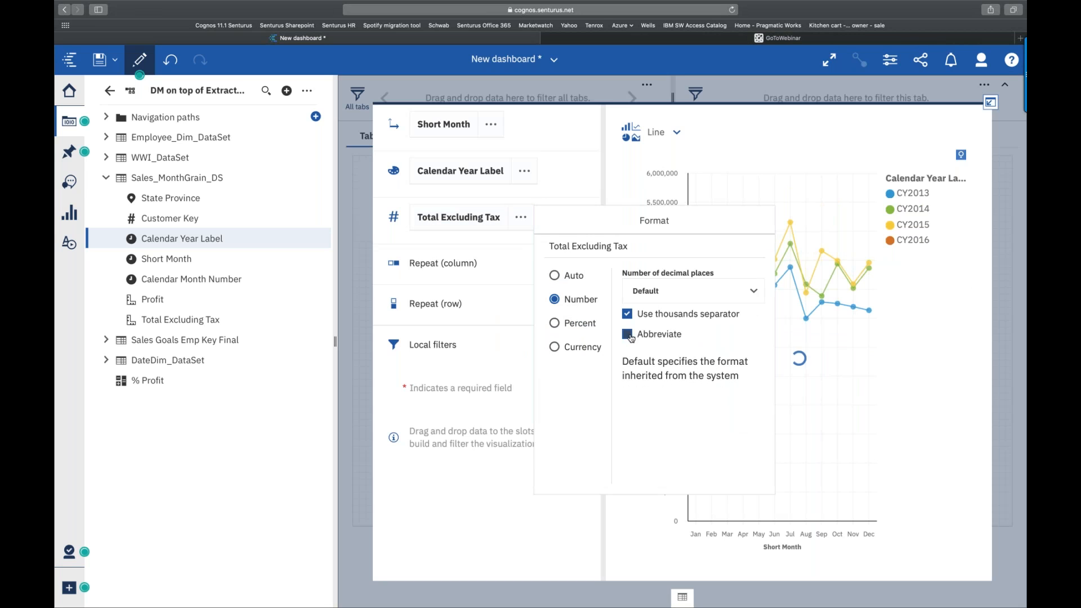
click(990, 103)
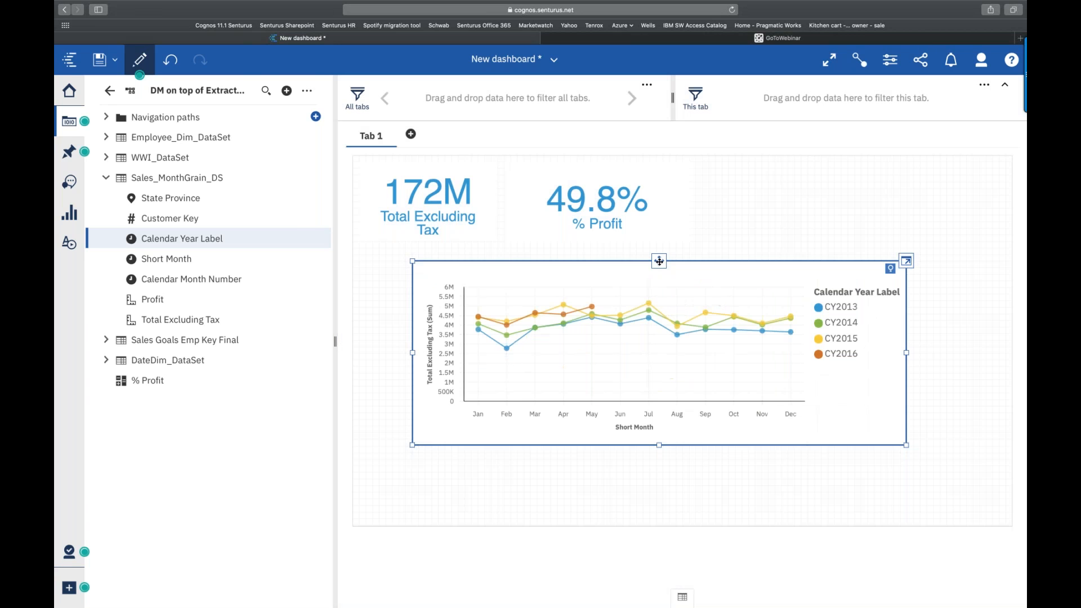
Step: Move the line chart closer beneath the summary figures and enlarge it
drag(659, 261, 619, 248)
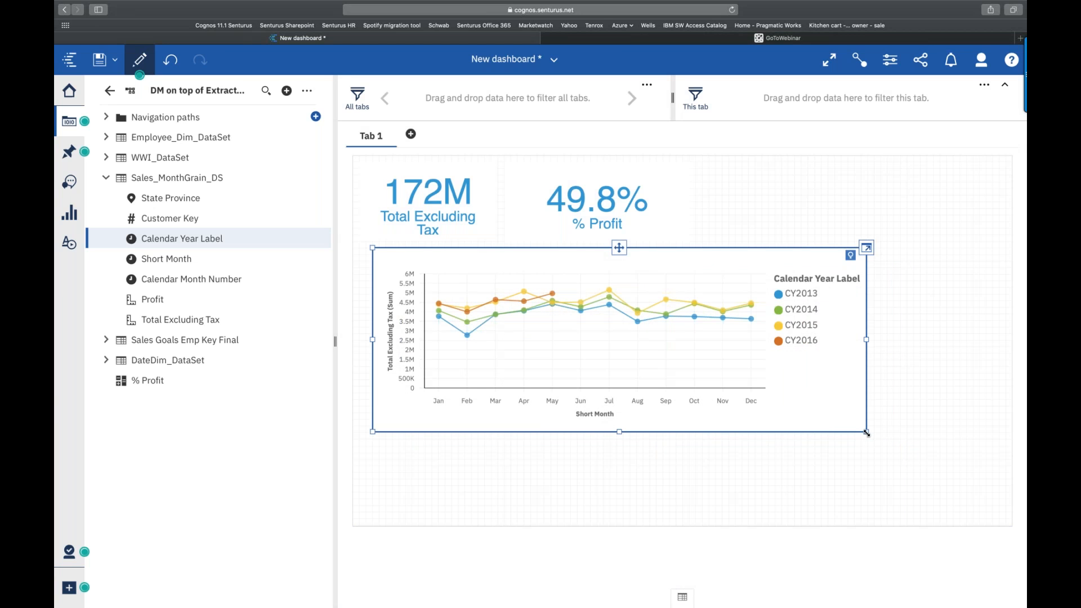
drag(866, 433, 913, 451)
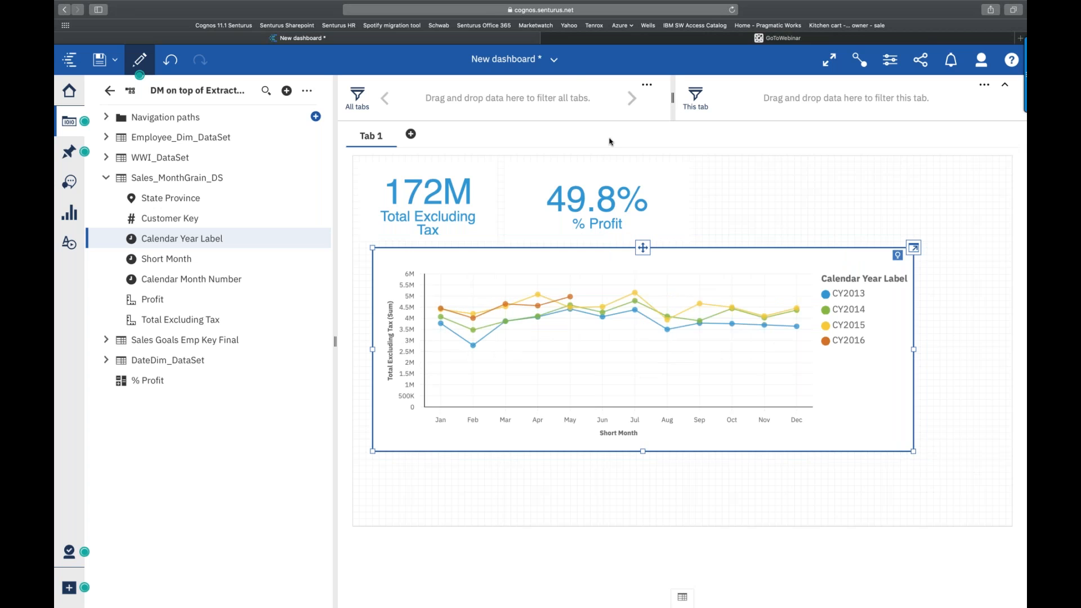
Step: Open the DashboardDemo_Optimized_Color dashboard in full screen and zoom its map in on the United States
click(559, 63)
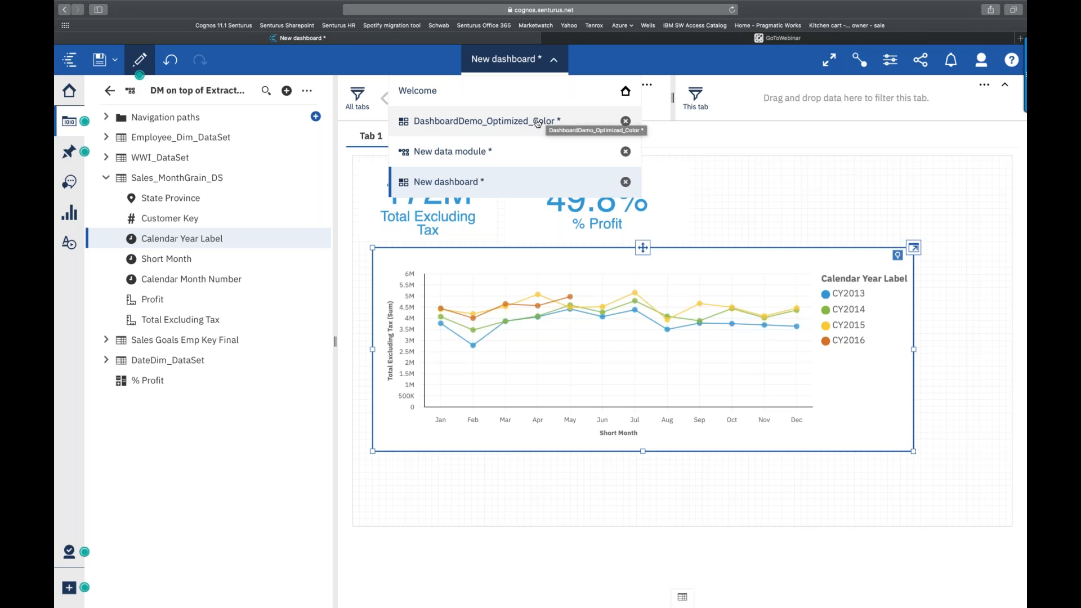
click(545, 120)
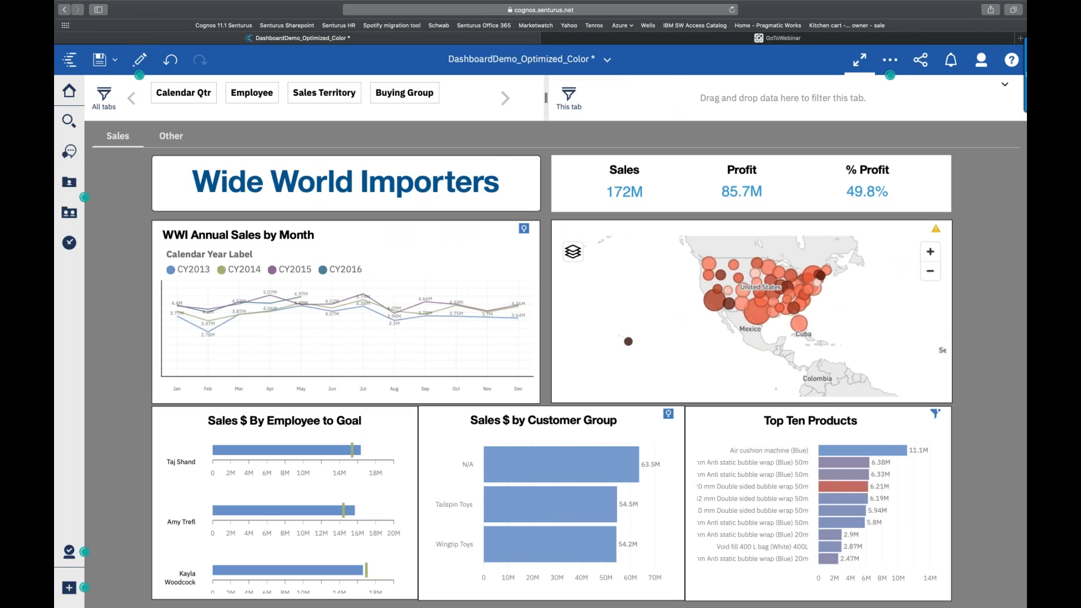
click(859, 60)
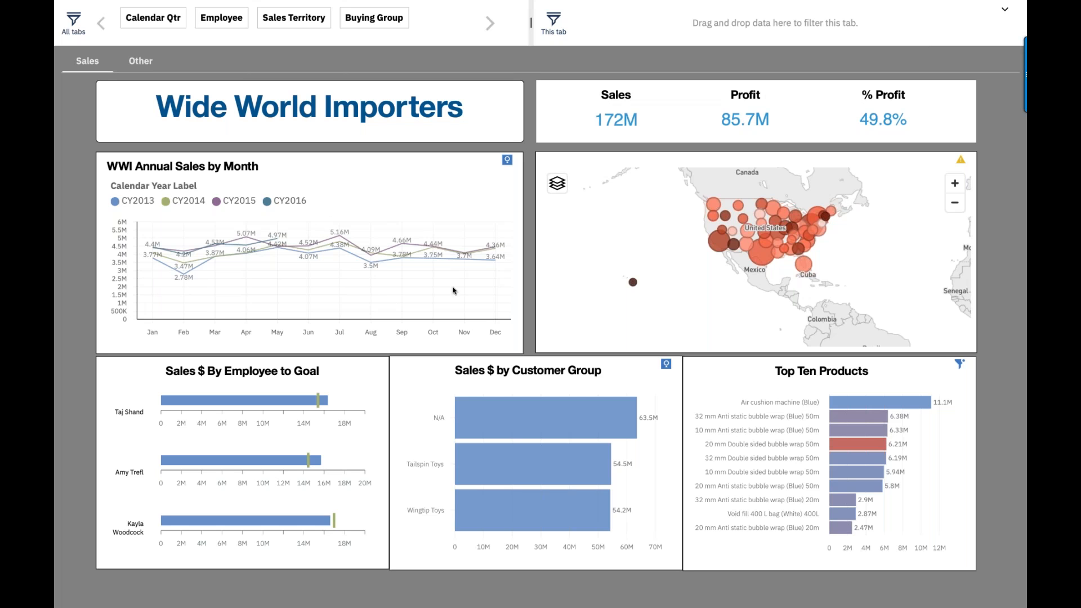
click(955, 184)
drag(930, 209, 926, 246)
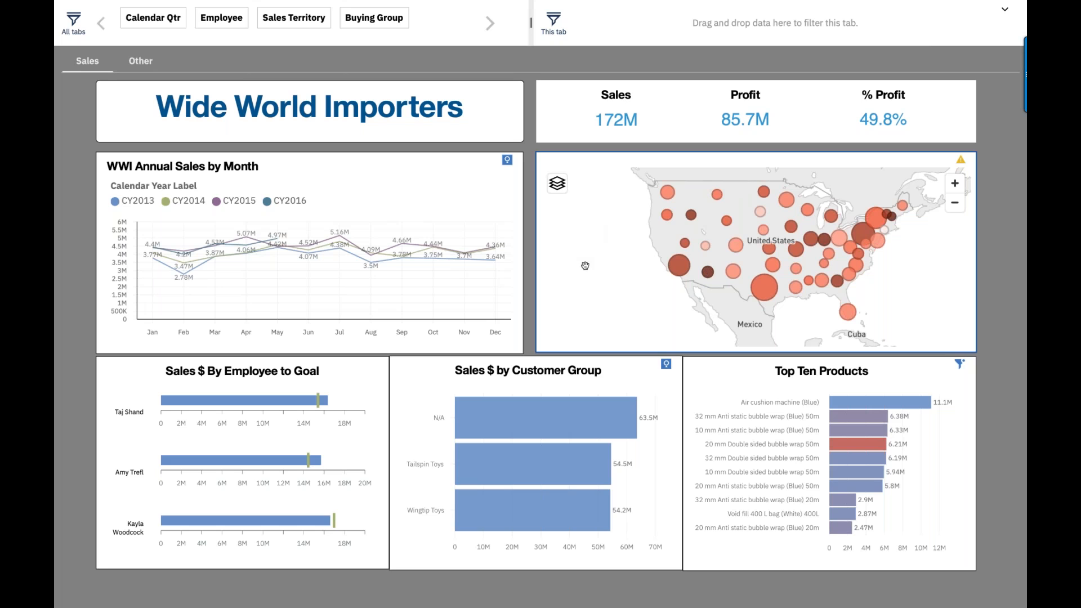
Step: Filter all dashboard tabs by Calendar Qtr to CY2016-Q1
click(164, 22)
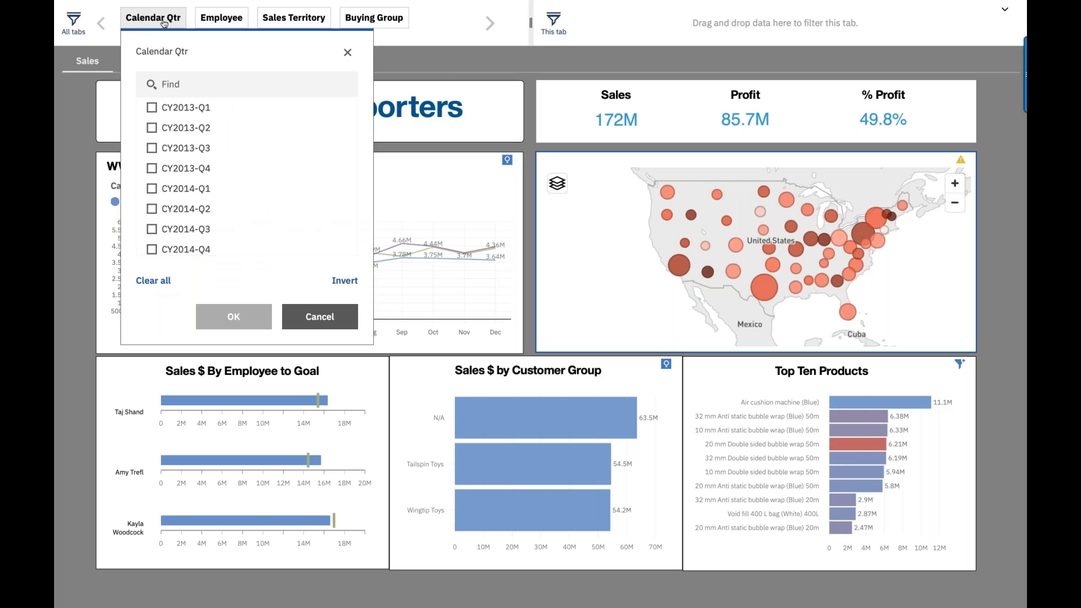
scroll(229, 152, down, 1)
scroll(225, 210, down, 2)
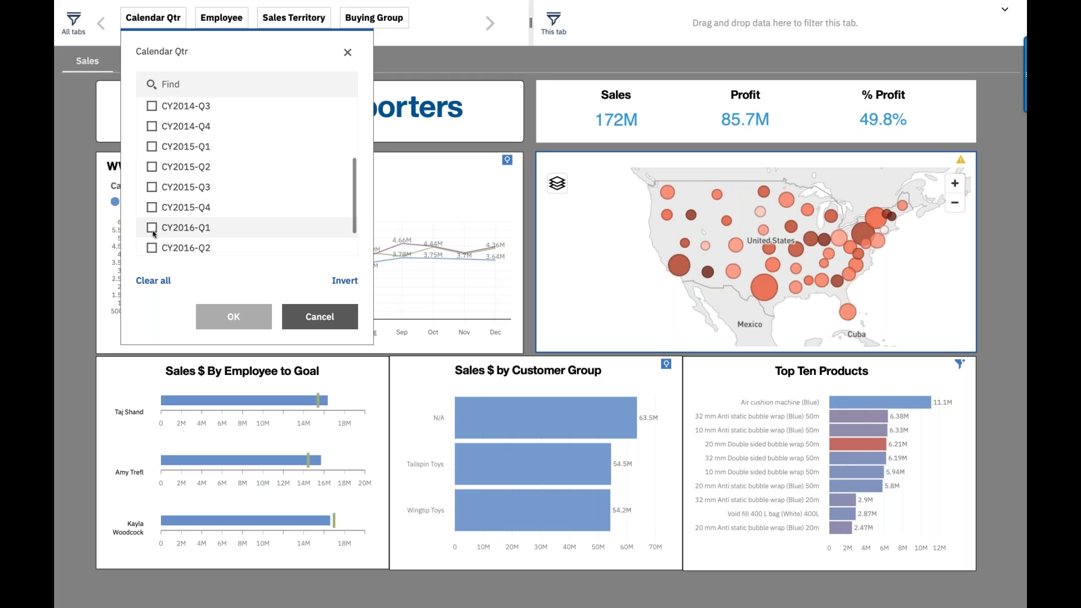
click(152, 228)
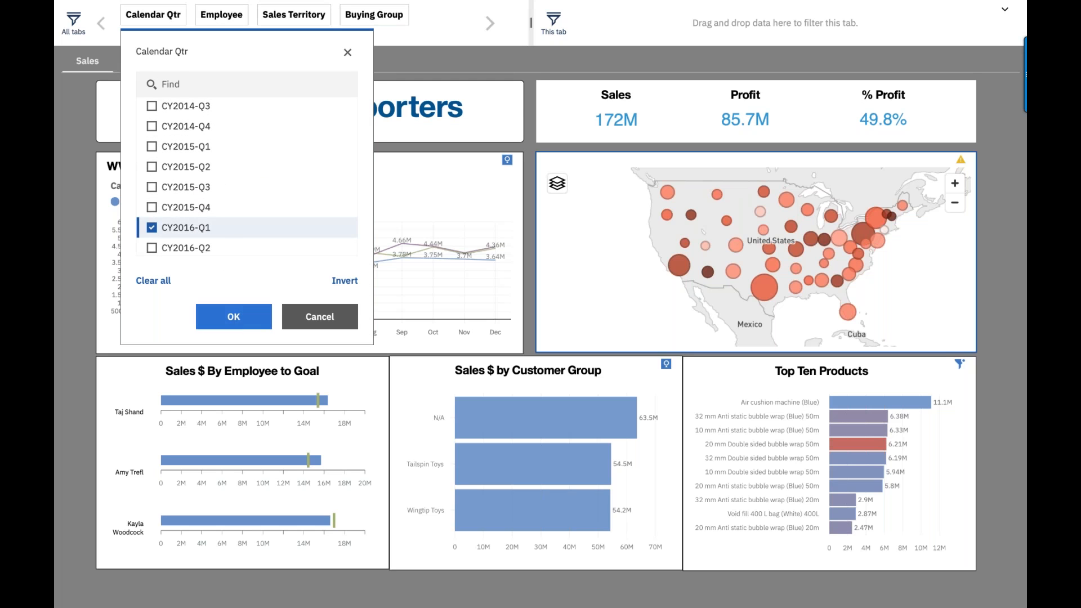
click(234, 317)
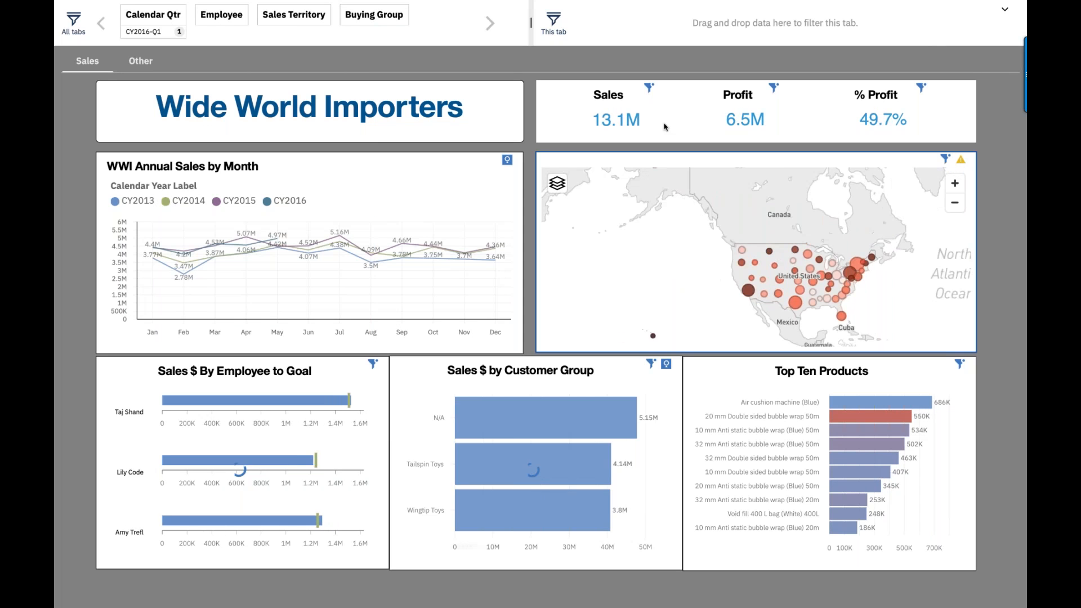
Step: Filter all dashboard tabs by Sales Territory to New England
click(949, 188)
click(949, 187)
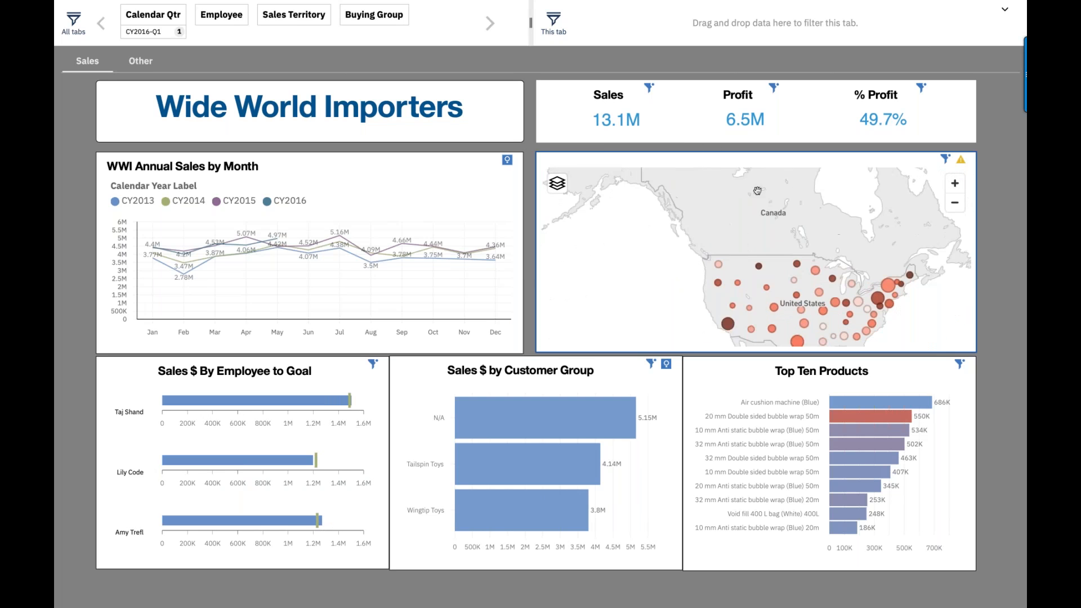
click(293, 23)
click(360, 187)
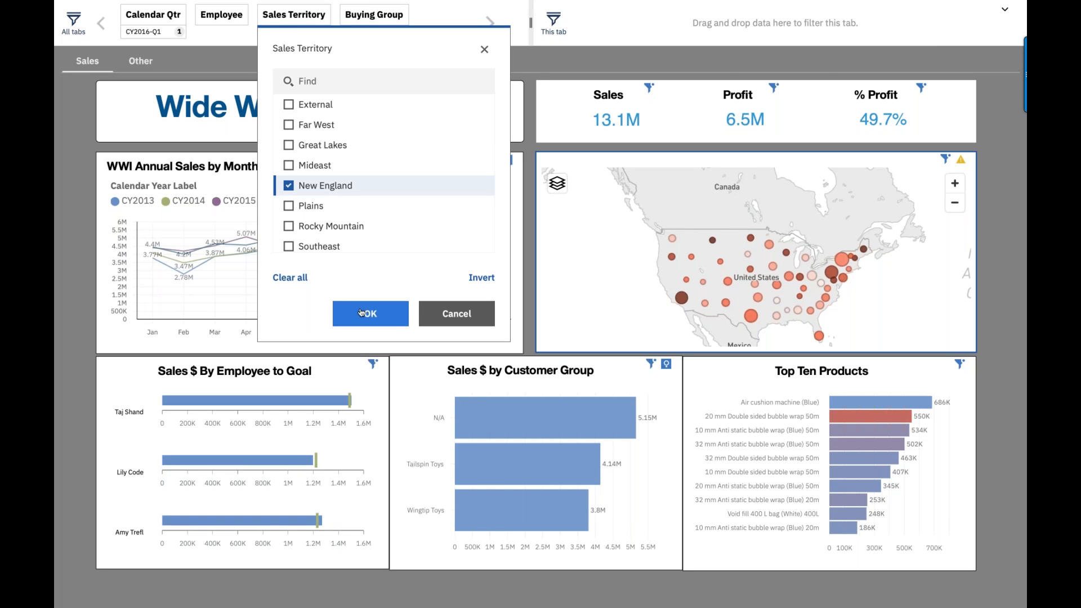
click(360, 313)
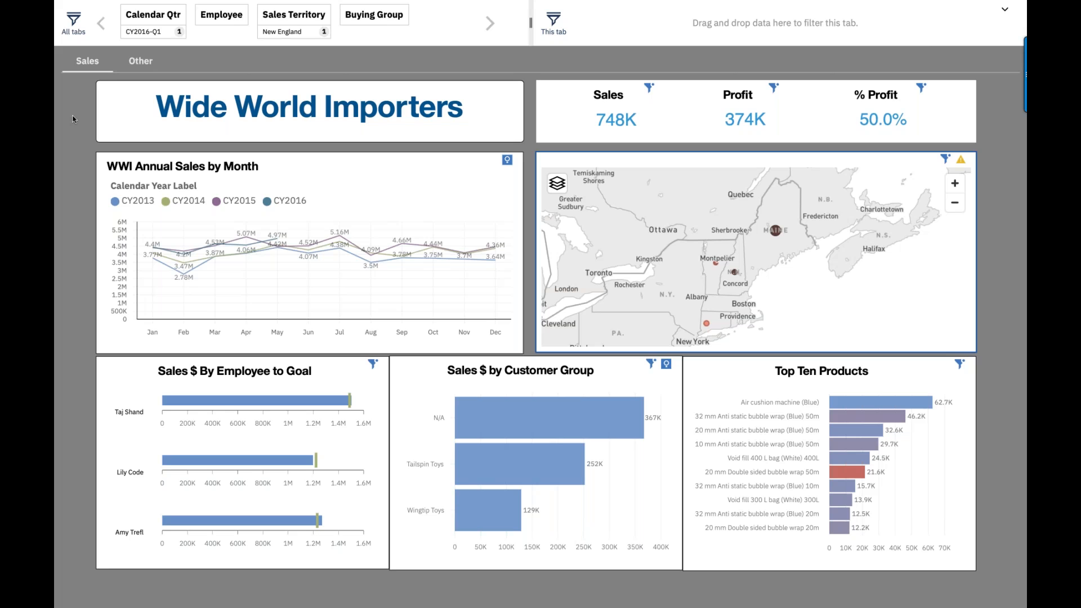
Step: Drill through from the Maine point on the map to the Employee Chart report
scroll(783, 287, up, 1)
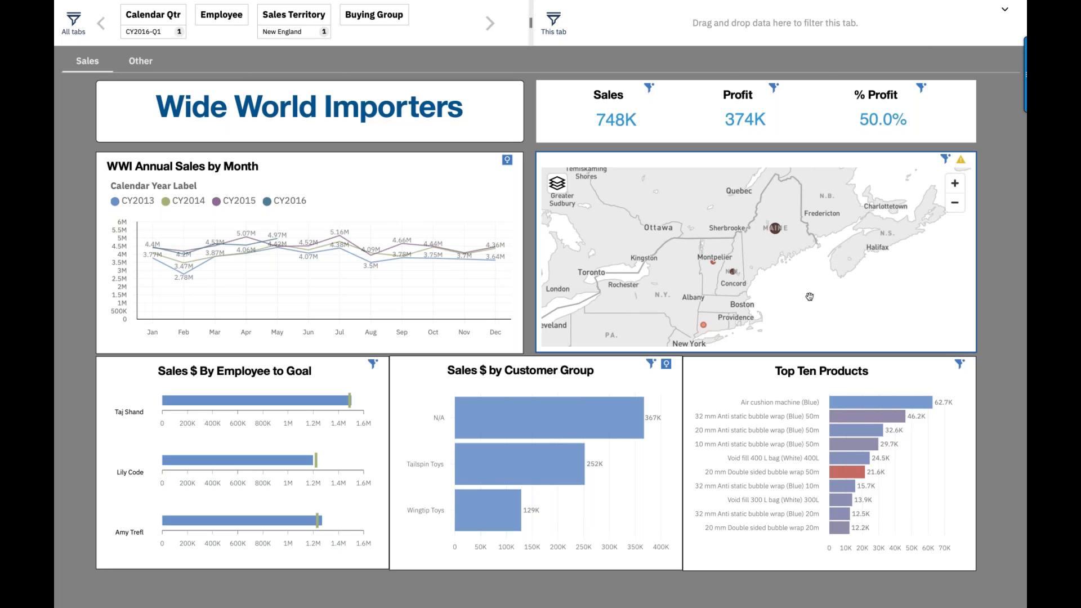
click(776, 230)
mouse_move(775, 229)
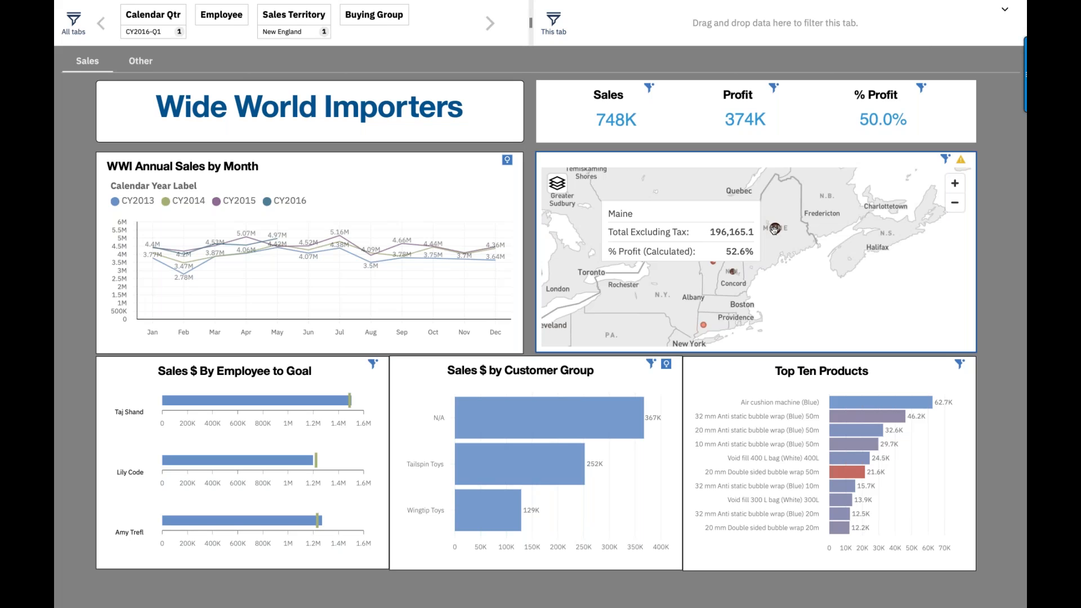
click(775, 228)
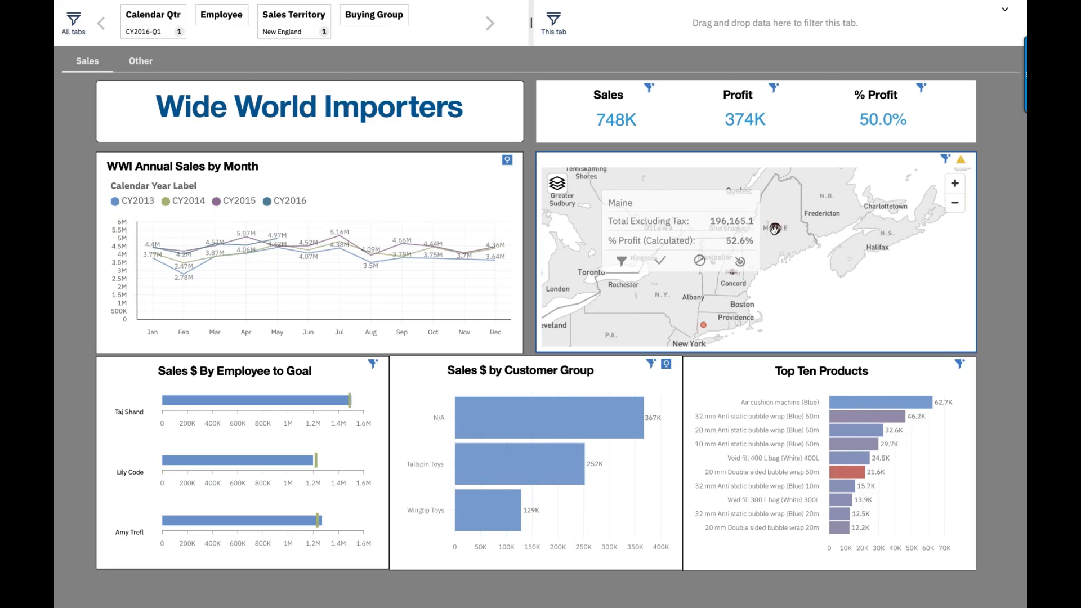
click(739, 263)
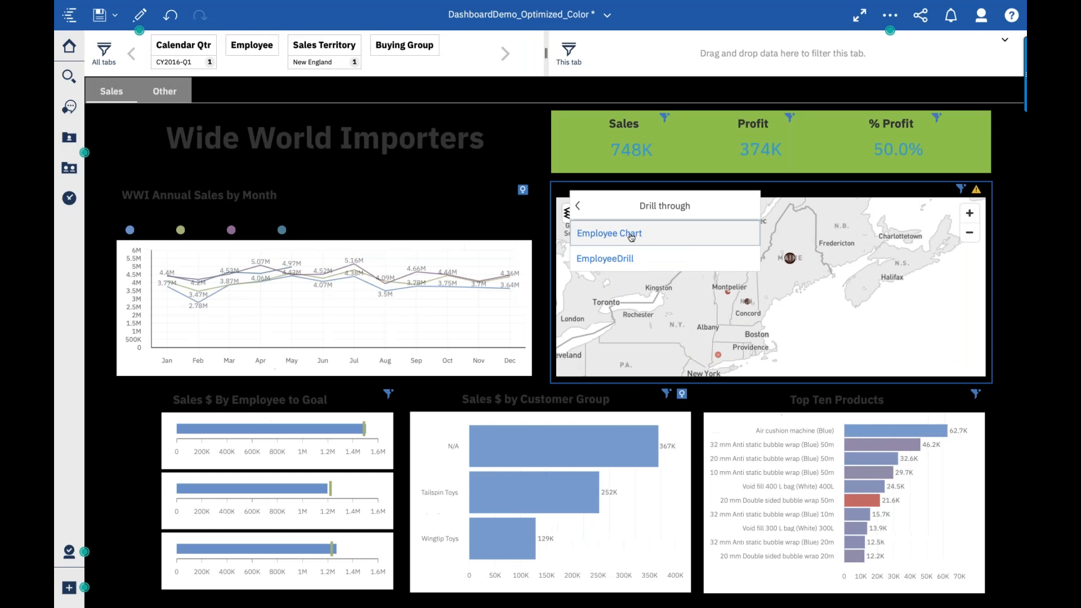
click(631, 237)
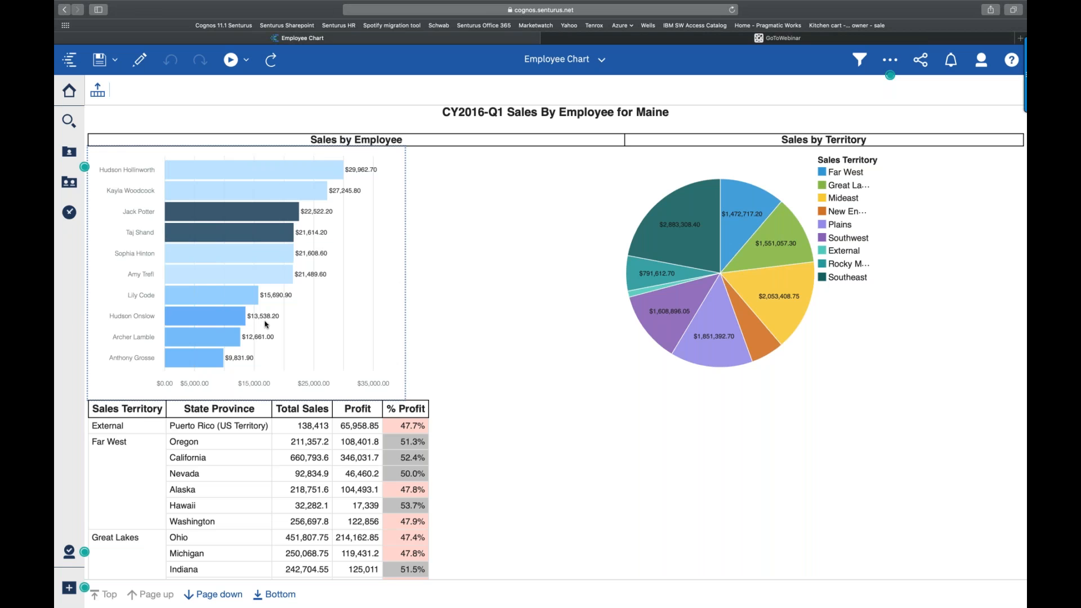
Step: Return to DashboardDemo_Optimized_Color and drill through from the Maine map point to the EmployeeDrill report
click(605, 60)
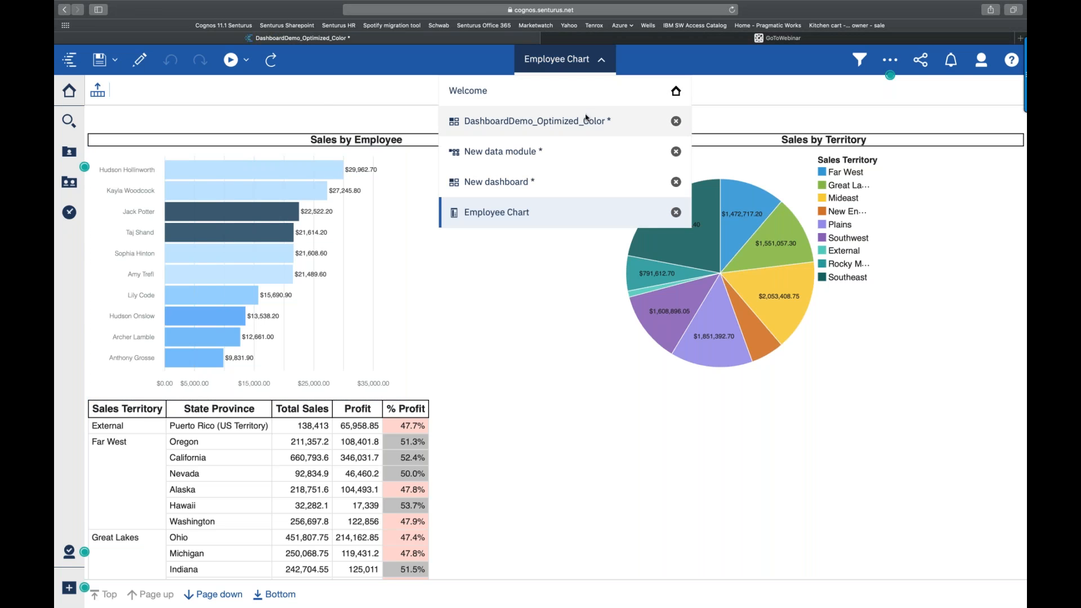
click(586, 118)
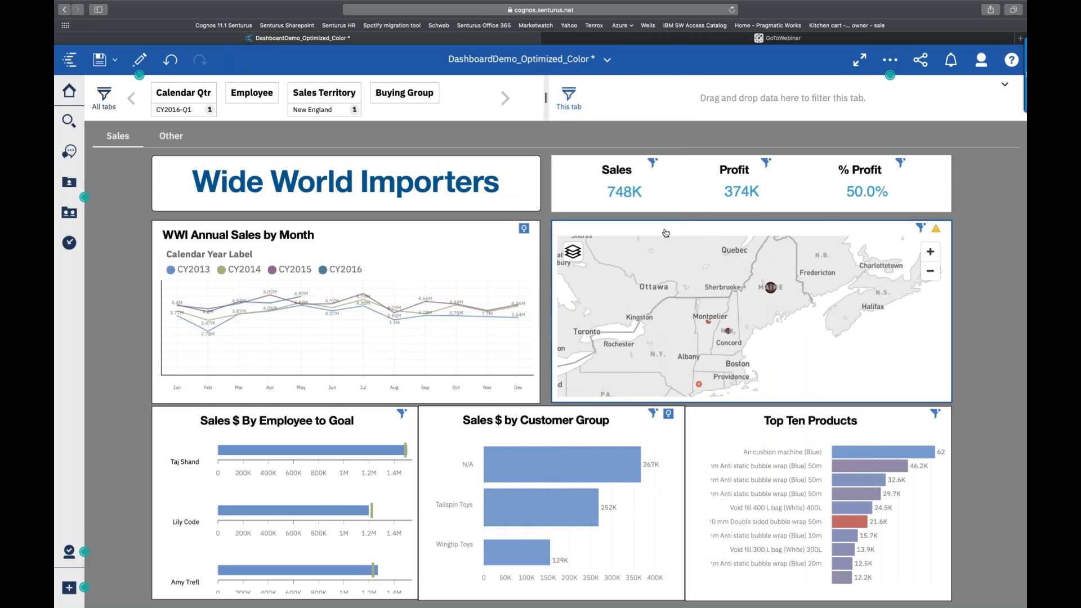
click(774, 286)
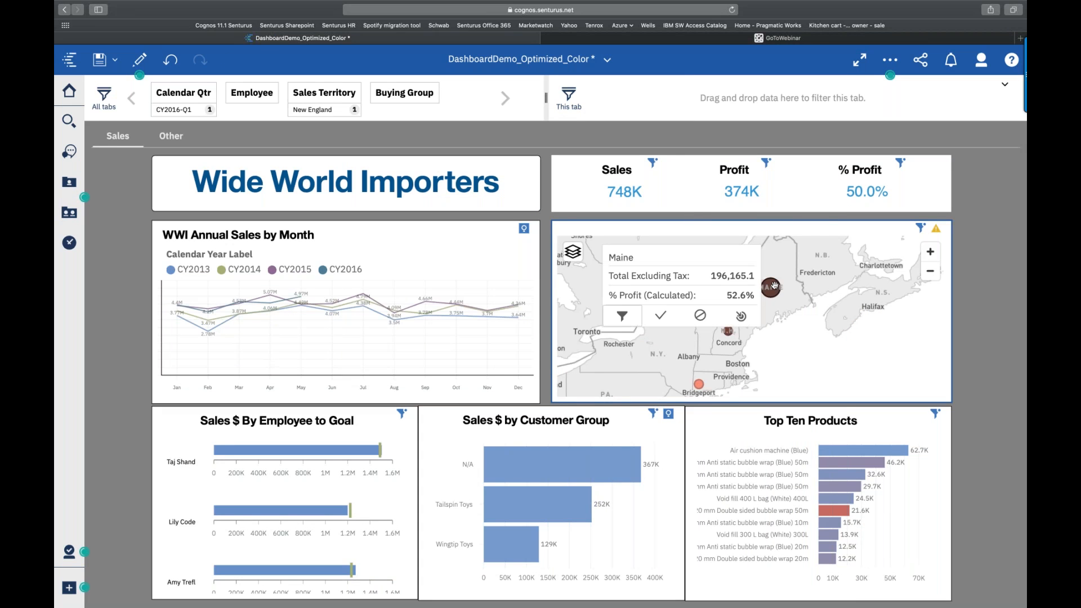
click(742, 317)
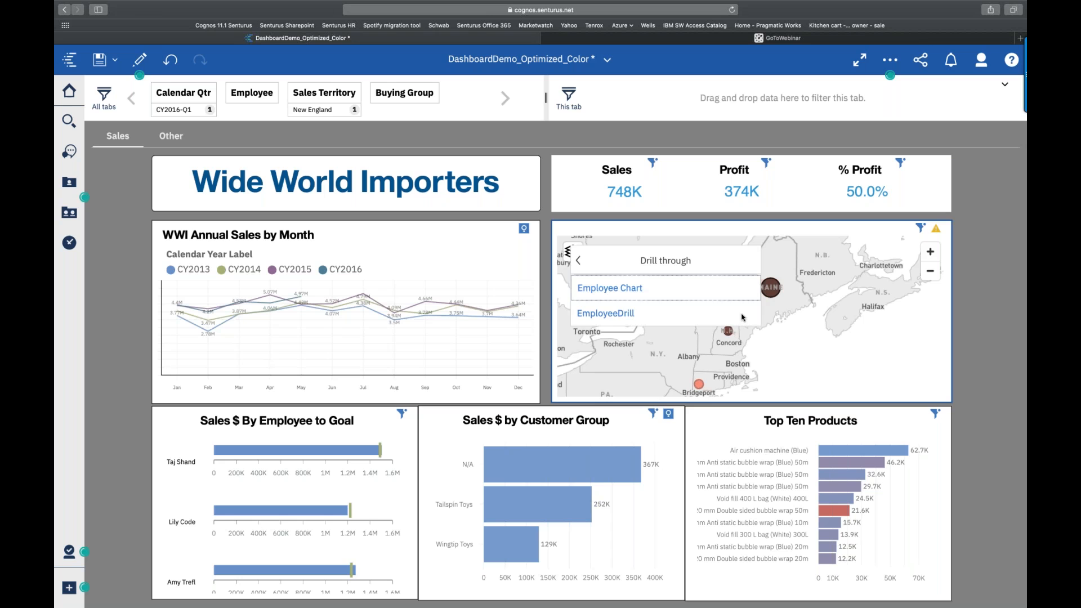
click(623, 317)
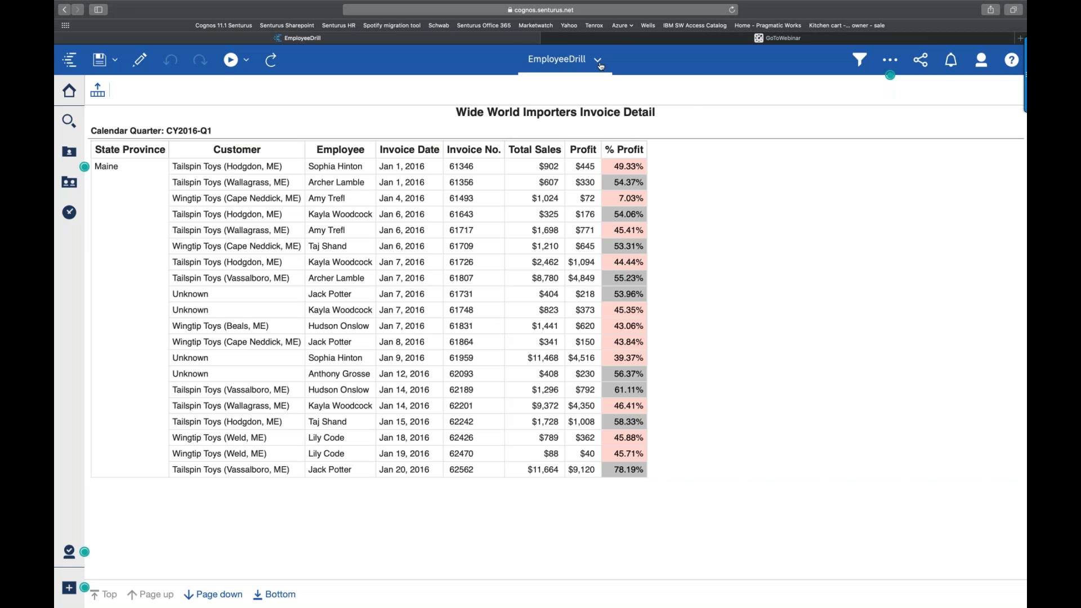
Step: Return to DashboardDemo_Optimized_Color and examine each employee's sales against target in the Sales $ By Employee to Goal chart
click(562, 59)
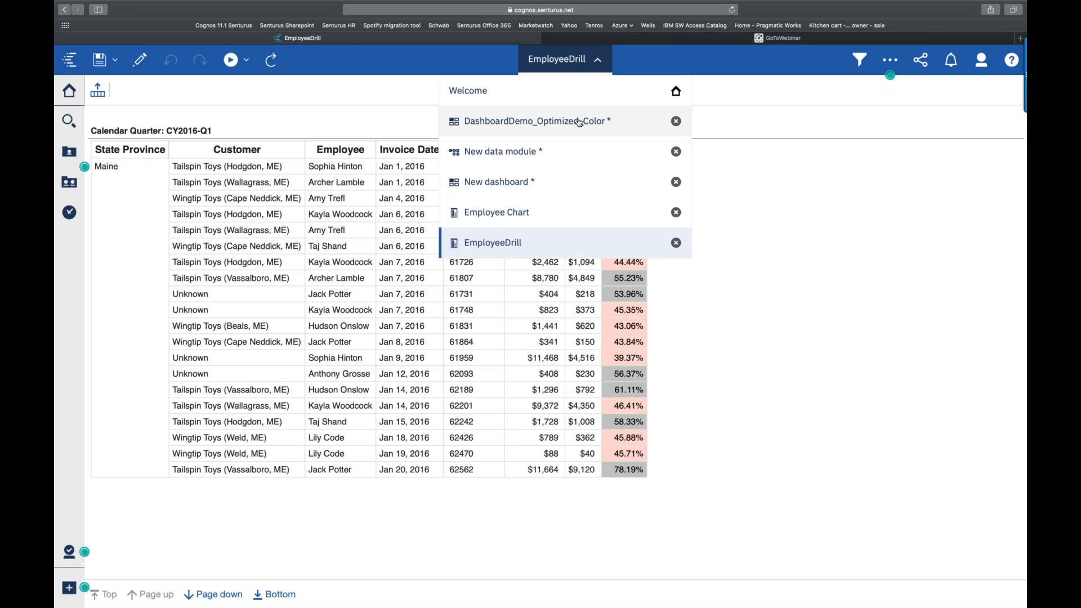
click(579, 123)
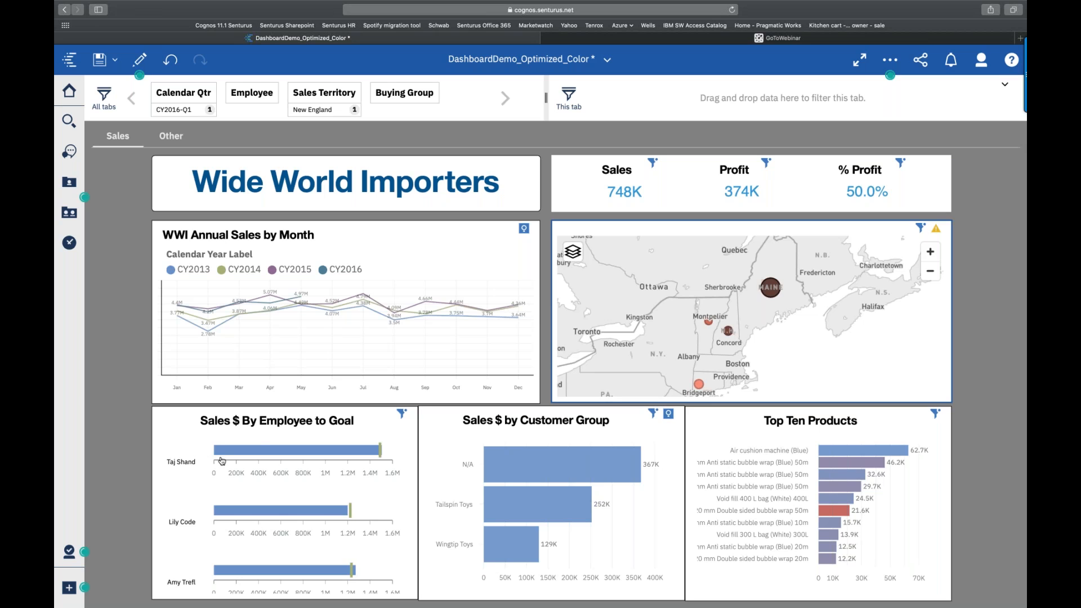
mouse_move(194, 451)
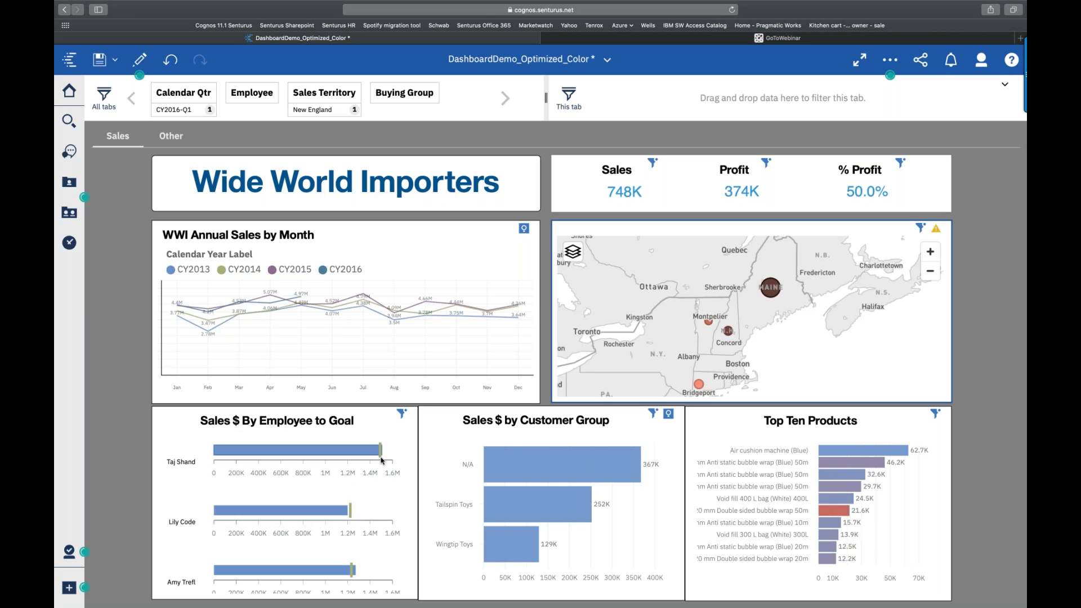
mouse_move(382, 459)
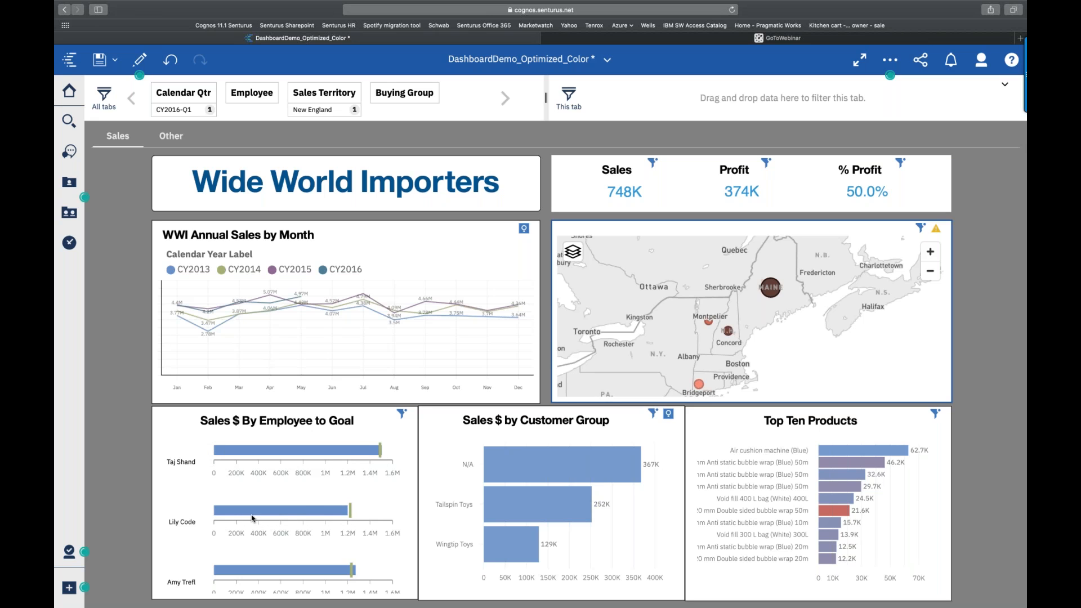
scroll(371, 481, down, 5)
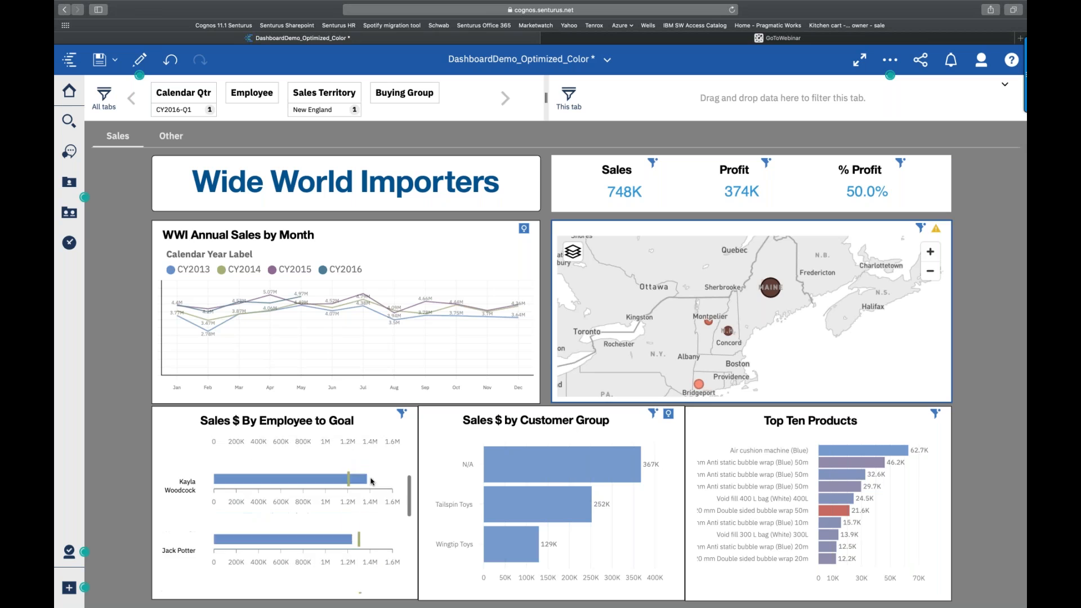
scroll(372, 481, up, 5)
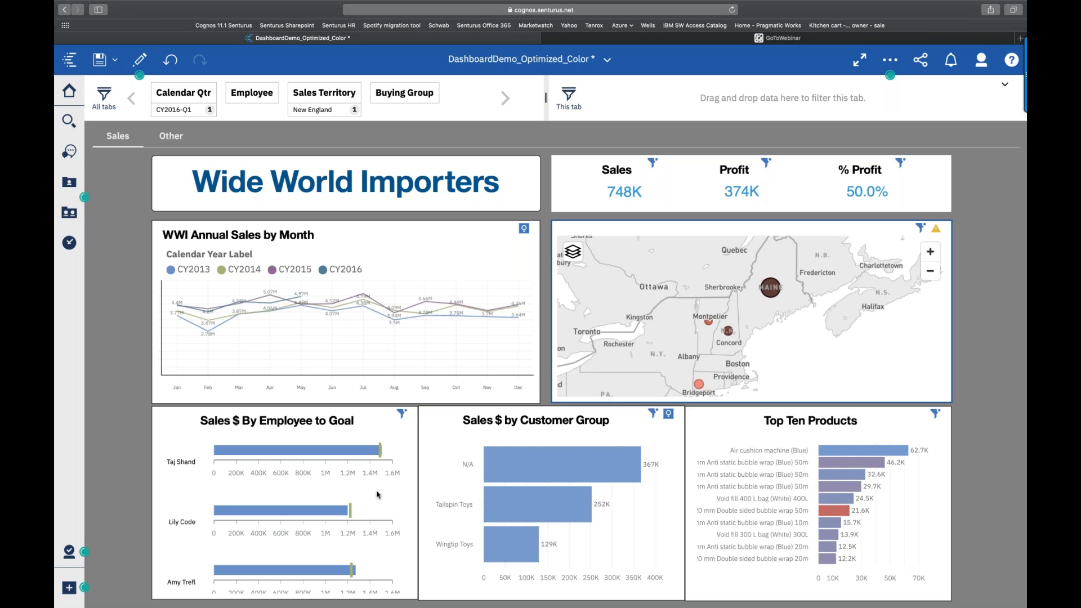
scroll(377, 494, down, 10)
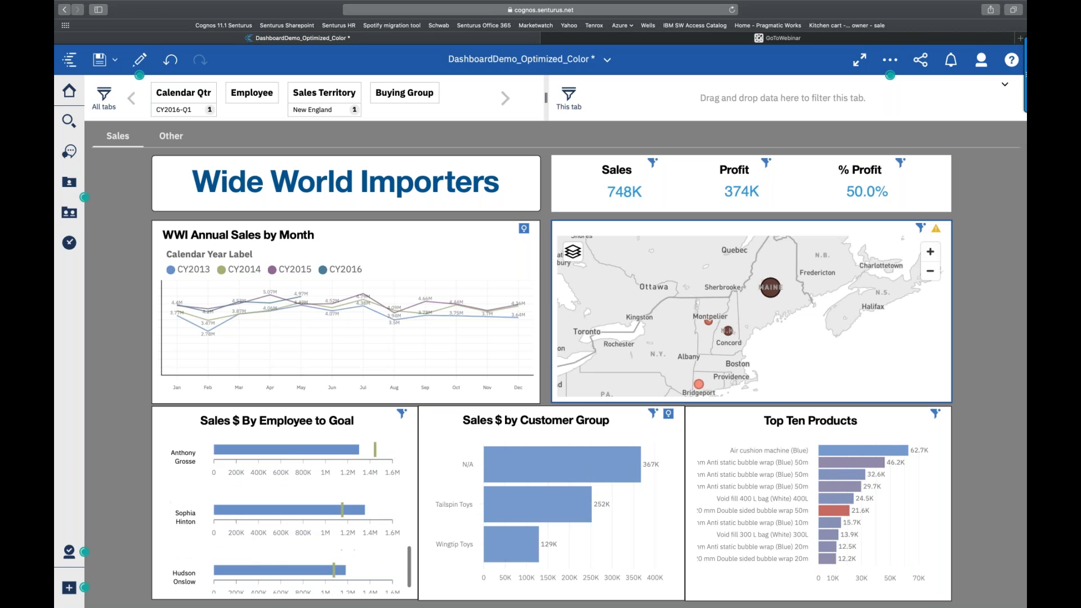
scroll(377, 494, down, 1)
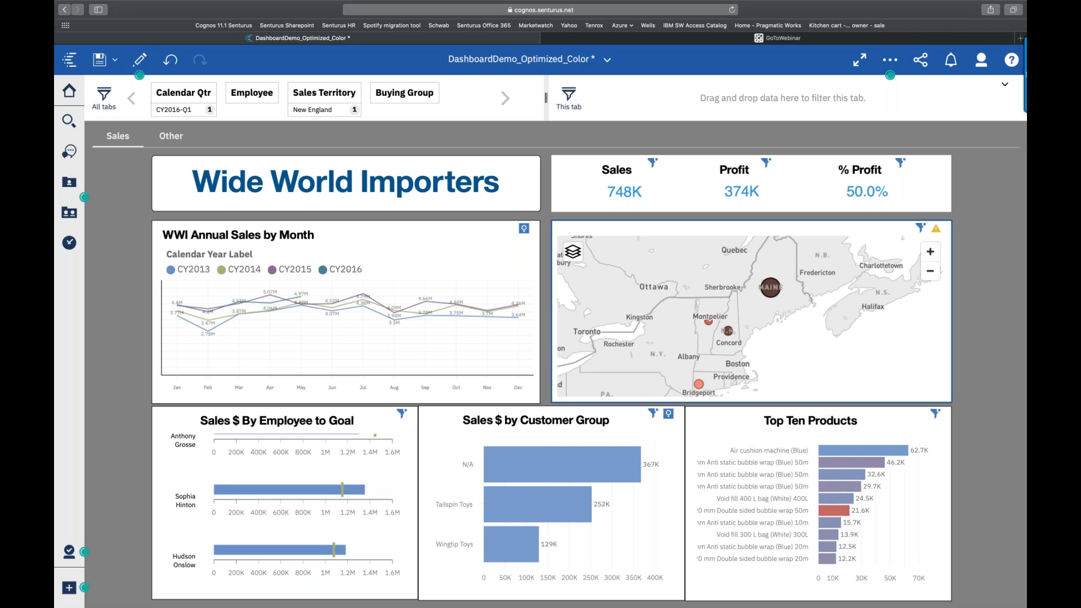
scroll(291, 512, up, 5)
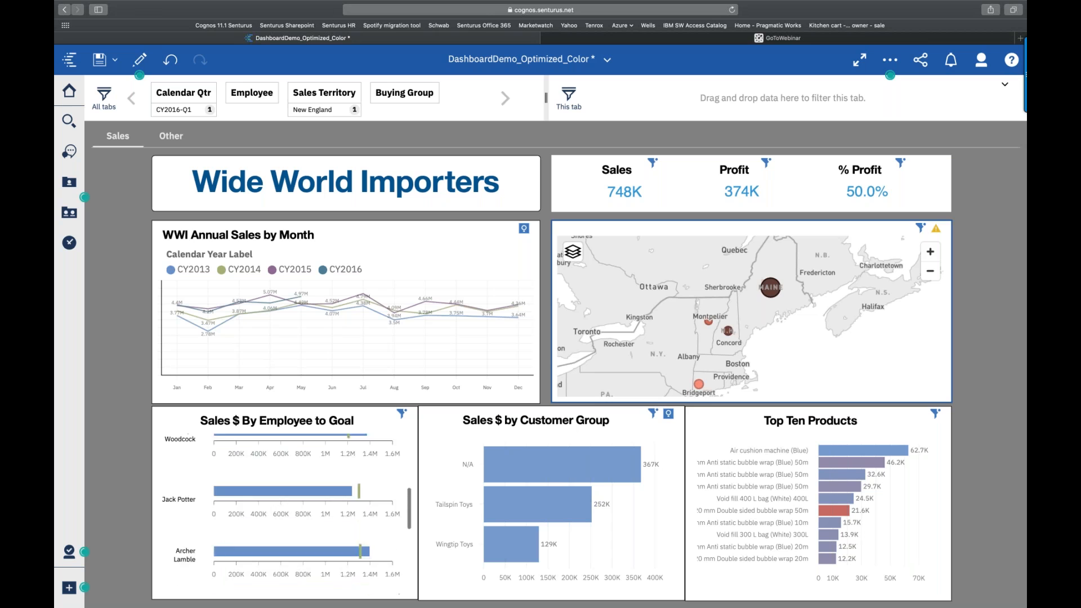
scroll(291, 512, up, 5)
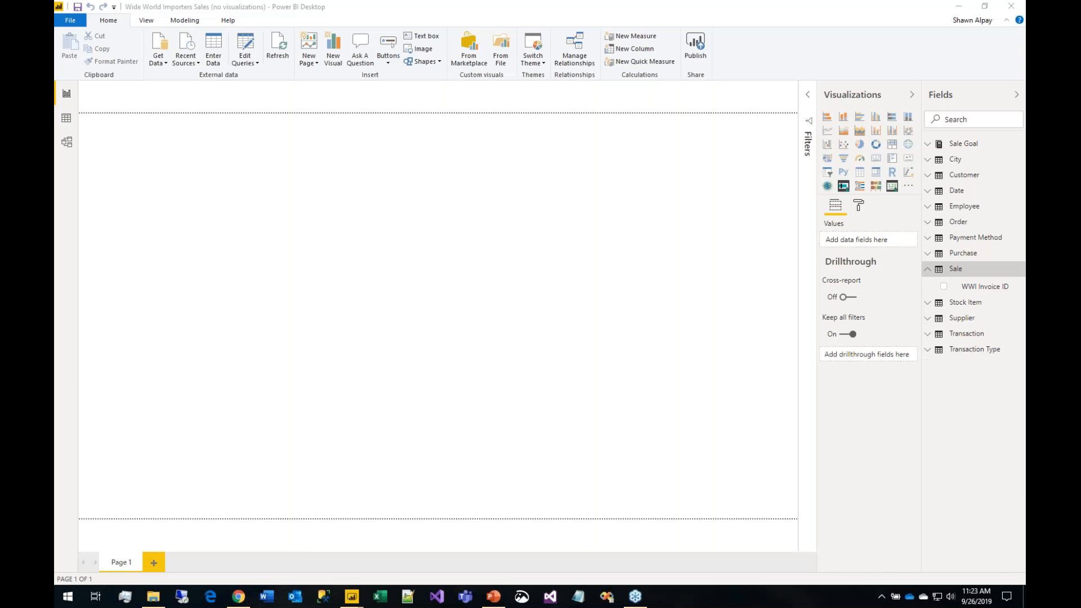
Step: Switch to PowerPoint and start the slide show of Power BI Core Concepts and Workflow
key(alt+Tab)
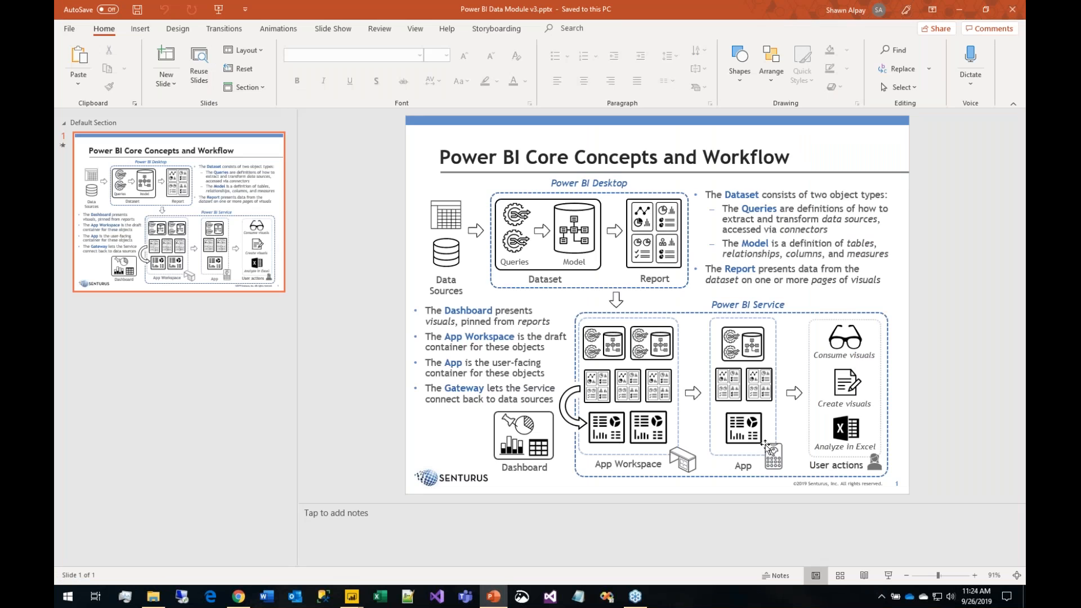
click(893, 581)
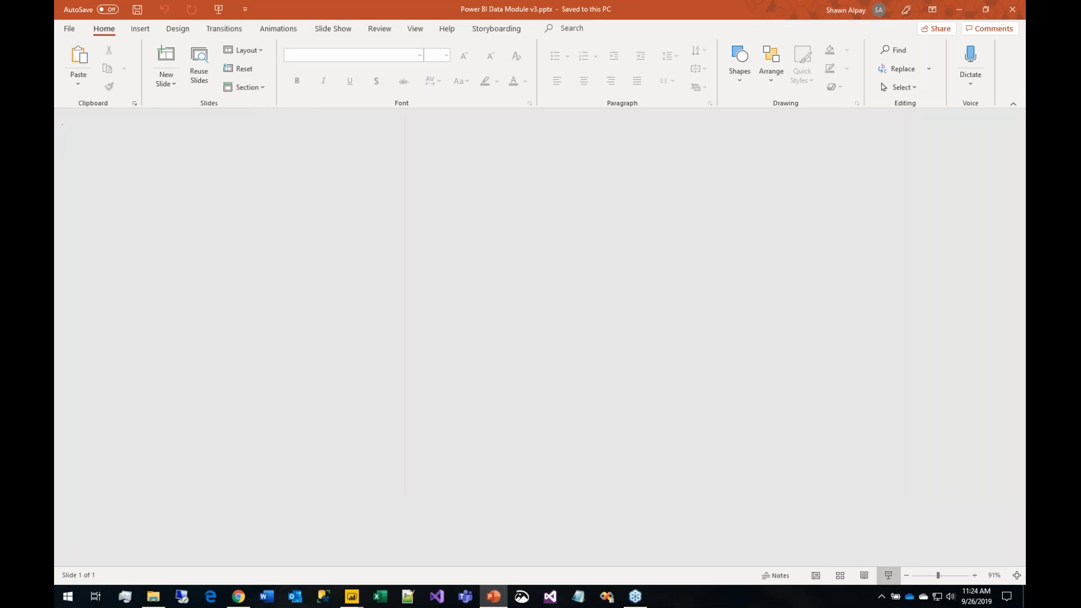
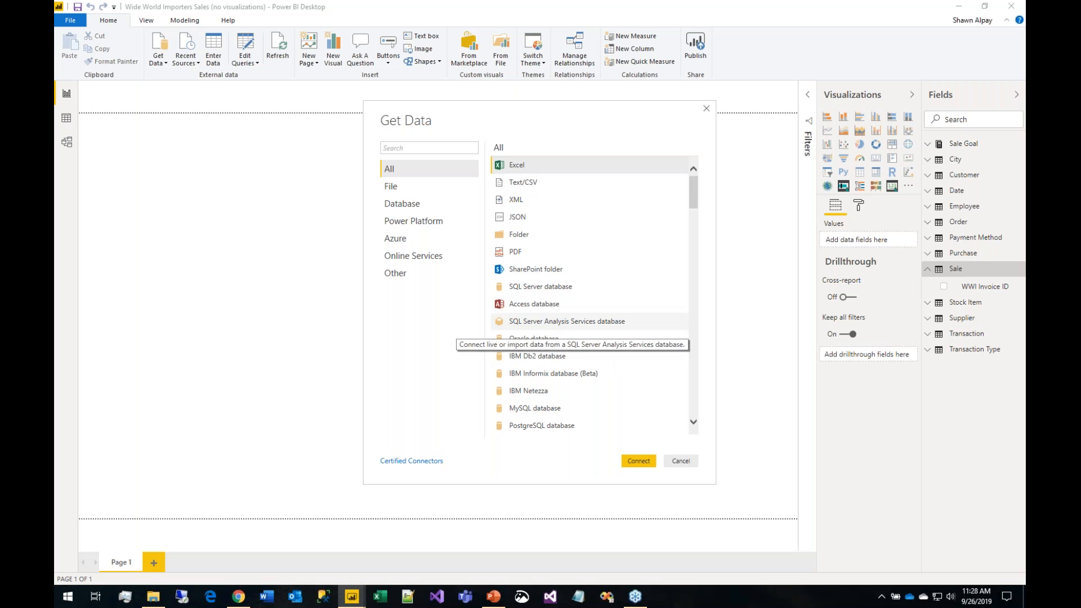
Step: Review the available database connectors for getting data, then close the list without connecting
click(405, 209)
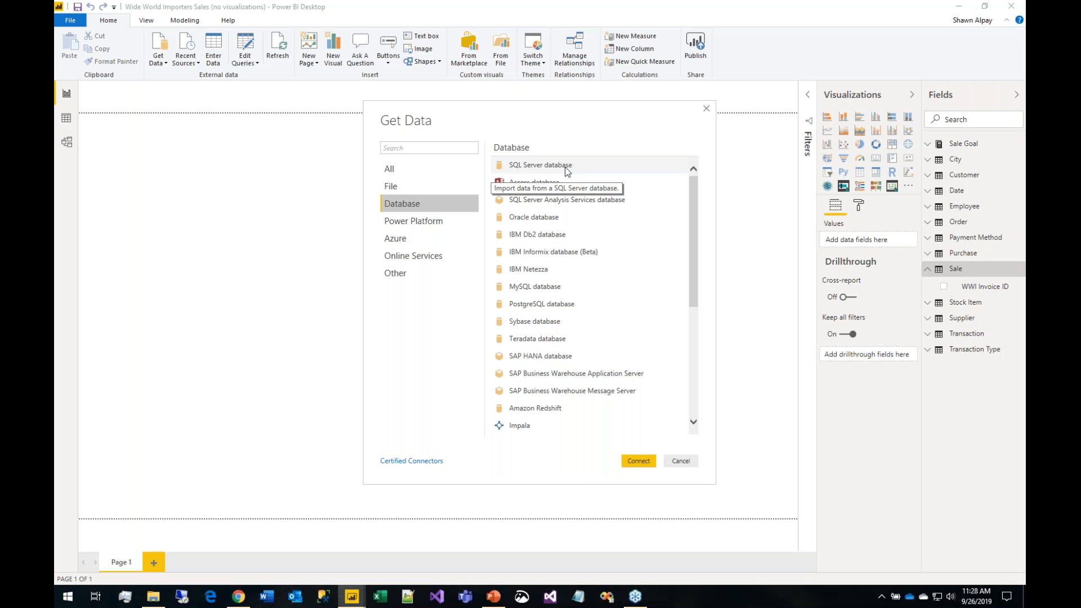
click(706, 109)
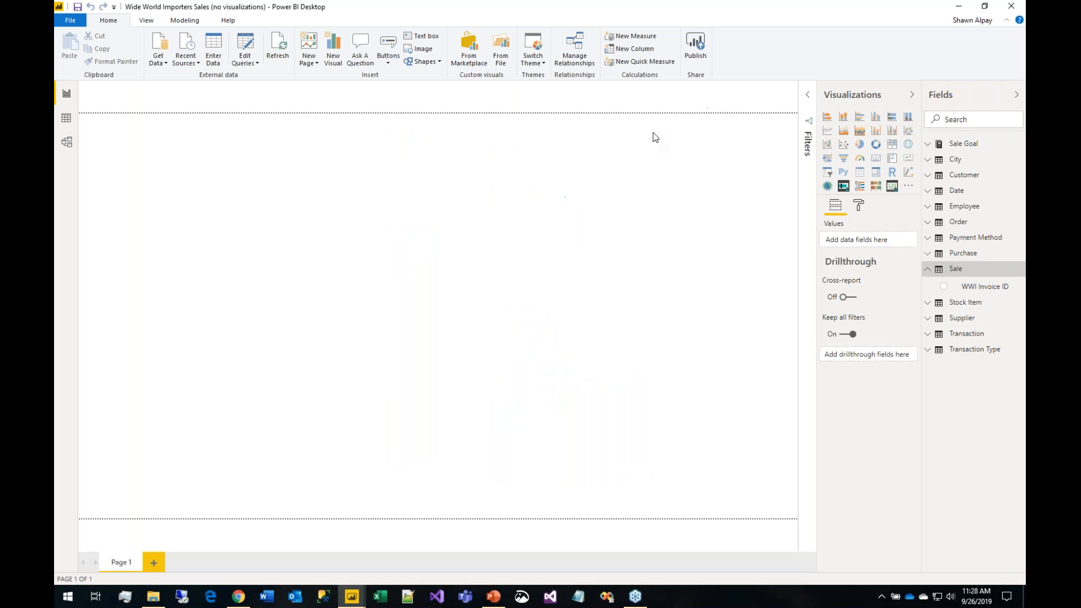
Step: Examine the table relationships in the model diagram, then return to the blank report page
click(67, 143)
drag(917, 578, 908, 578)
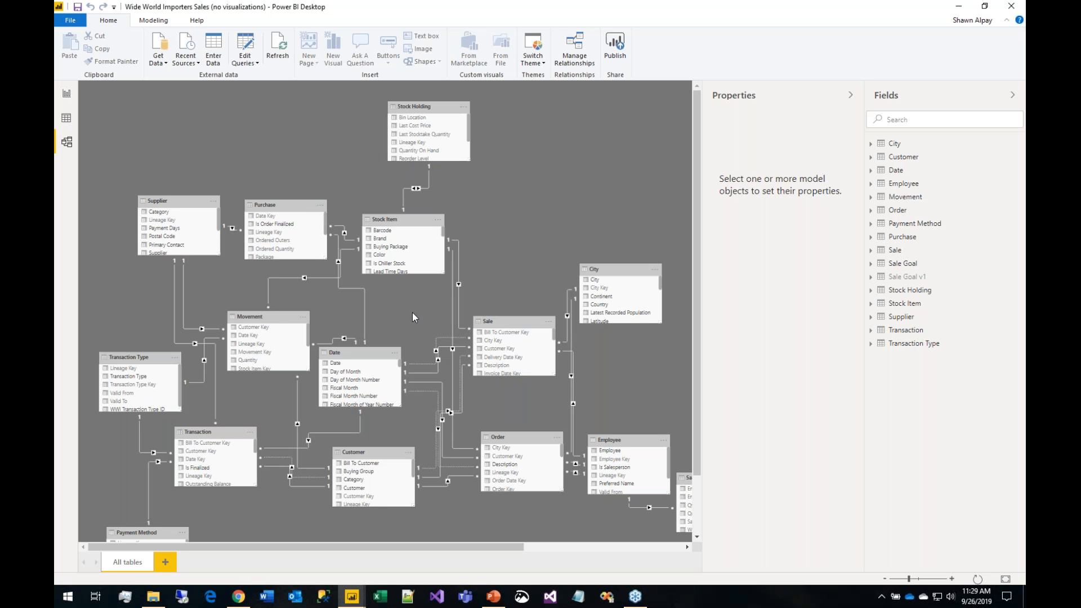
click(66, 93)
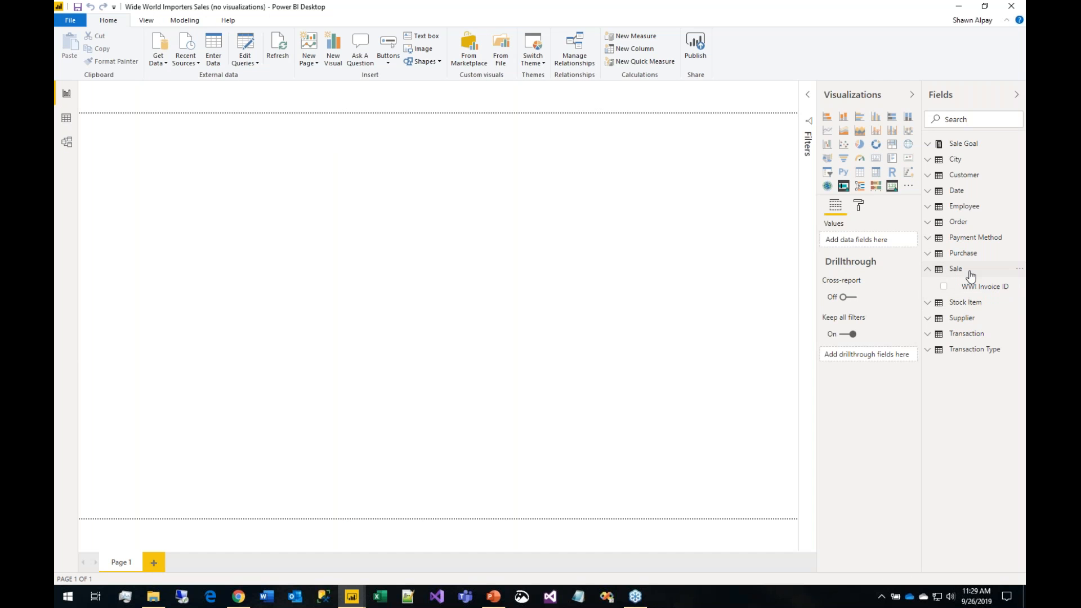
Step: Create a measure in the Sale table defined as Sales $ = SUM([Total Excluding Tax])
mouse_move(969, 276)
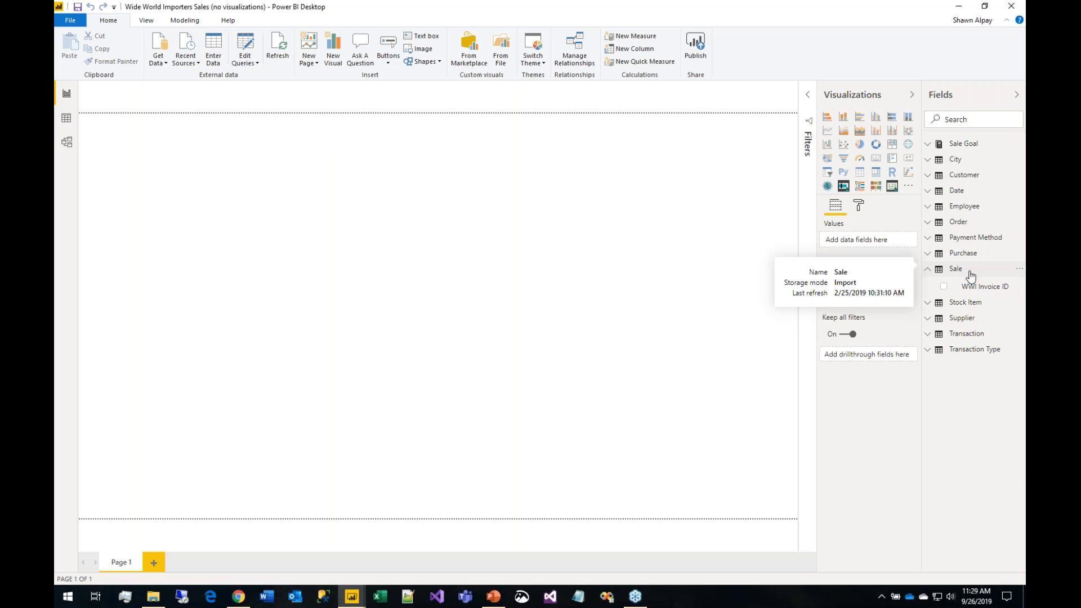
right_click(970, 275)
key(Escape)
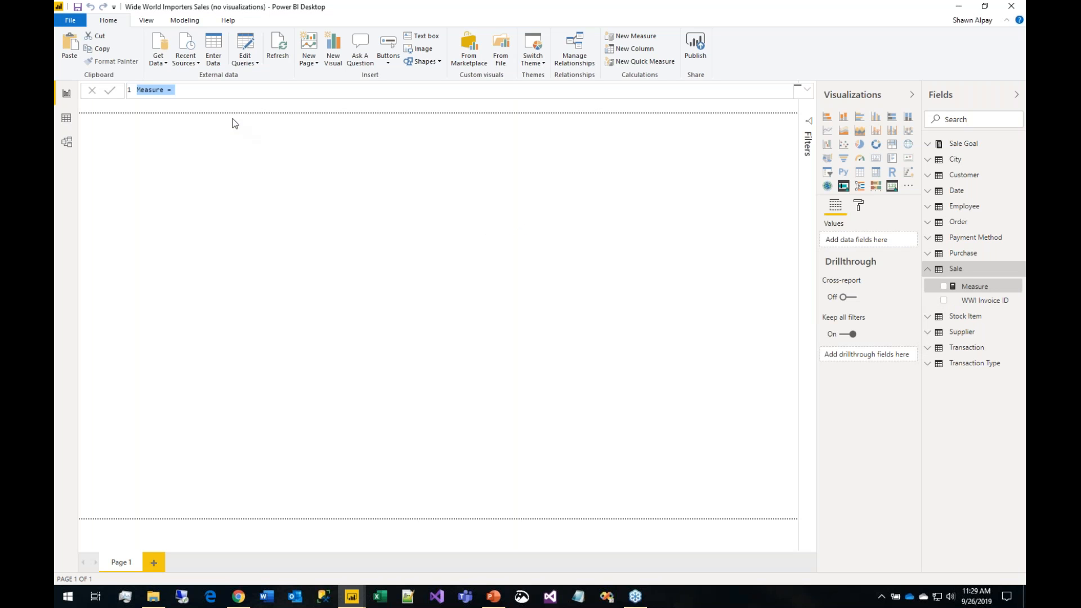
text(Sales $ = SUM([)
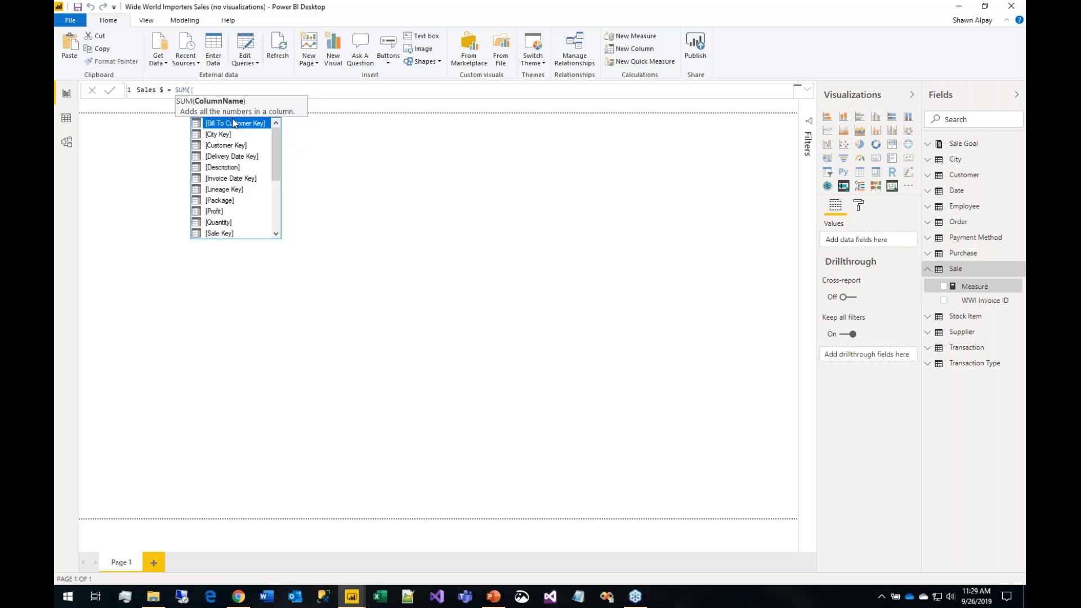
text(To)
key(Down)
key(Down)
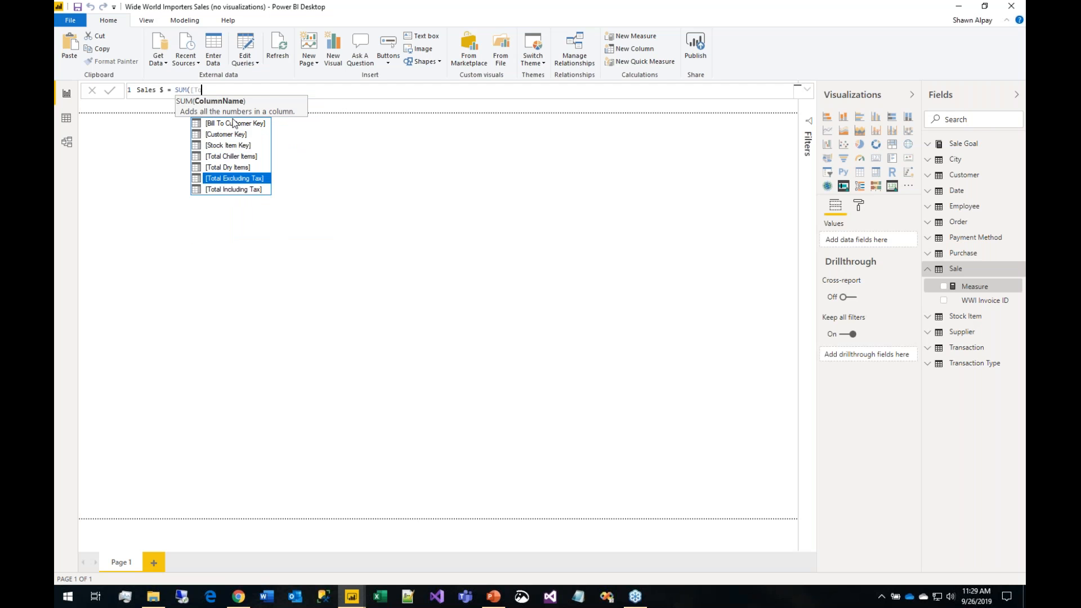
key(Tab)
text())
key(Return)
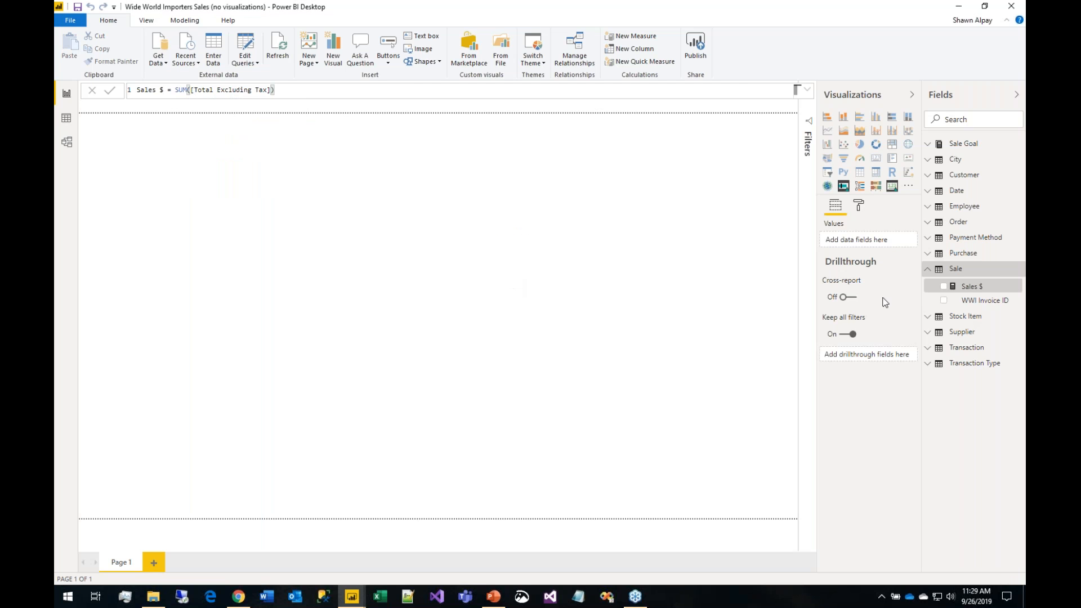
Step: Create another measure in the Sale table defined as Profit $ = SUM([Profit])
right_click(971, 289)
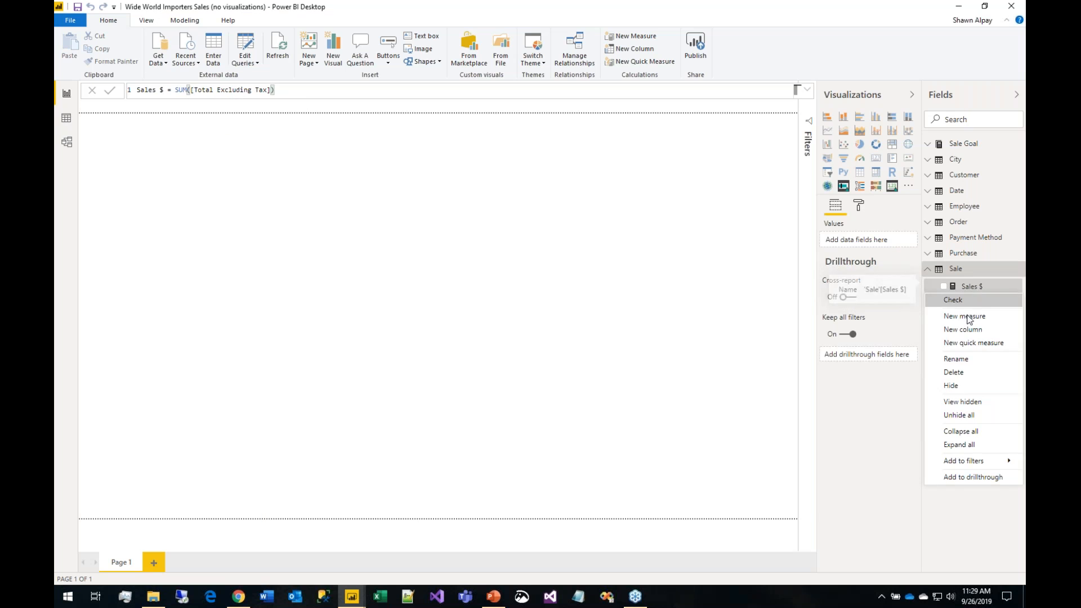
click(965, 316)
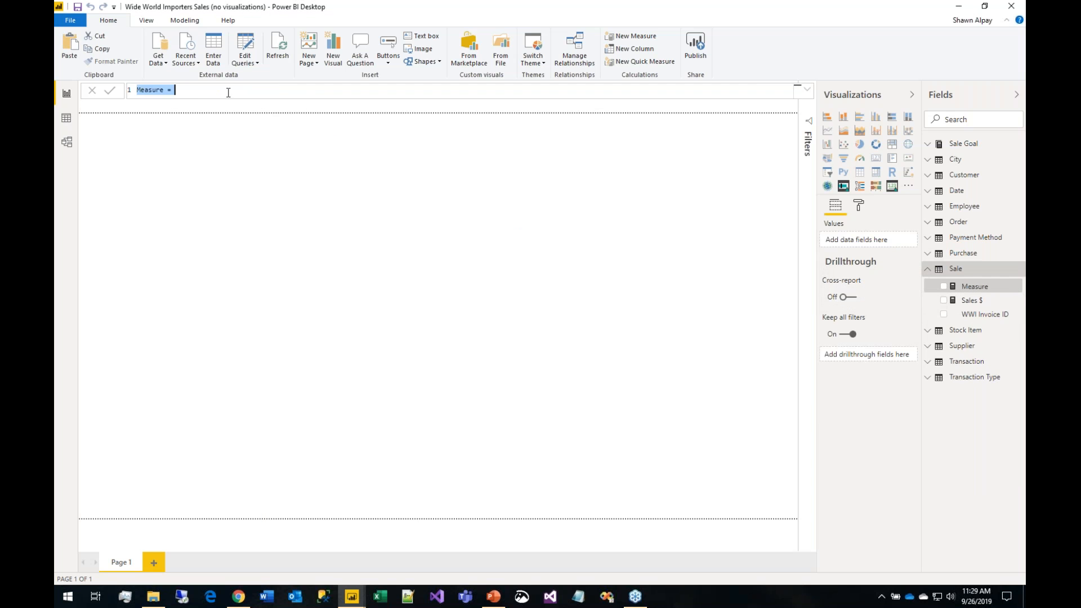
text(Profit $ = SUM([Prof)
key(Tab)
text())
key(Return)
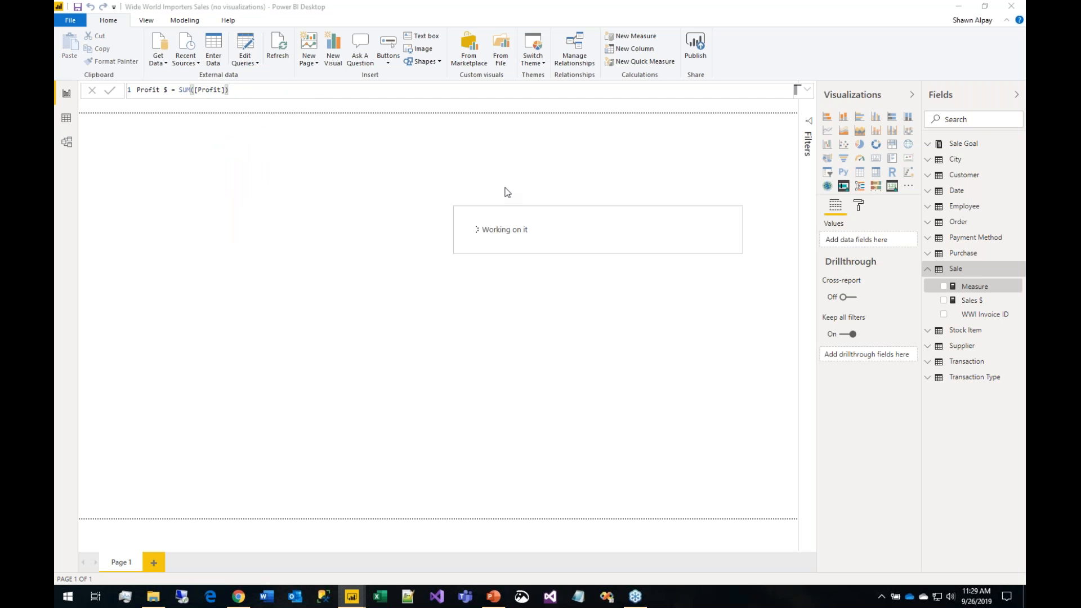
Step: Add a Sale table measure that divides profit by sales: Profit % = DIVIDE([Profit $], [Sales $])
right_click(955, 270)
click(957, 282)
text(Profit)
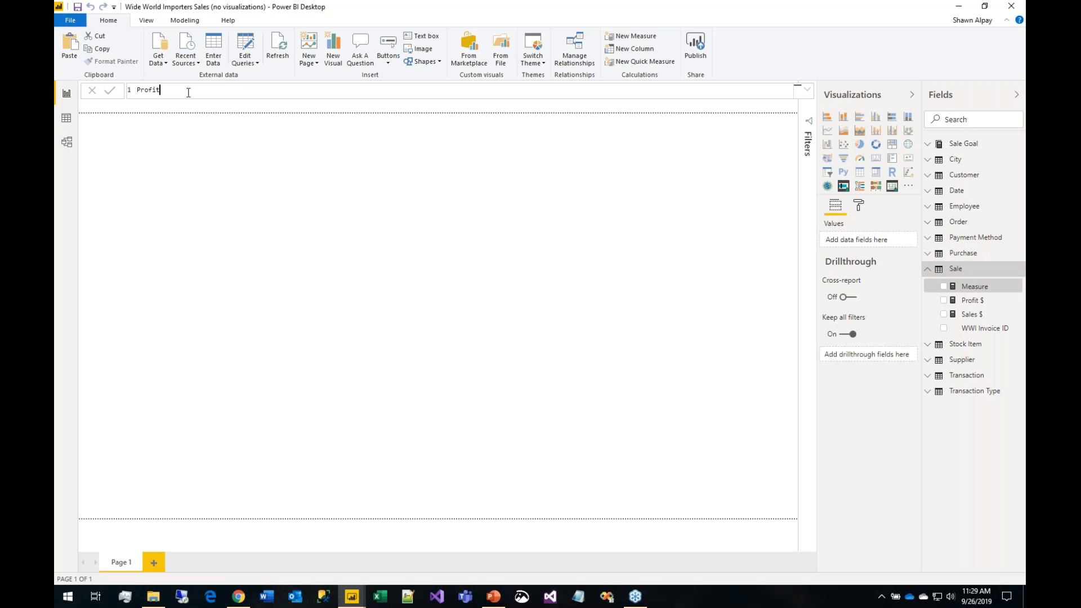
text( % = DIVIDE()
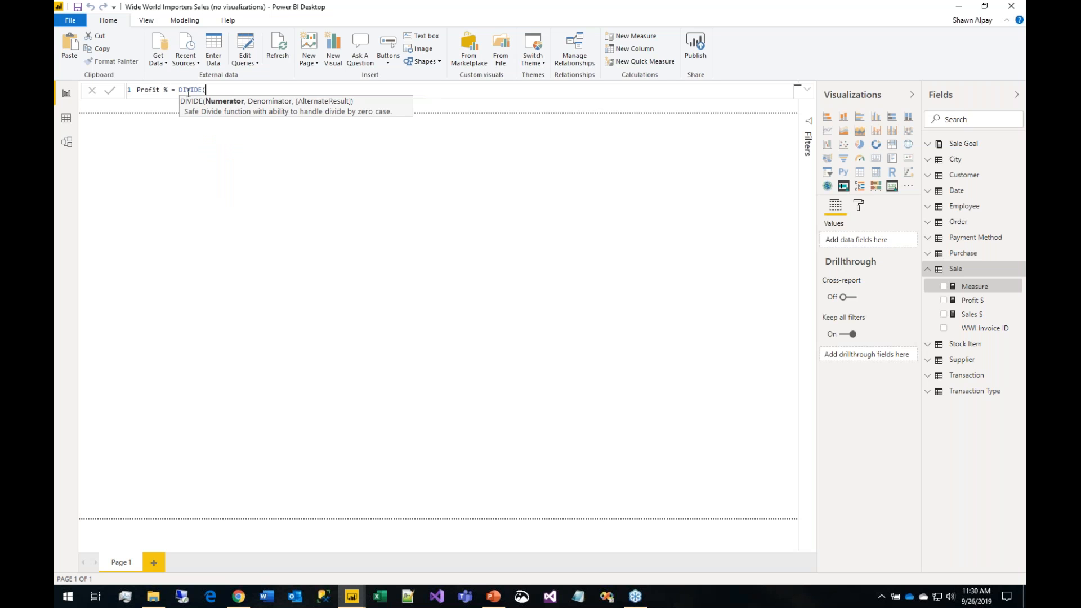
text([S)
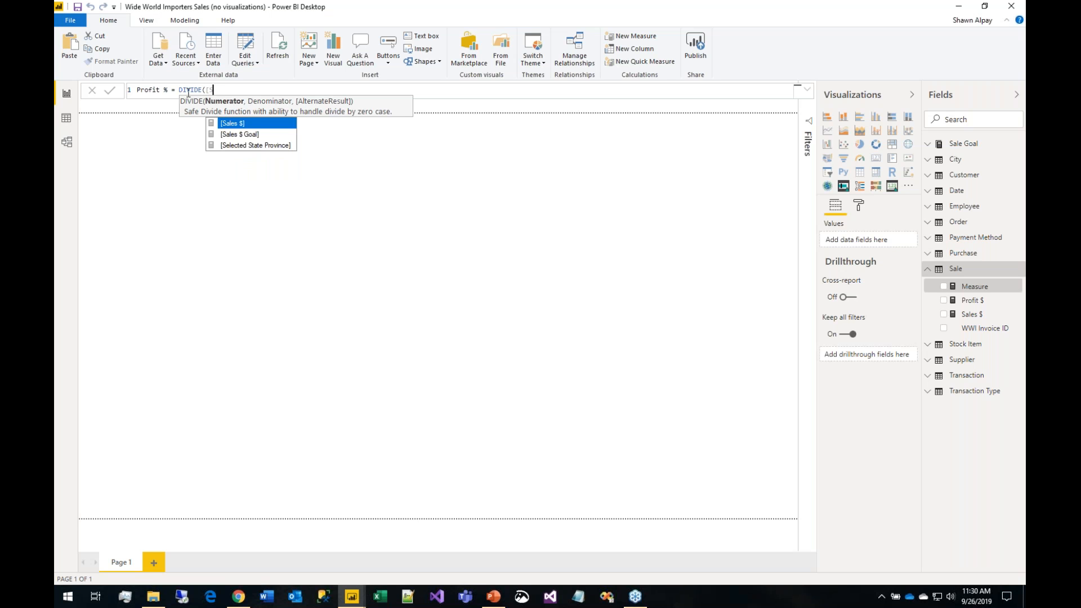
key(BackSpace)
text(Prof)
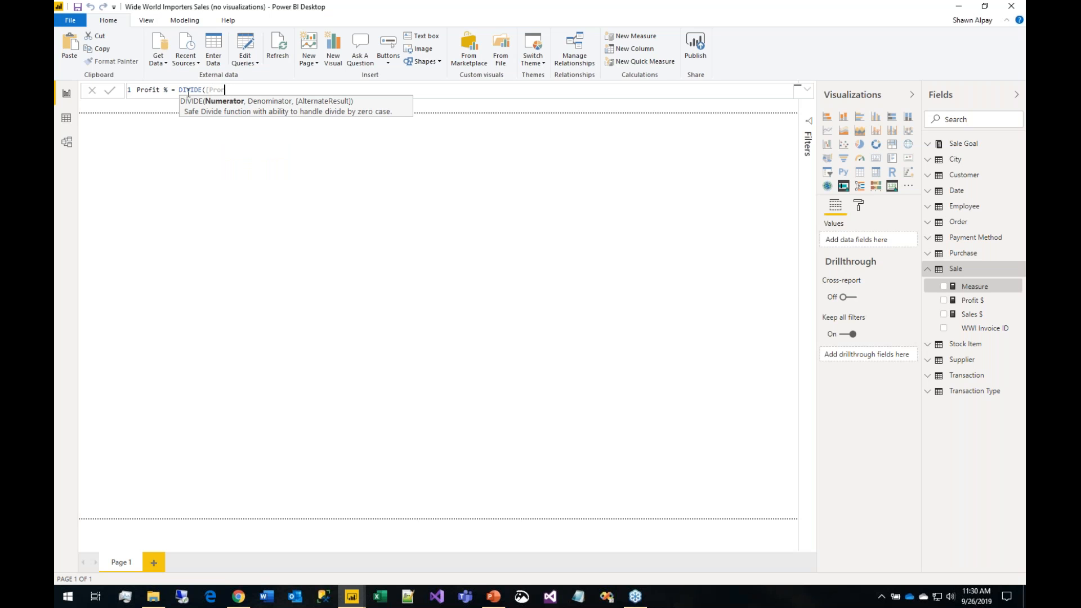
key(Tab)
text(, )
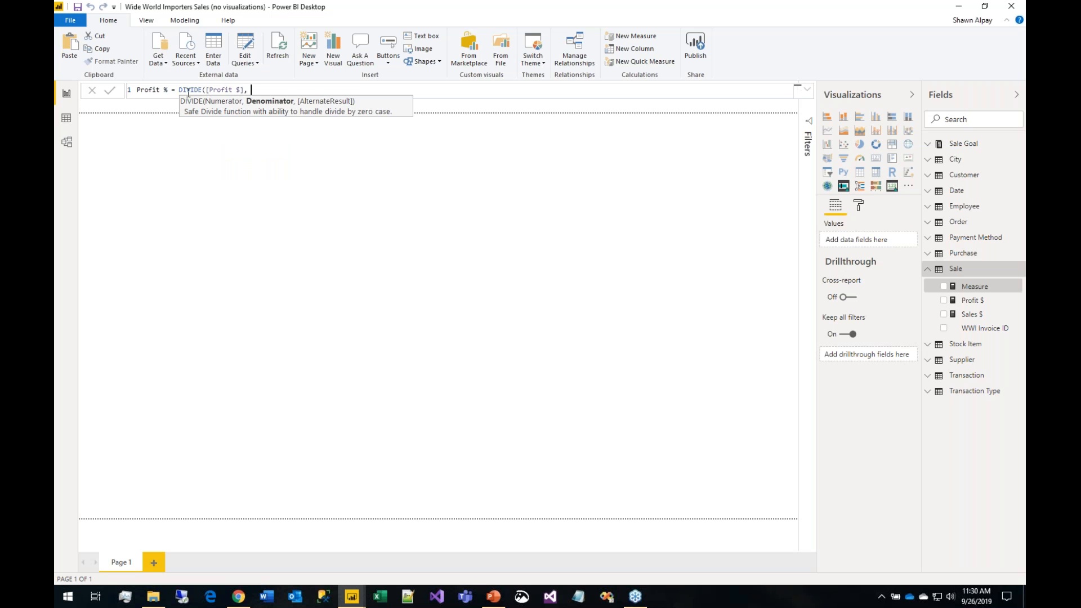
text([Sa)
key(Tab)
text())
key(Return)
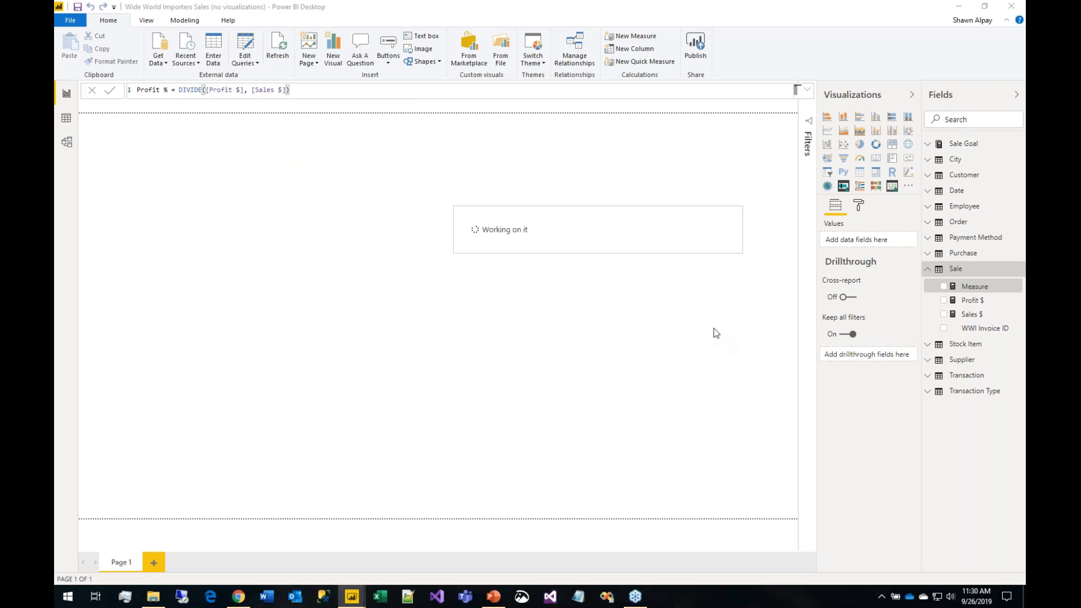
Step: Place the Profit % measure on the report page and display it as a card
drag(971, 287, 551, 270)
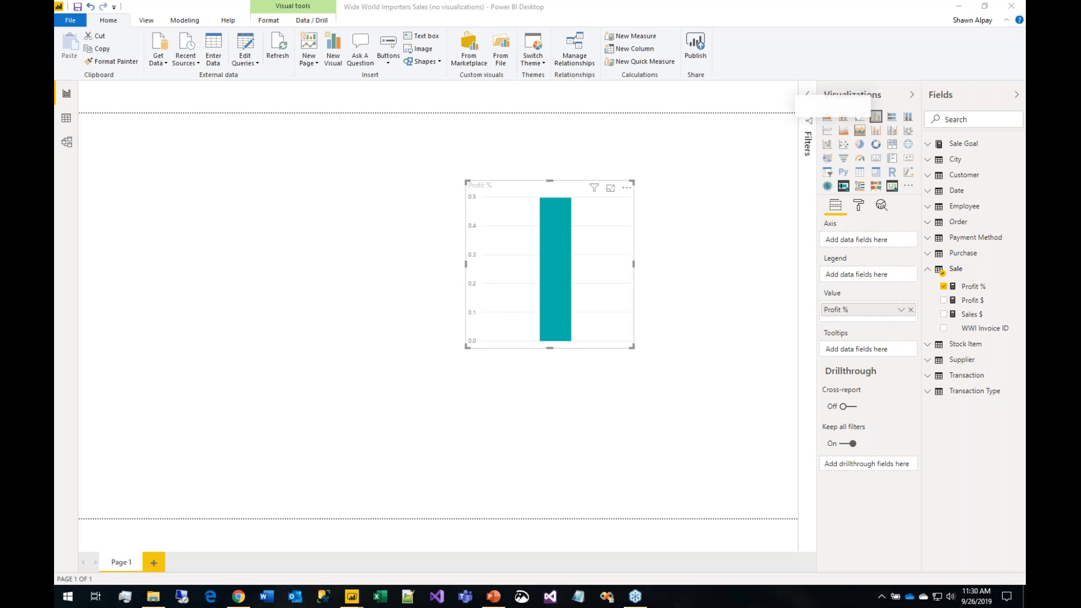
click(881, 160)
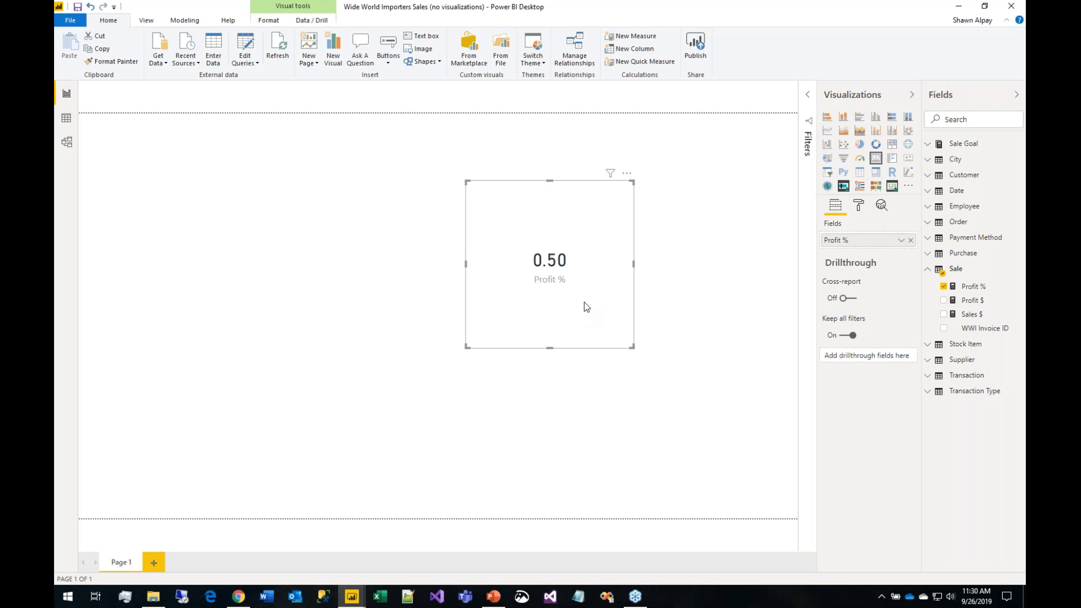
Step: Format the Profit % measure as a percentage with one decimal place and move its card toward the page's upper right
click(192, 23)
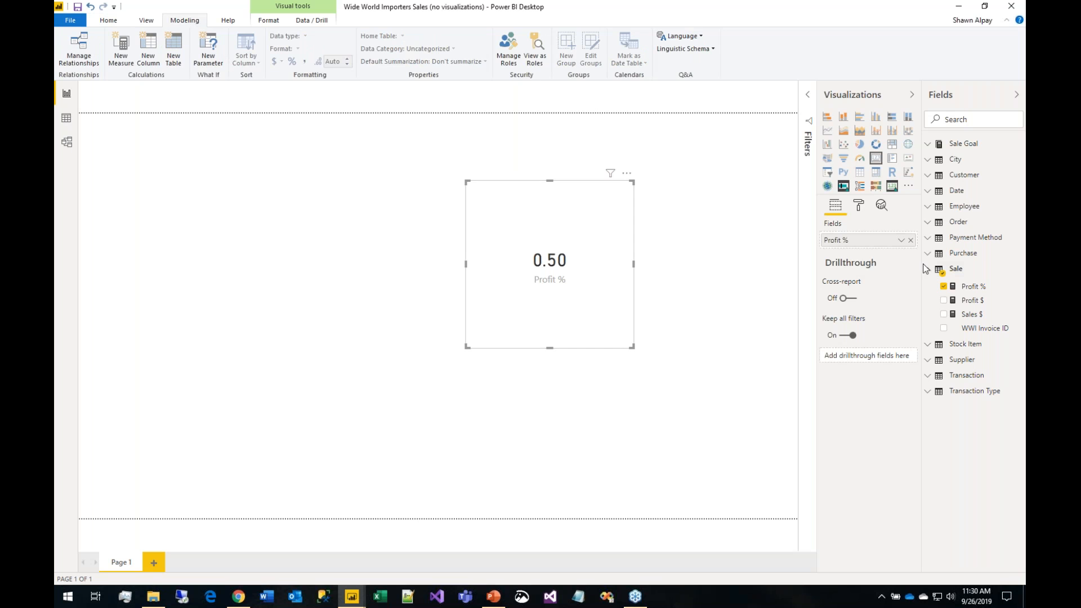
click(966, 287)
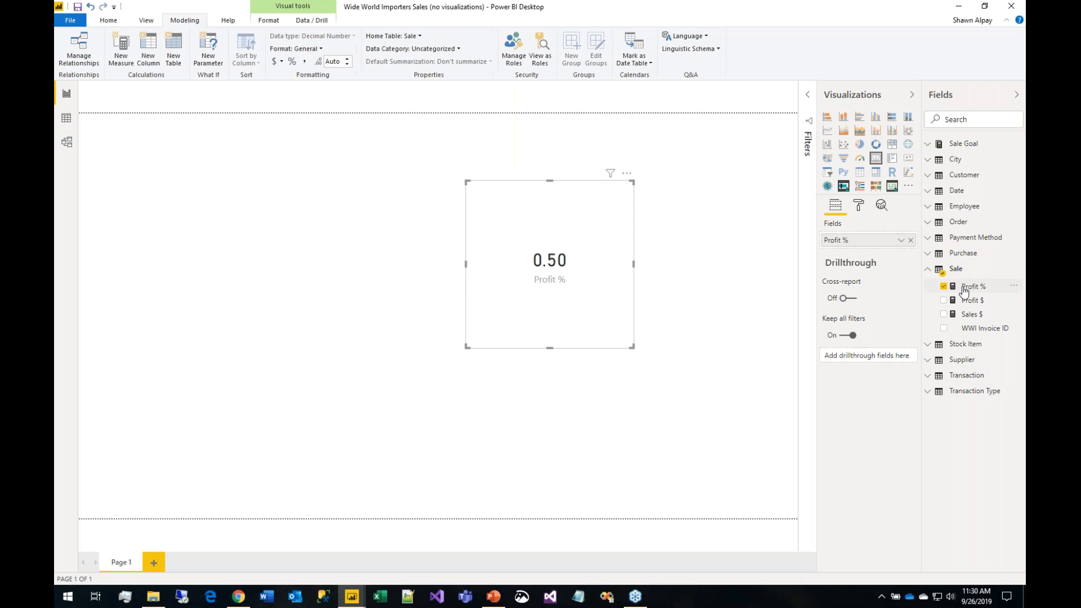
click(307, 50)
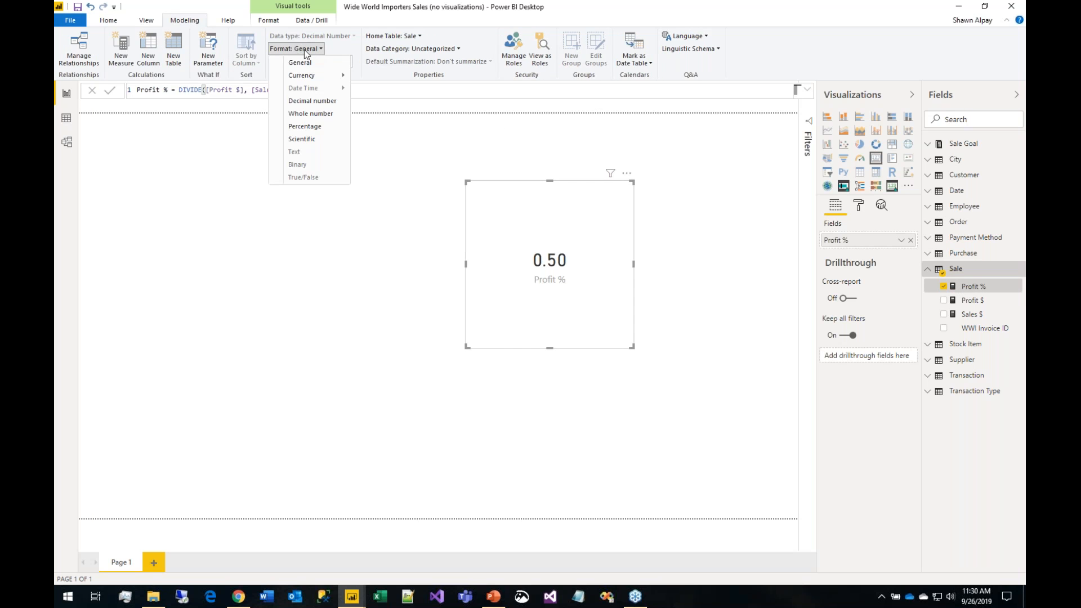
click(306, 127)
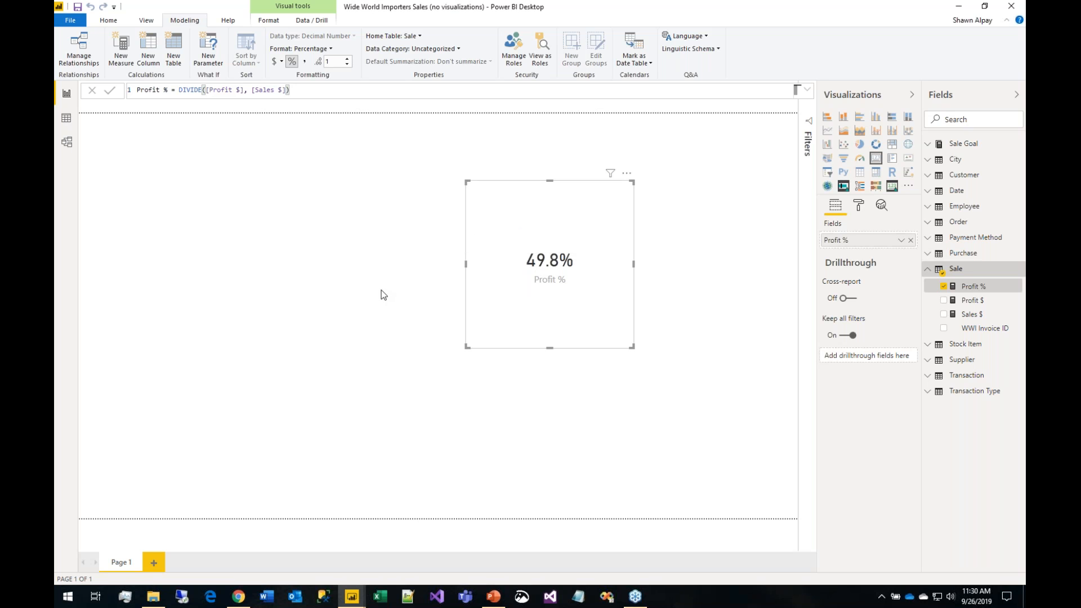
drag(526, 214, 629, 192)
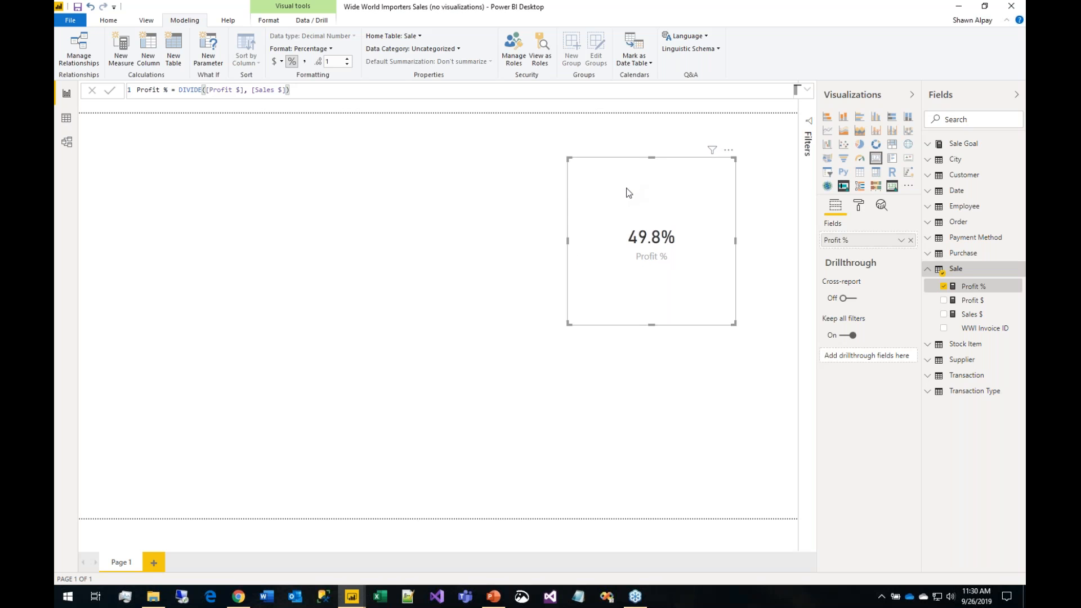
Step: Add a line chart of Sales $ with Month of Year on the axis and Year as the legend
click(518, 200)
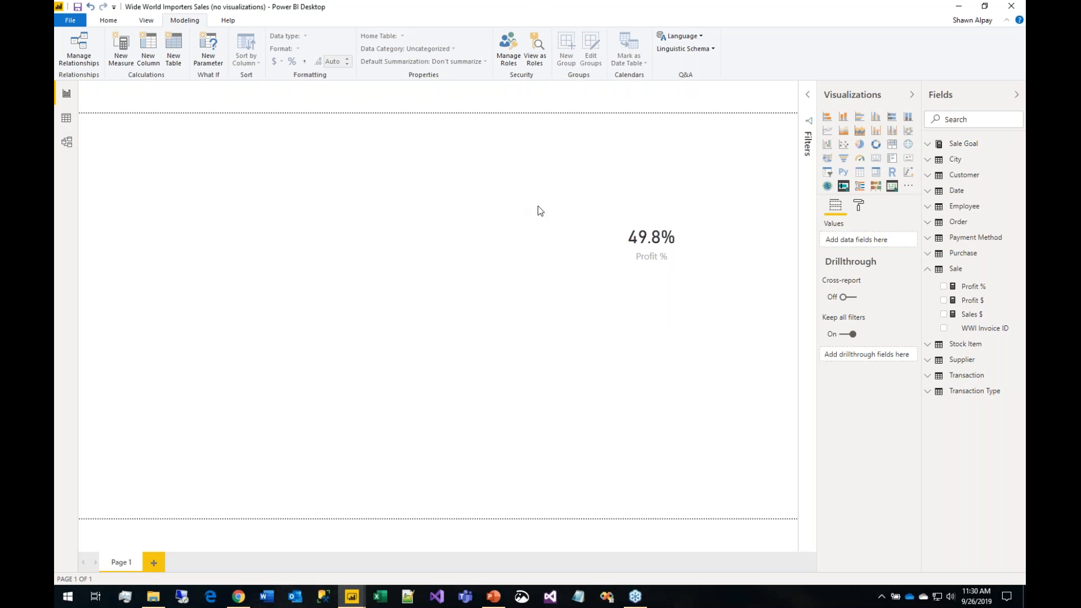
click(827, 130)
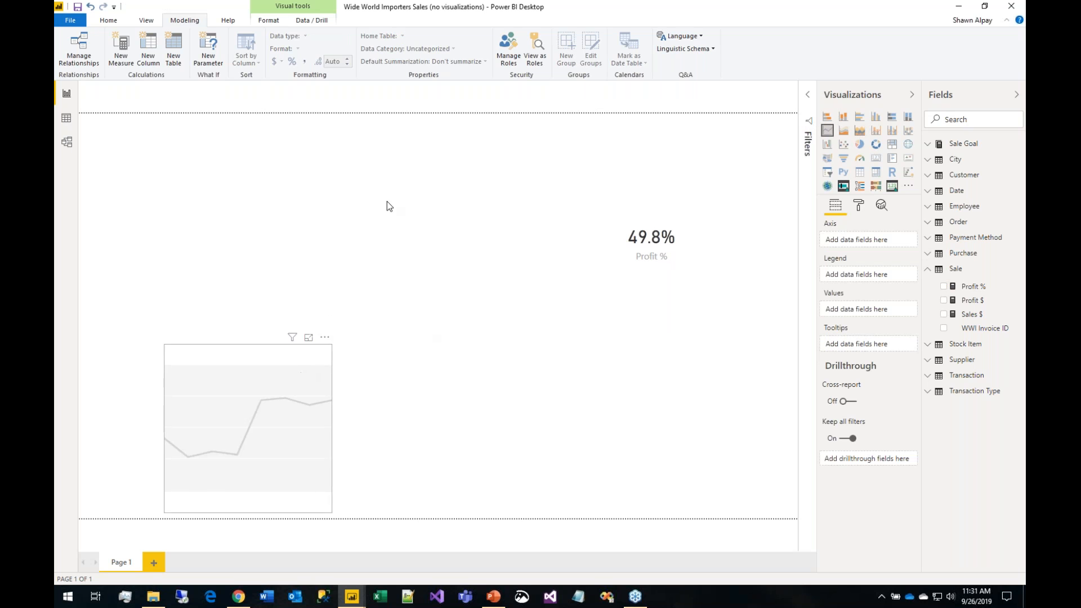
drag(977, 319, 861, 312)
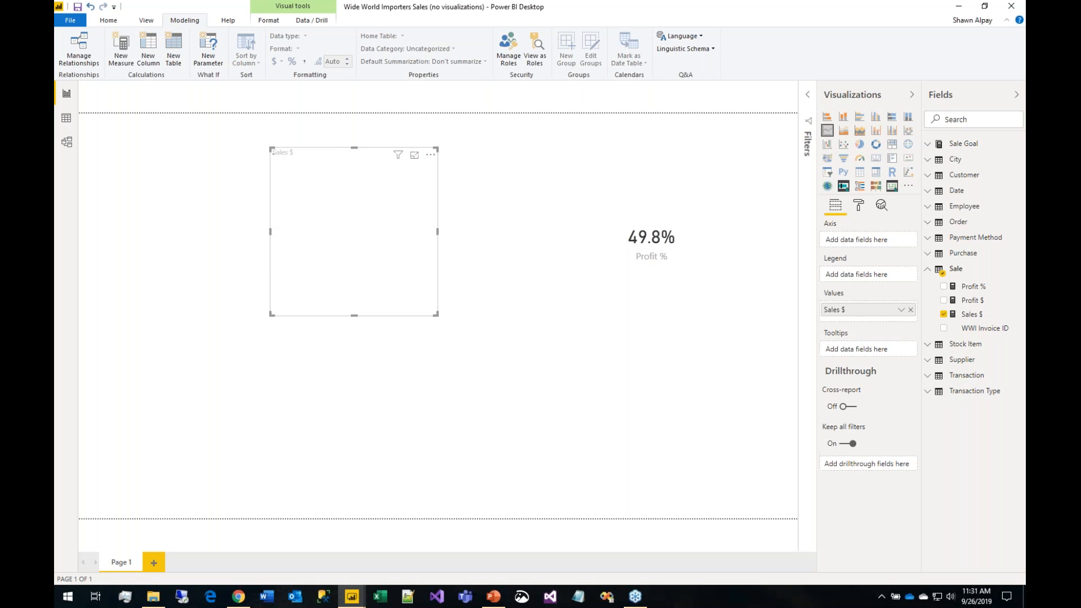
click(927, 192)
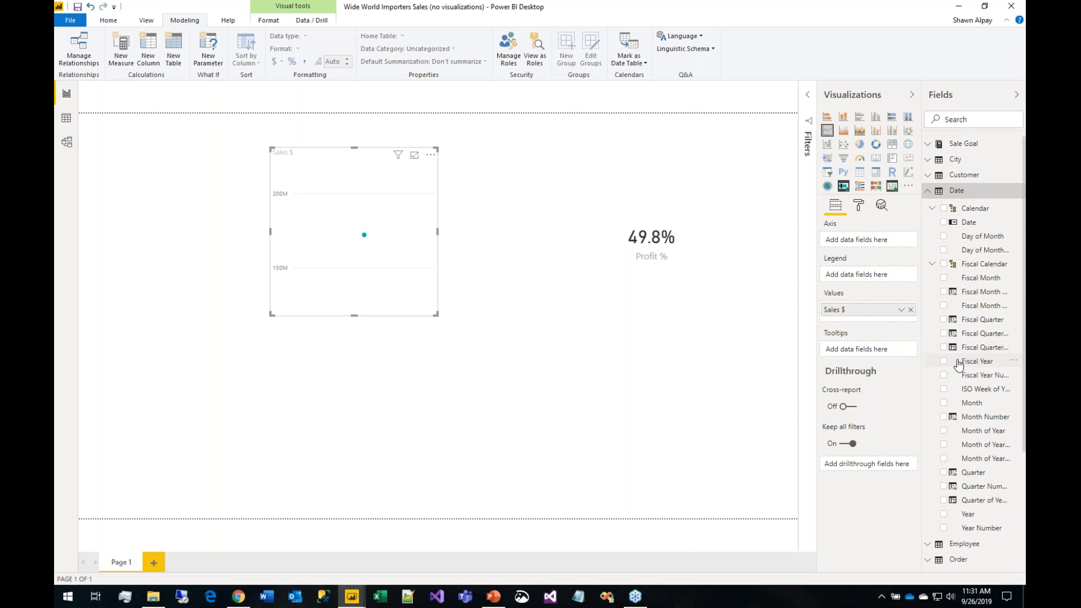
drag(965, 514, 861, 275)
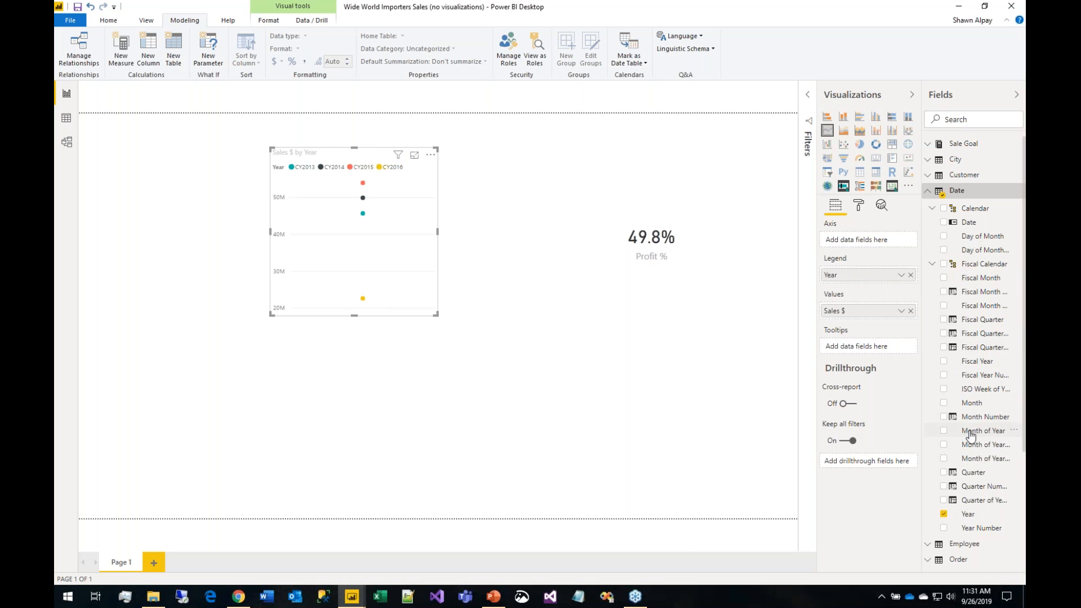
drag(970, 431, 851, 247)
Step: Enlarge the Sales $ line chart and move it to the upper-left area of the report page
drag(272, 234, 170, 232)
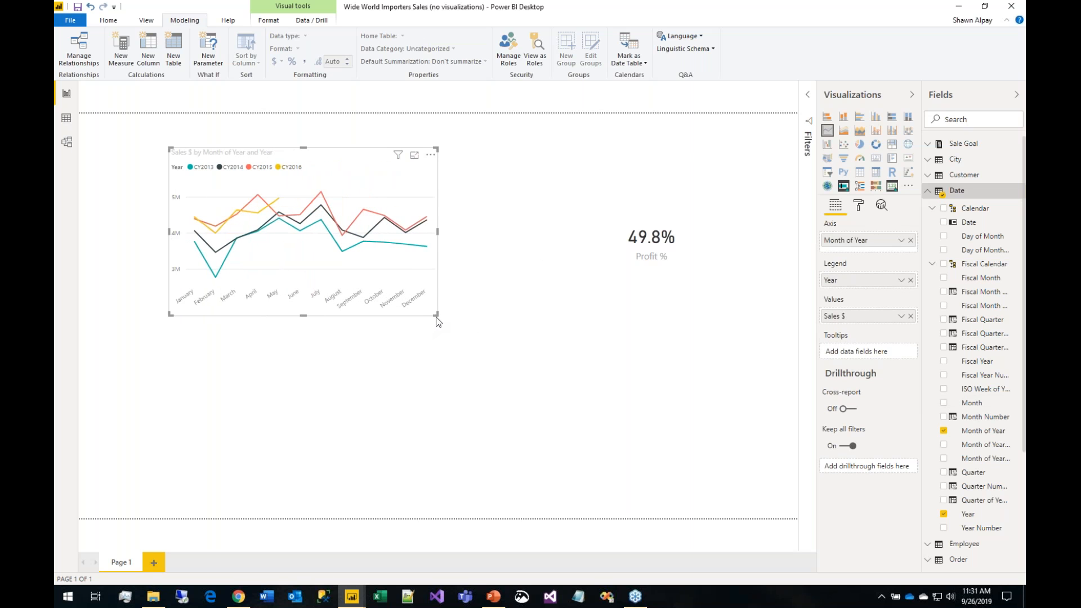
drag(436, 314, 571, 430)
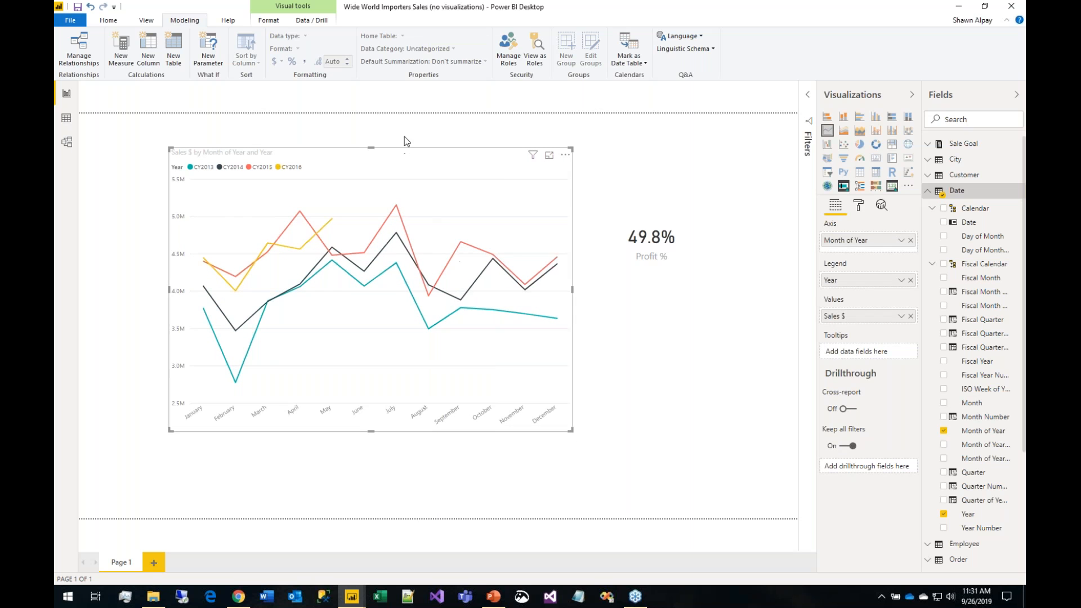
drag(410, 158, 349, 144)
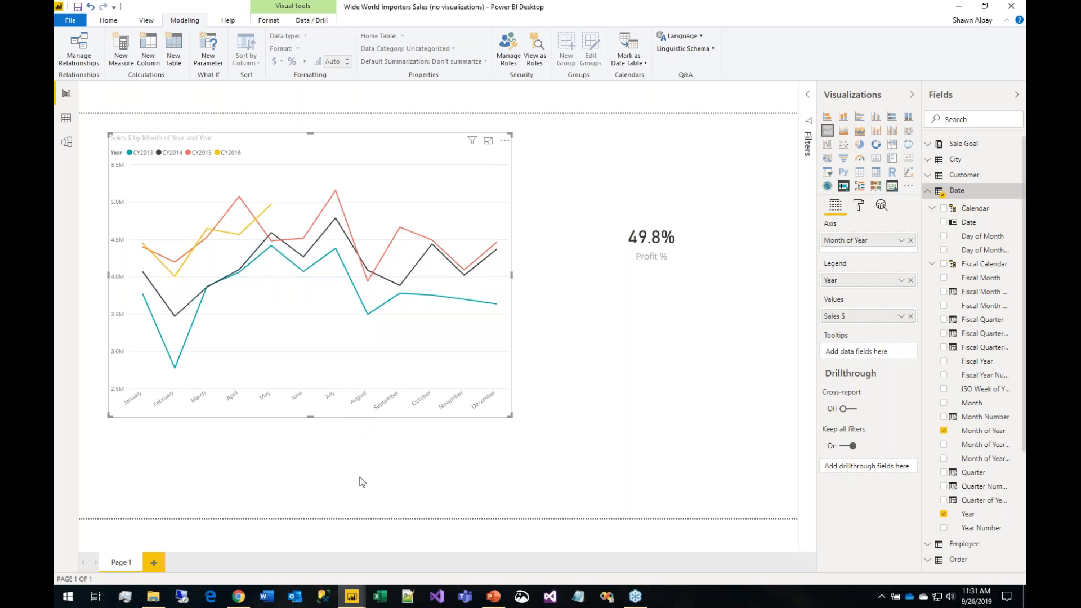
Step: Switch to the other open Power BI Desktop file, the Wide World Importers Sales report with the finished Overview dashboard
mouse_move(358, 598)
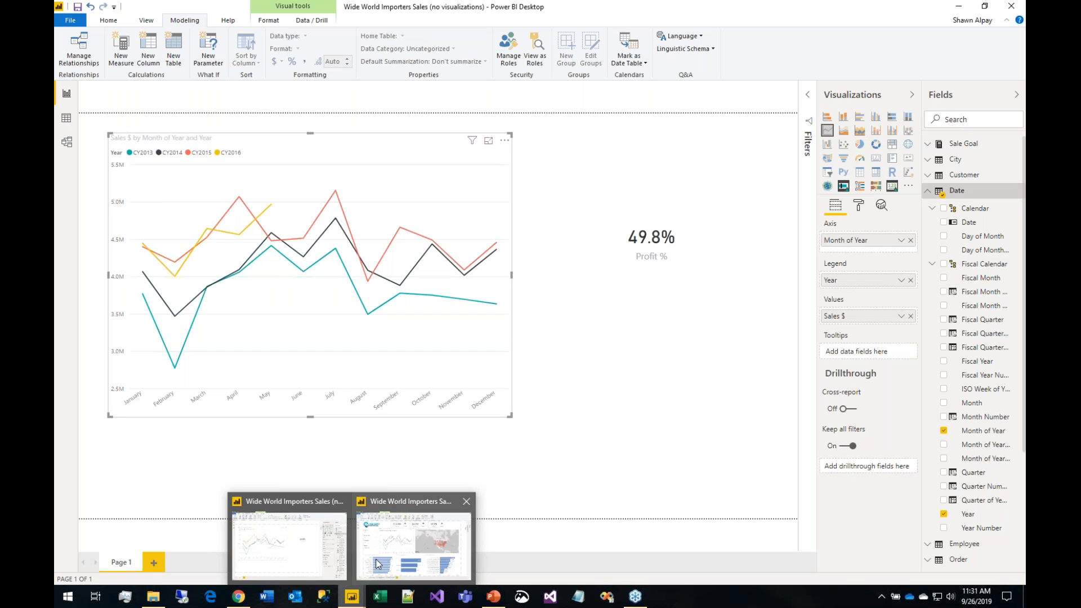
click(378, 557)
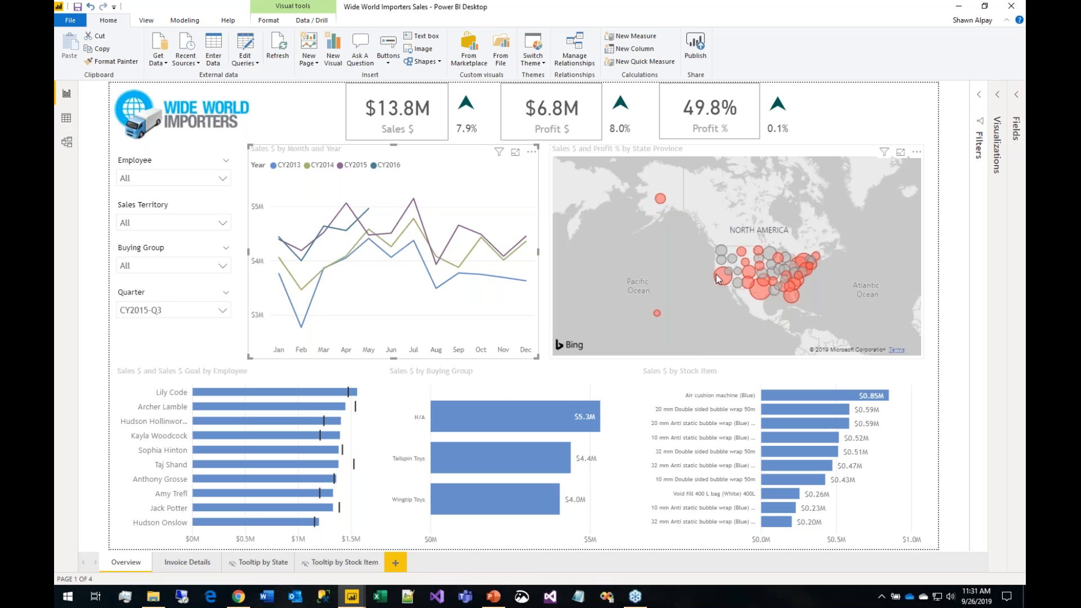
Step: Drill through from the Tailspin Toys bar in the Sales $ by Buying Group chart to Invoice Details and return to the Overview page
mouse_move(719, 279)
click(470, 438)
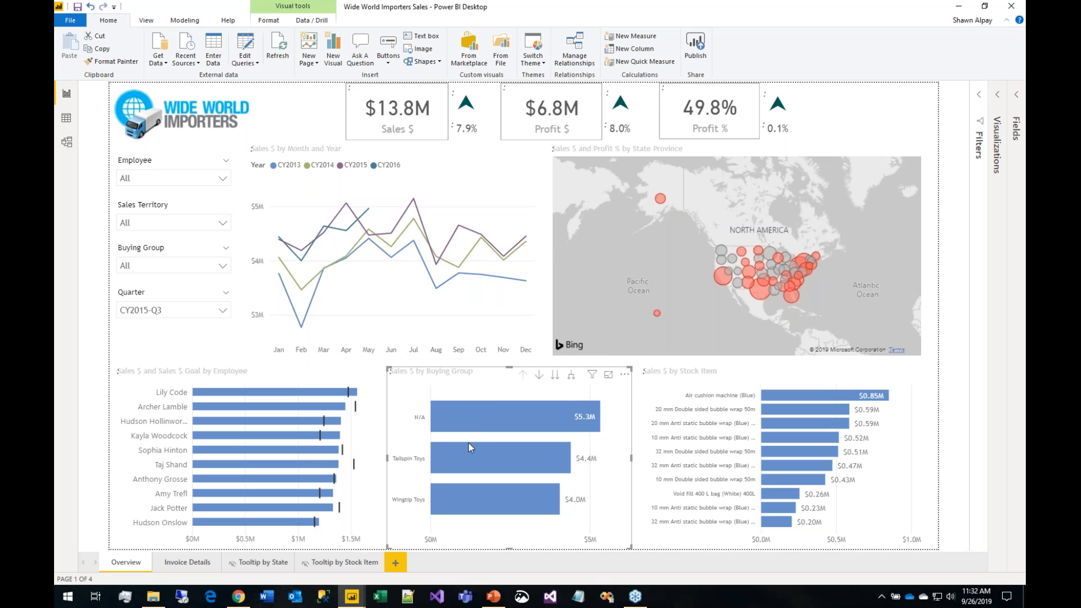
right_click(469, 449)
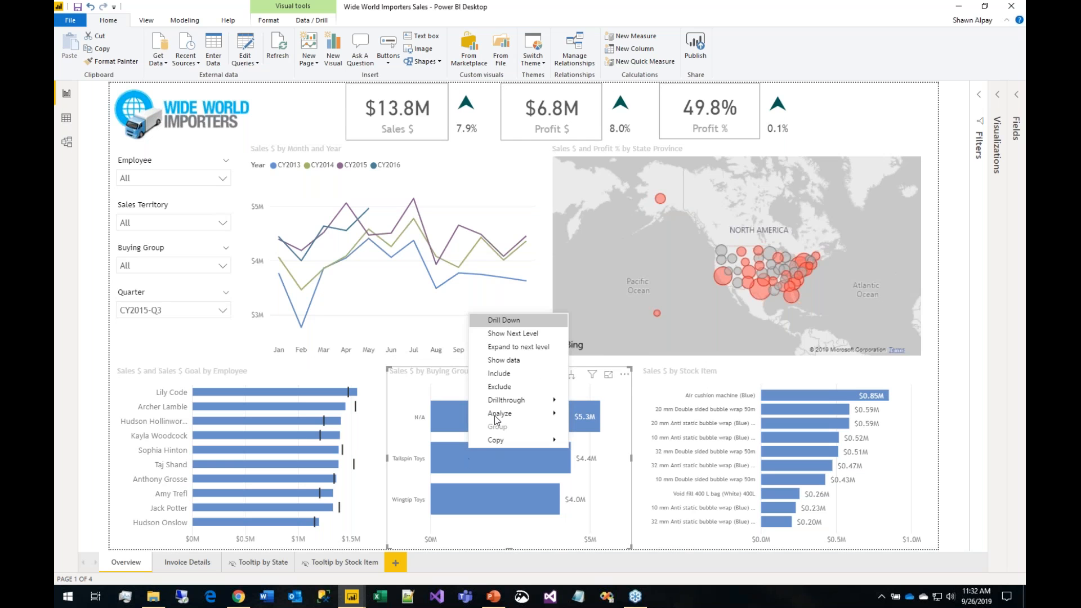
mouse_move(514, 402)
click(602, 401)
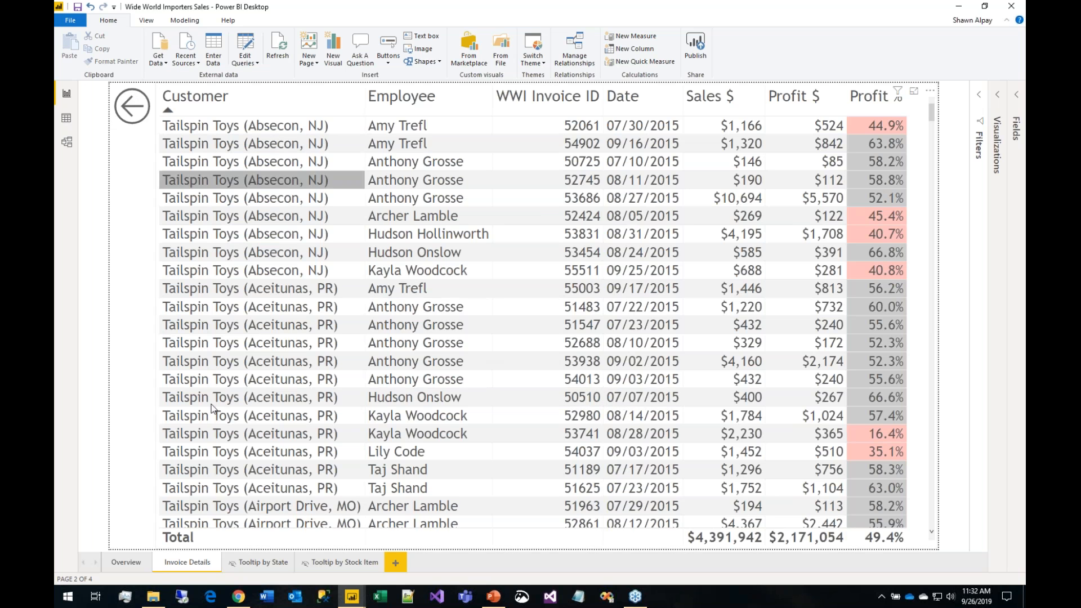
click(126, 564)
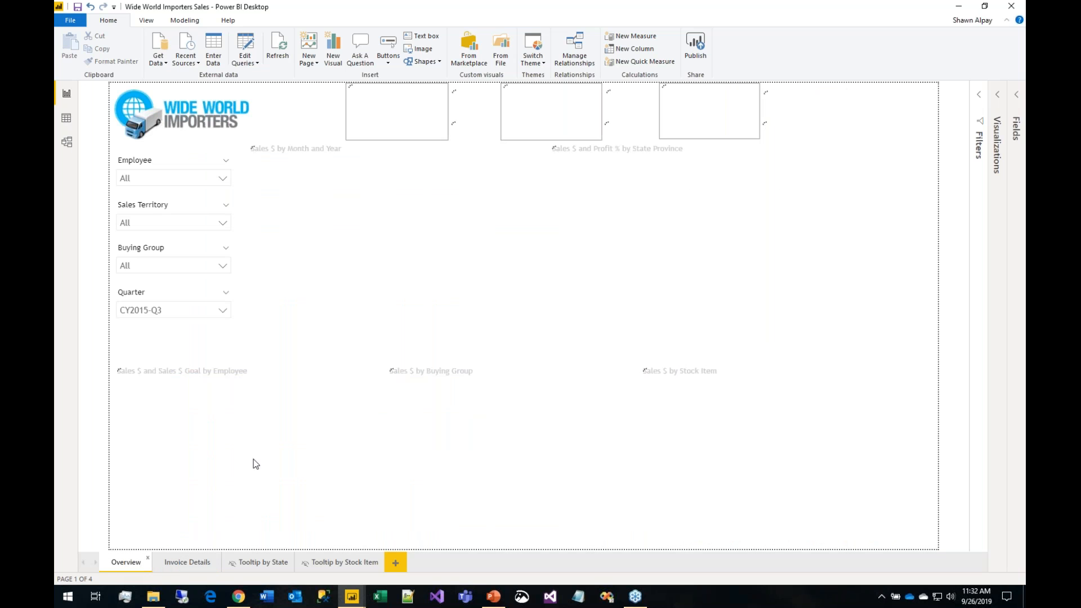
Step: Filter the Overview page to the first listed employee with the Employee slicer, clear that selection and collapse the slicer
click(220, 178)
click(140, 196)
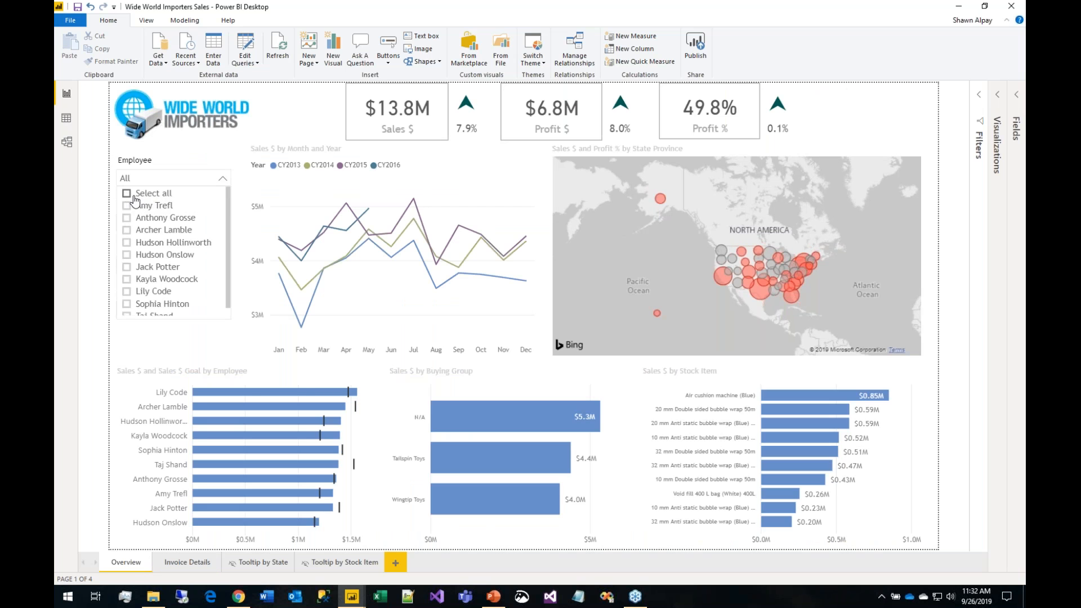
click(139, 210)
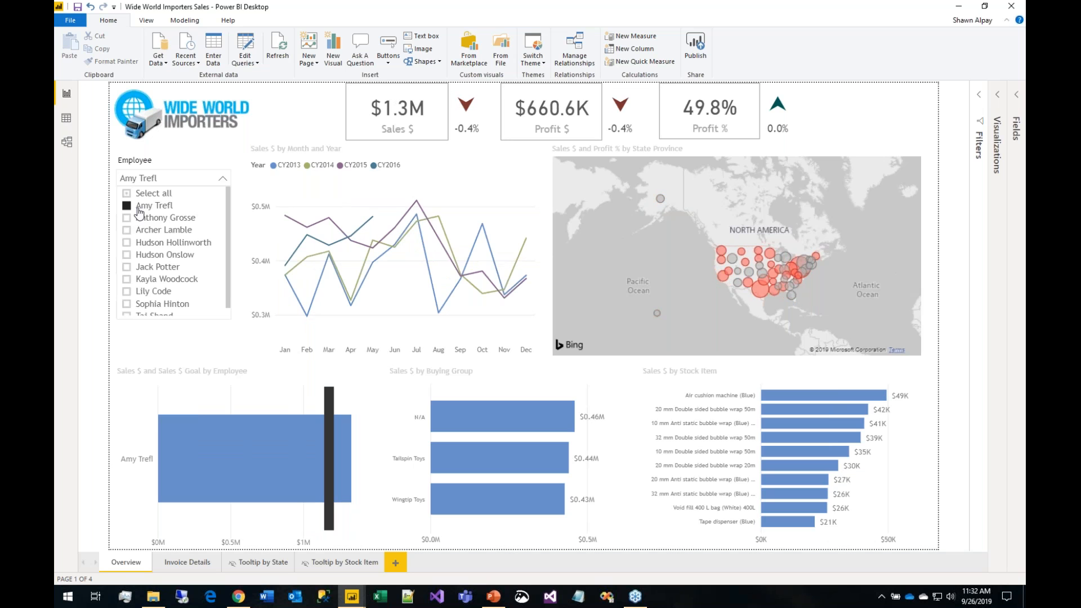
click(139, 211)
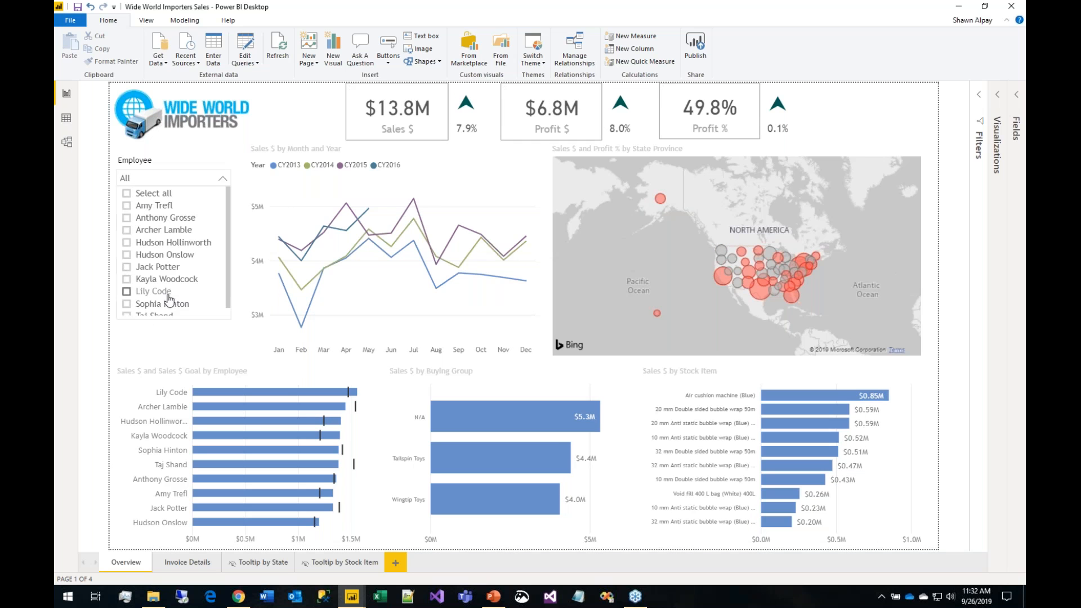
click(156, 340)
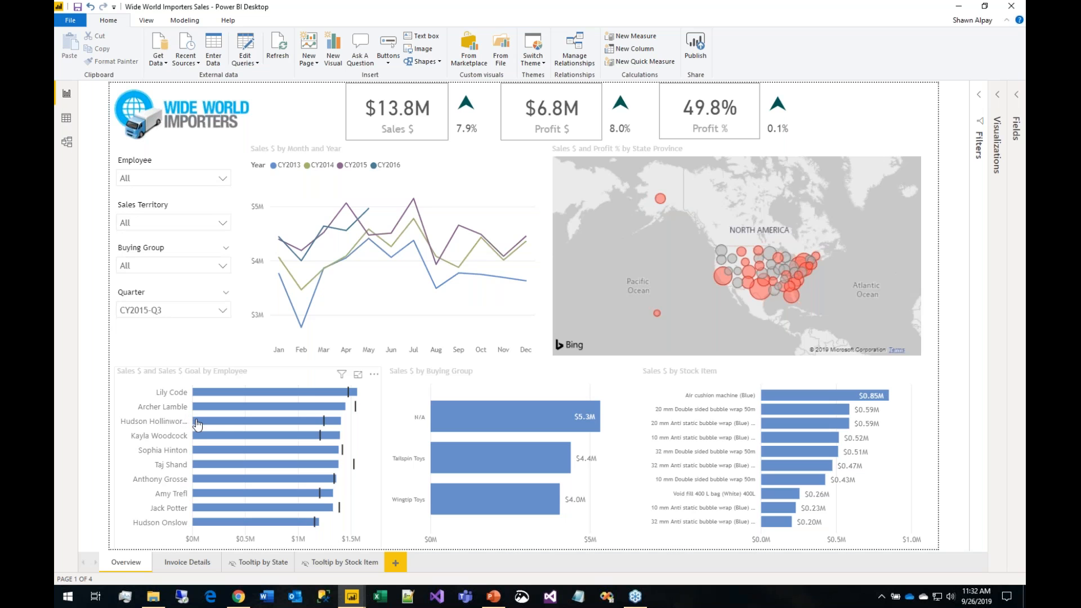
Step: View a bar's tooltip in the employee sales goal chart and the context options of the N/A buying group bar
mouse_move(197, 424)
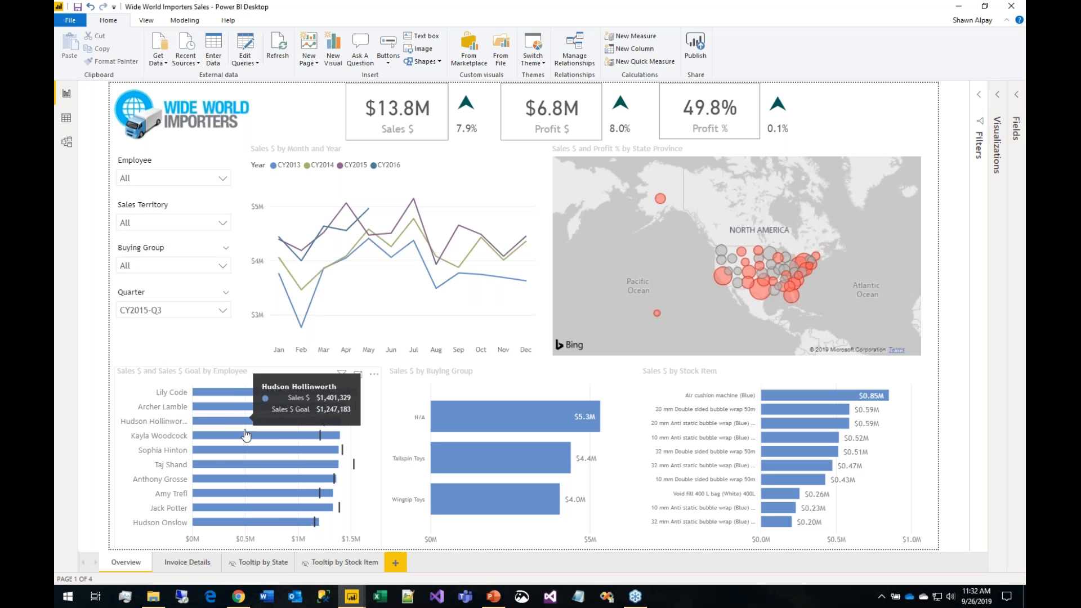
right_click(464, 417)
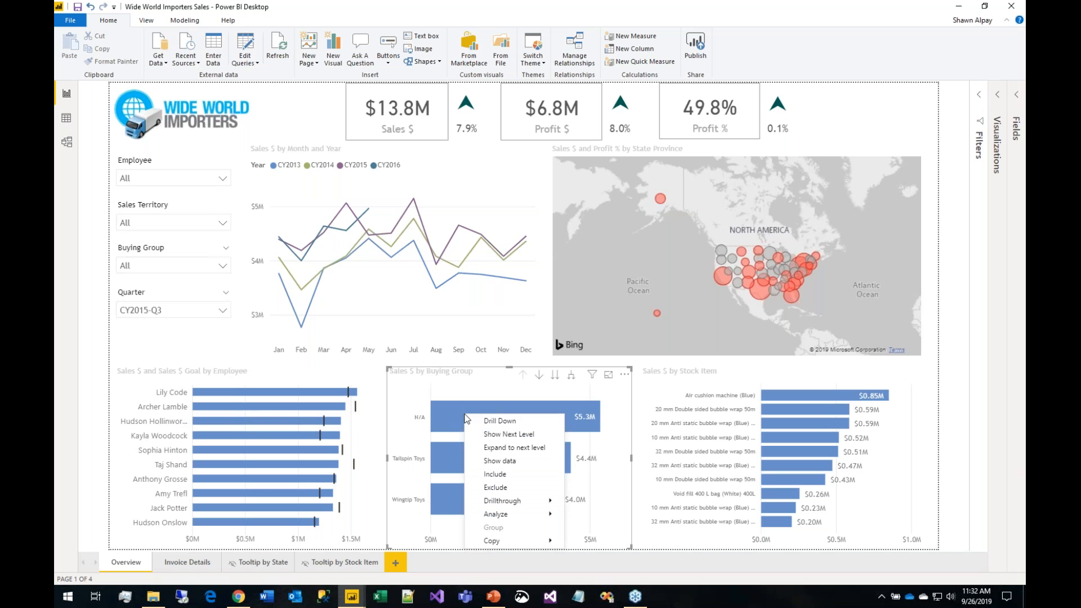
mouse_move(274, 426)
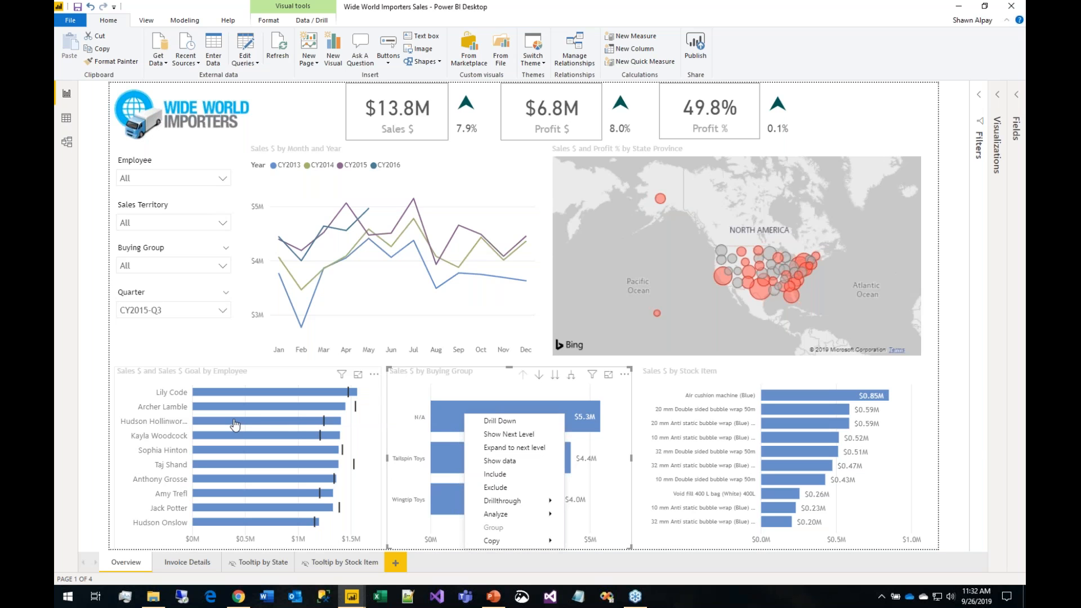
click(194, 347)
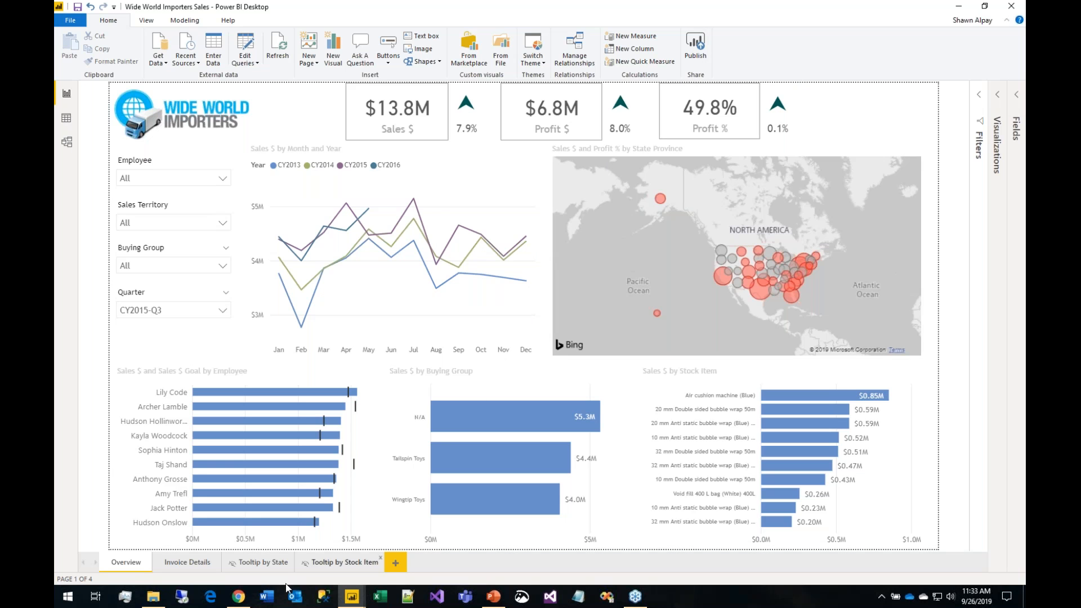
Step: Switch to the Power BI service in Chrome, open the published Wide World Importers Sales report and expand its Employee slicer
click(241, 598)
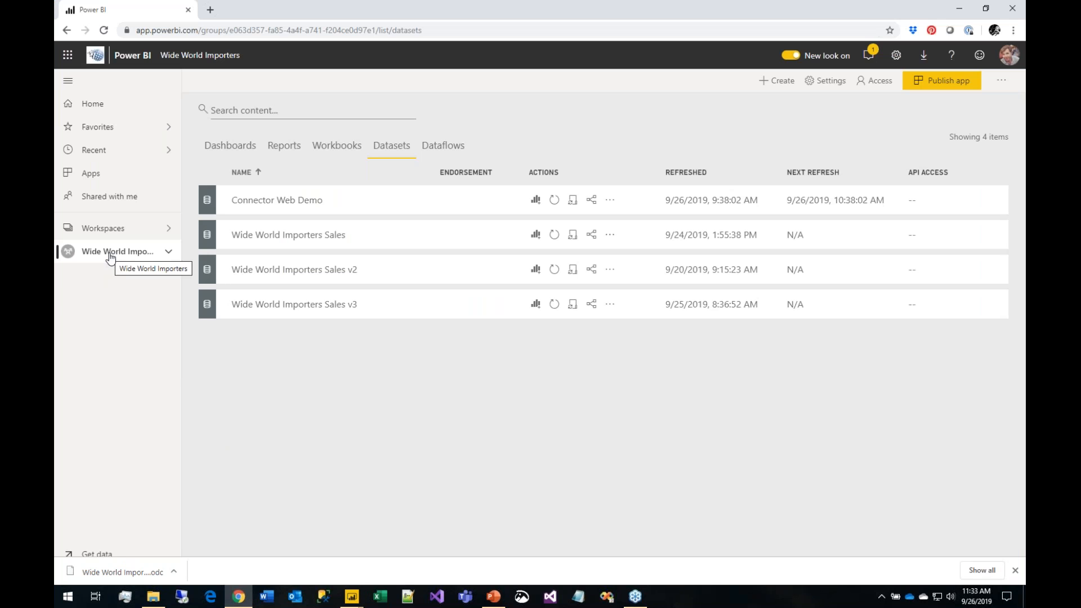
click(284, 146)
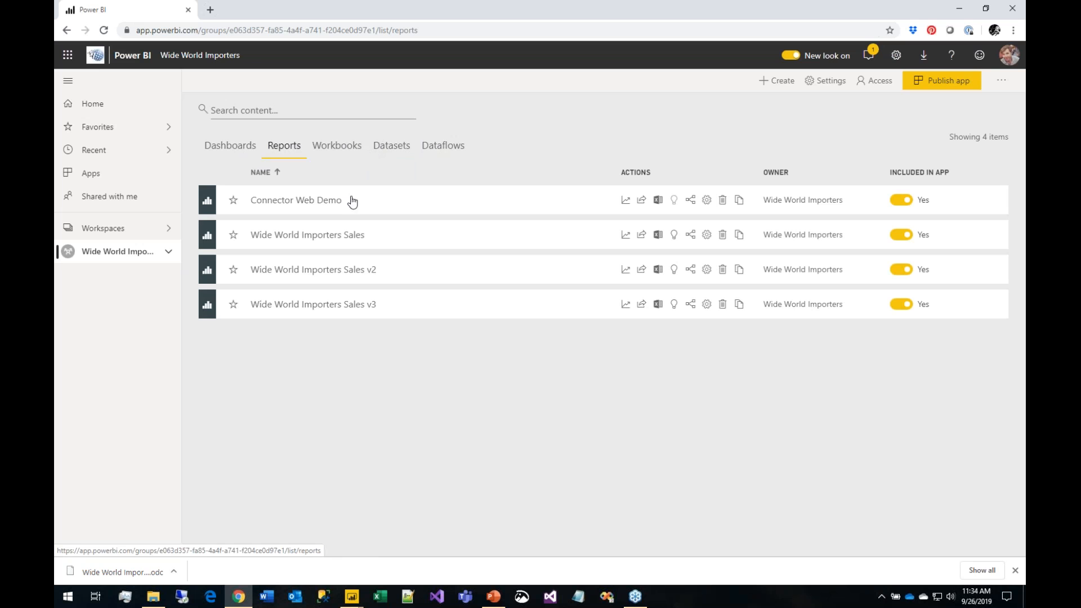
click(289, 236)
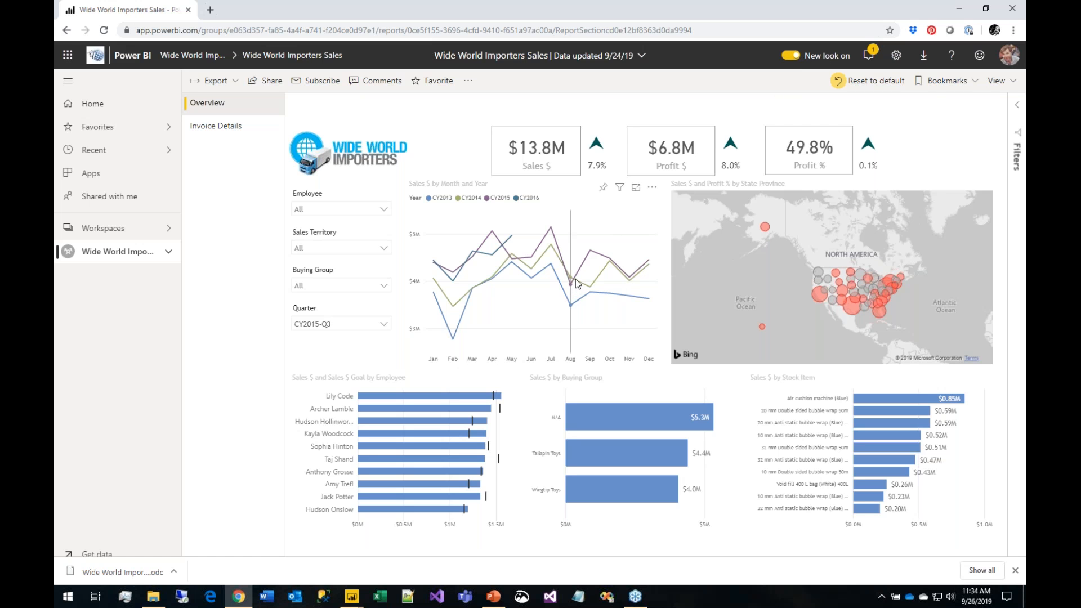
click(384, 211)
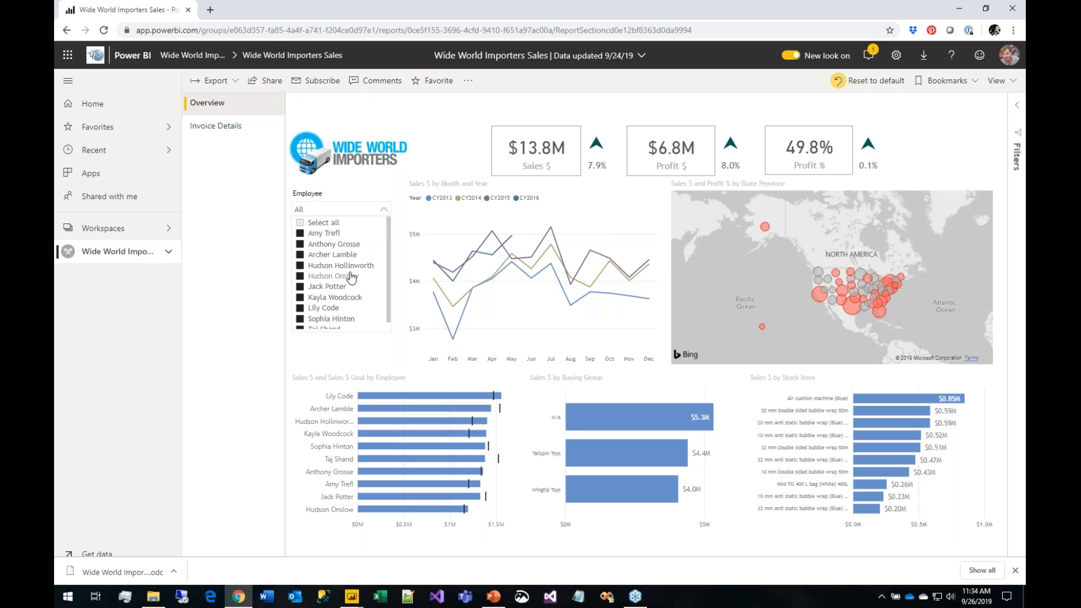
Step: Export the workspace's Wide World Importers Sales dataset with Analyze in Excel, open the downloaded connection file in Excel and enable its data connection
click(138, 252)
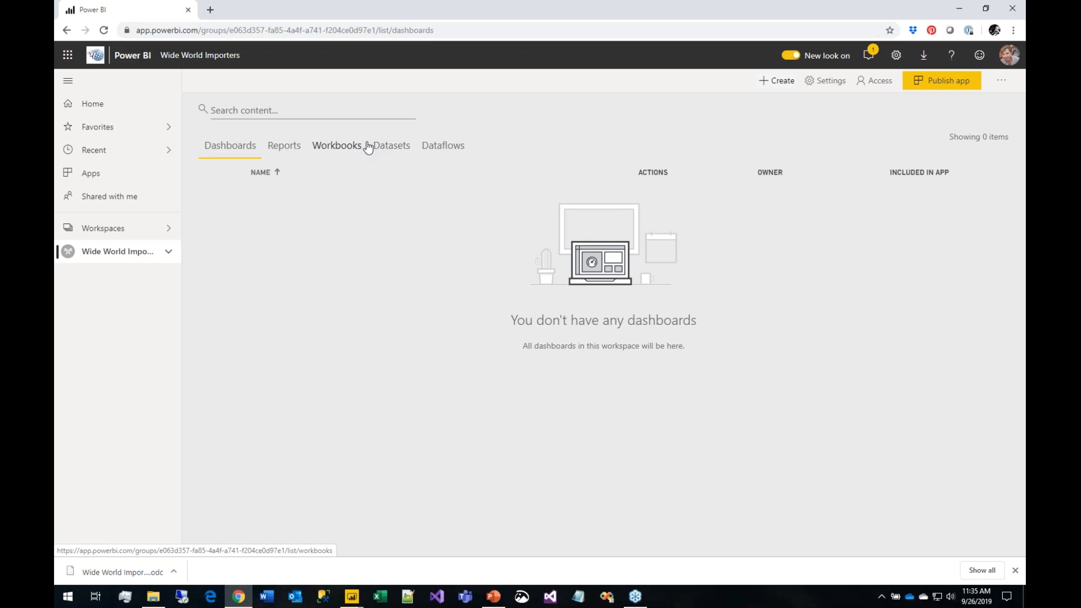
click(378, 147)
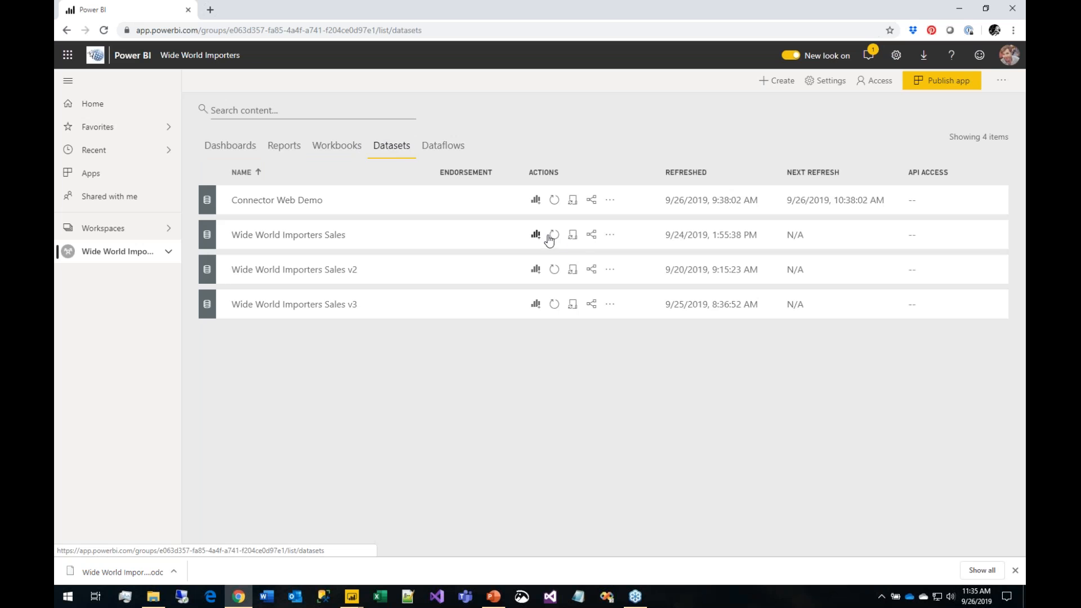
click(610, 236)
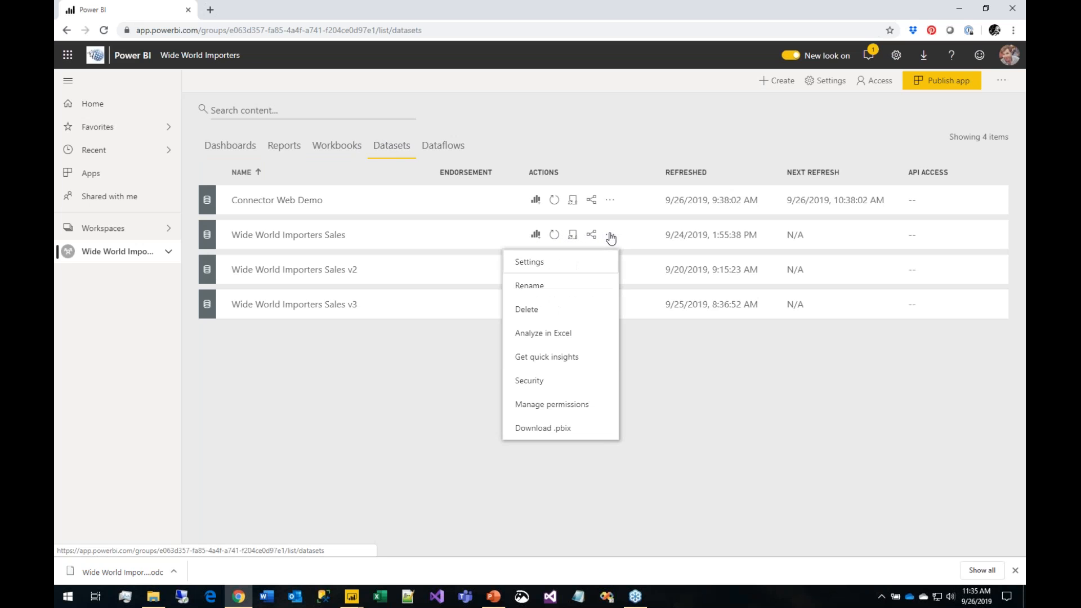
click(560, 334)
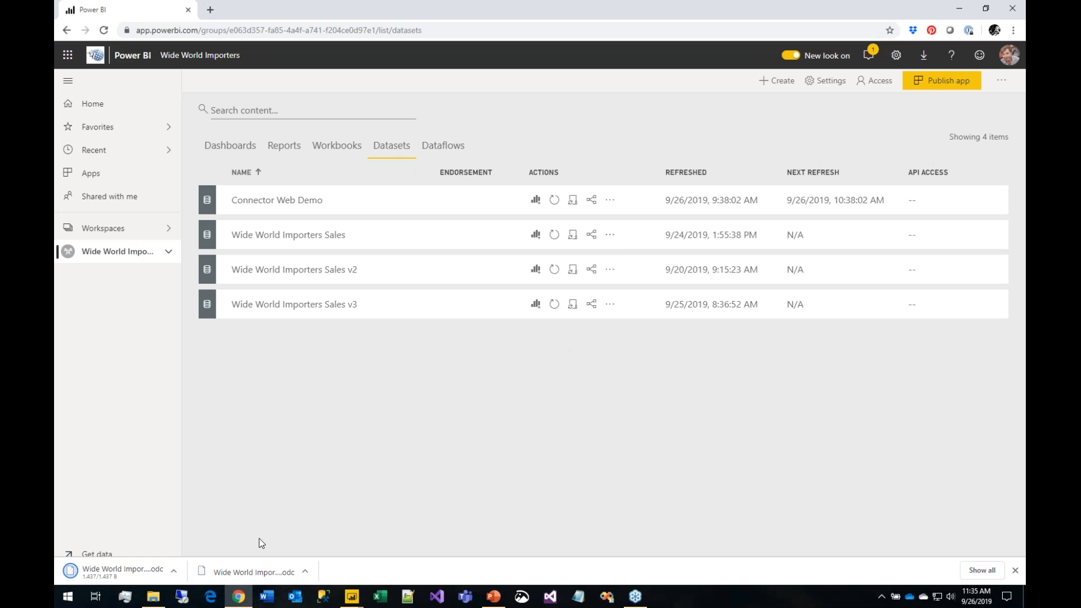
click(123, 572)
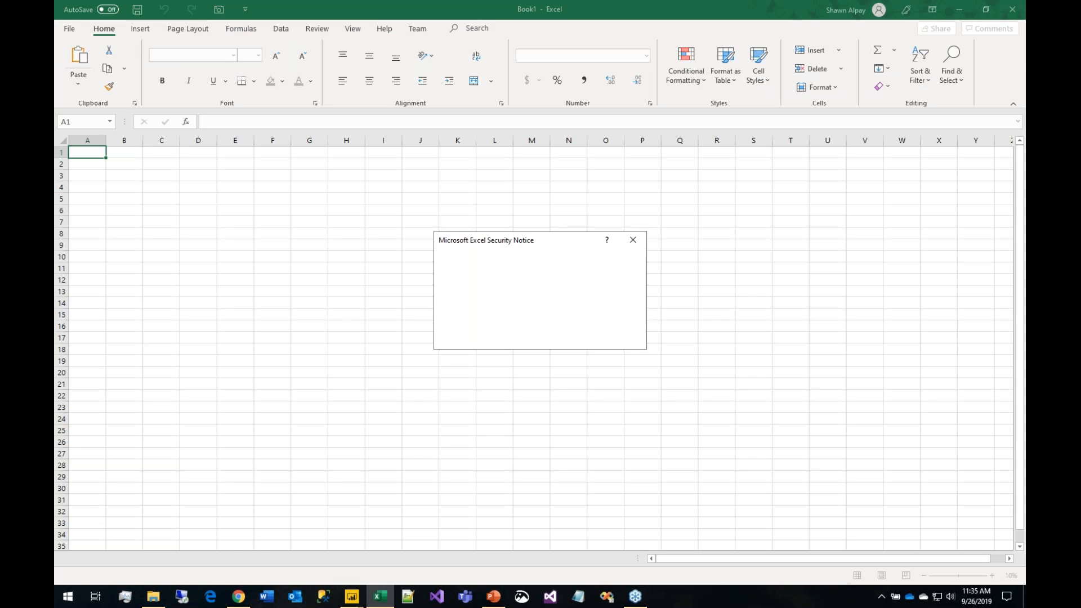
click(572, 338)
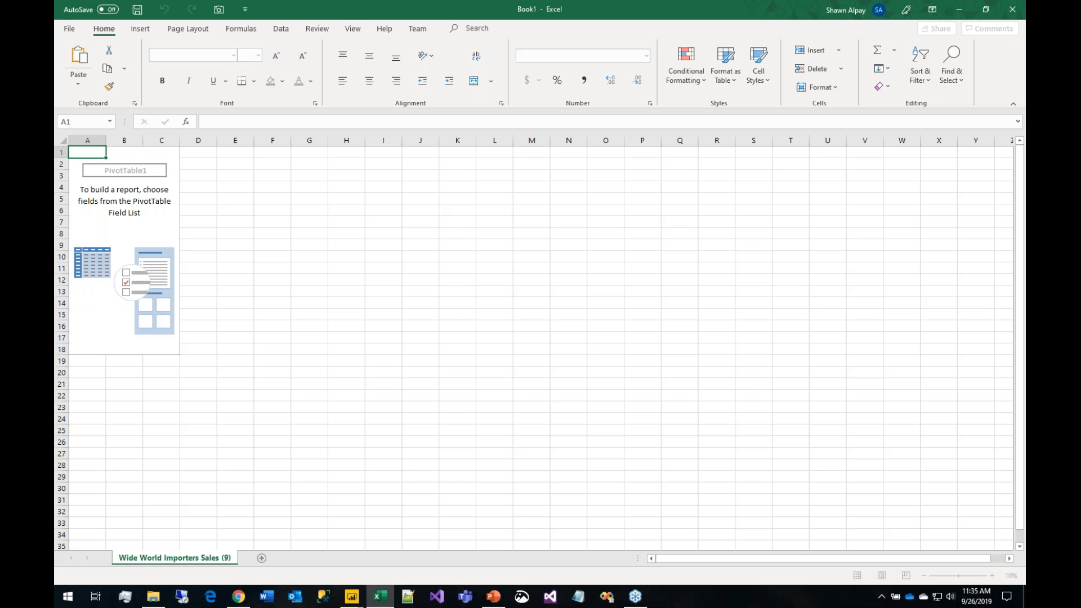
Step: Build the PivotTable with Sales $ as values and Sales Territory as rows
mouse_move(1013, 226)
mouse_down()
mouse_move(1013, 293)
mouse_move(1013, 228)
mouse_up()
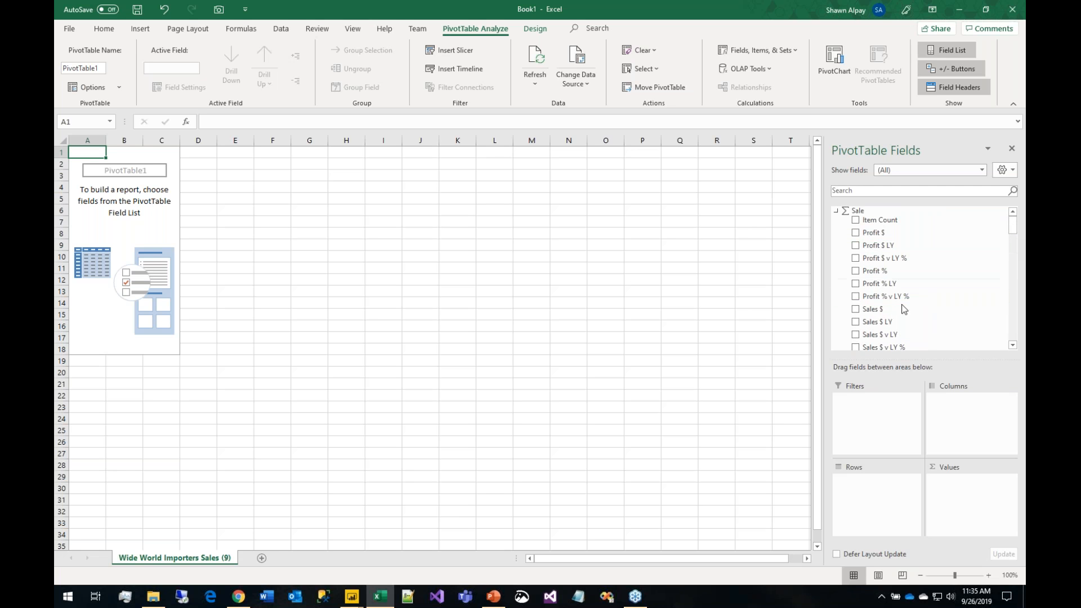
drag(881, 310, 954, 490)
scroll(1005, 335, down, 10)
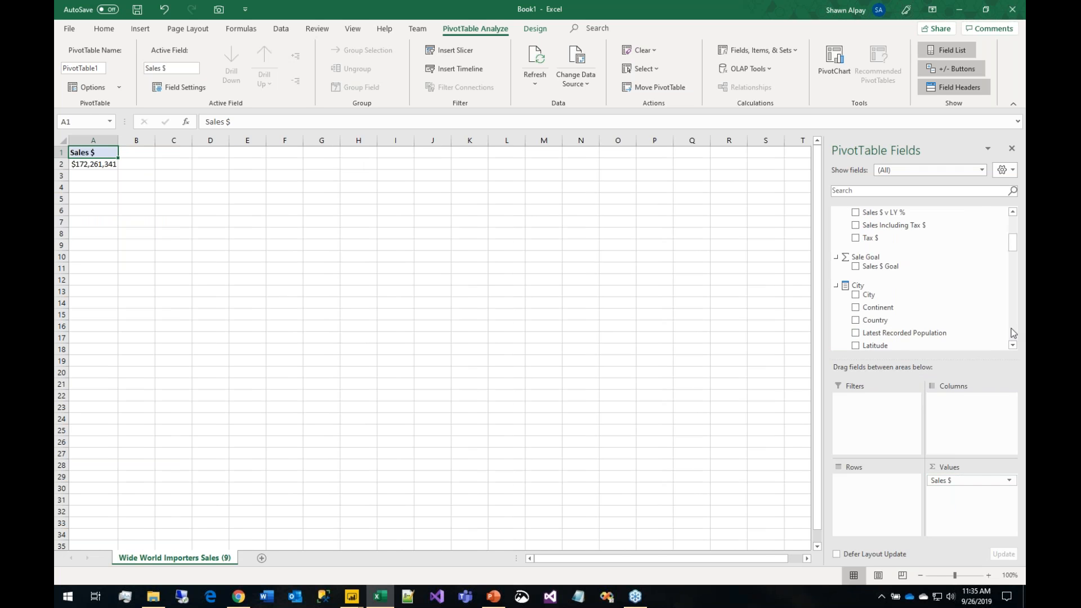
drag(924, 262, 845, 501)
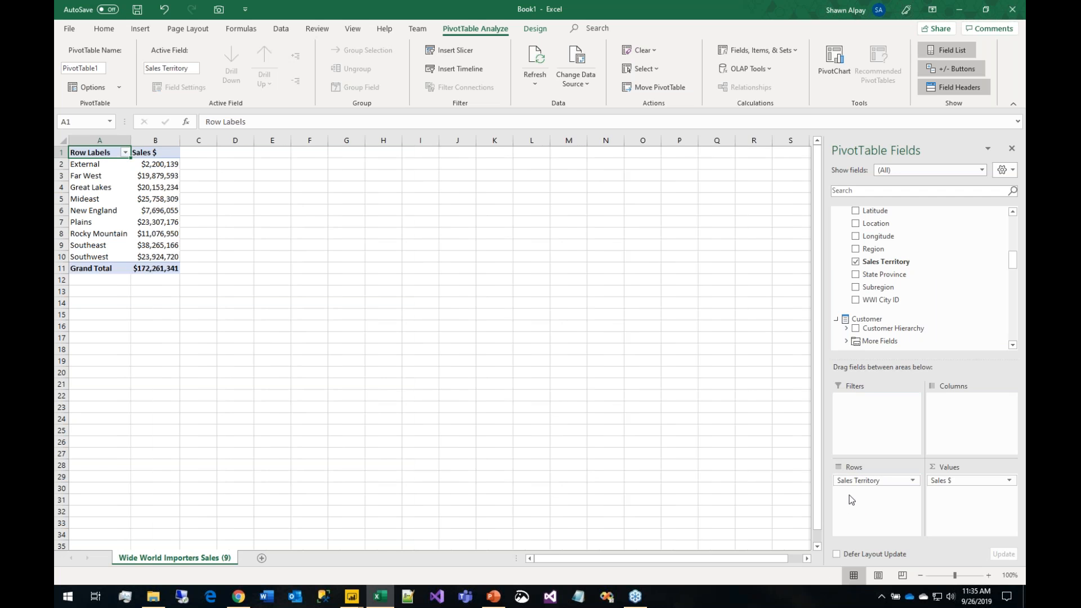
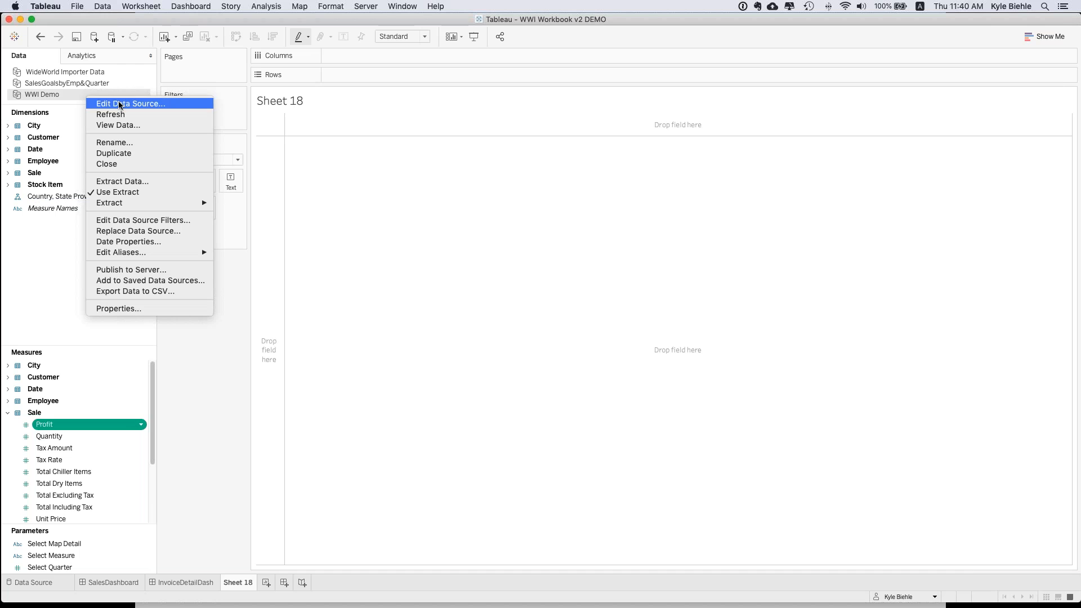
Step: Open the WWI Demo data source for editing in Tableau and examine the Customer–Sale and Sale–City join definitions
click(120, 105)
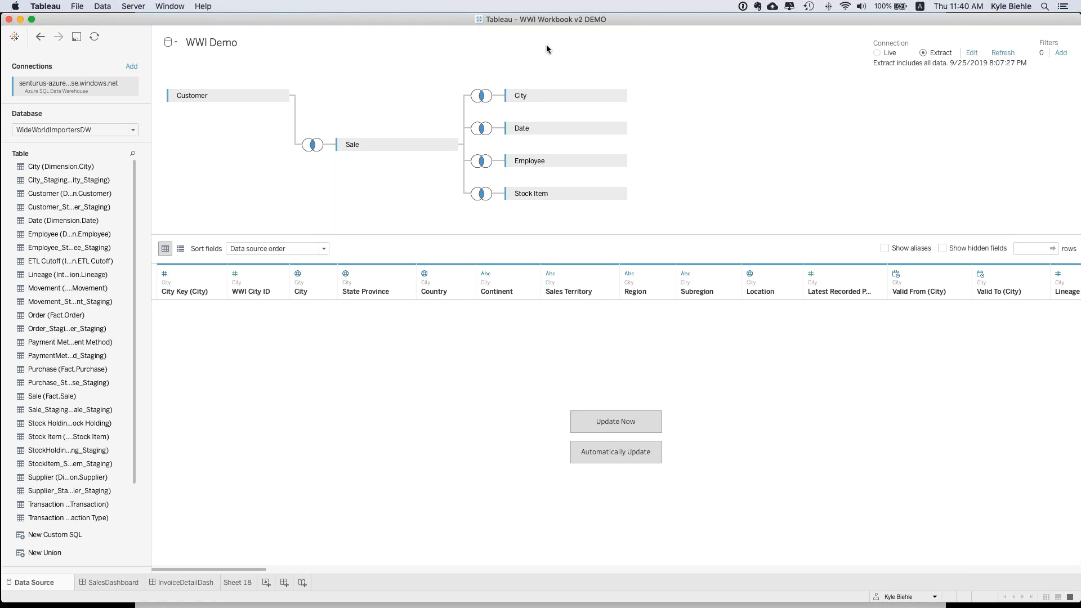
click(313, 144)
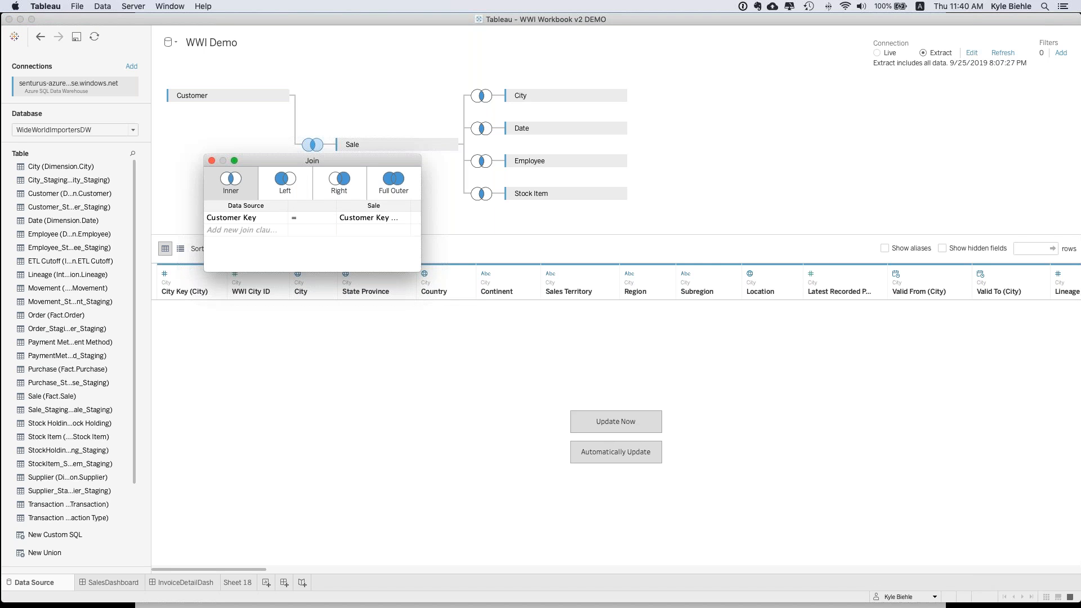
click(379, 107)
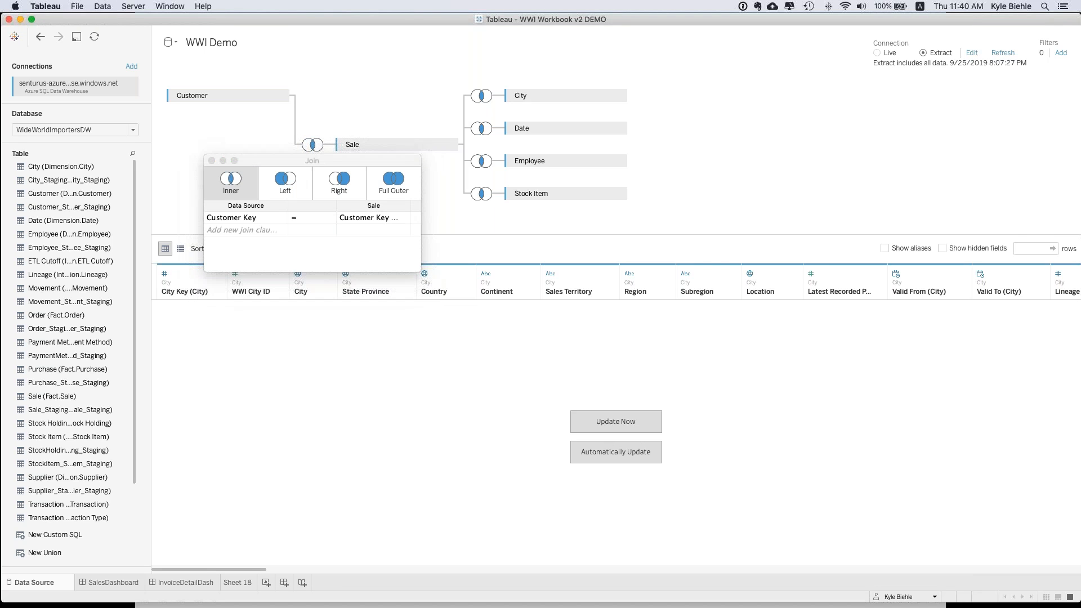
click(211, 160)
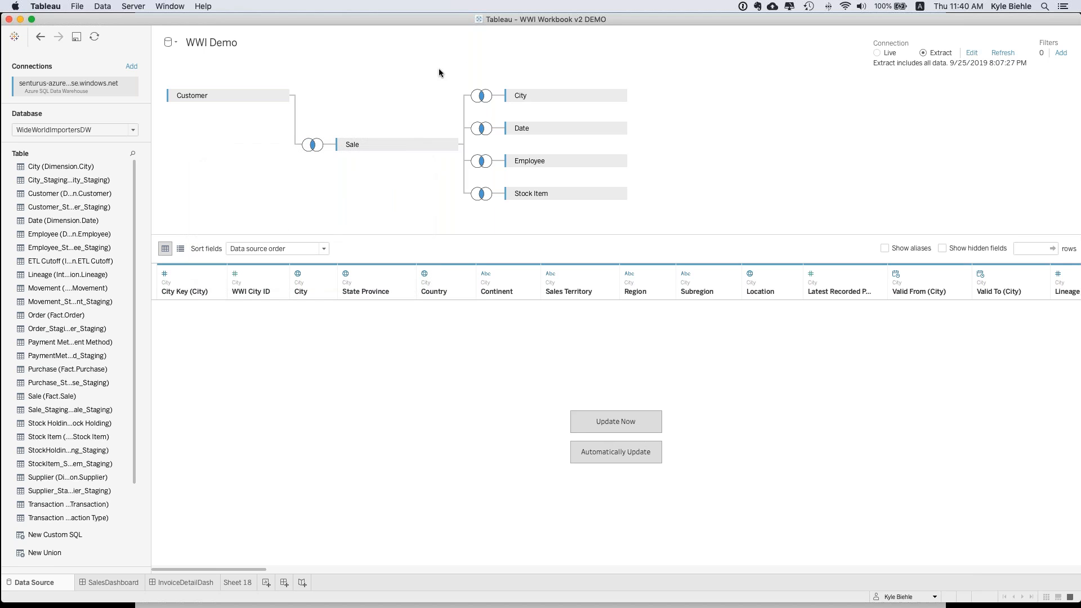
click(482, 96)
click(428, 83)
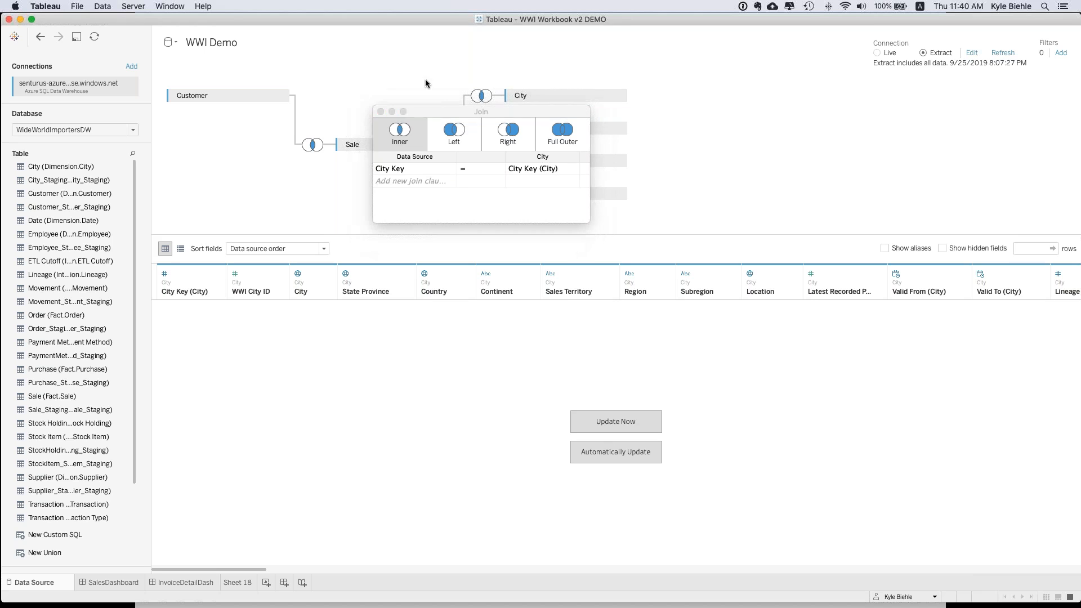
click(381, 111)
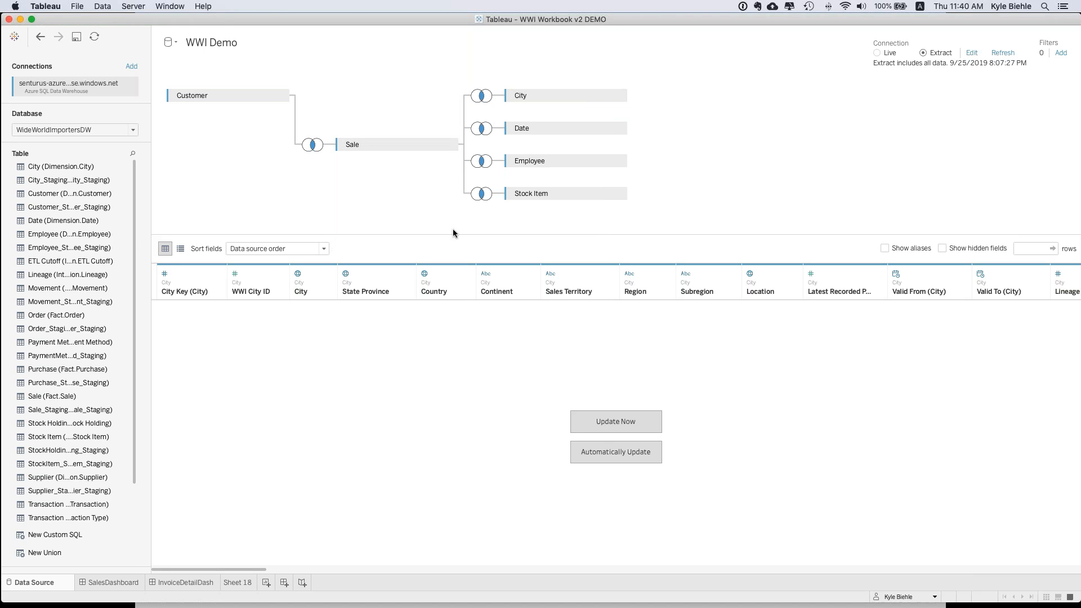
Step: Load the row preview for the WWI Demo data source, dismissing the connection error and retrying the update
click(603, 422)
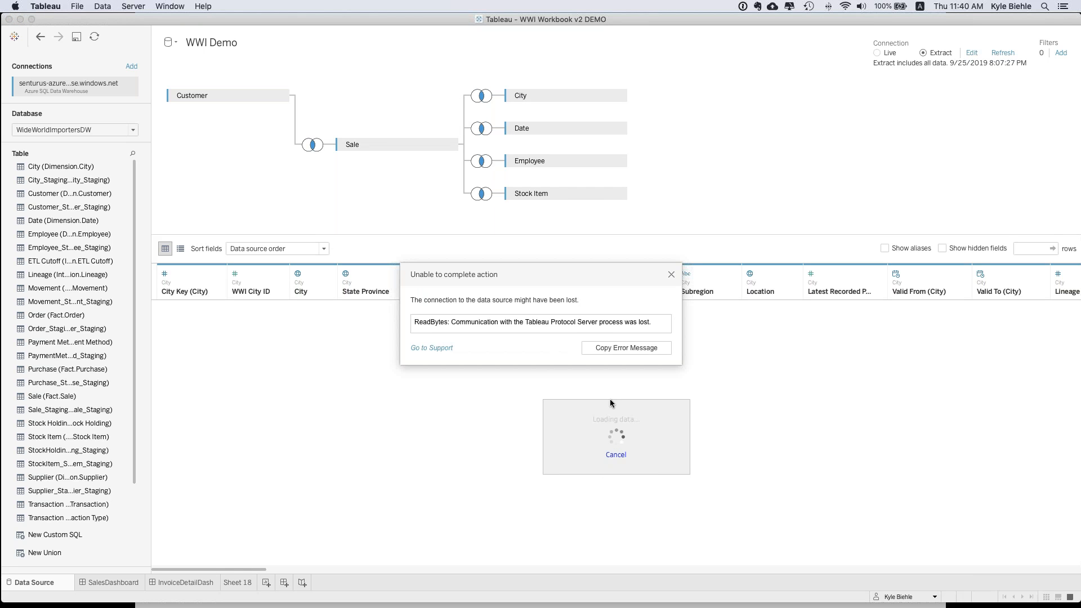
click(671, 274)
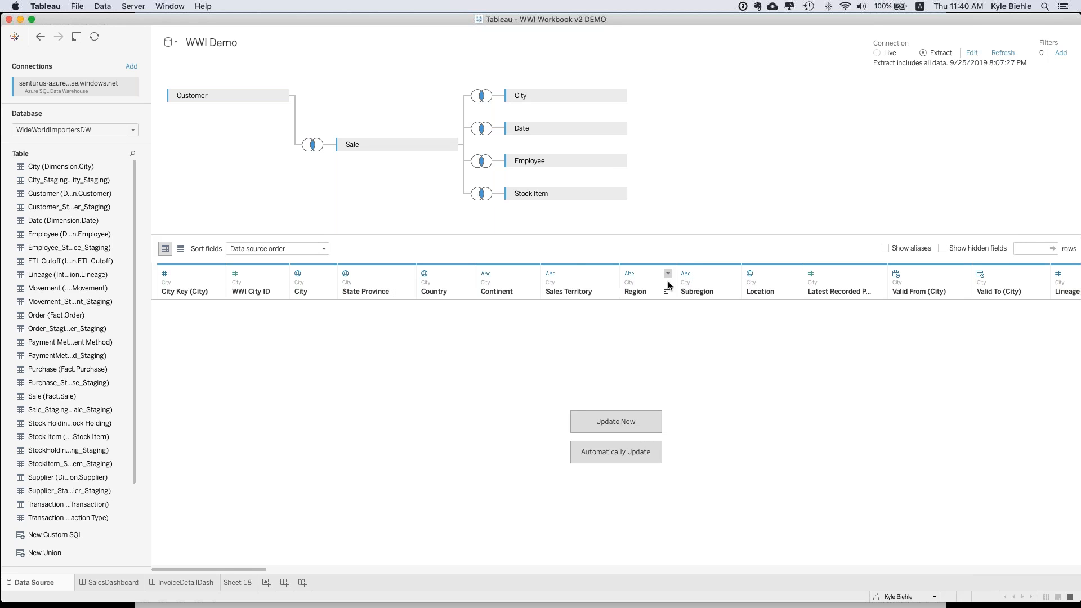
click(634, 421)
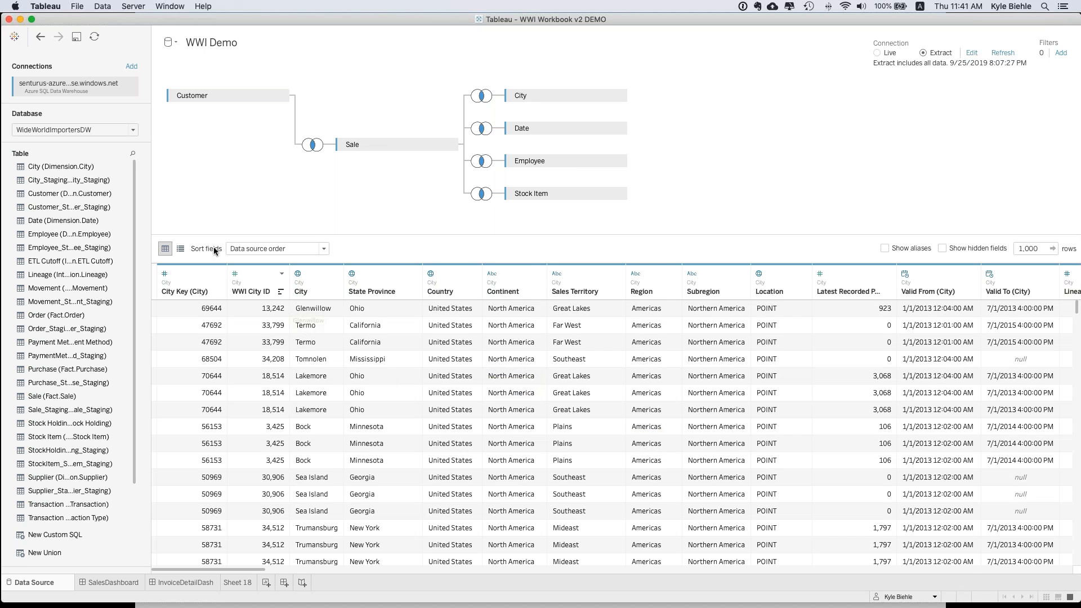
Step: Switch the WWI Demo data preview to the metadata list and examine the fields with their tables and remote names
click(180, 248)
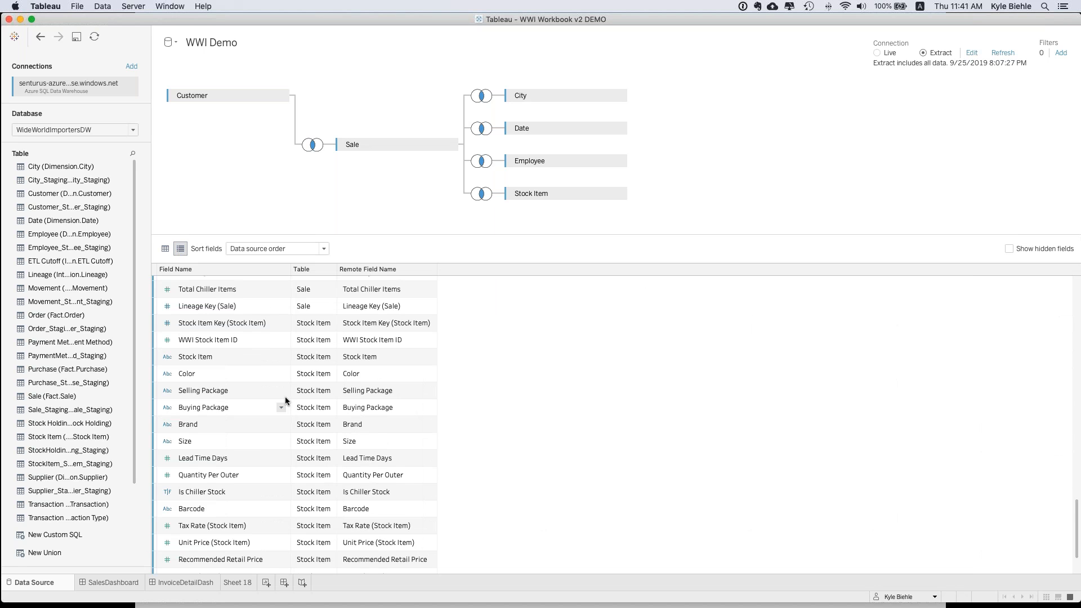
scroll(286, 400, down, 2)
scroll(285, 399, up, 10)
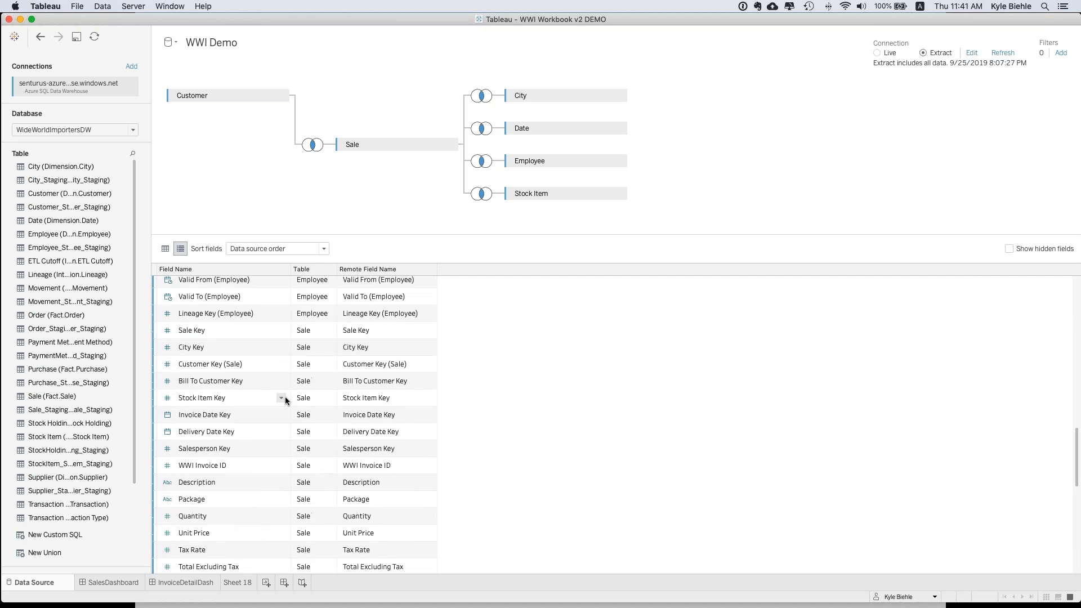
scroll(285, 399, up, 5)
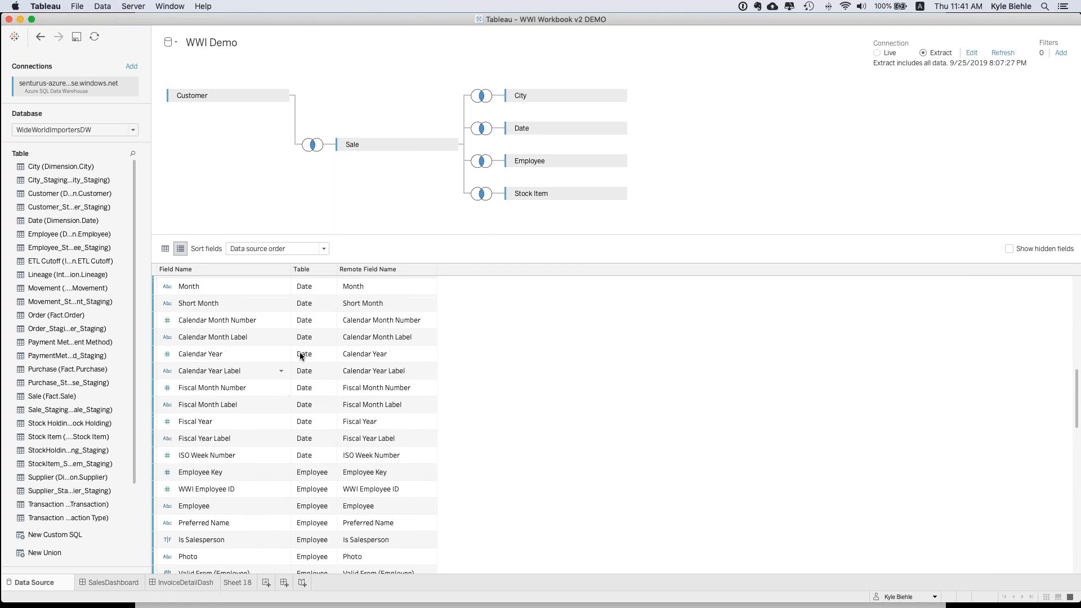
scroll(300, 355, up, 10)
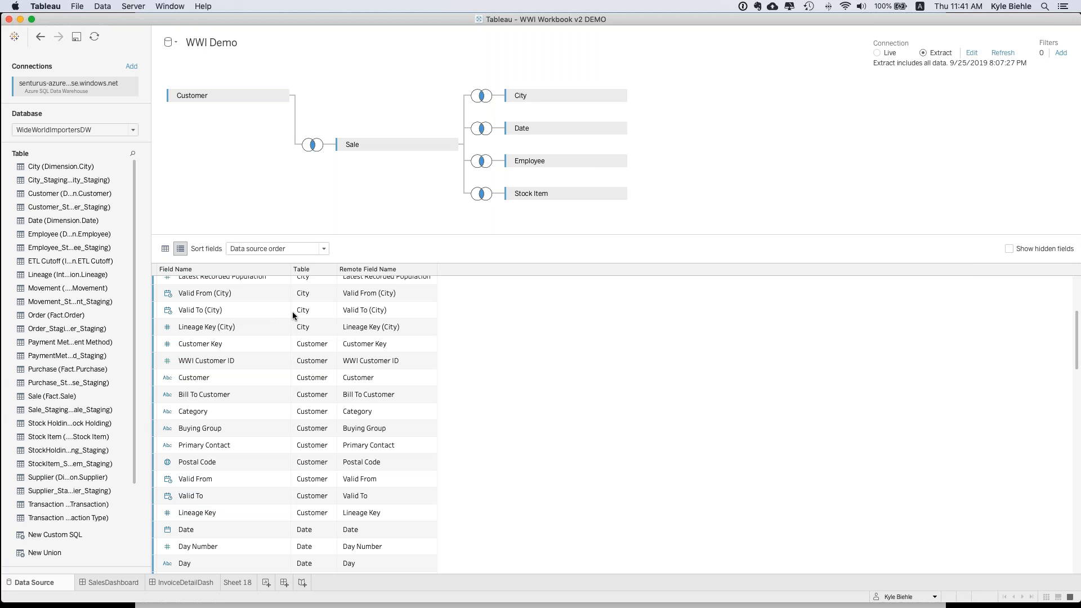
Step: Open Sheet 18 and examine how the WWI Demo fields are grouped into dimension and measure folders
click(243, 583)
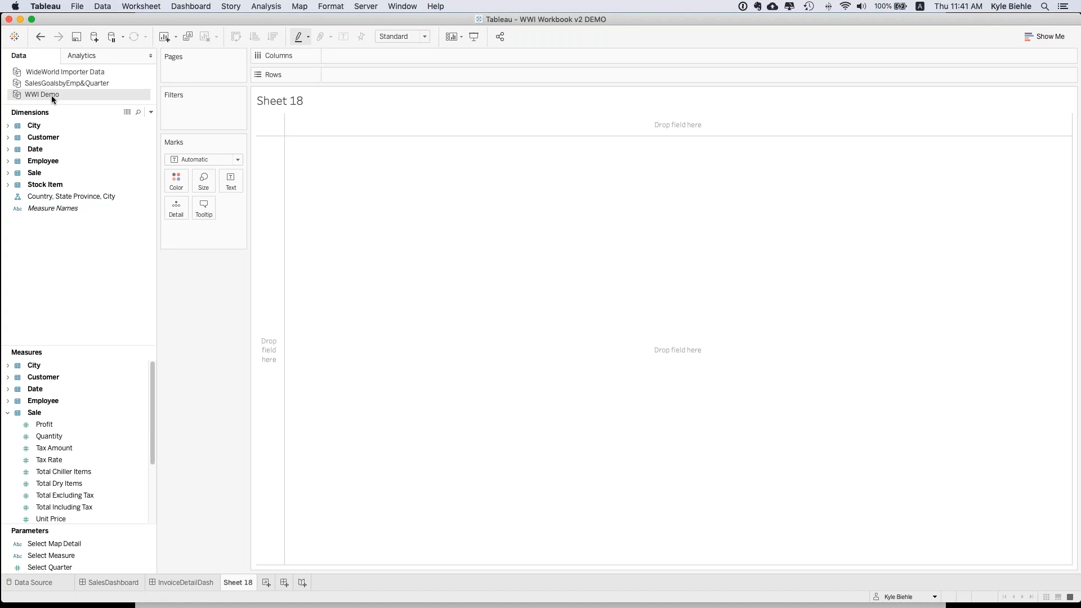
click(8, 129)
click(8, 161)
click(8, 161)
drag(151, 400, 151, 439)
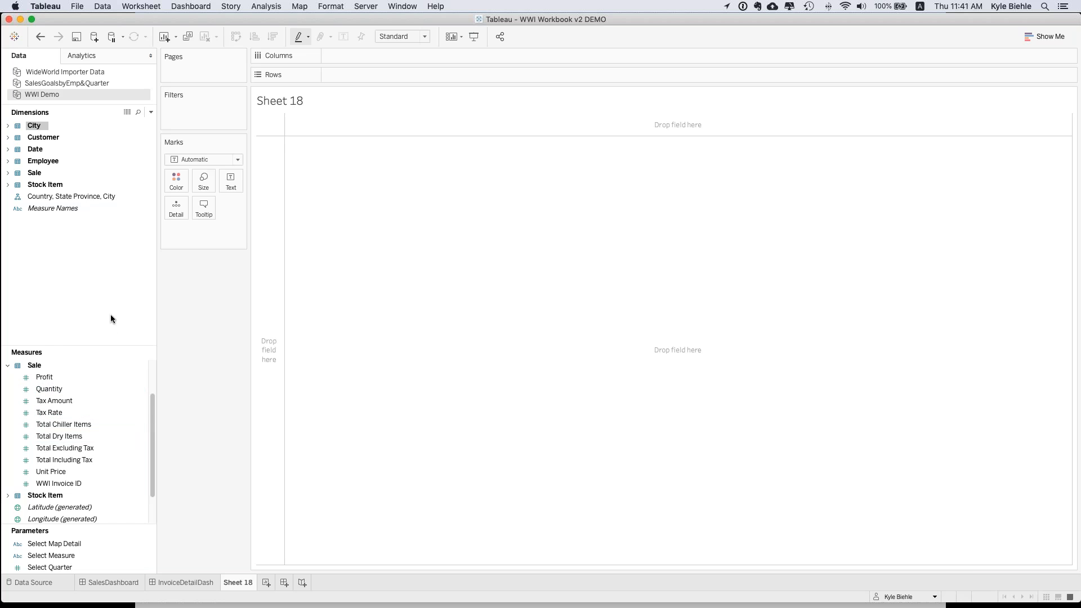
Step: Examine the fields in the Sale and Employee dimension folders and look through the Sale measures
click(7, 173)
click(33, 183)
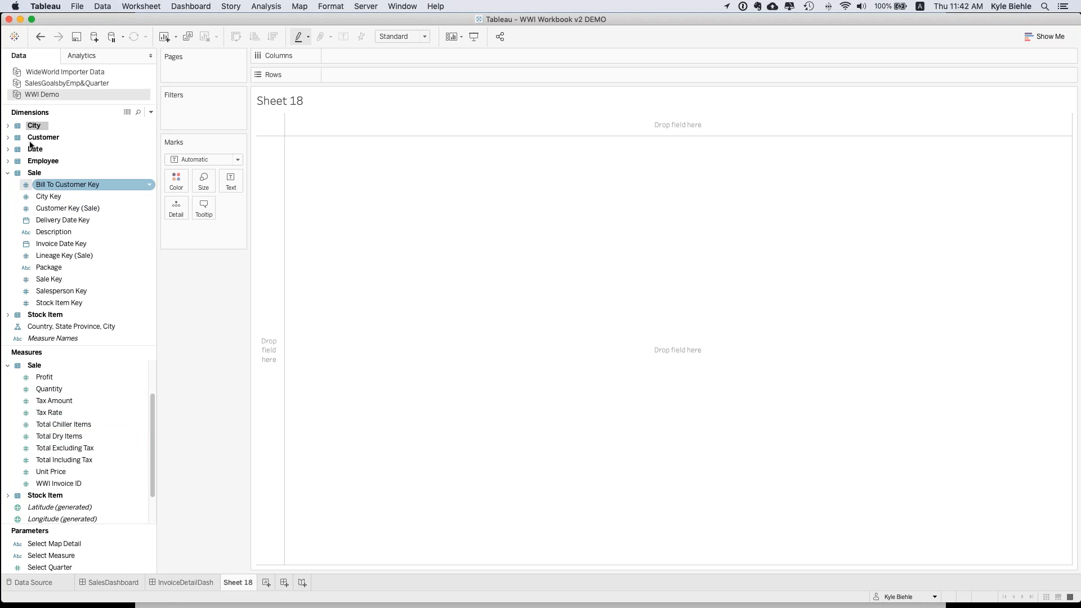
click(8, 161)
click(33, 196)
click(32, 232)
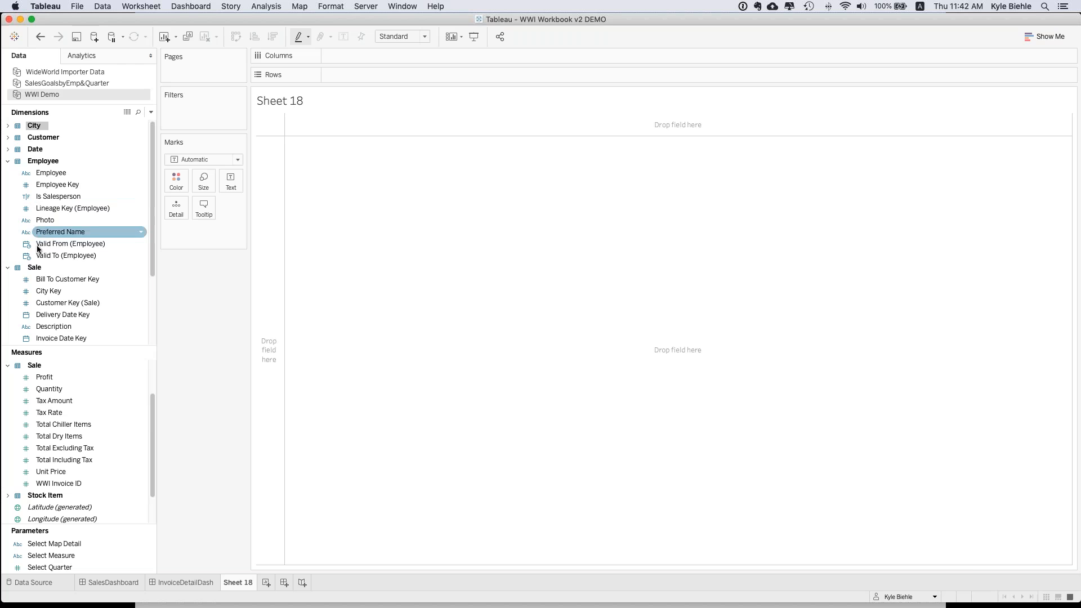
click(28, 244)
click(8, 161)
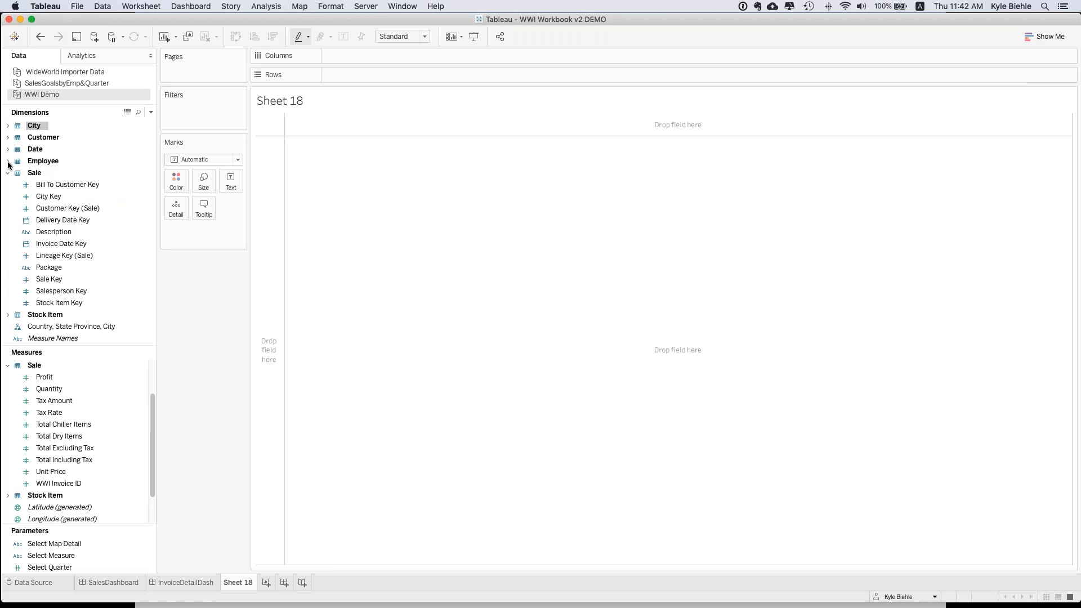
click(7, 173)
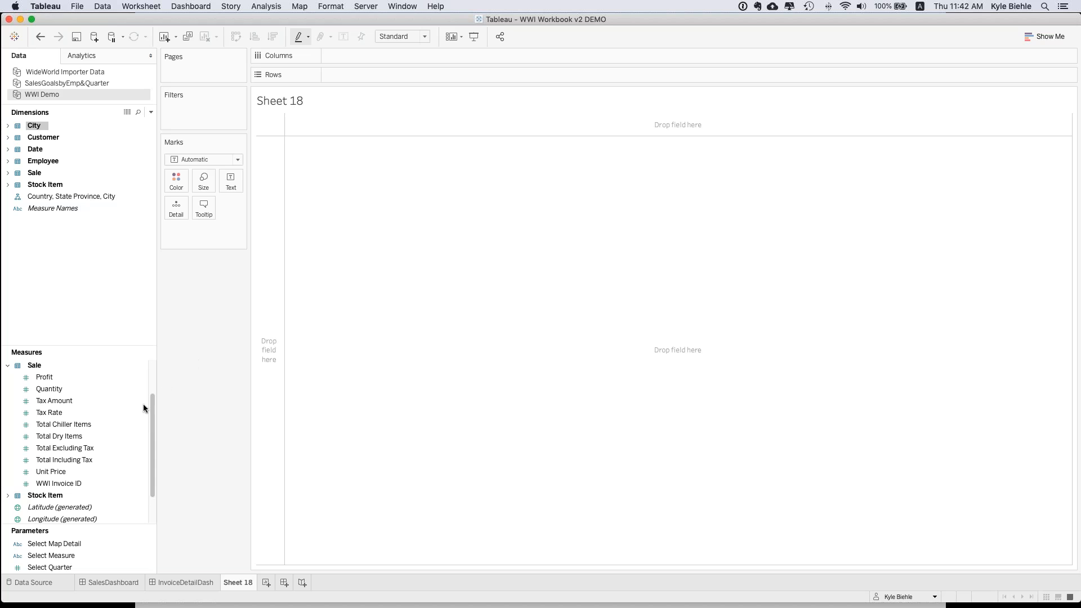
scroll(154, 409, down, 1)
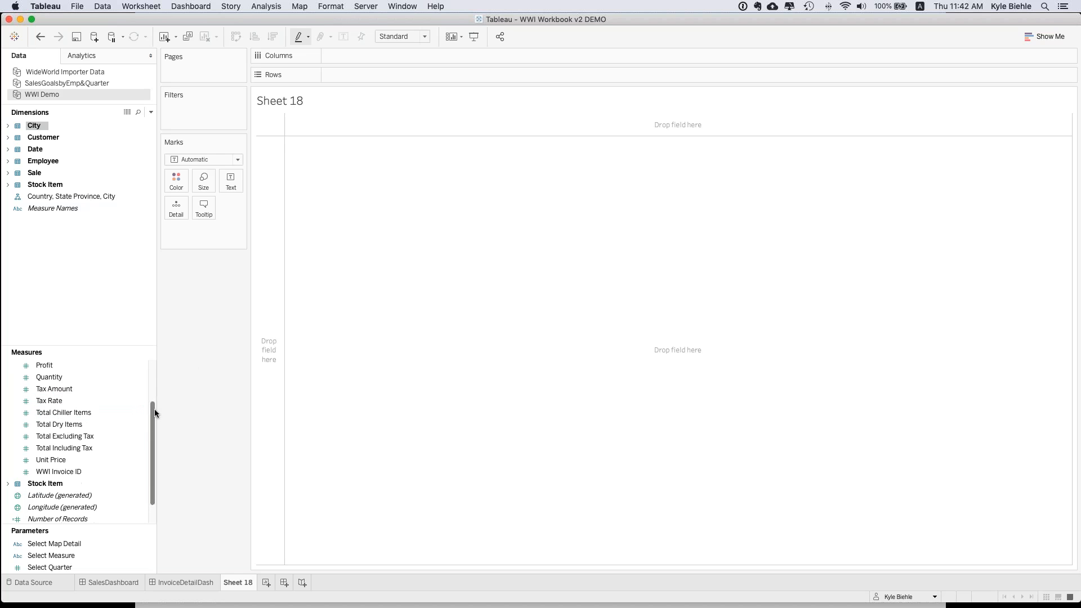
scroll(104, 411, up, 5)
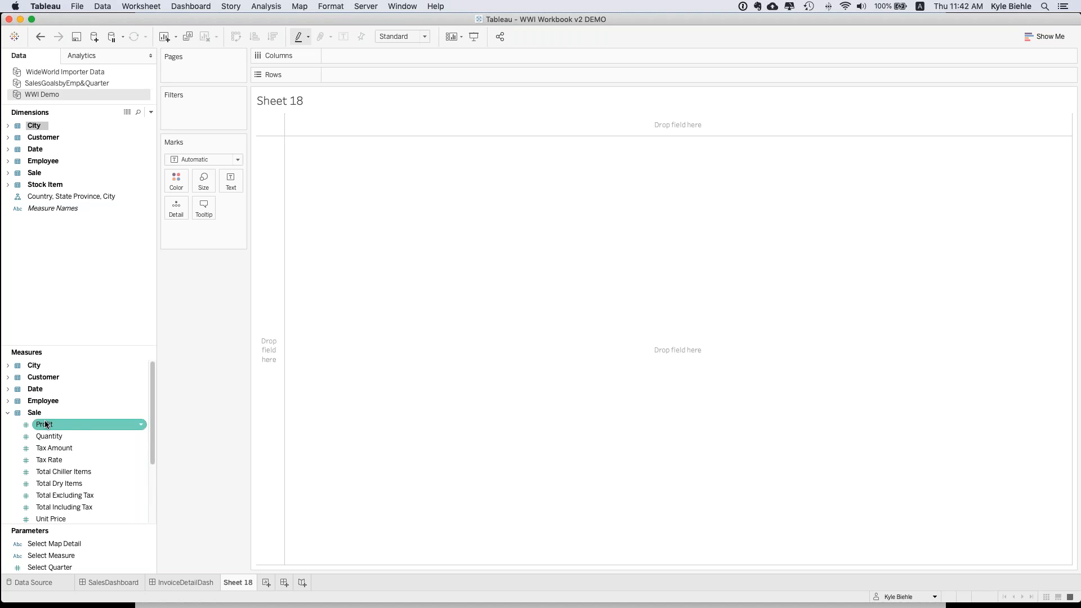
Step: Create a calculated field from the Profit measure and name it Profit %
right_click(73, 424)
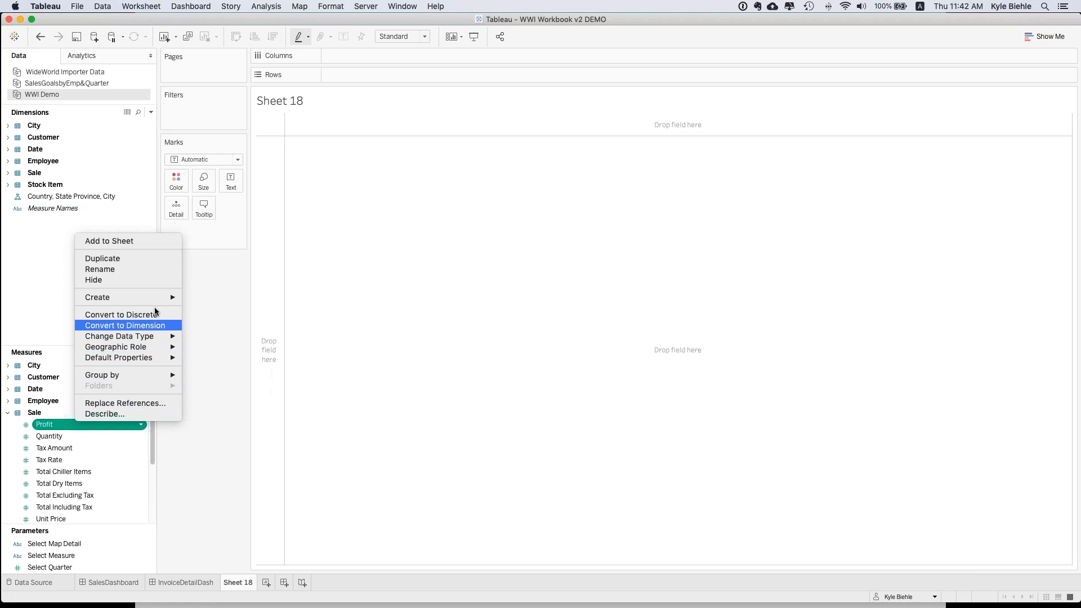
mouse_move(178, 297)
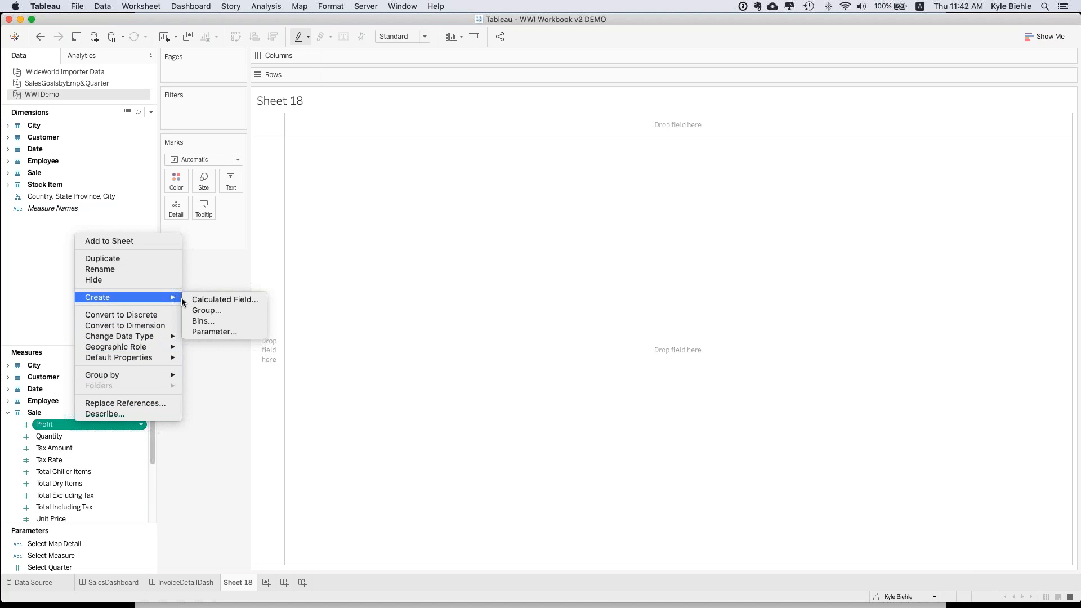
click(210, 300)
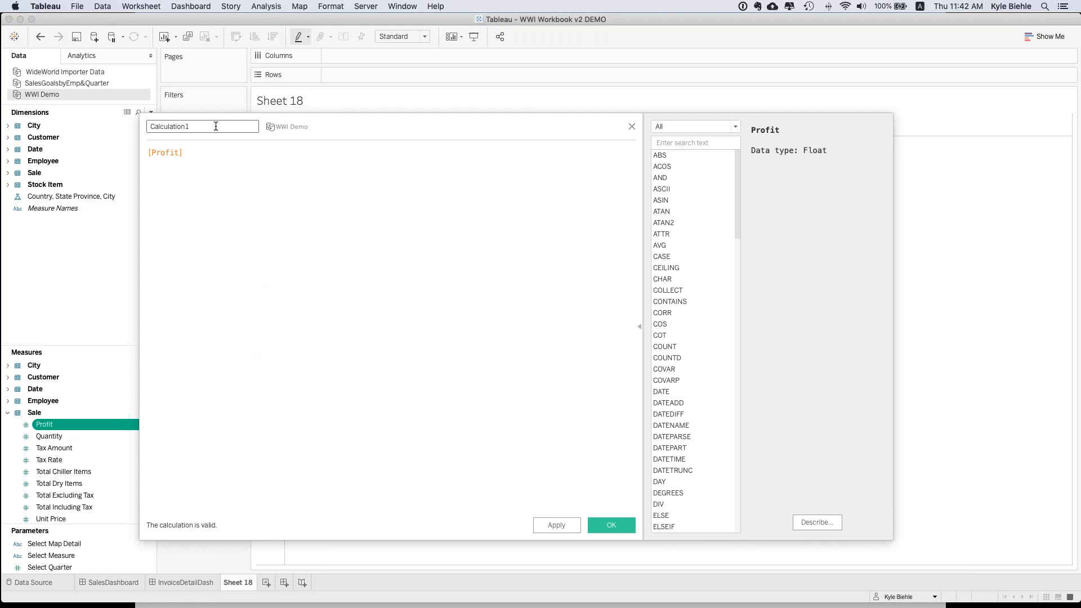
text(Profit %)
Step: Write the Profit % formula as sum([Profit]) / Sum([Total Excluding Tax]), using the WWI Demo source's field
click(149, 152)
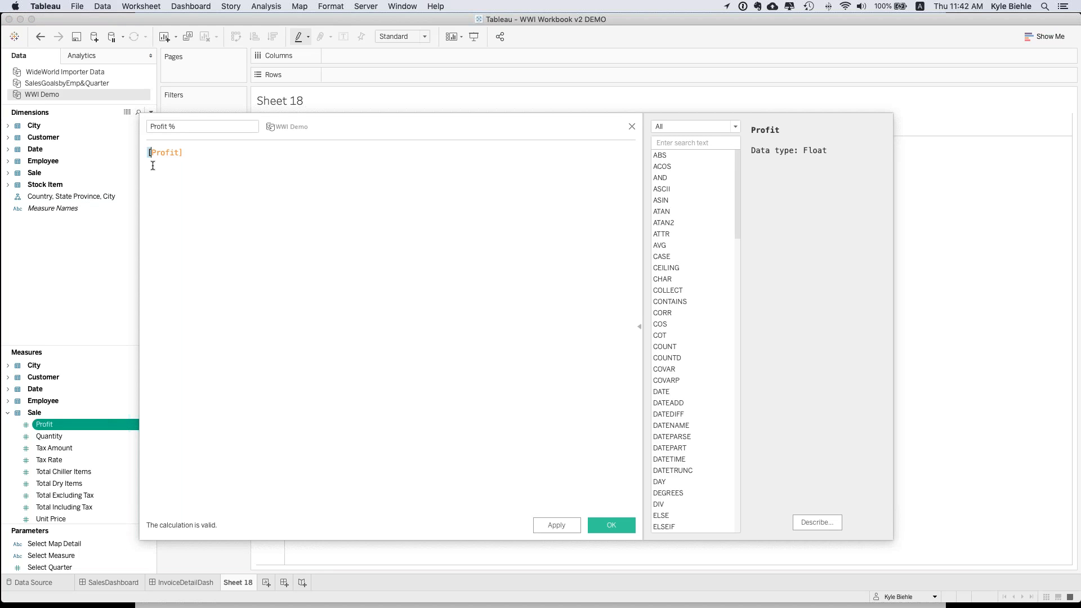
text(sum([Profit])
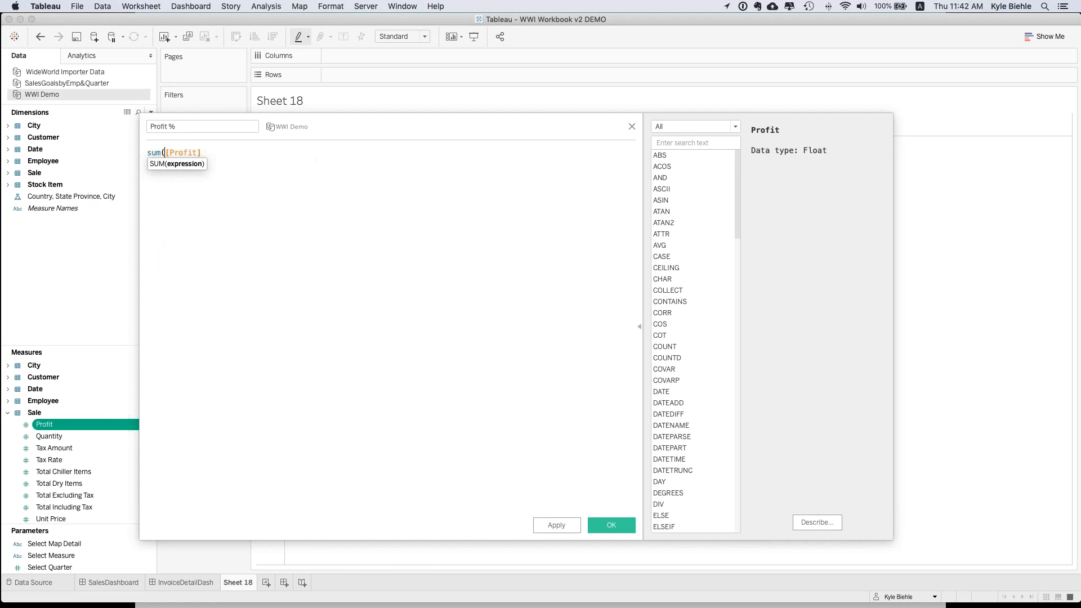
text() )
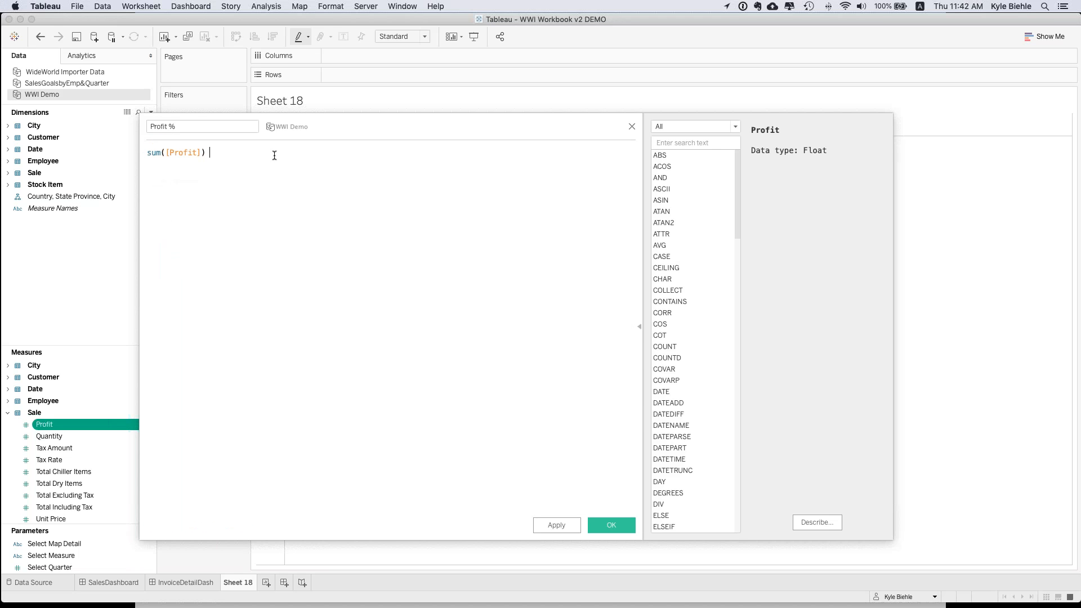
text(/ Sum(tot)
key(Down)
key(Down)
key(Down)
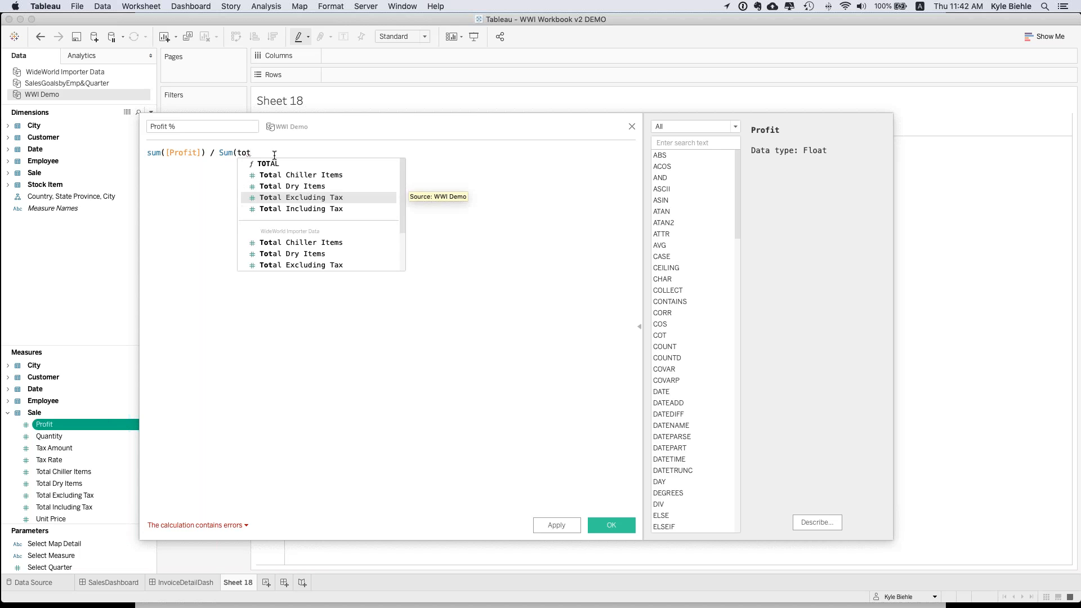
key(Return)
text())
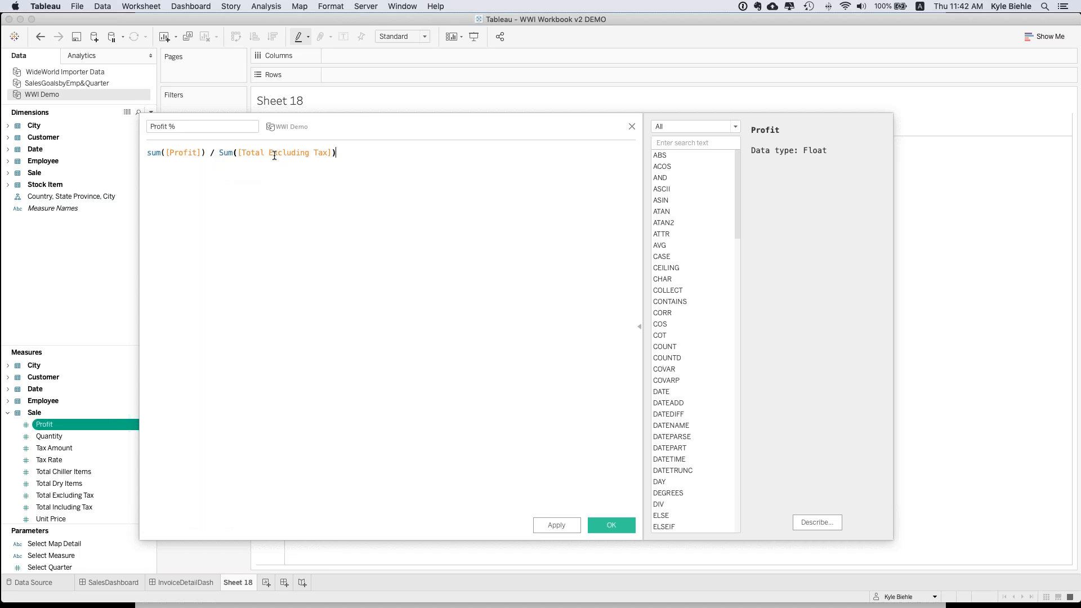
Step: Browse the calculation editor's function reference, reading the descriptions of ATTR, AVG, CHAR, COLLECT and CONTAINS
scroll(738, 215, down, 2)
drag(739, 219, 733, 412)
scroll(721, 321, up, 15)
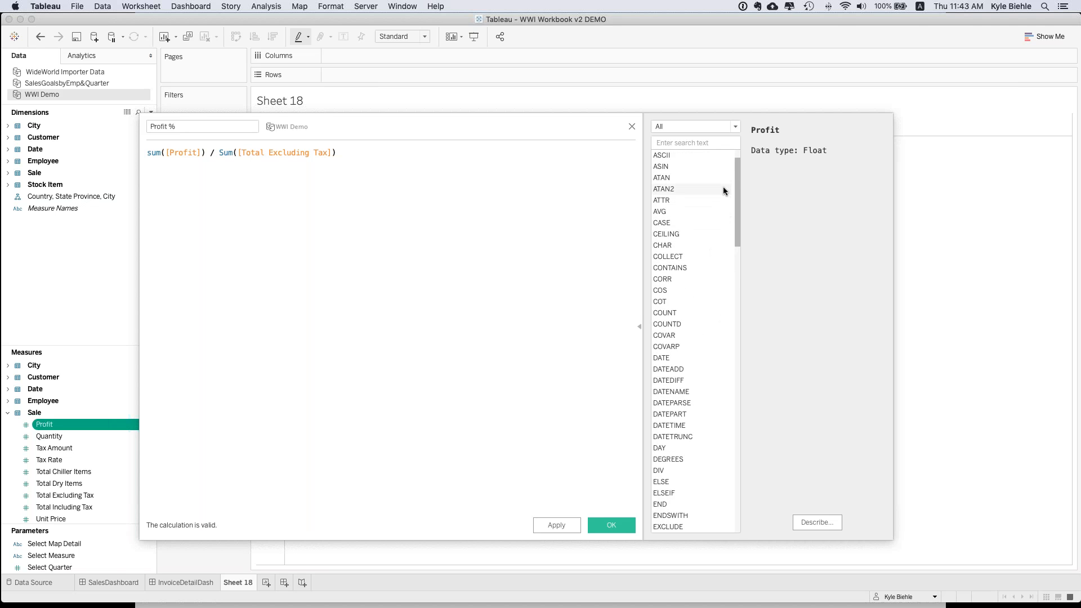
click(689, 201)
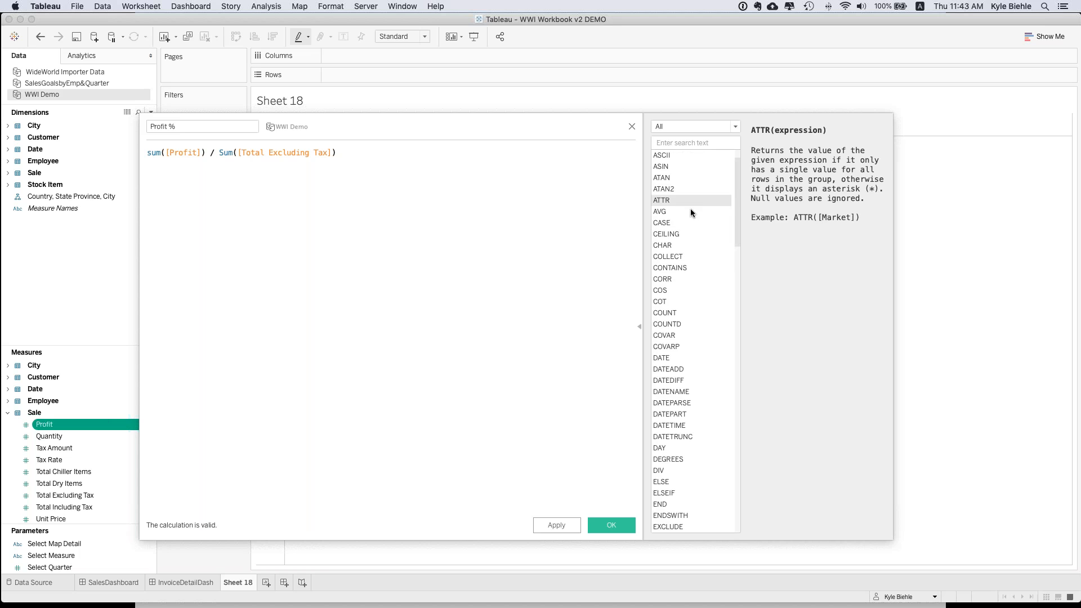
click(690, 213)
click(700, 246)
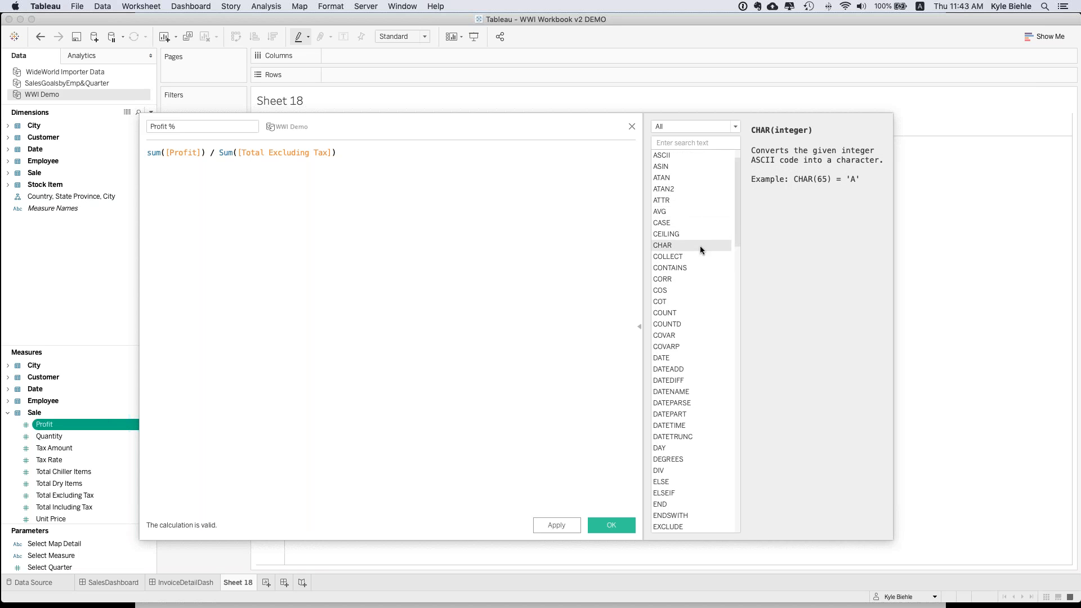
click(711, 257)
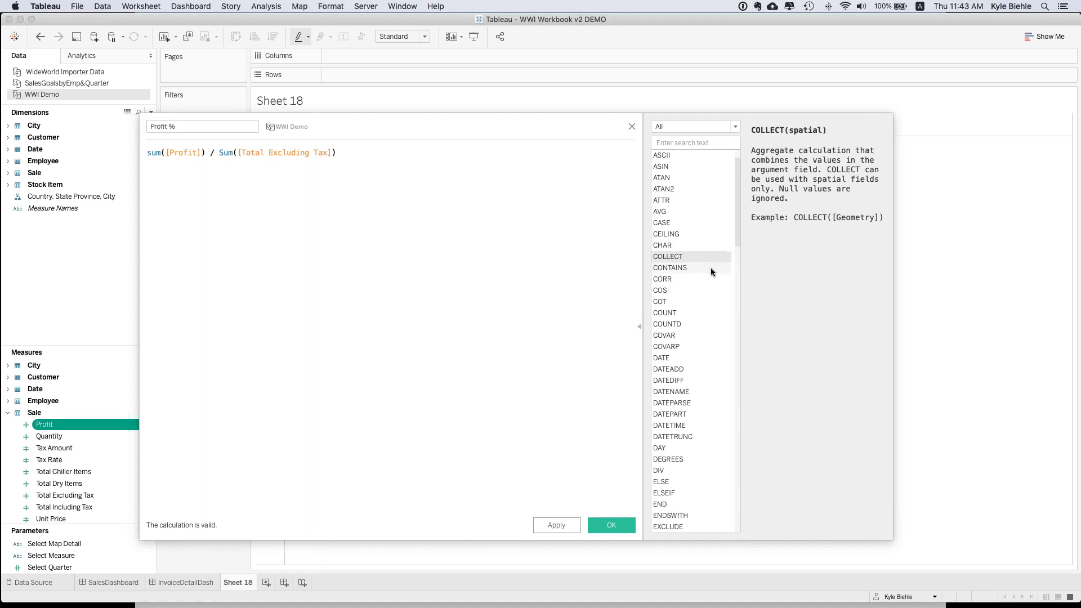
click(710, 268)
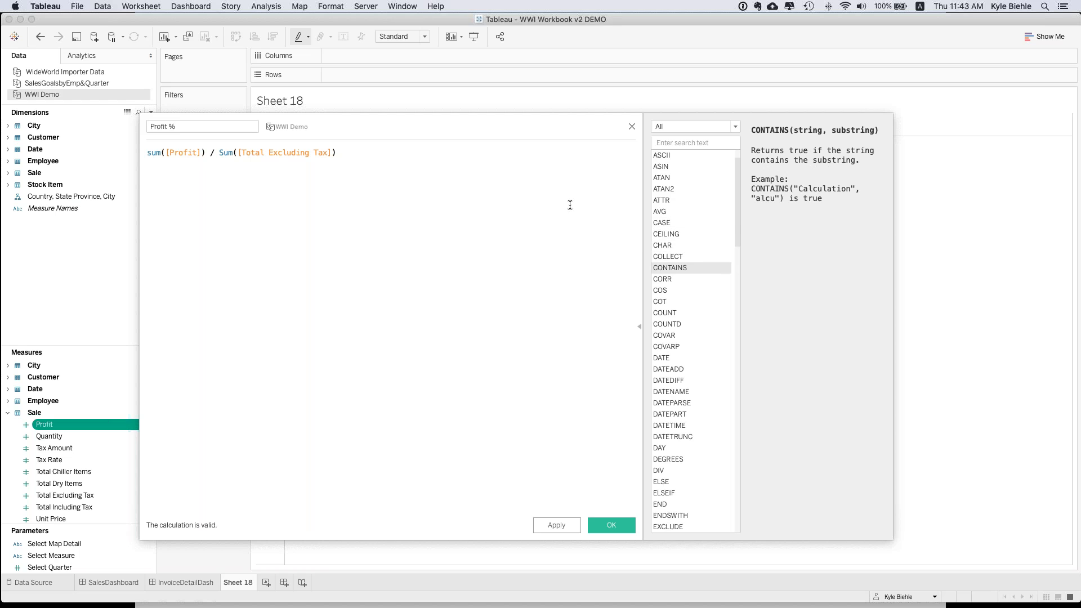
Step: Test the formula's error checking by removing its final closing parenthesis, viewing the error detail and restoring the parenthesis
click(333, 225)
key(BackSpace)
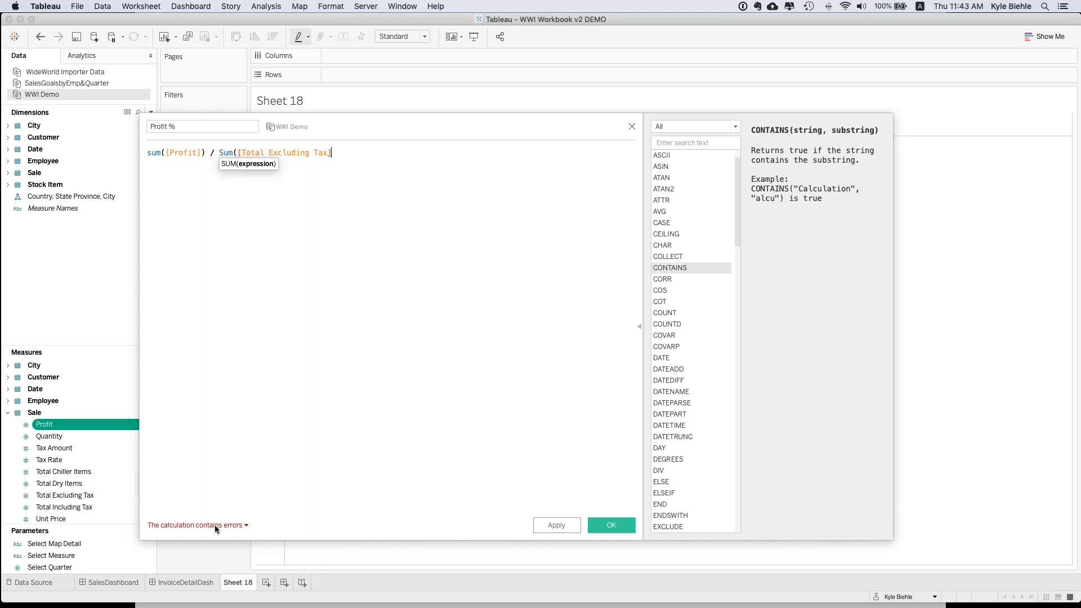
click(219, 525)
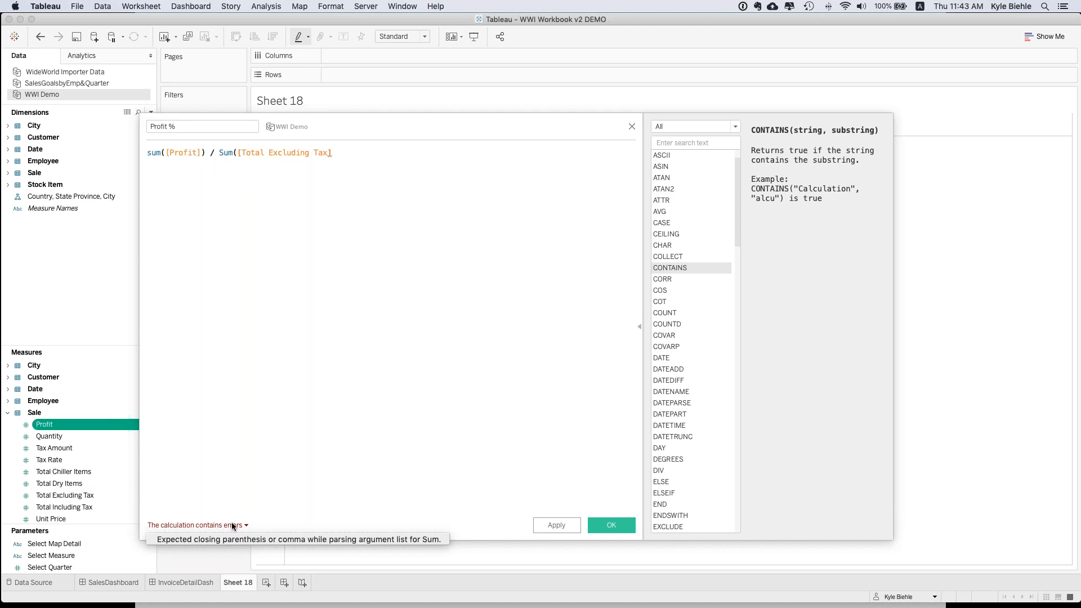
click(354, 154)
text())
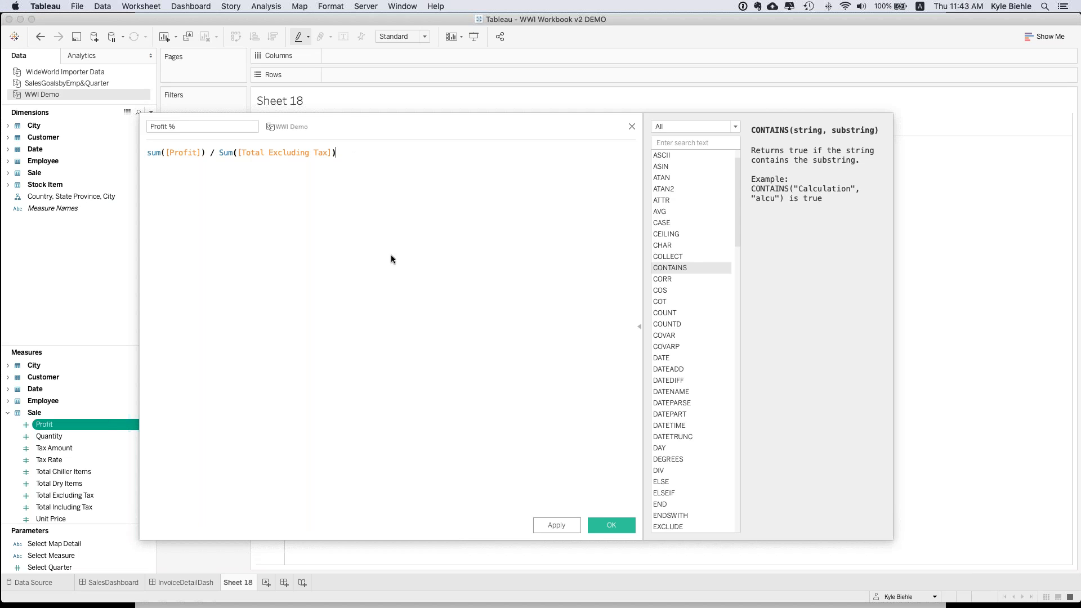
Step: Apply and save the Profit % calculation, and add the new measure to Sheet 18's rows
click(556, 525)
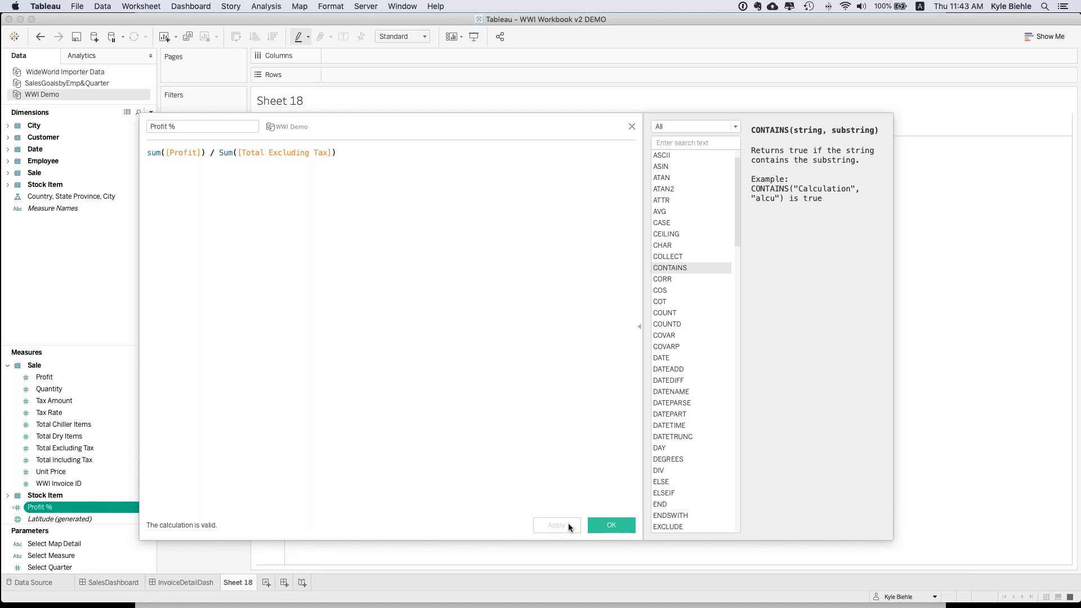
click(604, 526)
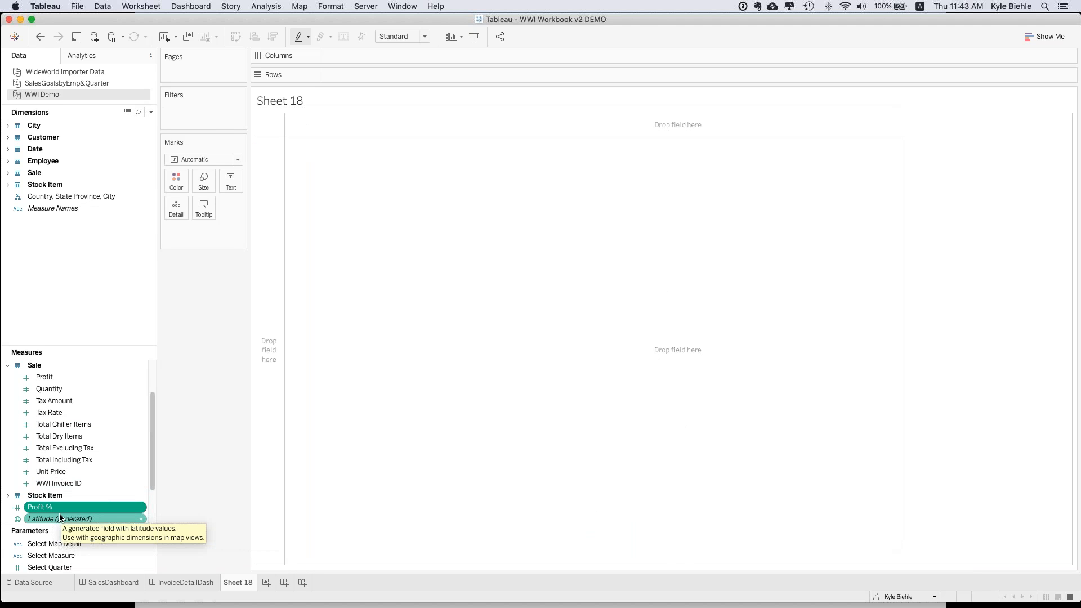
double_click(92, 508)
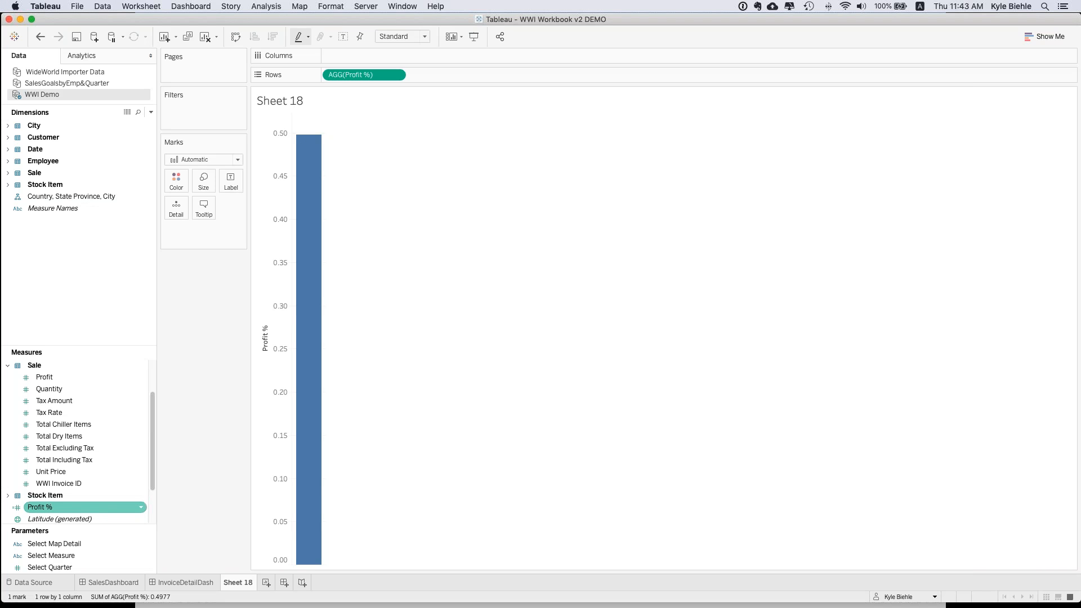
click(239, 585)
mouse_move(238, 585)
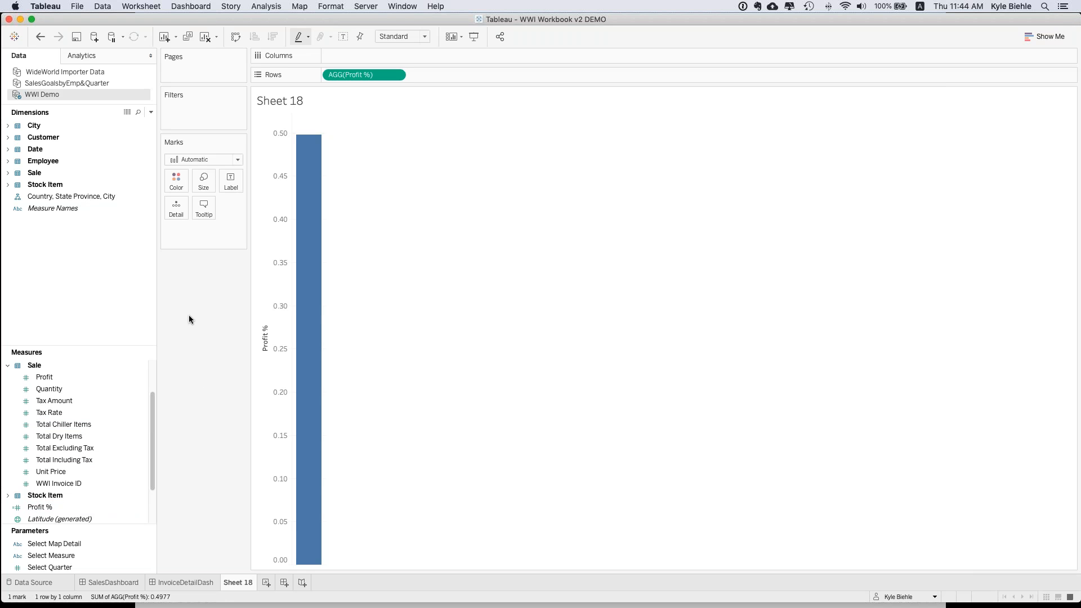
Step: Check the Profit % bar's value and convert the chart to a text table with Show Me
mouse_move(320, 232)
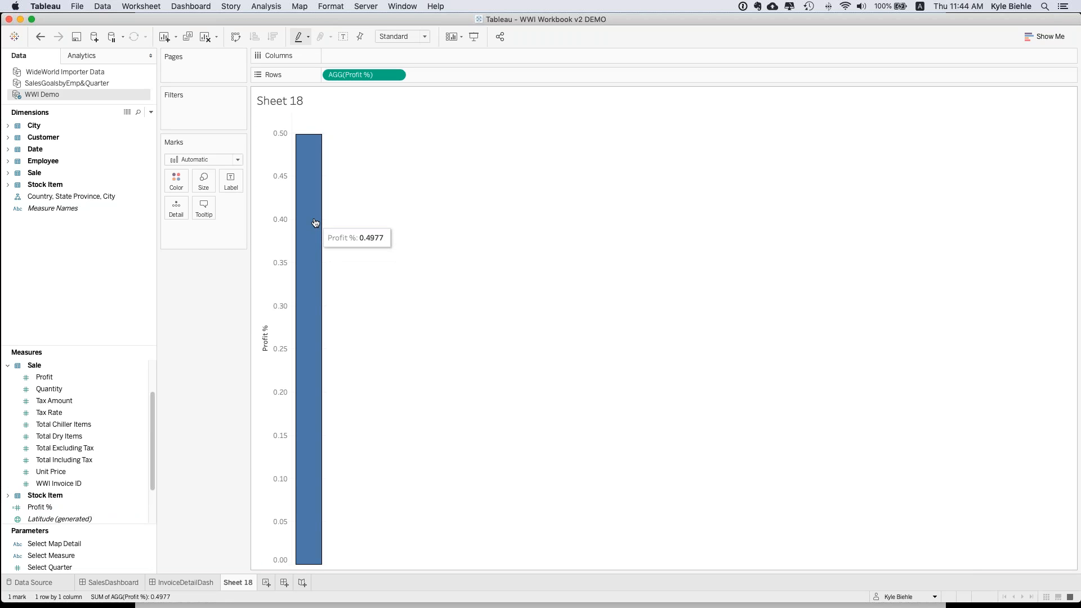
click(1042, 36)
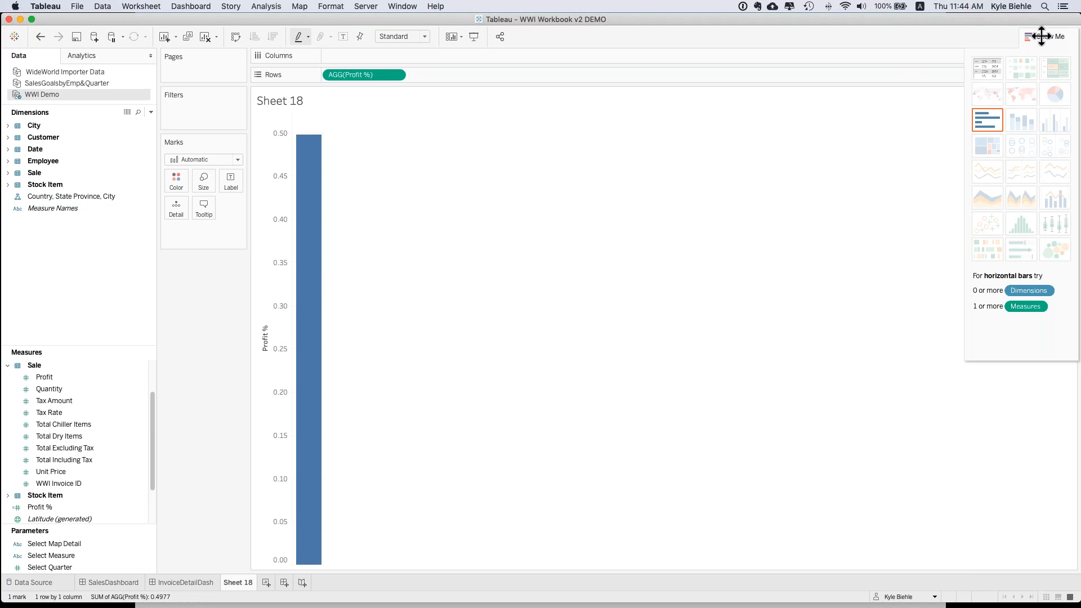
click(985, 72)
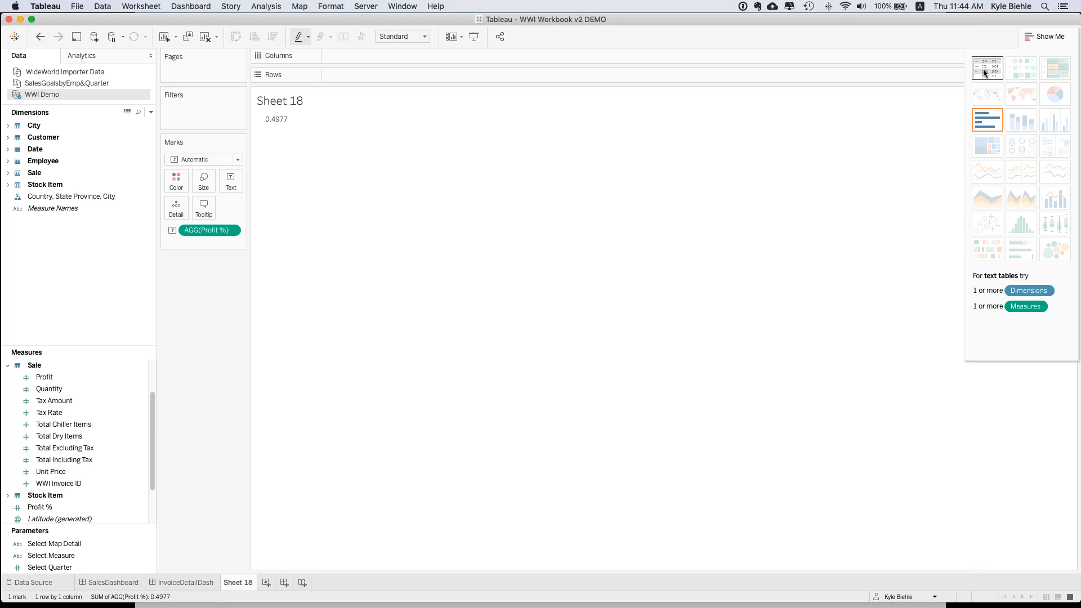
Step: Set the default number format of the Profit % measure to Percentage with one decimal place
click(115, 423)
scroll(115, 444, down, 4)
click(84, 460)
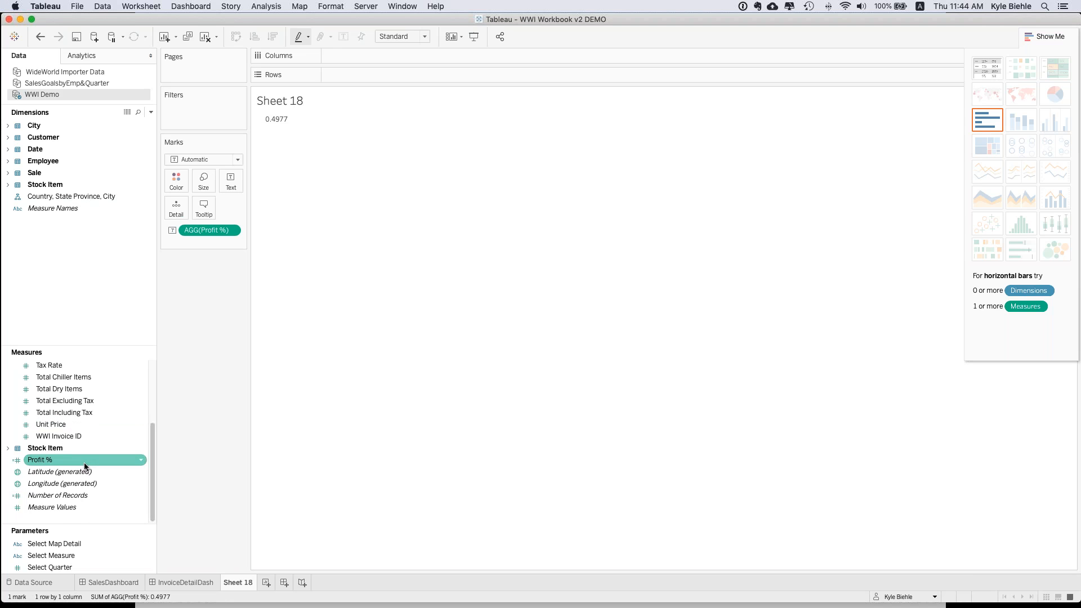
right_click(84, 465)
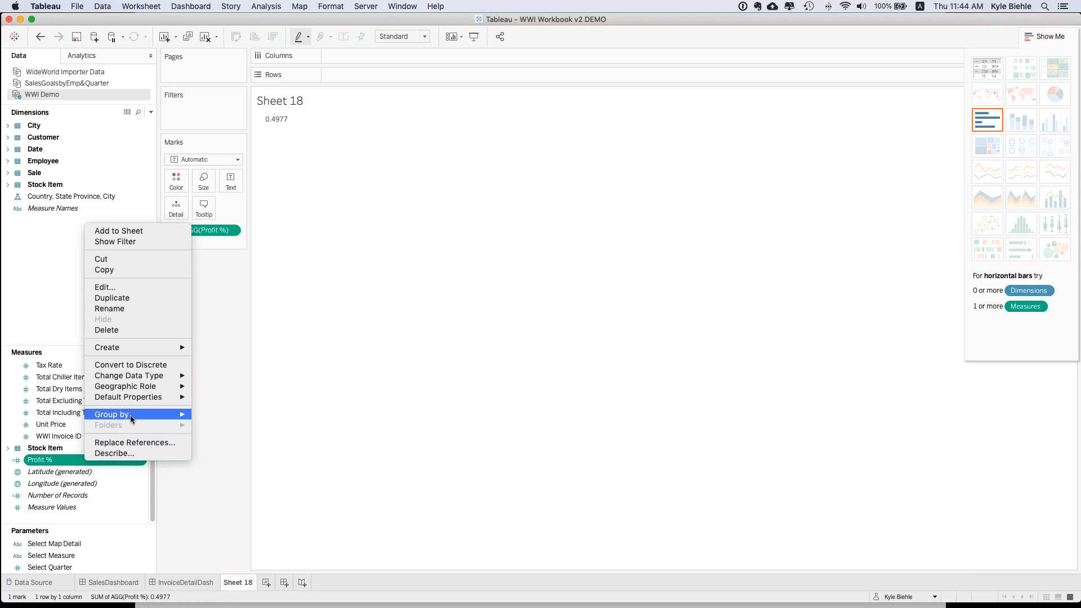
mouse_move(138, 414)
mouse_move(164, 397)
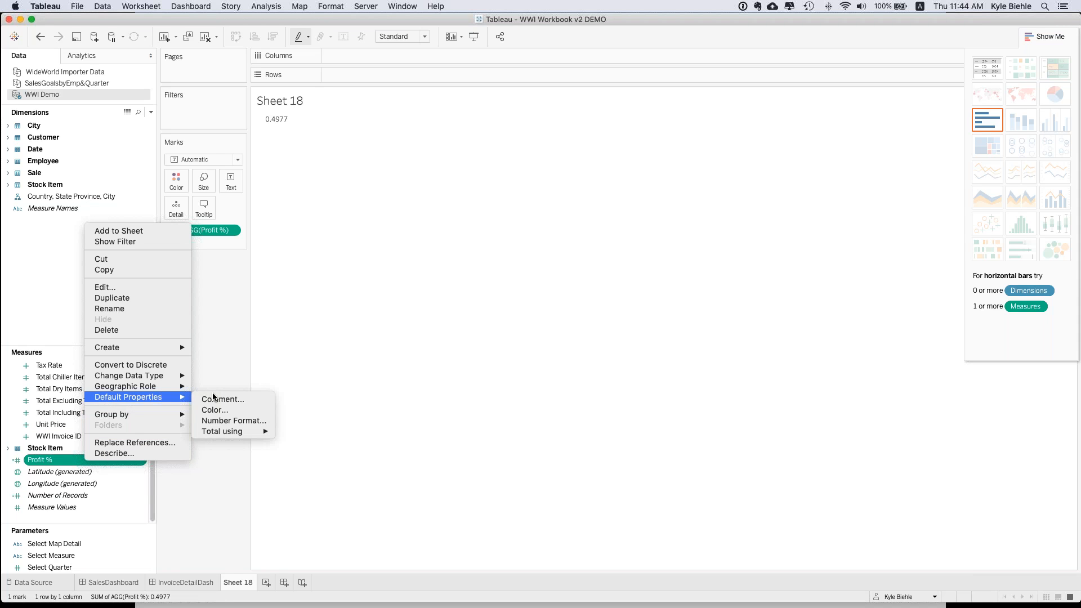
click(236, 422)
click(471, 302)
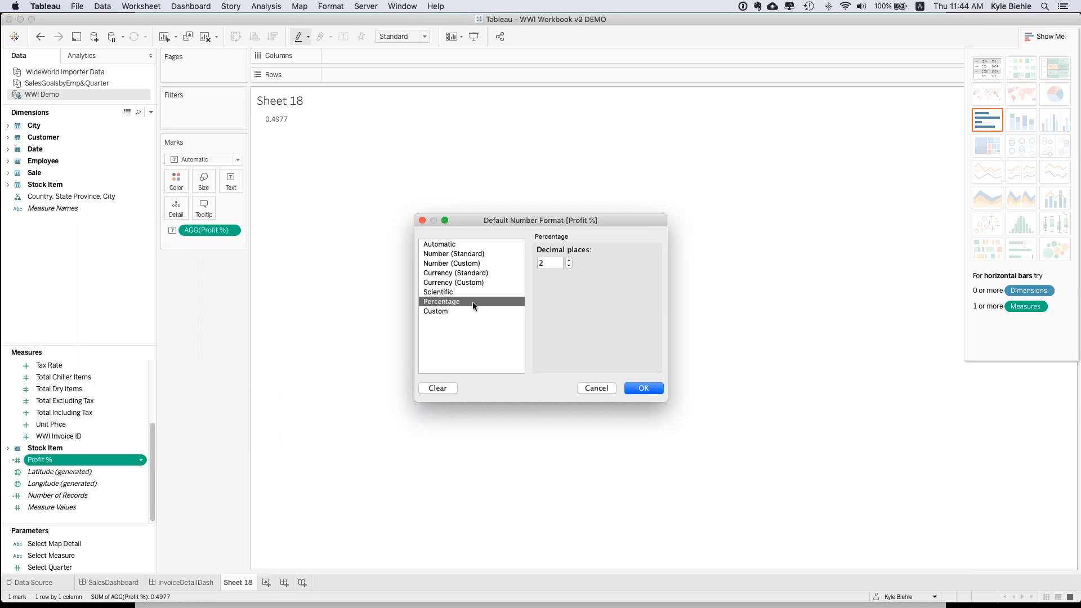
click(643, 388)
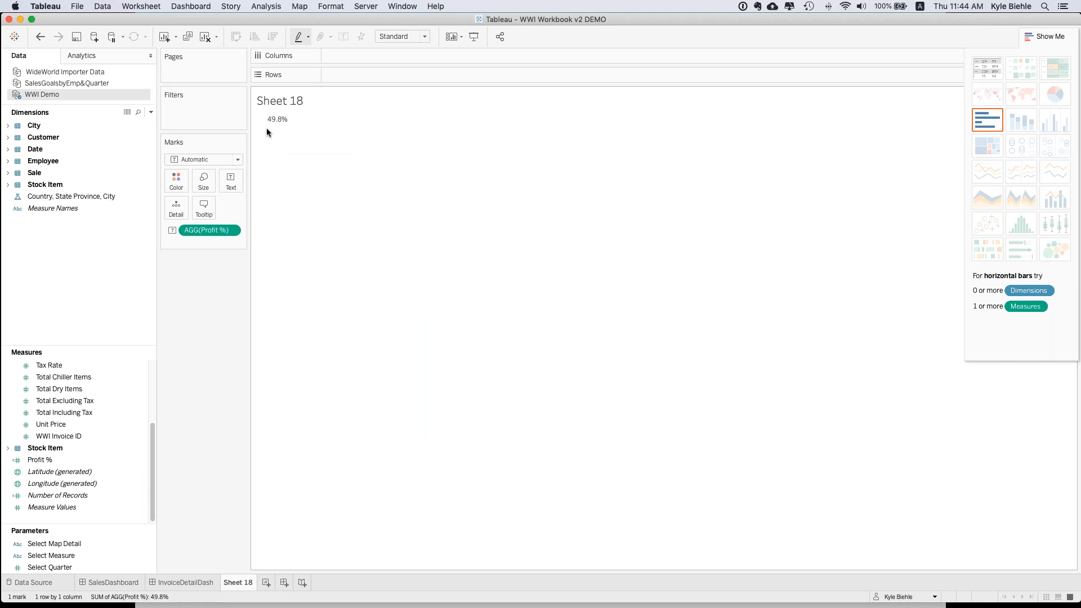
Step: Format the Profit % value on the sheet with a 28 pt font
right_click(219, 227)
click(241, 270)
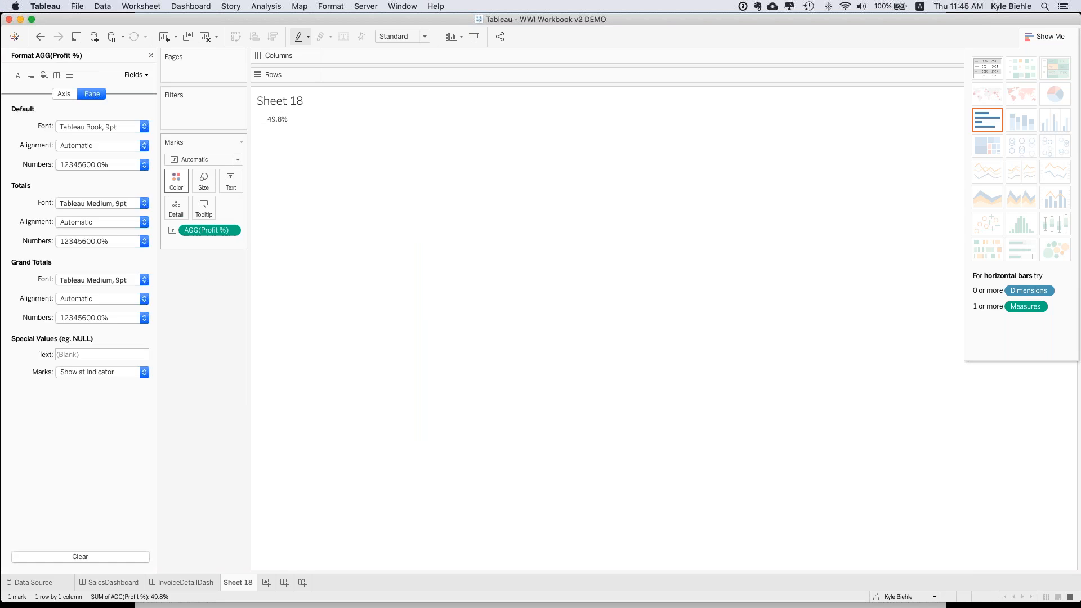
click(99, 127)
click(83, 161)
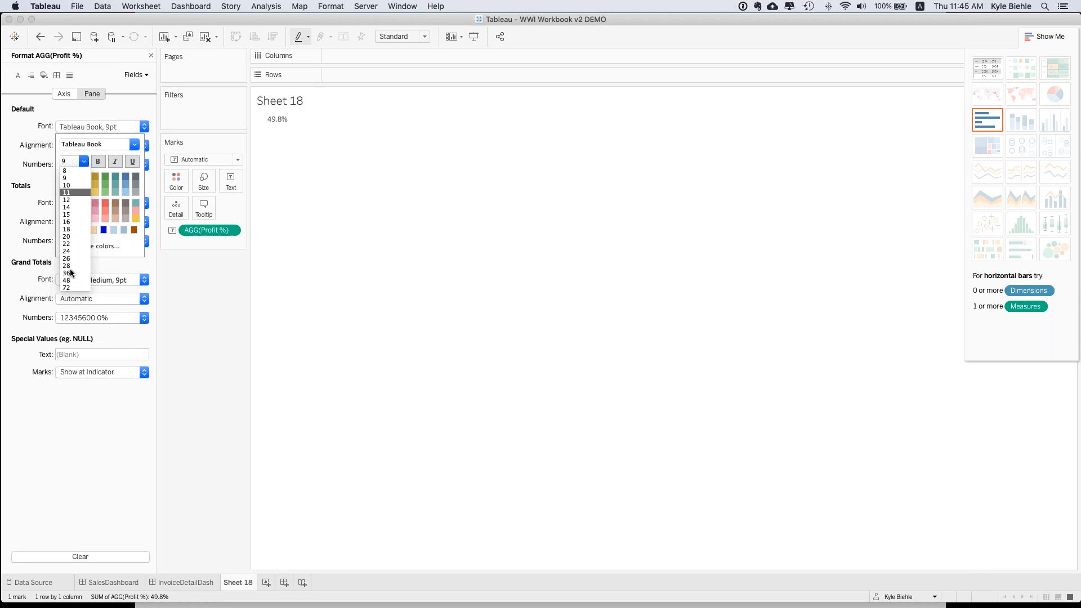
click(66, 266)
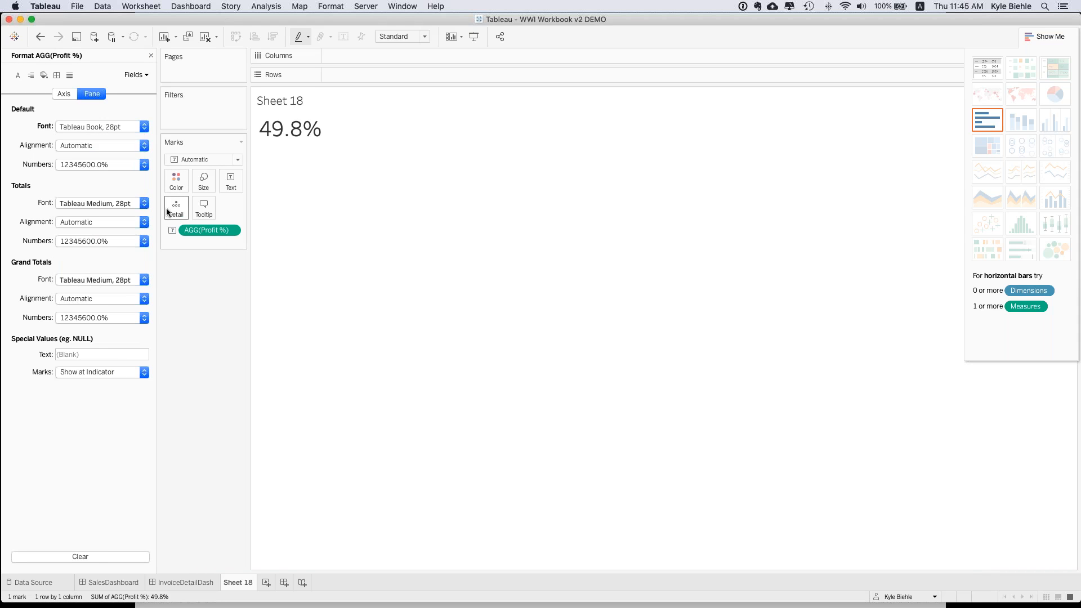
Step: Rename Sheet 18 as KPI and close the formatting options
double_click(237, 583)
text(KPI)
key(Return)
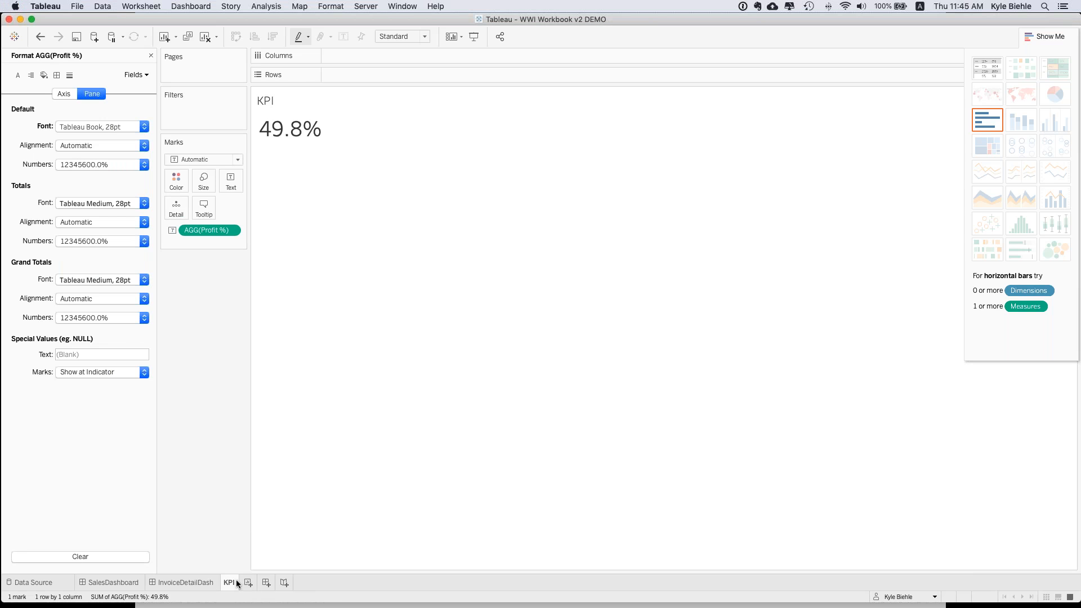
click(151, 56)
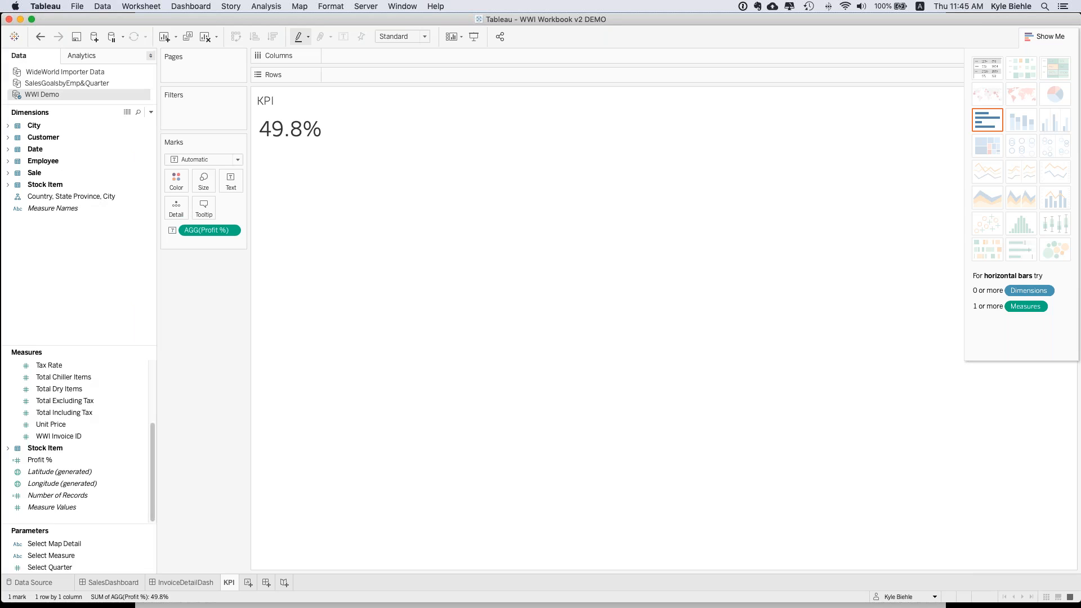
Step: Create a new worksheet and add the Total Excluding Tax measure to its rows
click(247, 584)
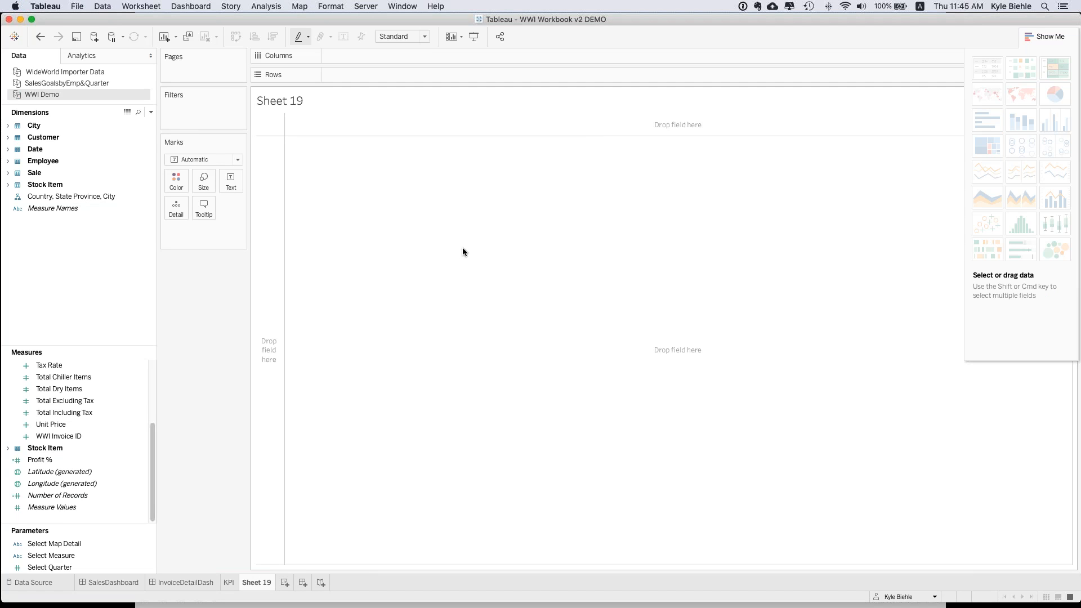
click(82, 401)
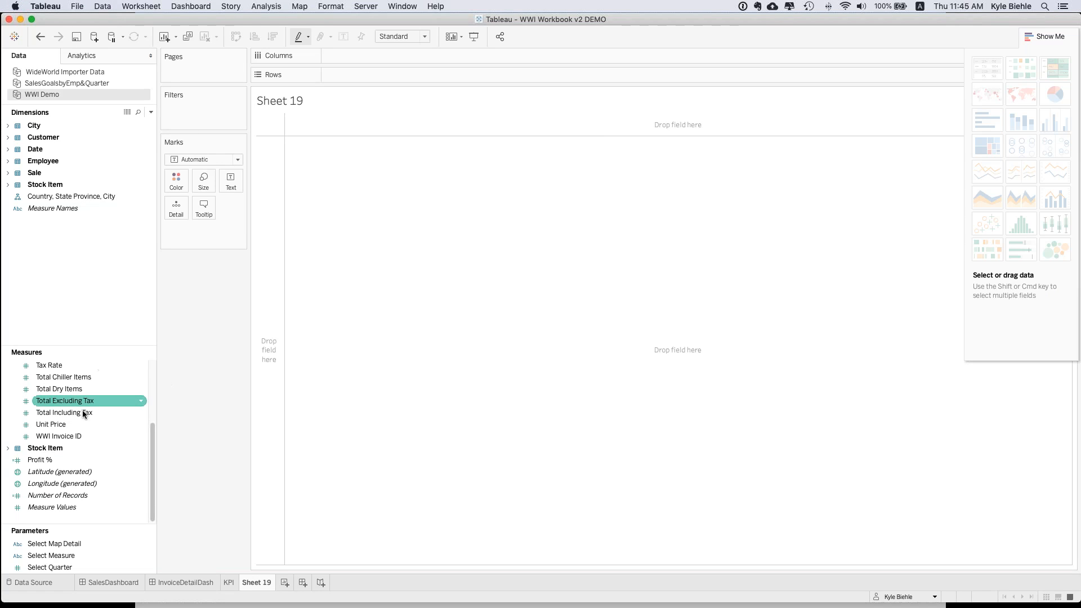
scroll(80, 457, up, 3)
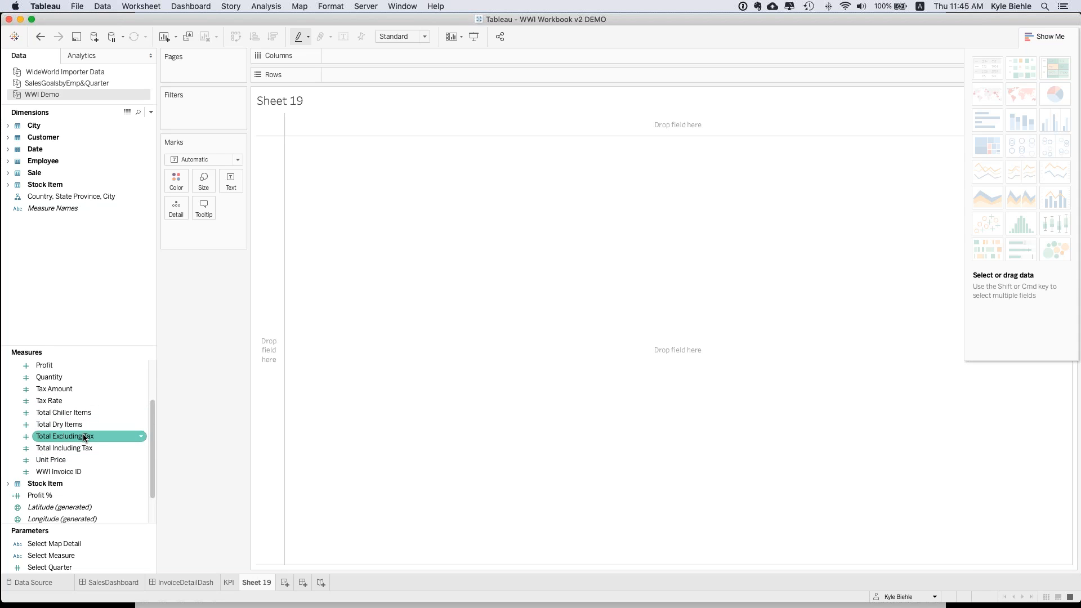
double_click(84, 437)
mouse_move(316, 201)
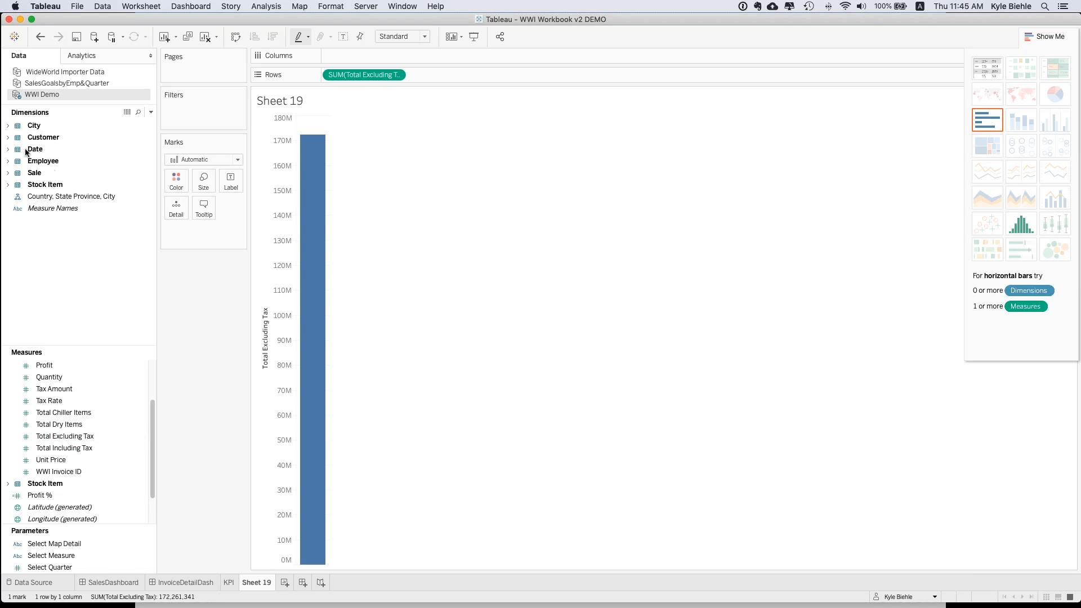
Step: Add the Date field from the Date dimension group to the columns to chart Total Excluding Tax by year
click(8, 149)
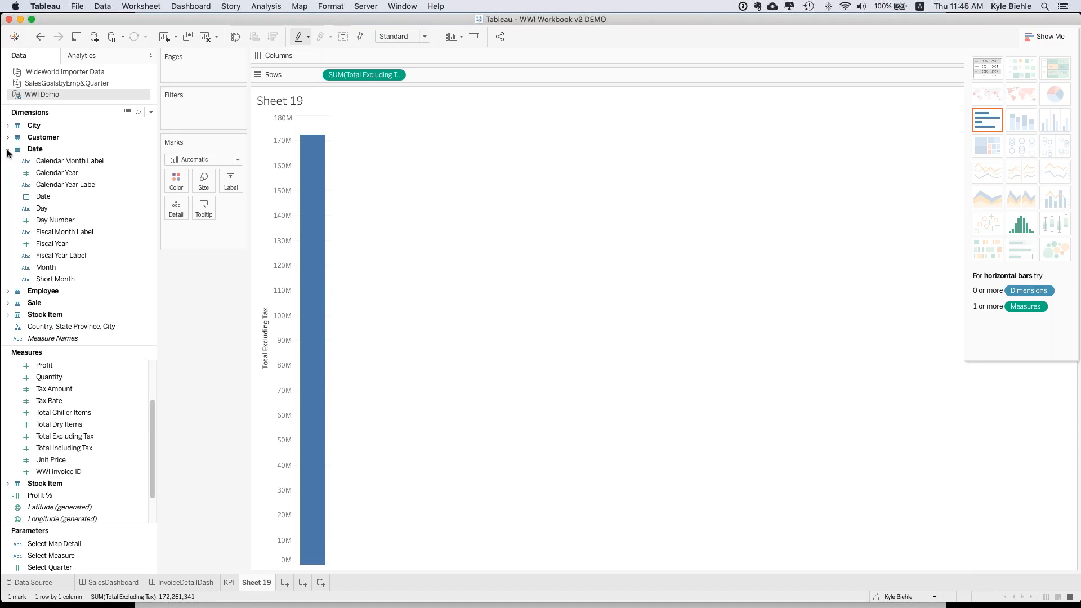
double_click(41, 196)
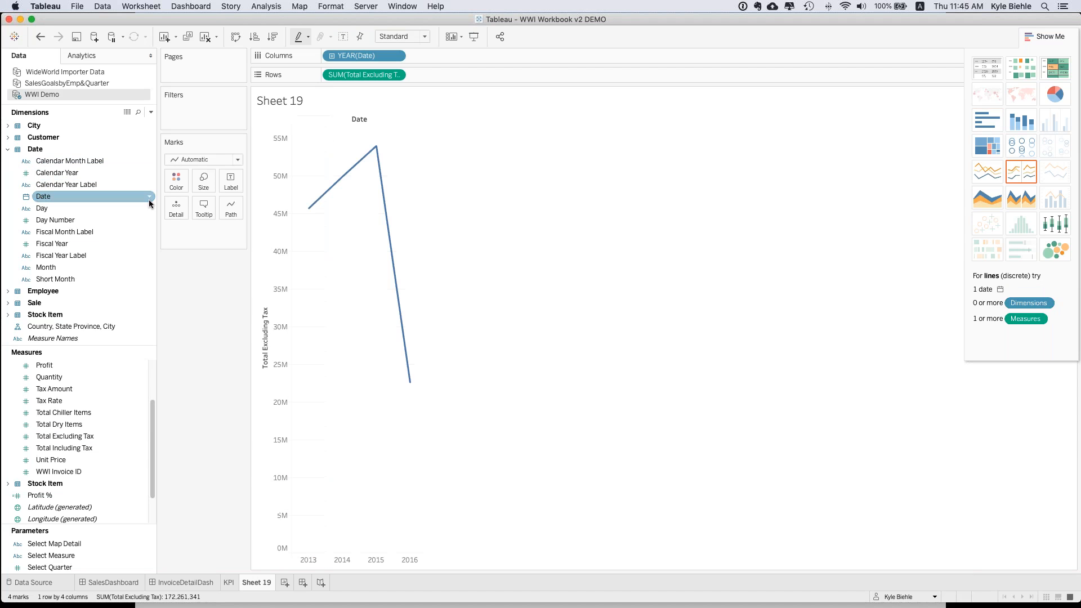
mouse_move(353, 176)
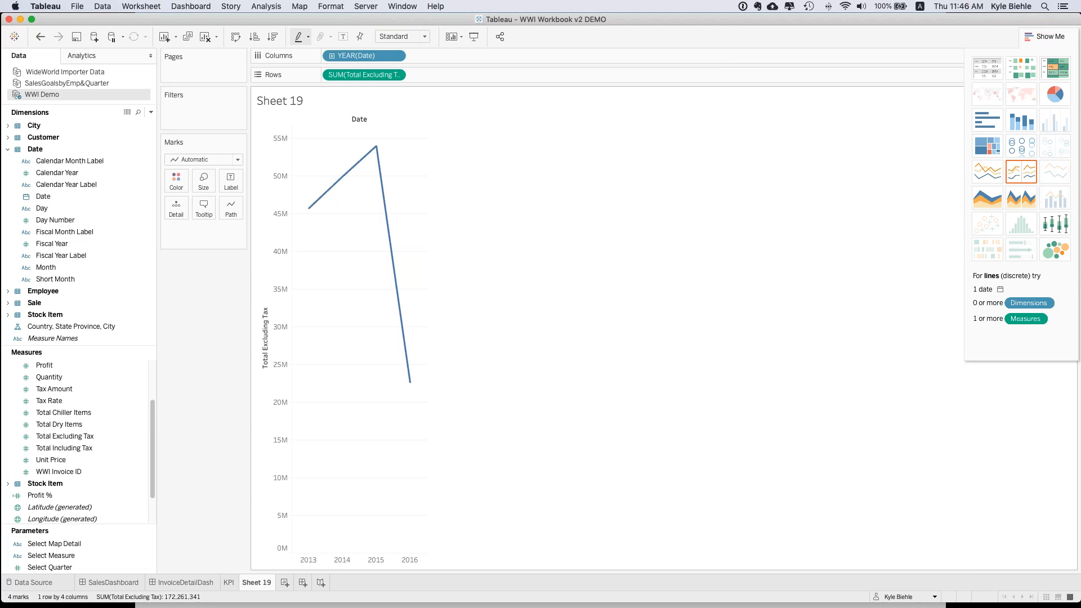
click(28, 211)
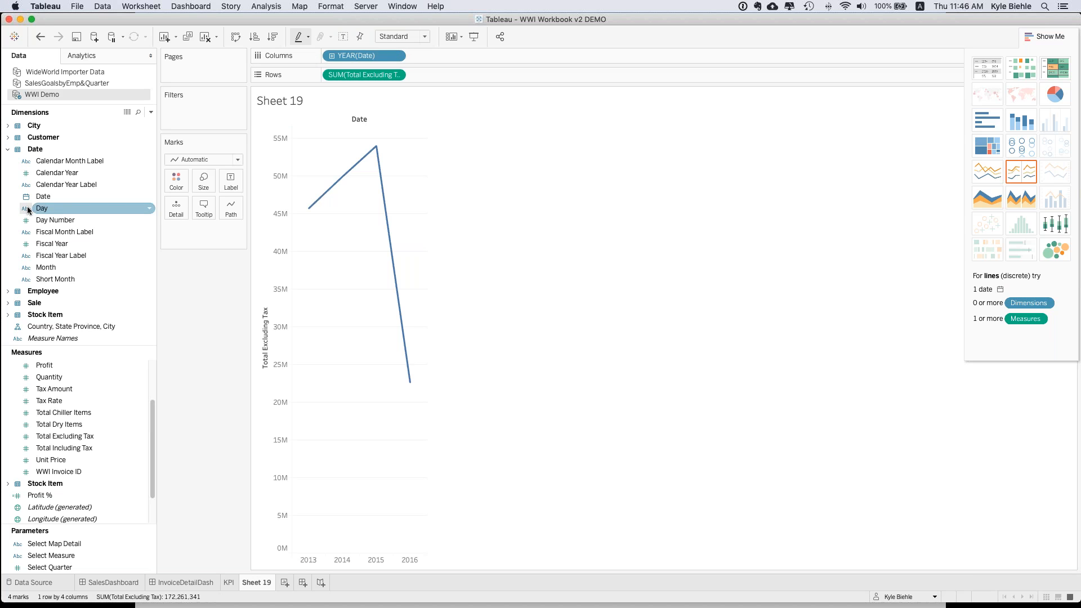
click(39, 199)
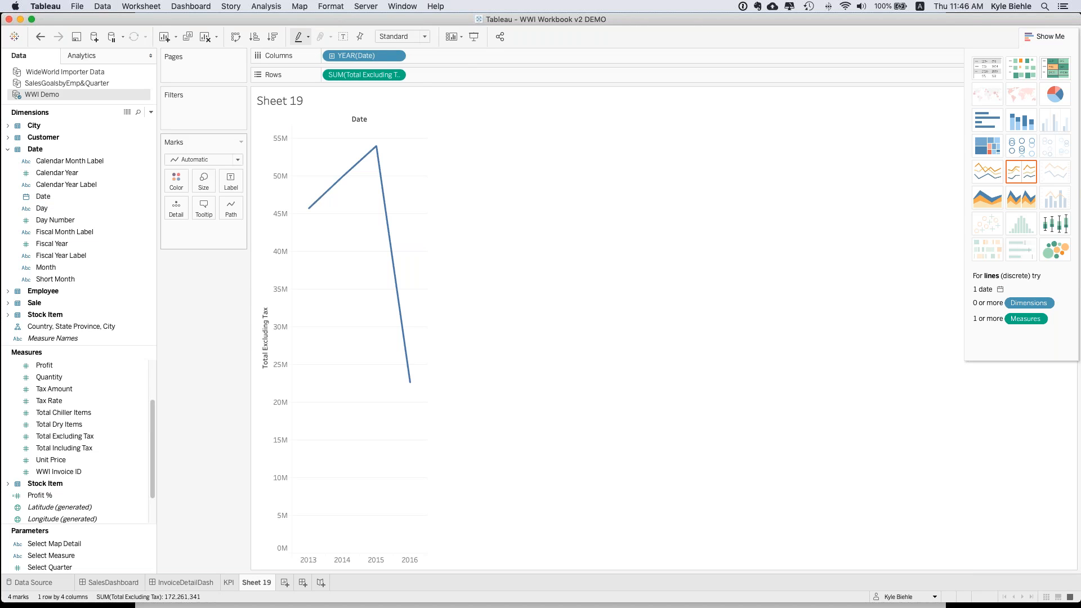
Step: Drill the date hierarchy in the columns down to quarter and month, and remove the quarter level
click(332, 55)
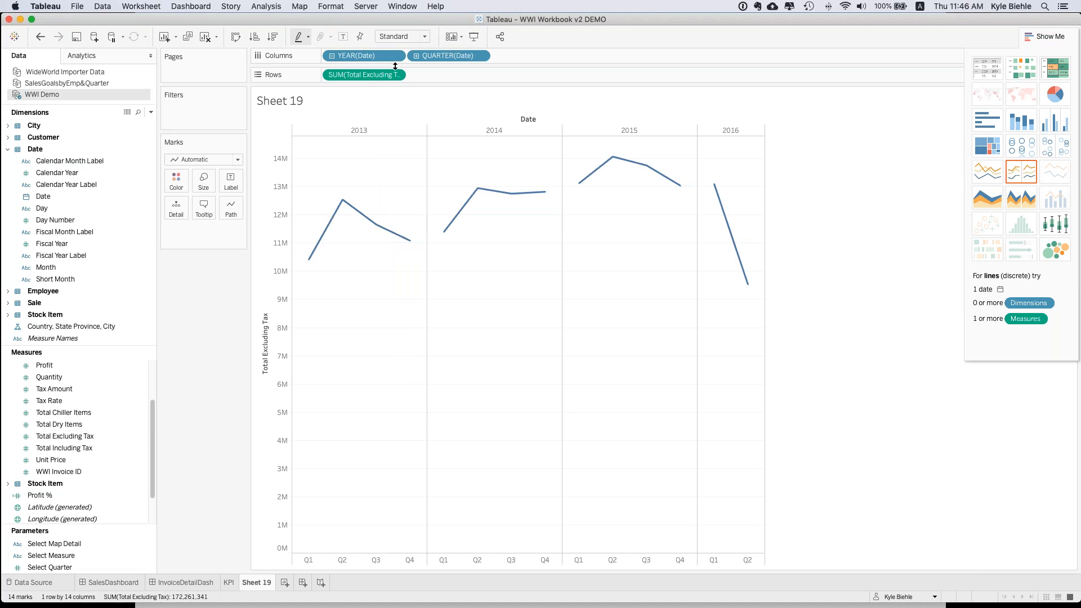
click(415, 56)
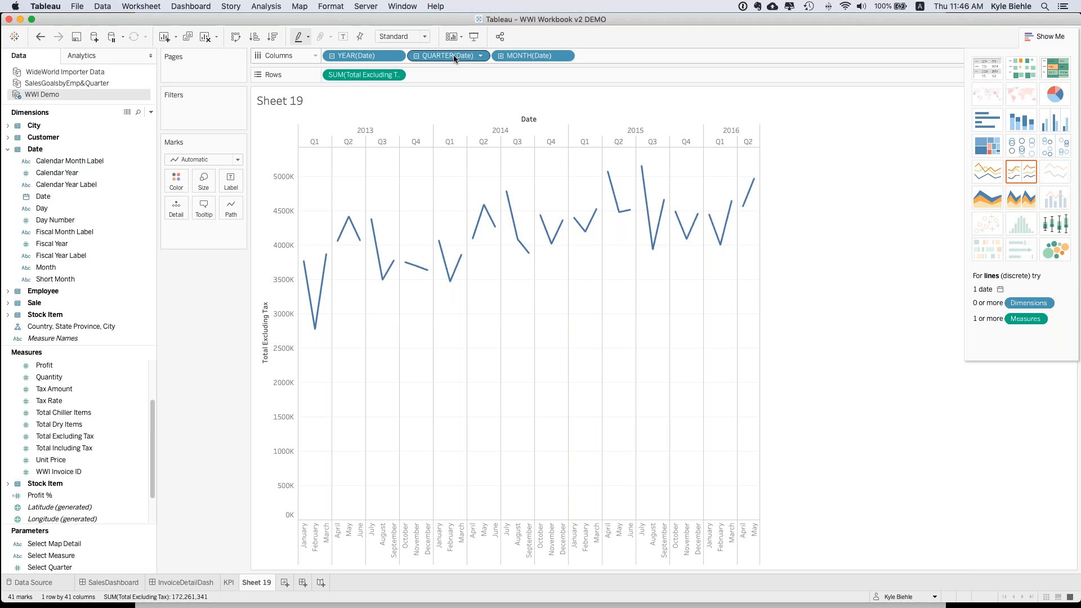
drag(455, 57, 219, 304)
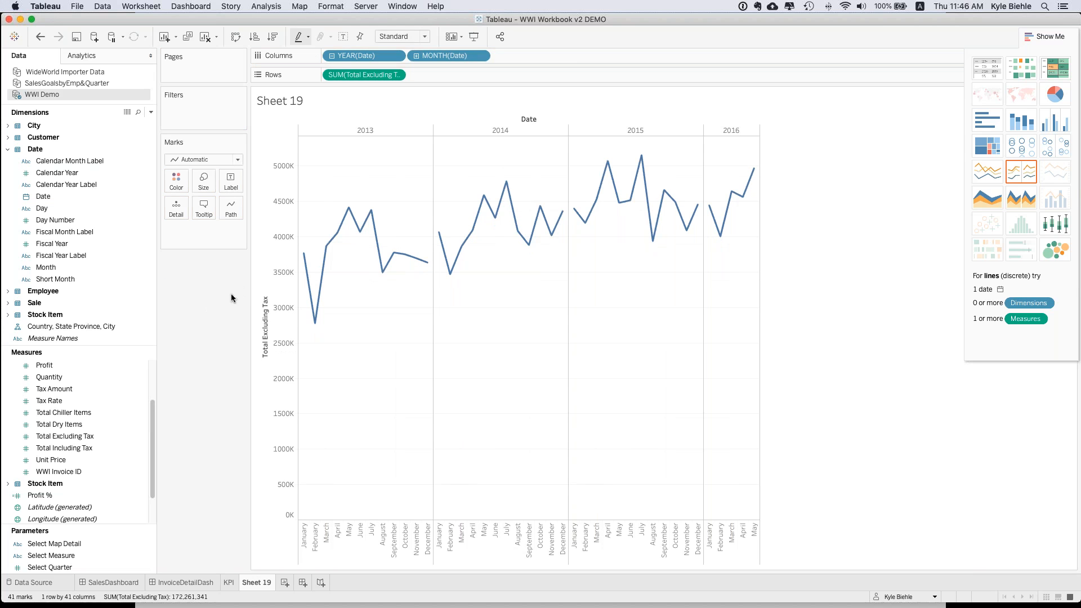
Step: Move the year of Date from the columns to Color and rename the worksheet as trend
mouse_move(382, 272)
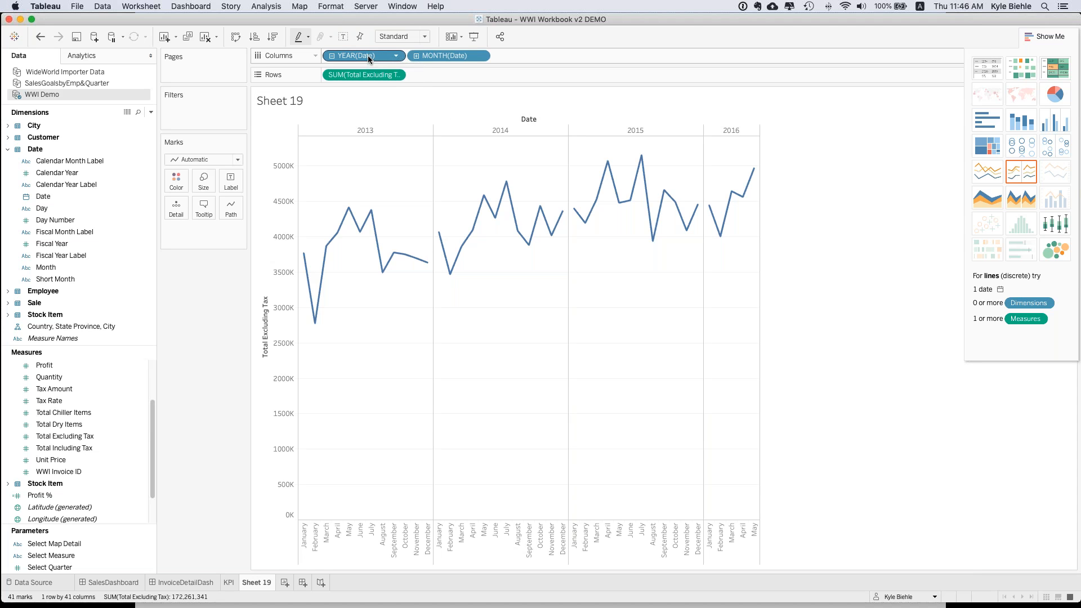
drag(367, 56, 180, 180)
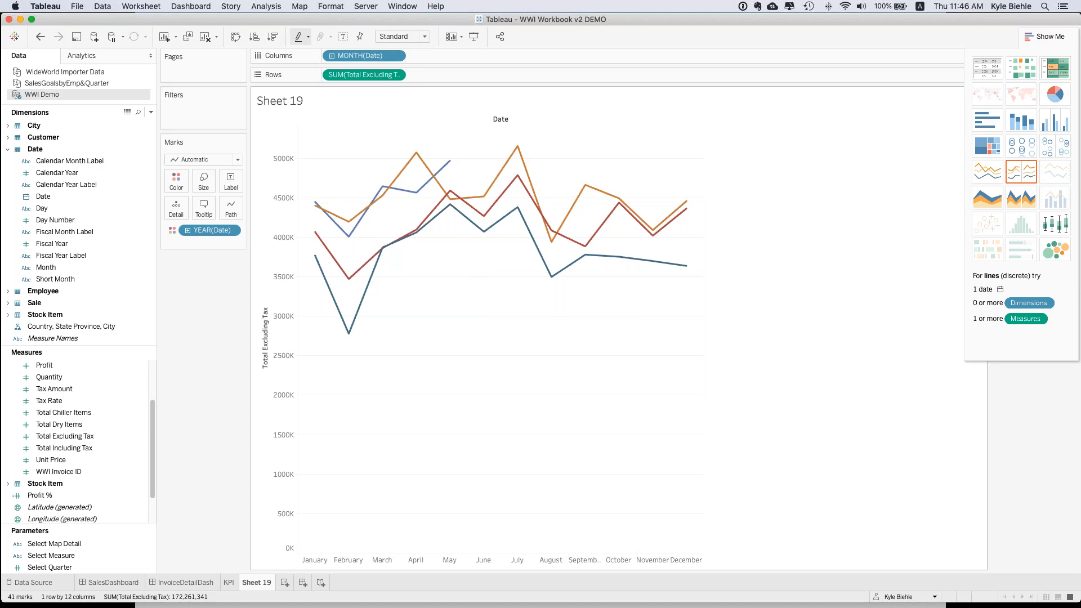
double_click(257, 583)
text(trend)
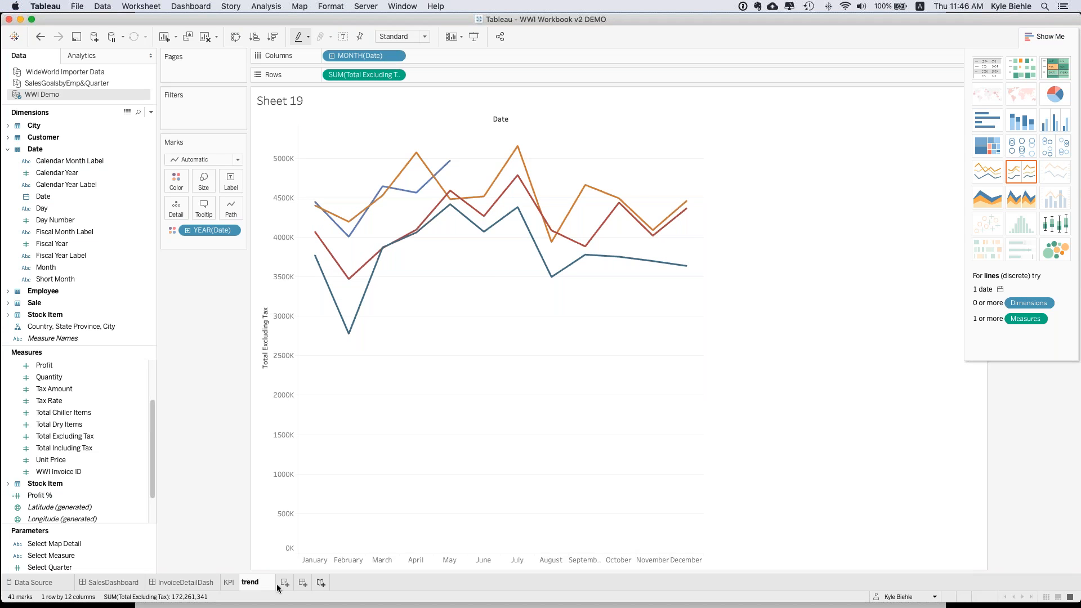
click(261, 583)
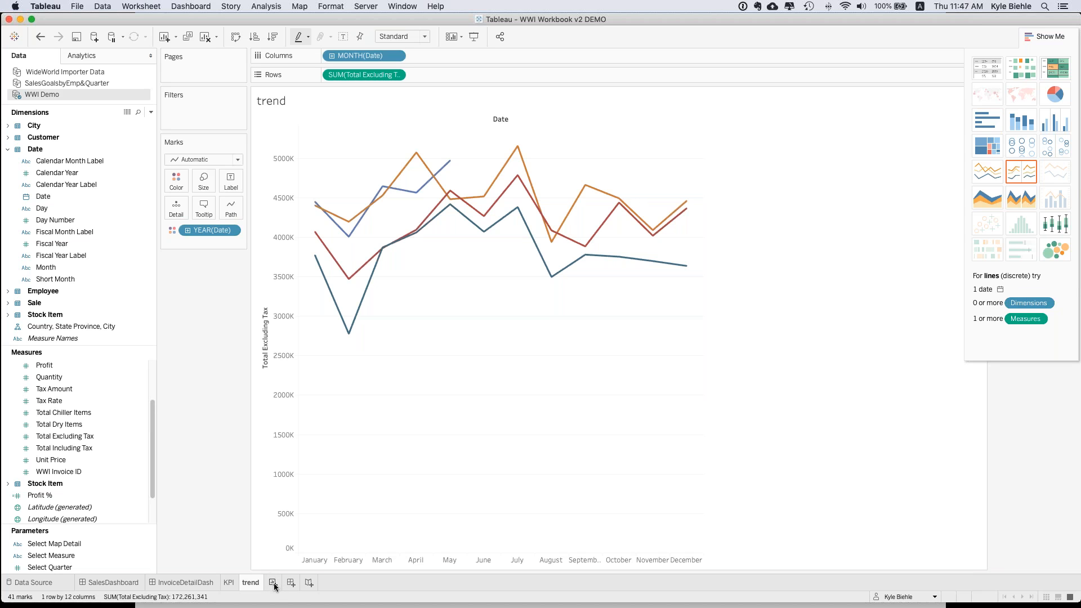
Step: Create another new worksheet, collapse the Date dimension group and expand the City group
click(272, 583)
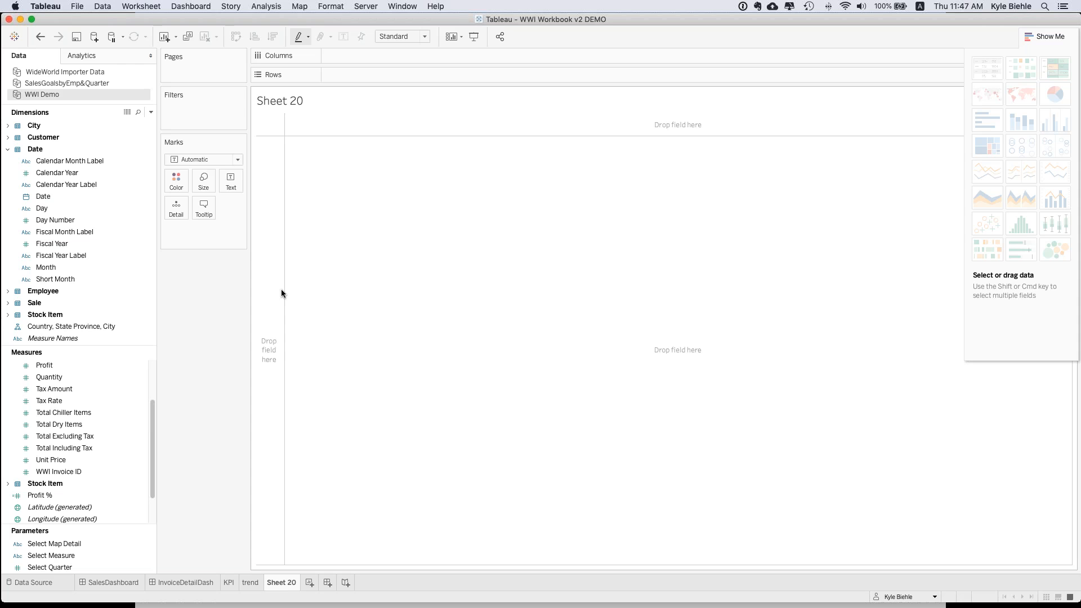
click(8, 149)
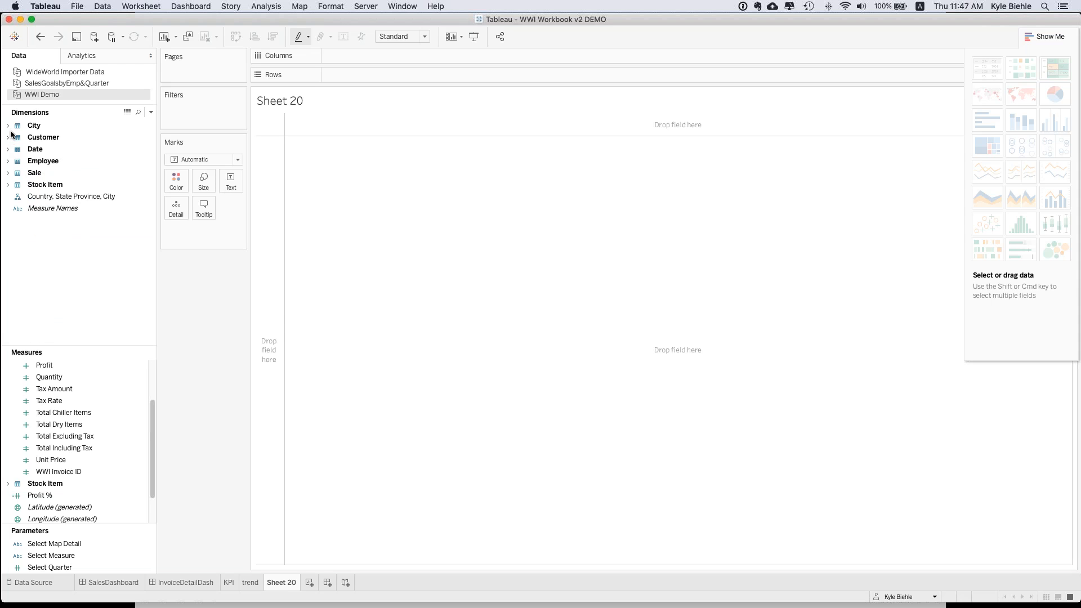
click(8, 126)
Step: Try plotting the Country field on a map in Sheet 20, and undo it
click(26, 137)
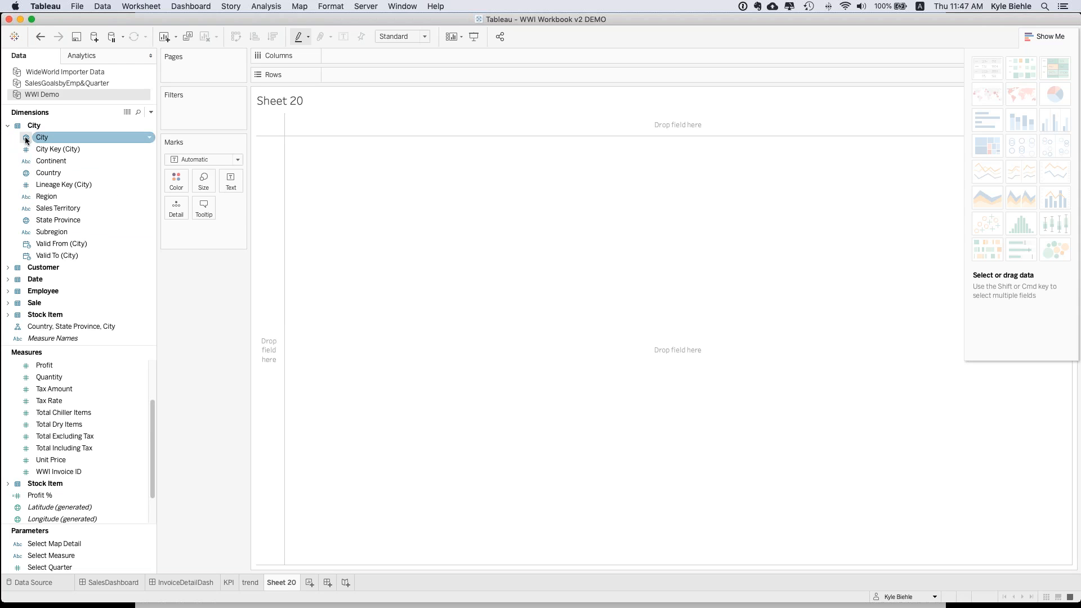
click(31, 172)
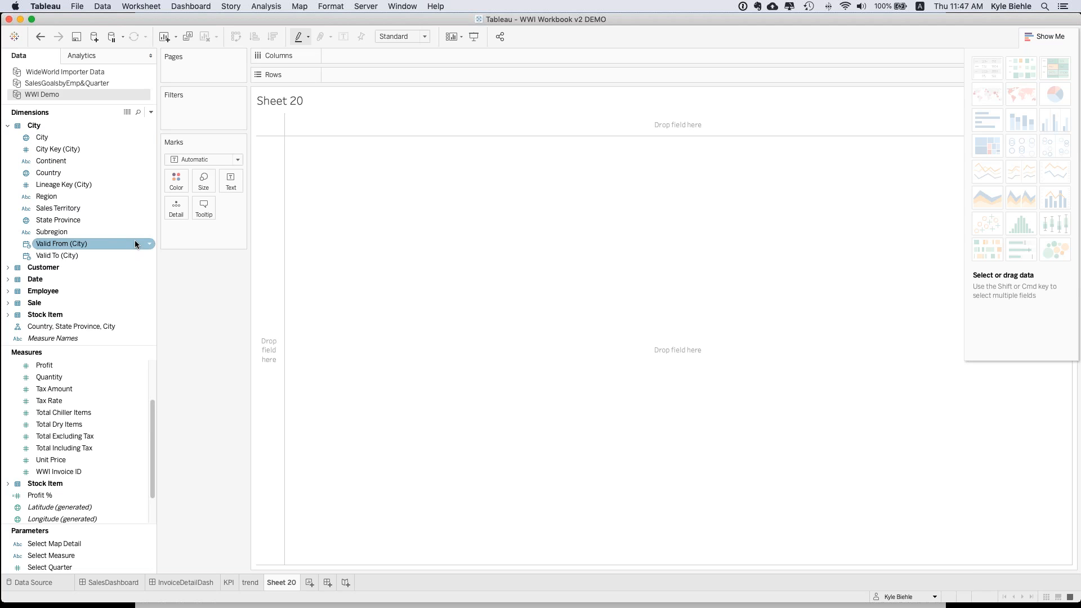
click(85, 173)
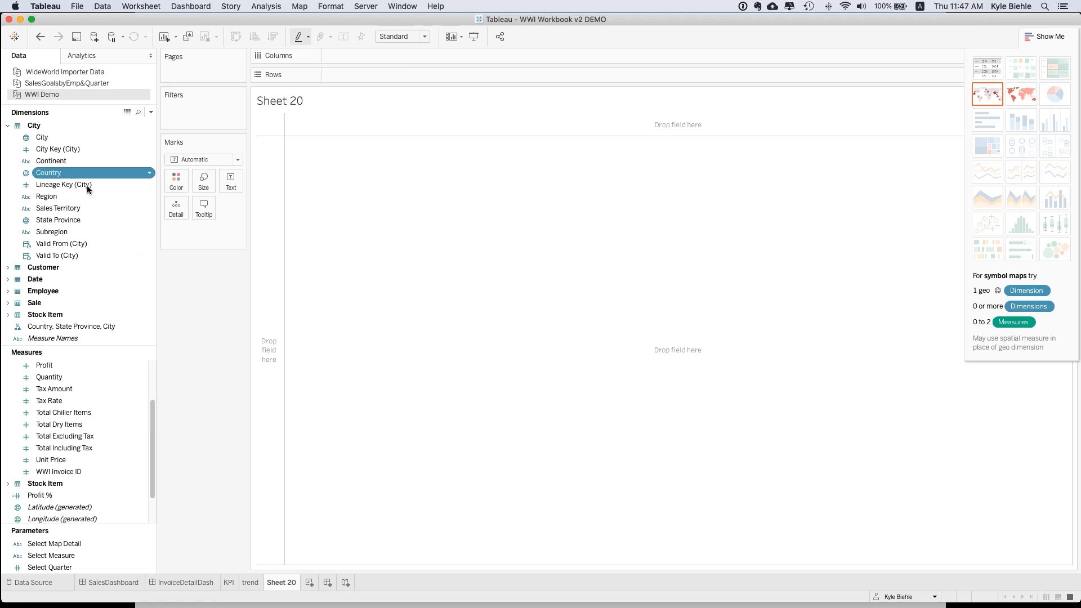
drag(87, 184, 219, 215)
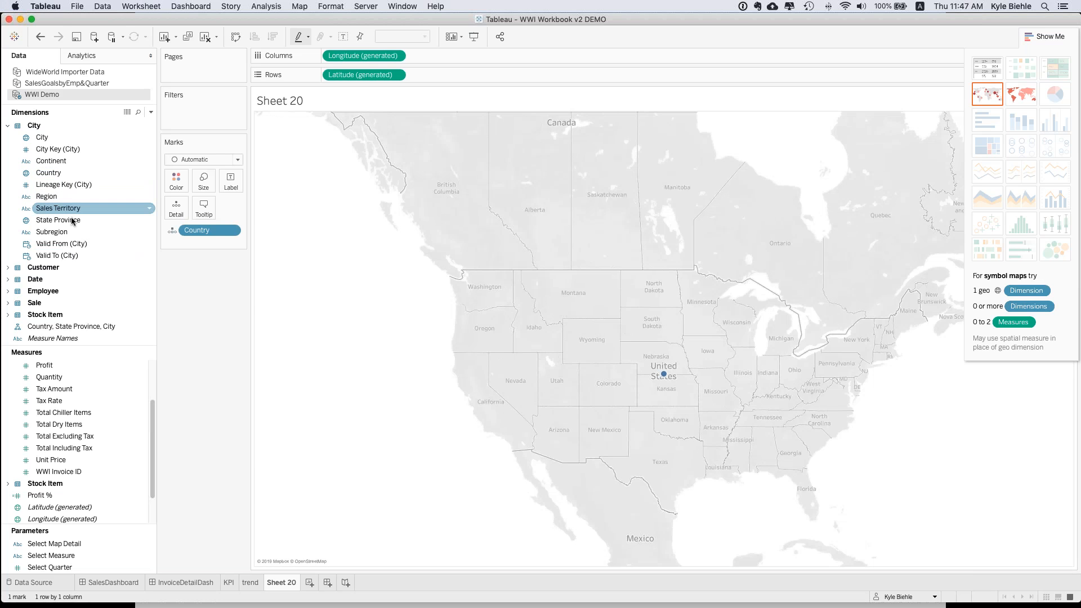
click(40, 37)
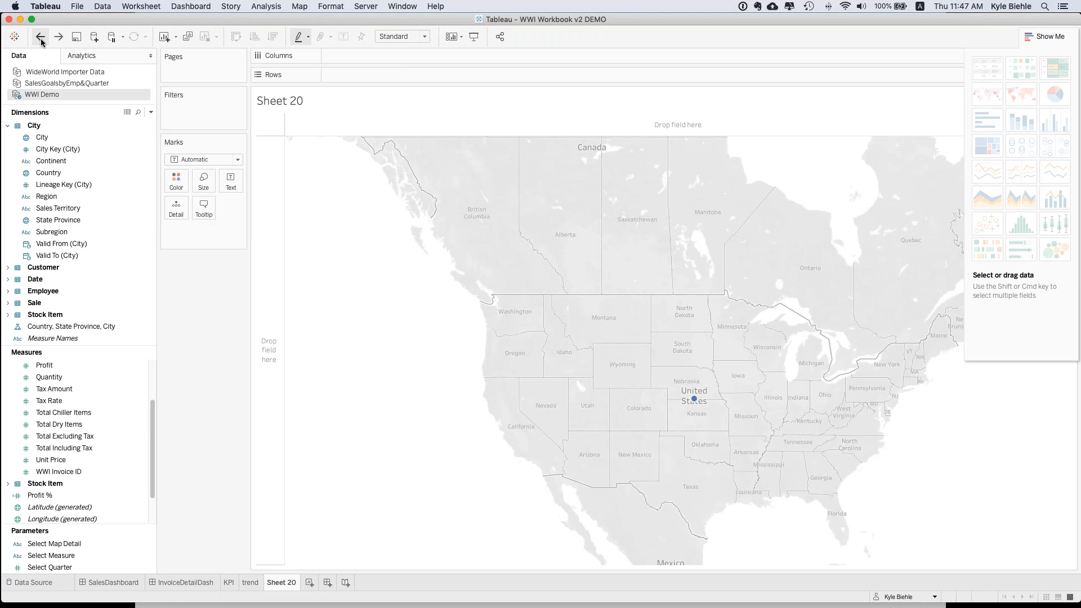
Step: Plot State Province as a symbol map on Sheet 20 and hide the Show Me chart options
double_click(63, 221)
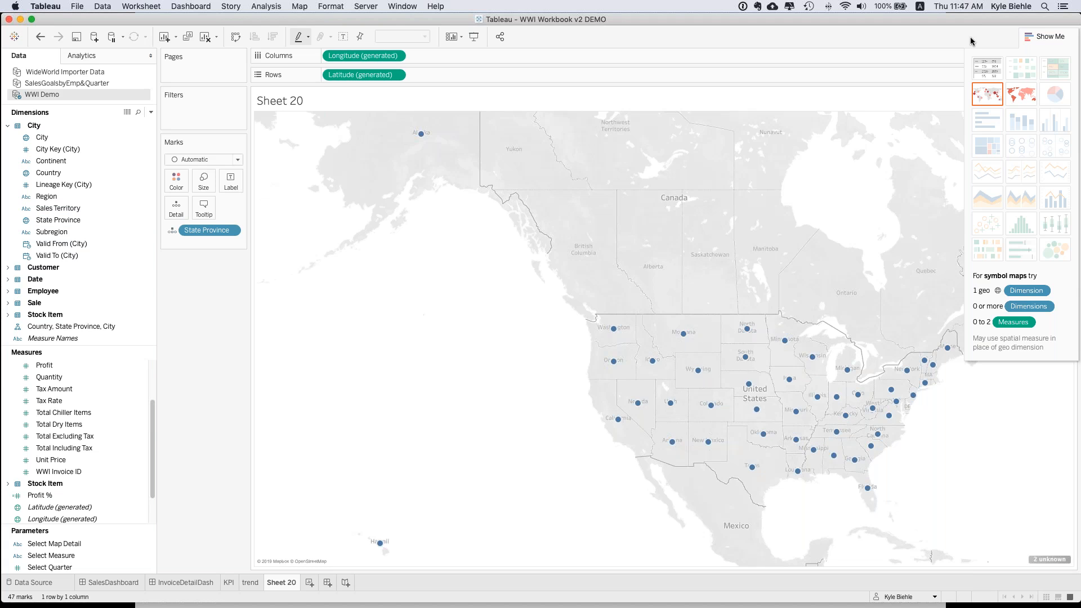
click(1044, 36)
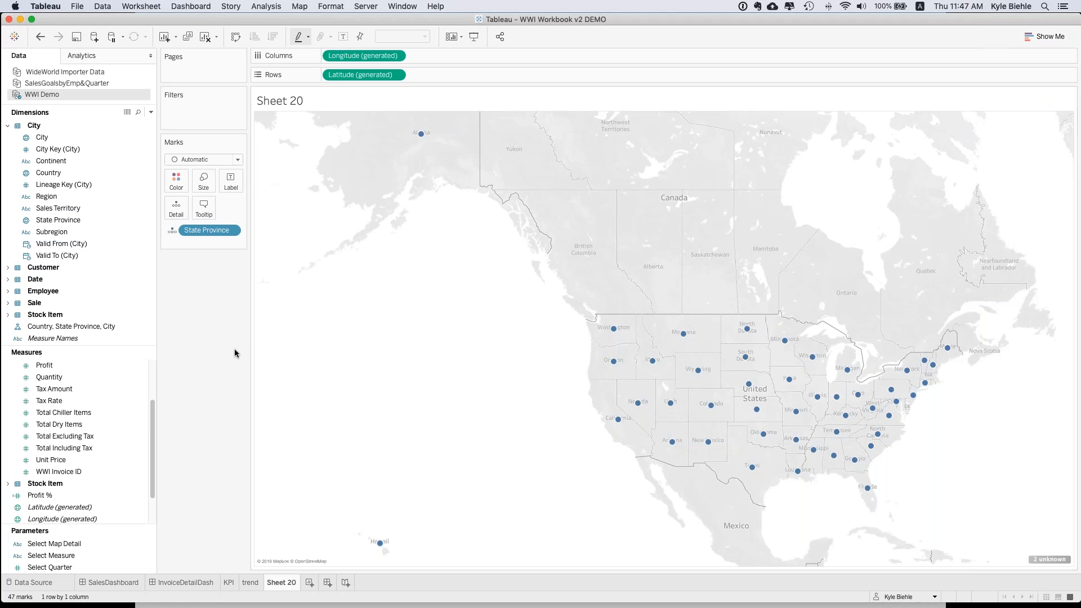
Step: Size the state marks on the map by Total Excluding Tax
click(77, 441)
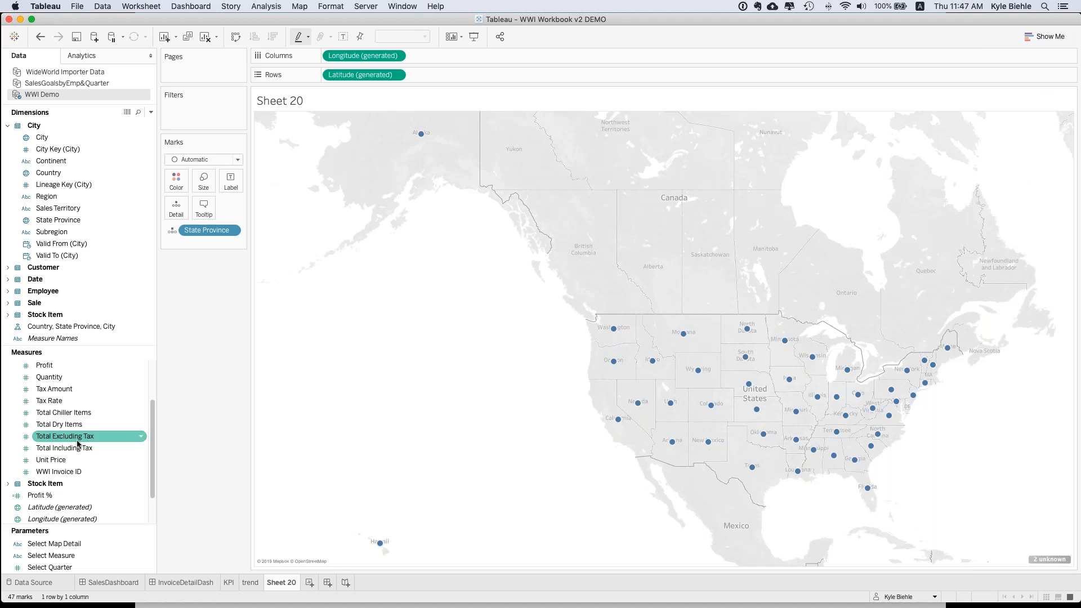
double_click(77, 440)
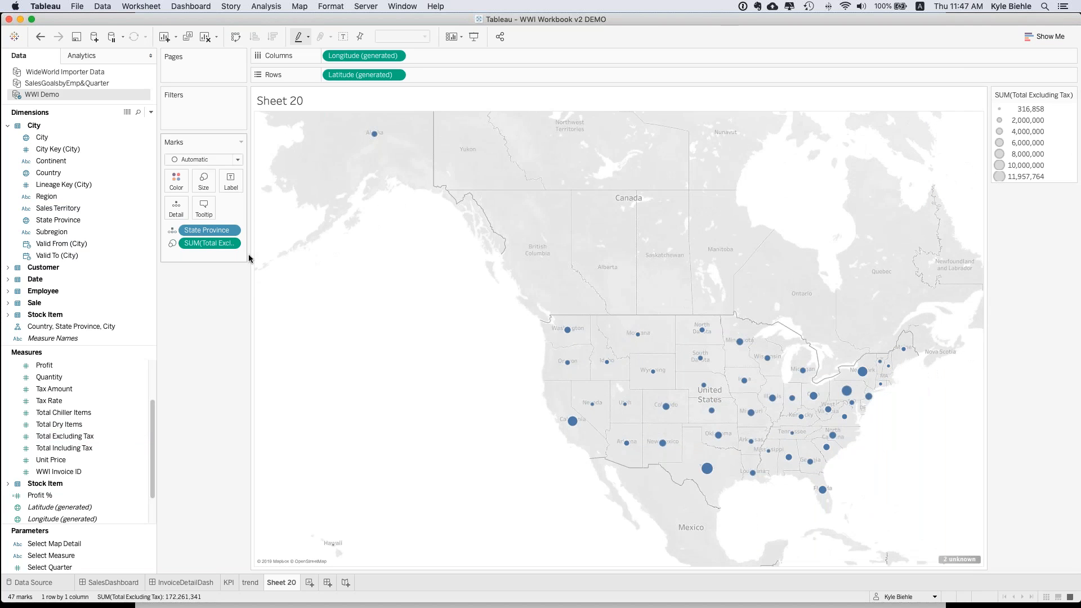
mouse_move(574, 425)
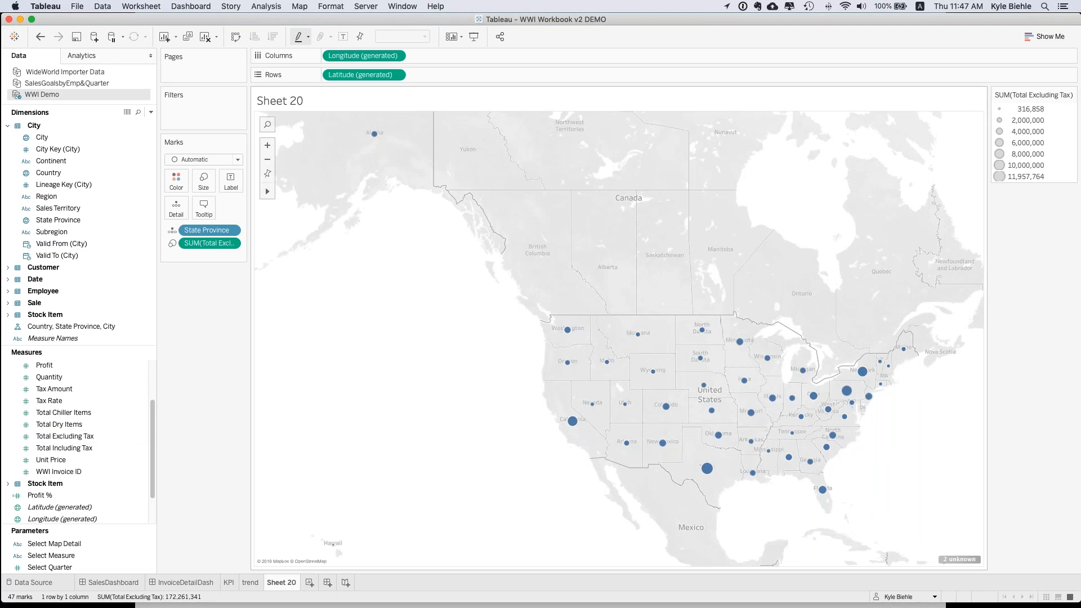
Step: Collapse the expanded Sale measure group and color the map's state marks by Profit %
click(83, 413)
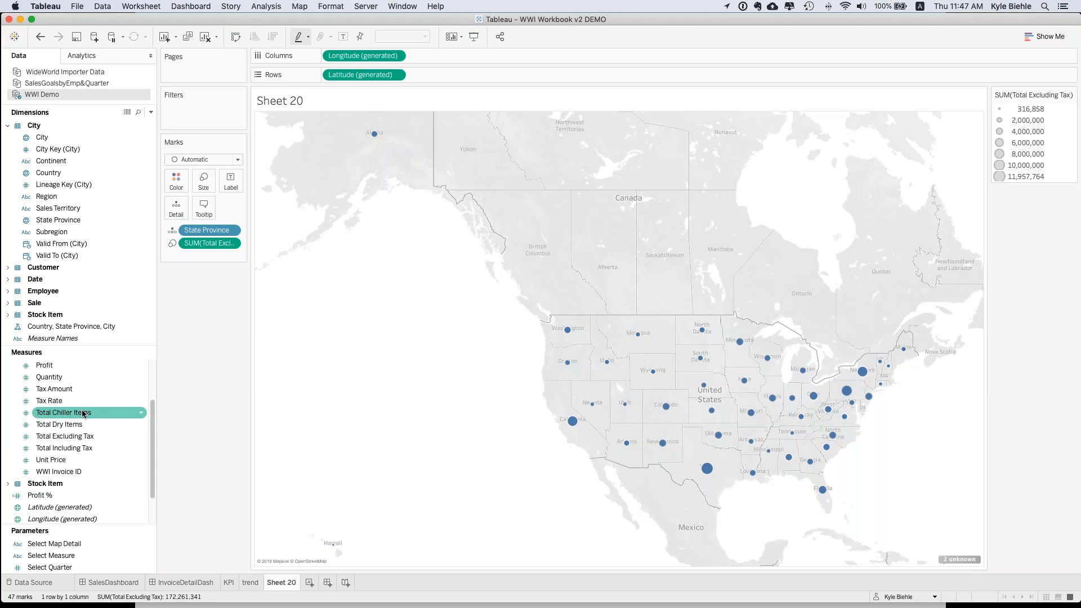
scroll(83, 414, up, 3)
click(7, 389)
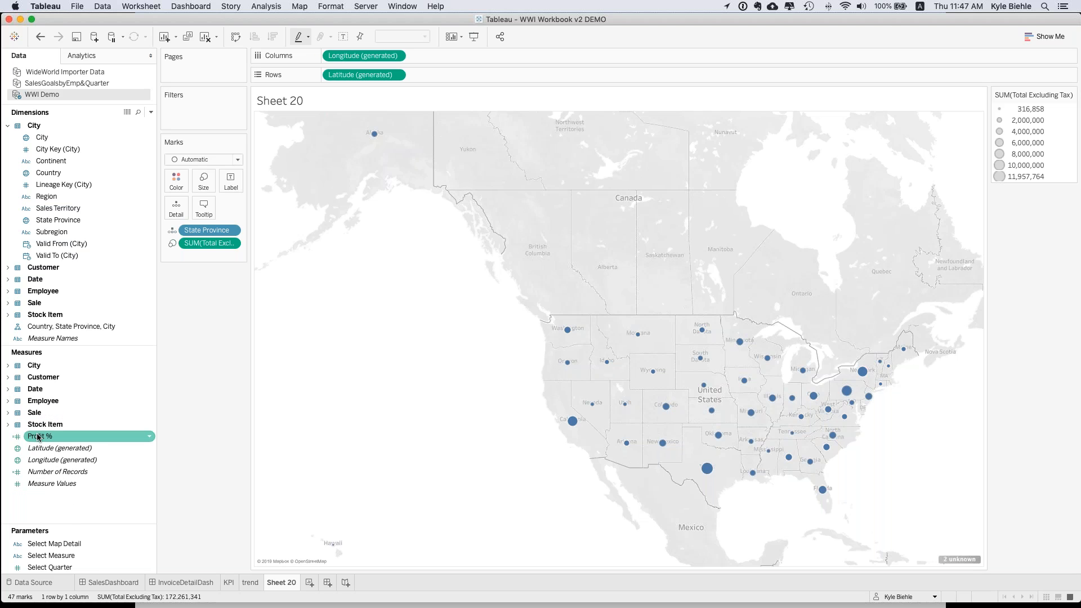
drag(39, 437, 176, 180)
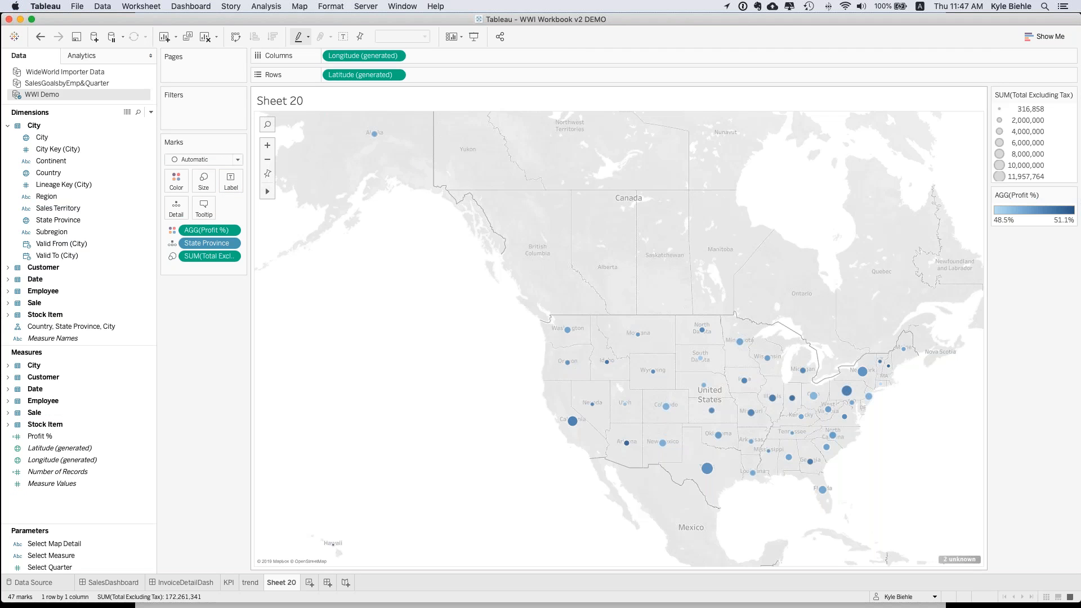
Step: Change the map's Profit % color palette to Red-Black Diverging
click(1071, 195)
click(837, 296)
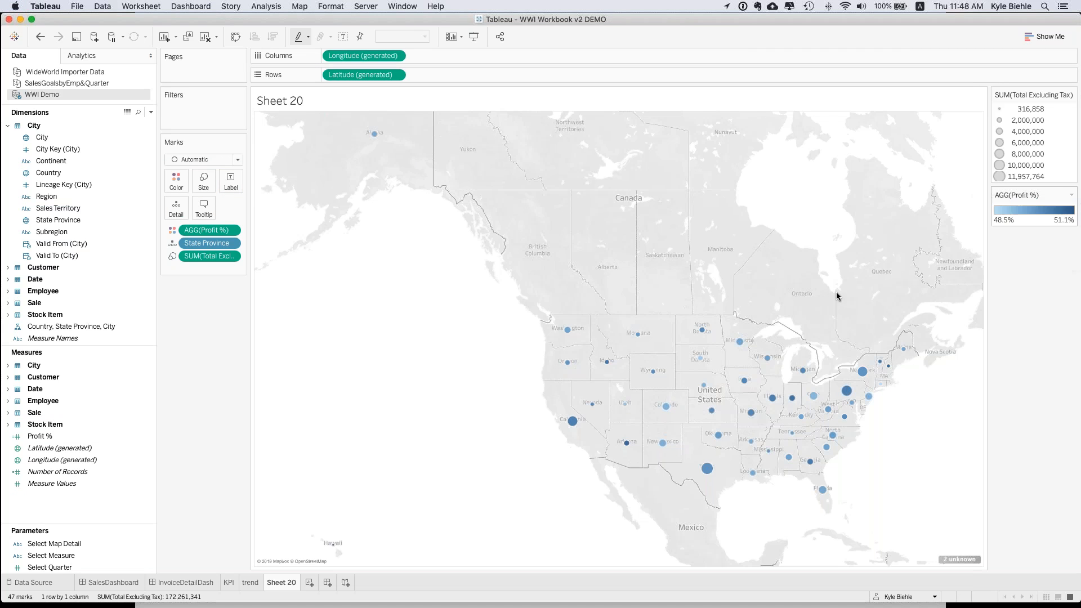
click(649, 248)
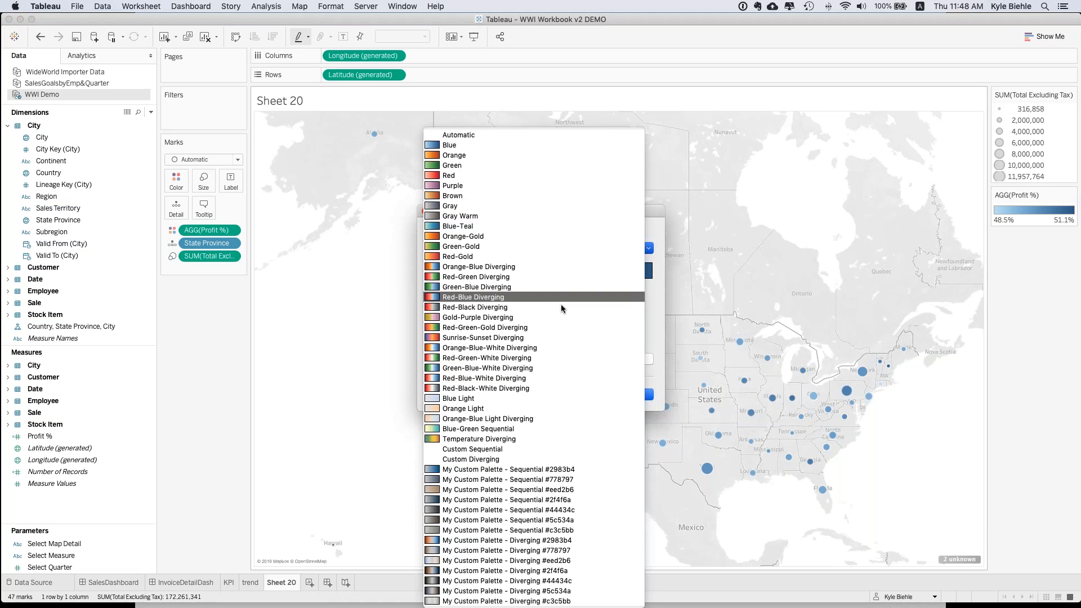
click(561, 308)
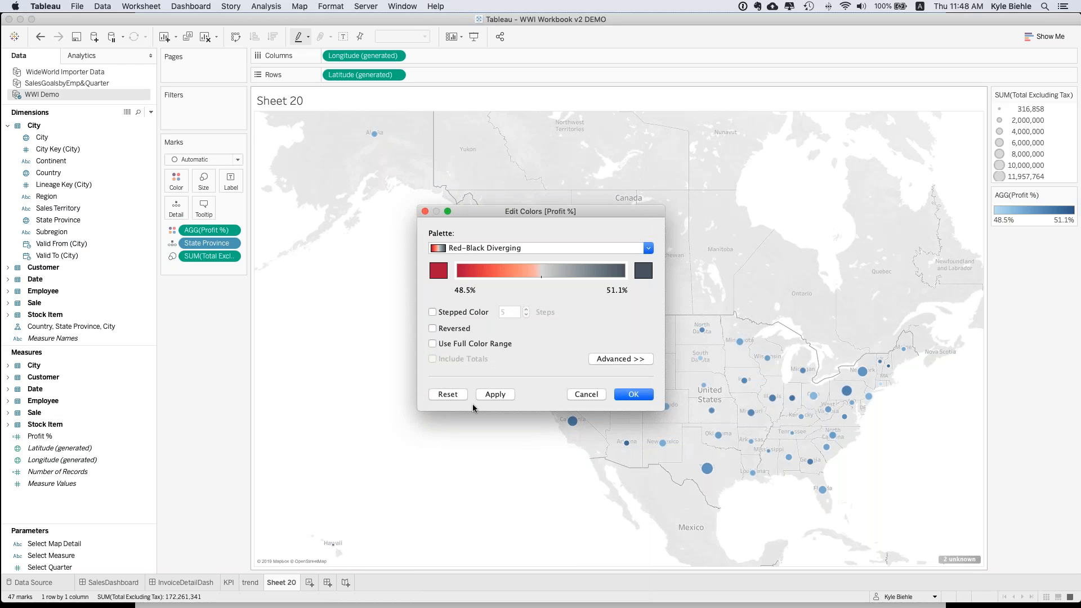
click(488, 394)
click(626, 395)
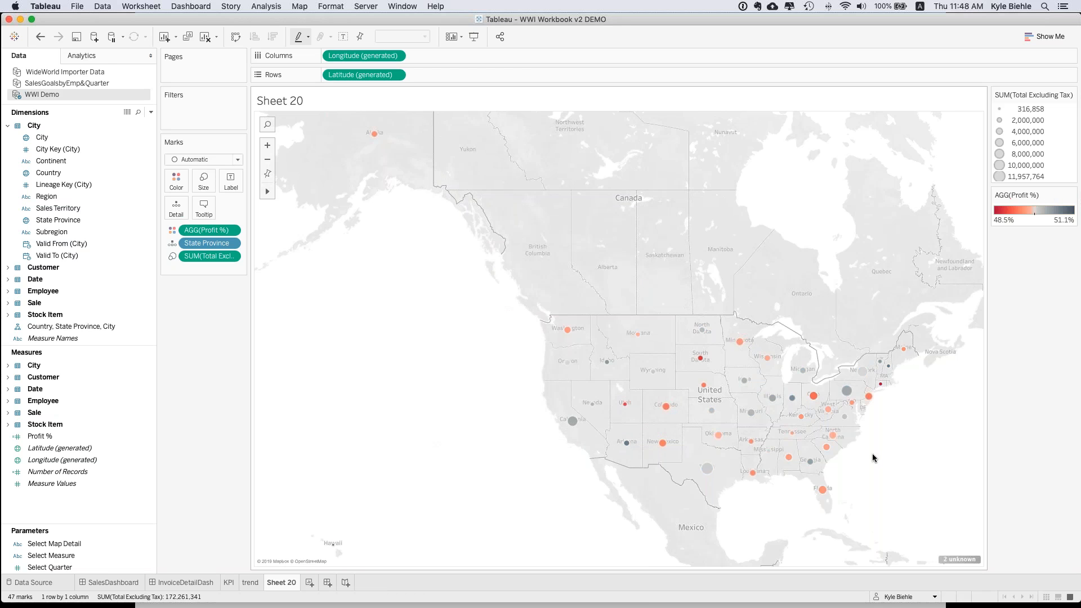
Step: Rename the Sheet 20 worksheet as map
double_click(279, 586)
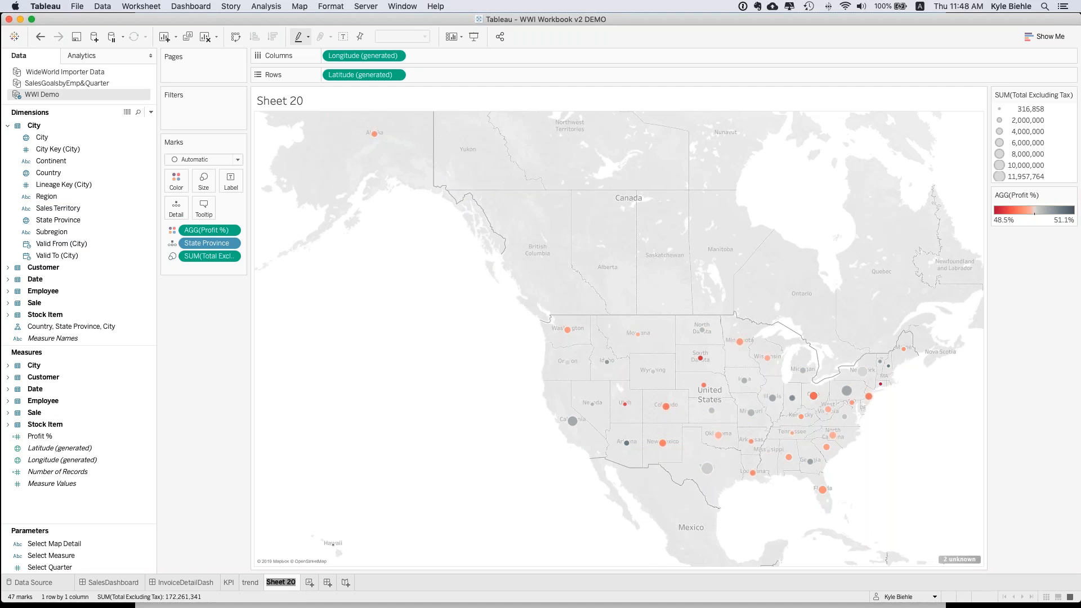
text(map)
click(248, 582)
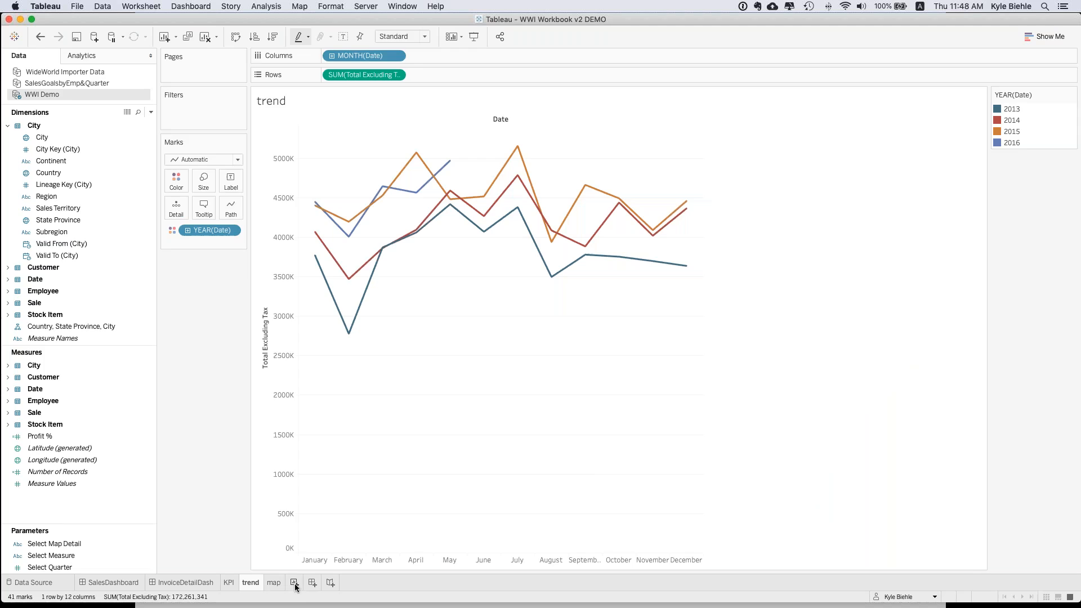
Step: Create a new dashboard and add the KPI and trend sheets side by side
click(312, 586)
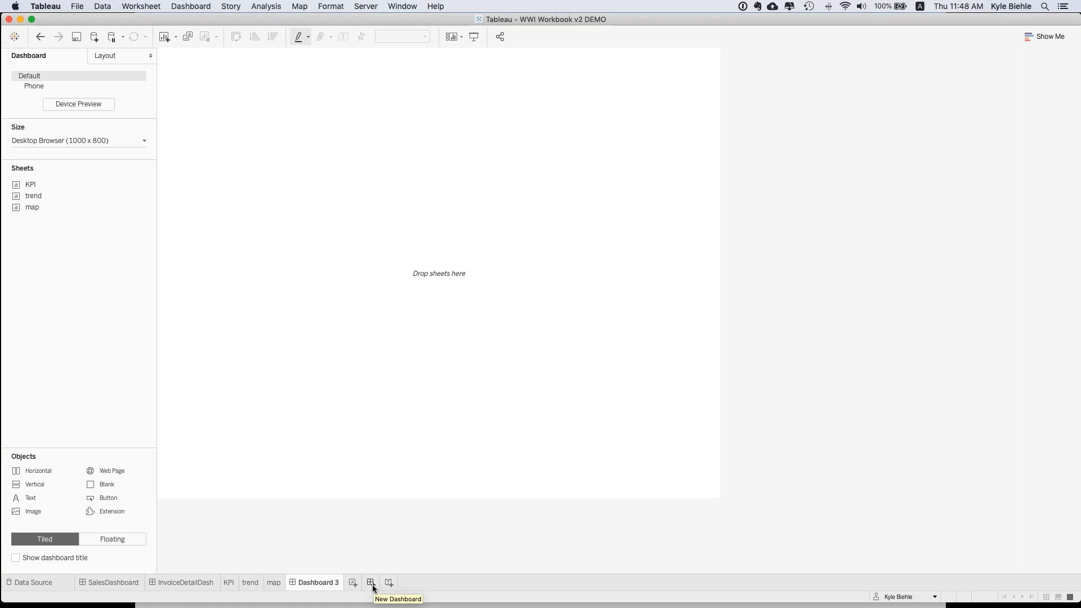
mouse_move(89, 182)
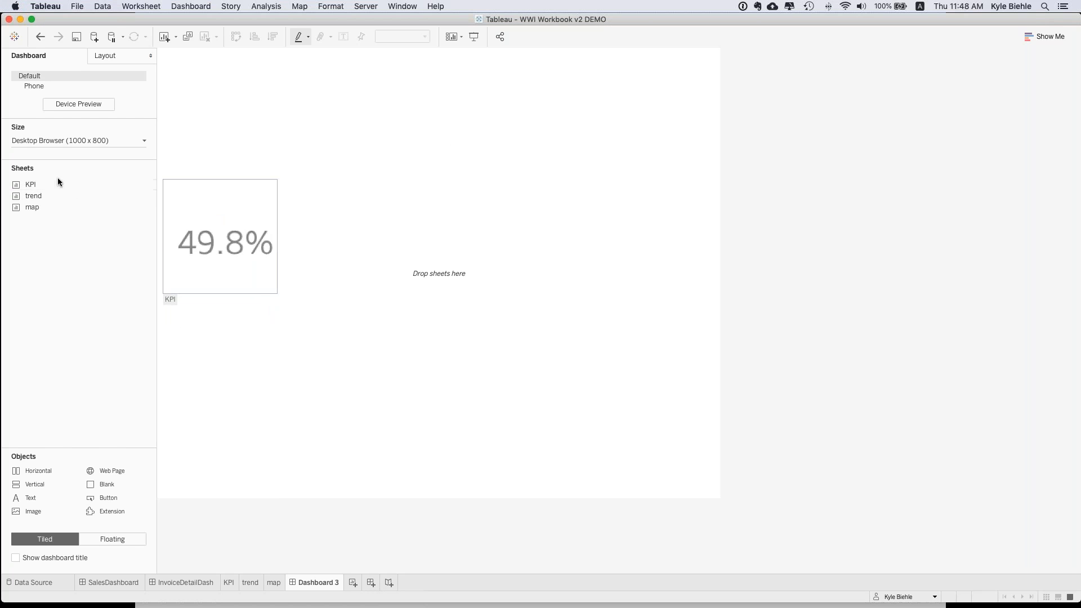
mouse_move(50, 208)
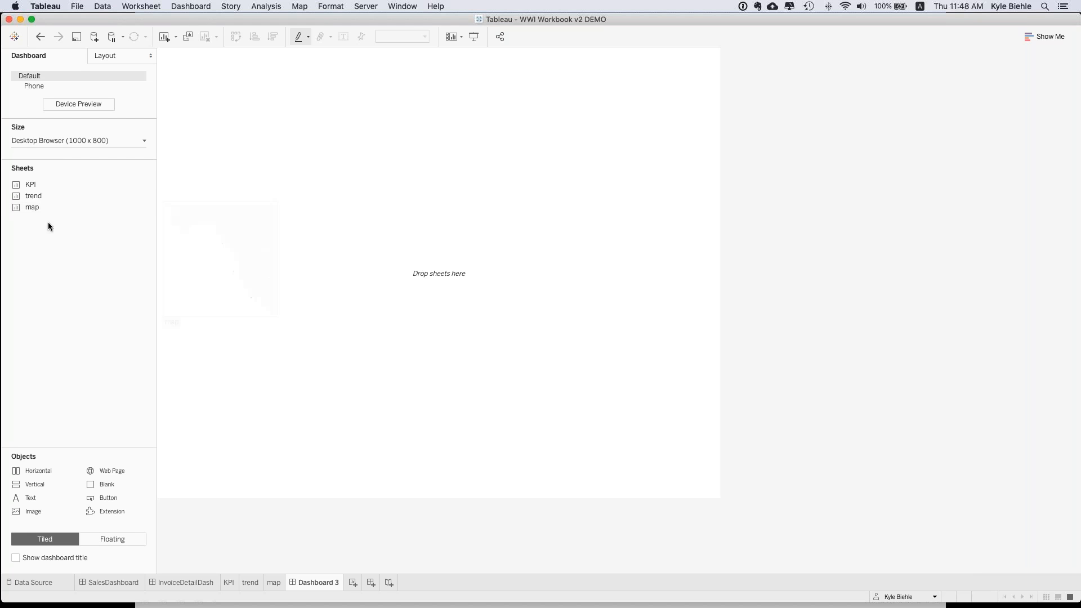
mouse_move(39, 186)
double_click(39, 184)
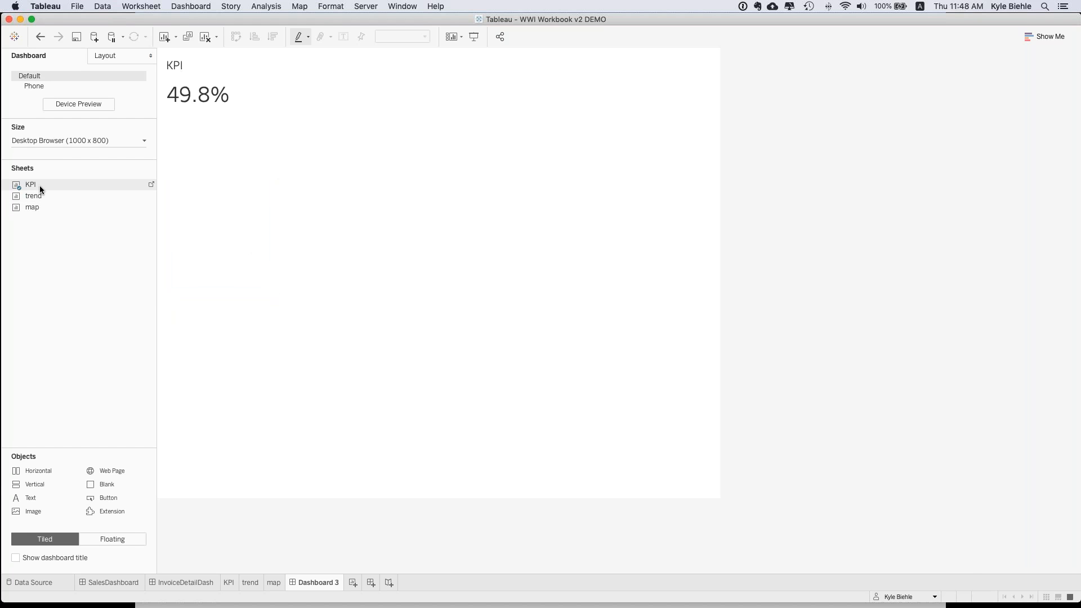
double_click(84, 194)
Step: Add the map sheet across the dashboard below KPI and trend, and widen the trend chart by narrowing the KPI
mouse_move(36, 207)
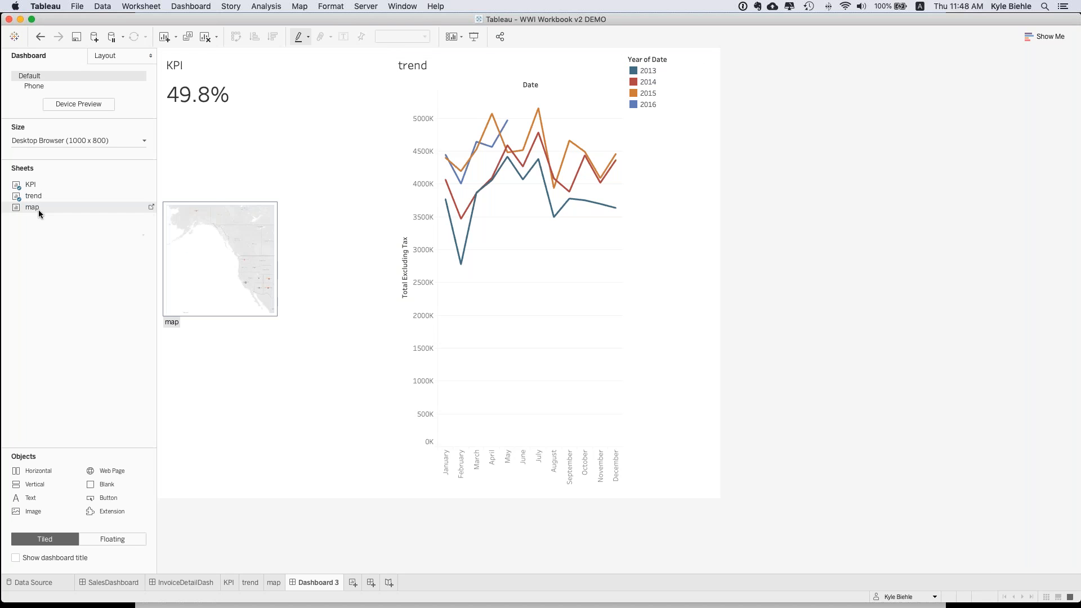
mouse_move(35, 208)
mouse_down()
mouse_move(415, 465)
mouse_move(407, 486)
mouse_up()
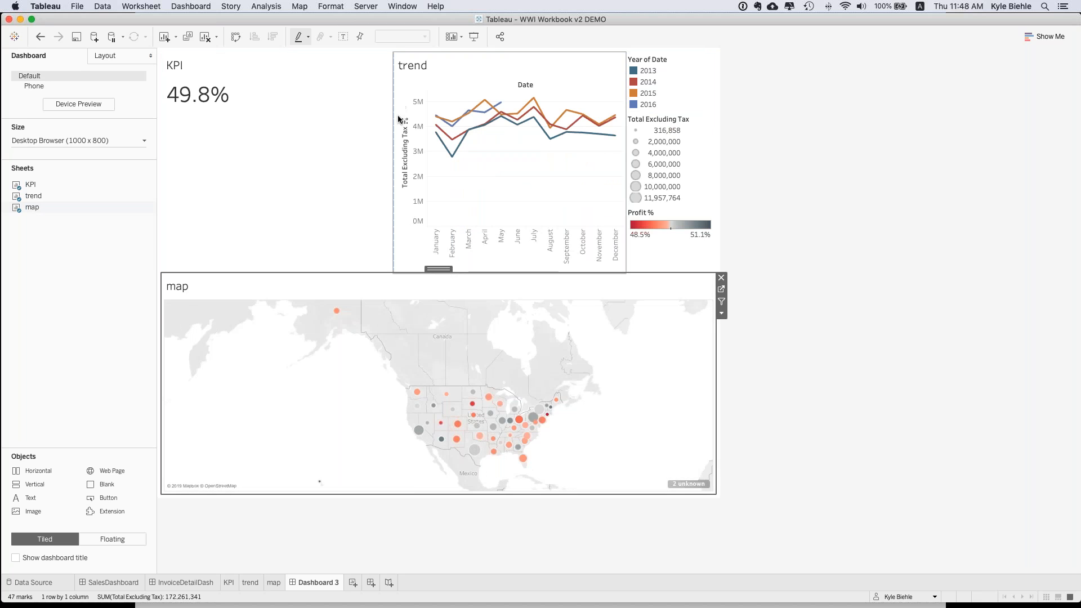
drag(394, 118, 297, 118)
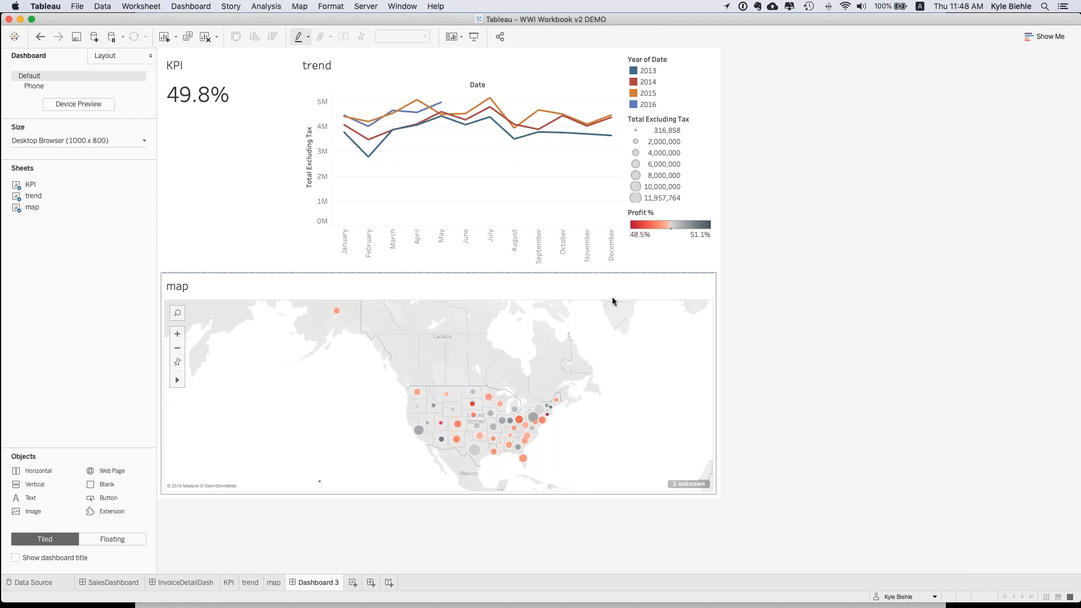
Step: Set the map to be used as a filter for the dashboard
click(642, 287)
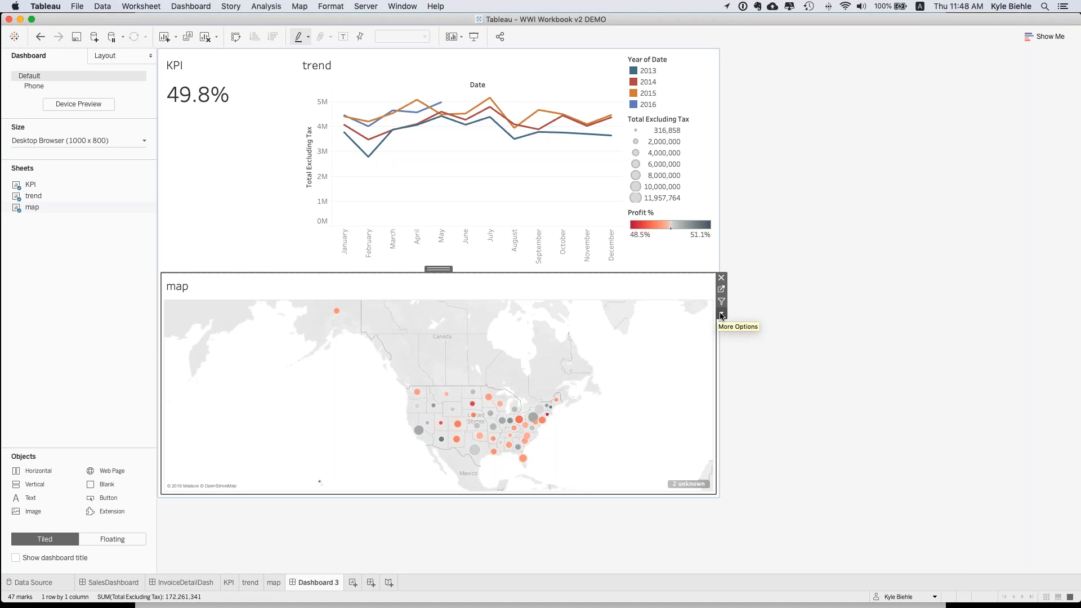
click(719, 316)
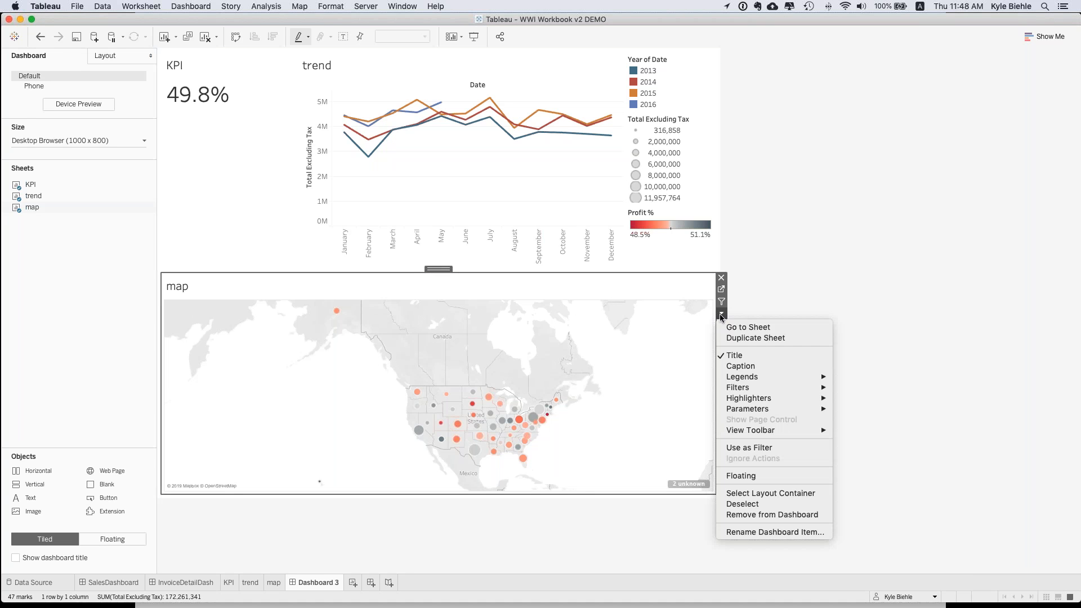
click(749, 448)
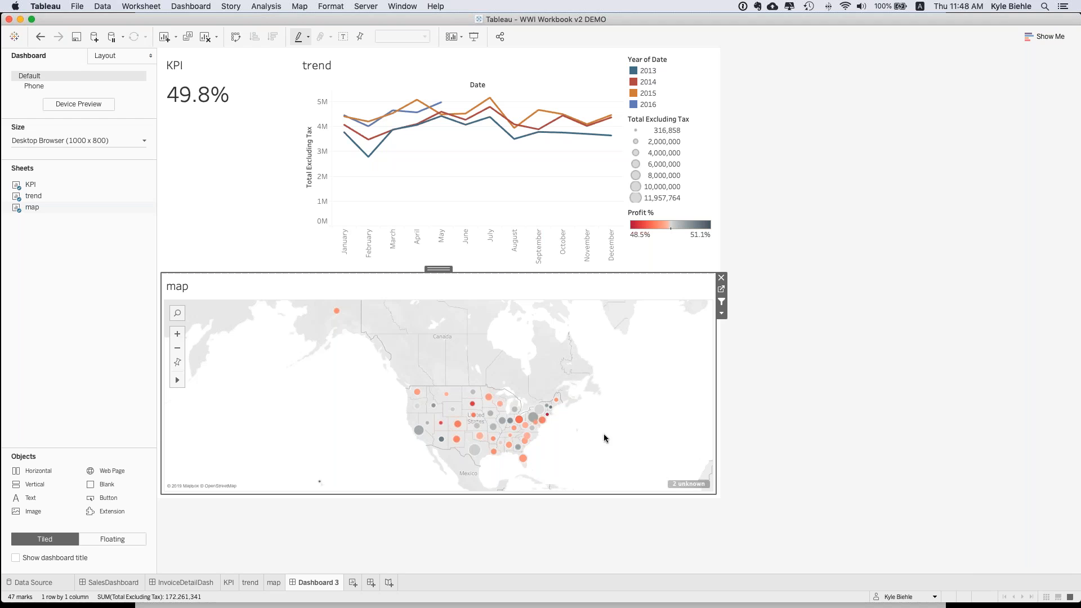
Step: Test the map filter on New Mexico and the state just north of it, and clear the selection
click(459, 441)
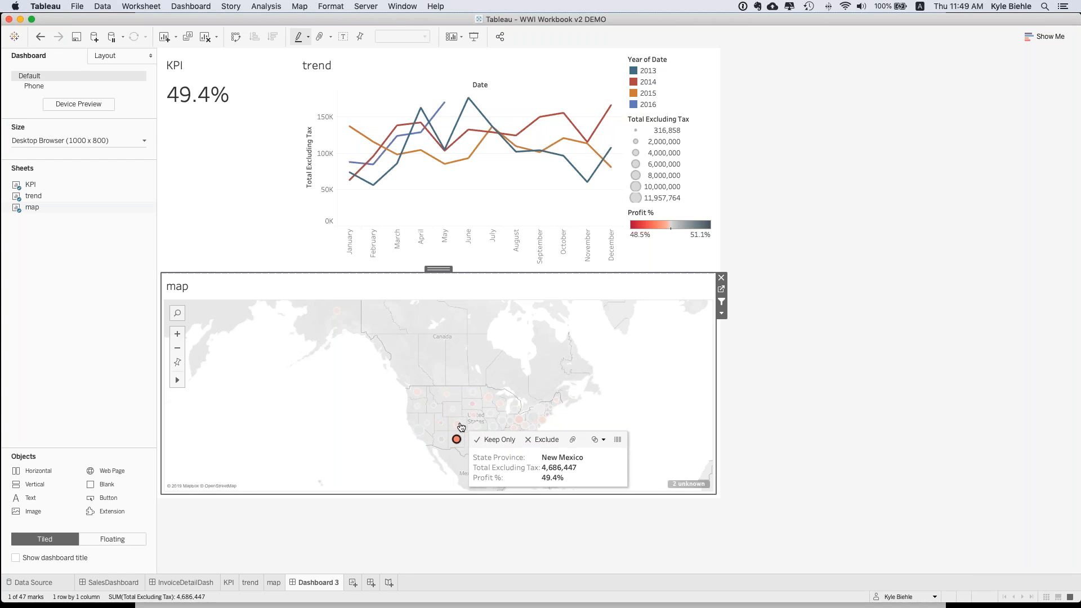
click(459, 423)
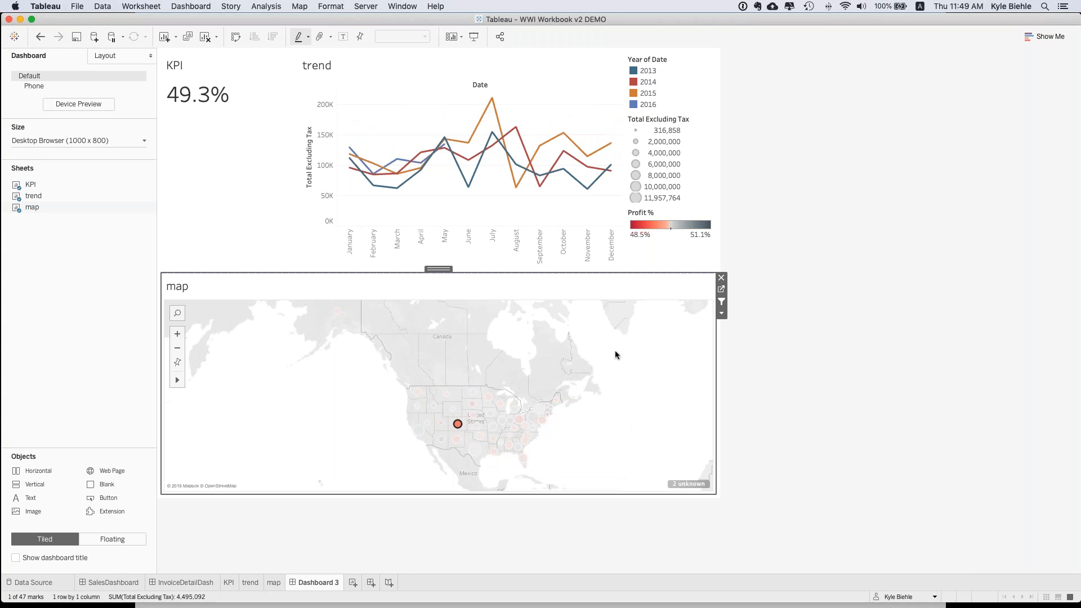
click(619, 383)
Step: Use the trend chart as a dashboard filter and filter by its August 2013 point
click(620, 138)
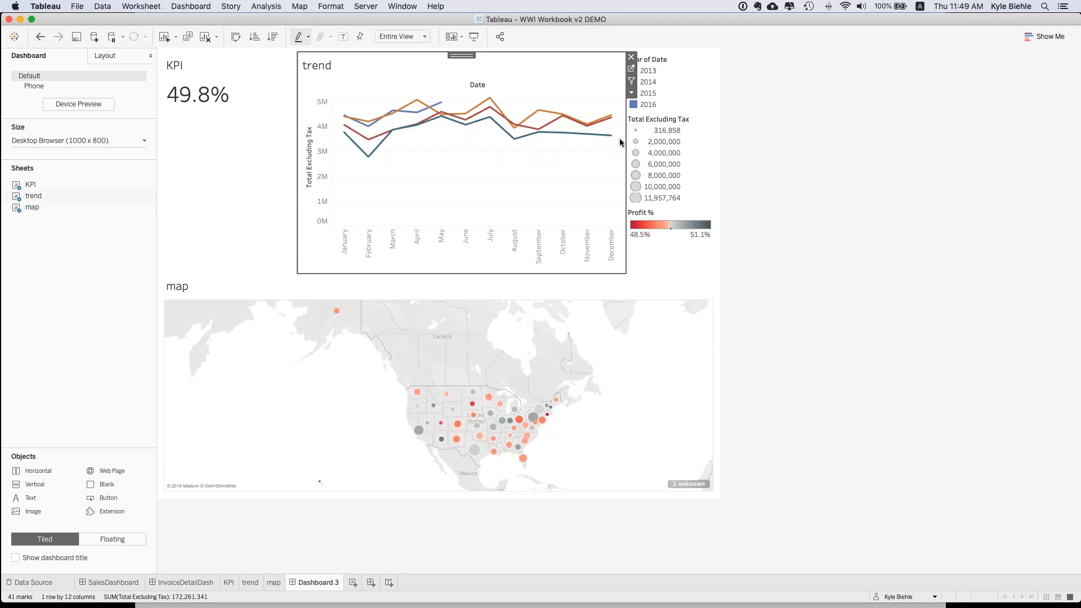
click(632, 94)
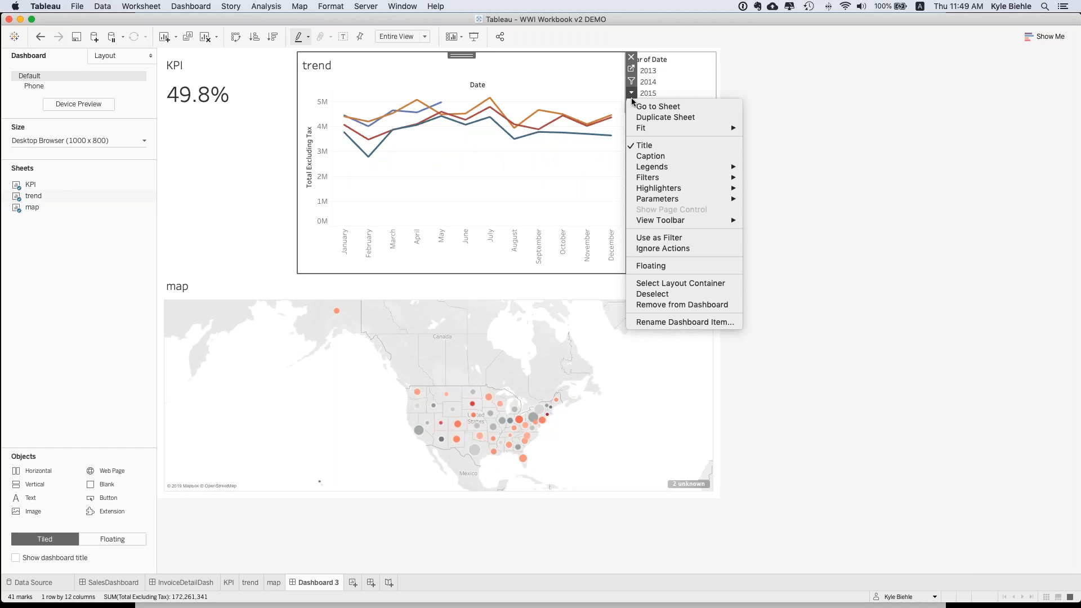
click(662, 241)
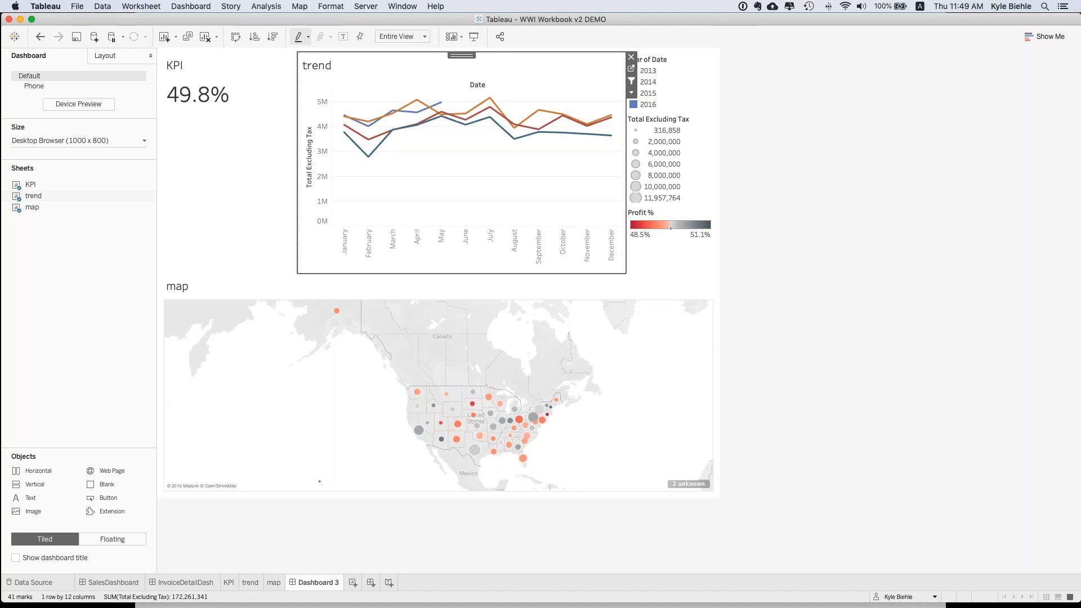
click(515, 142)
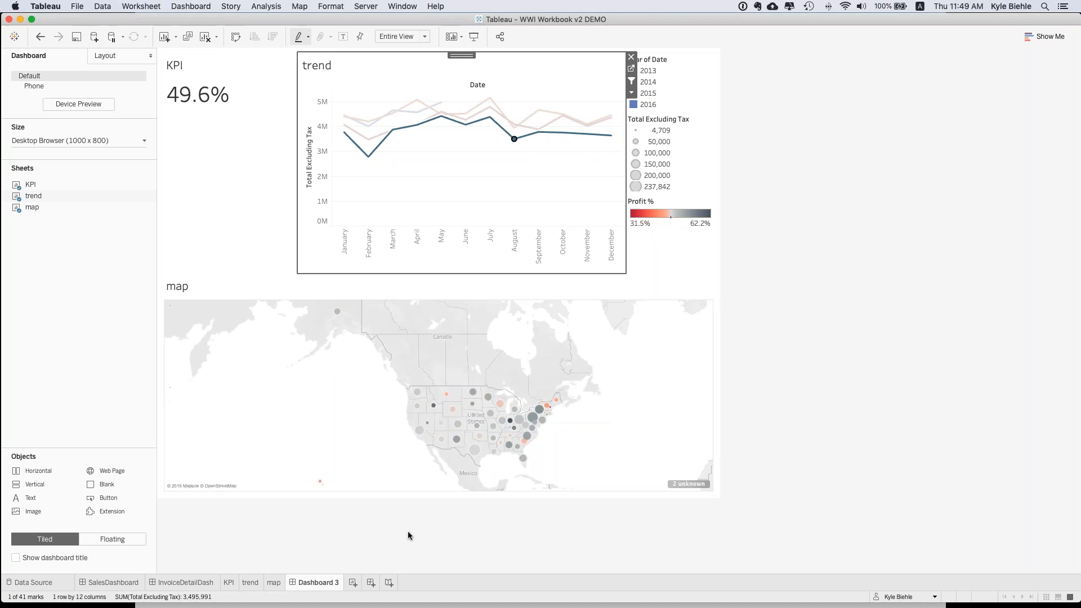
Step: Open the SalesDashboard and set its Select Measure parameter to Monthly Sales
click(115, 582)
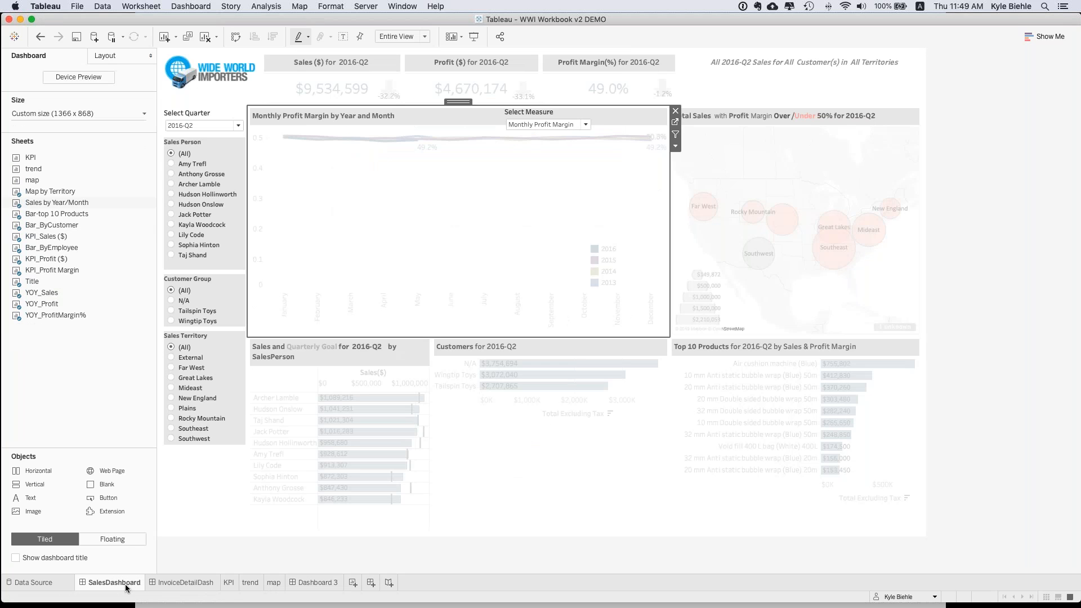
click(586, 125)
click(570, 137)
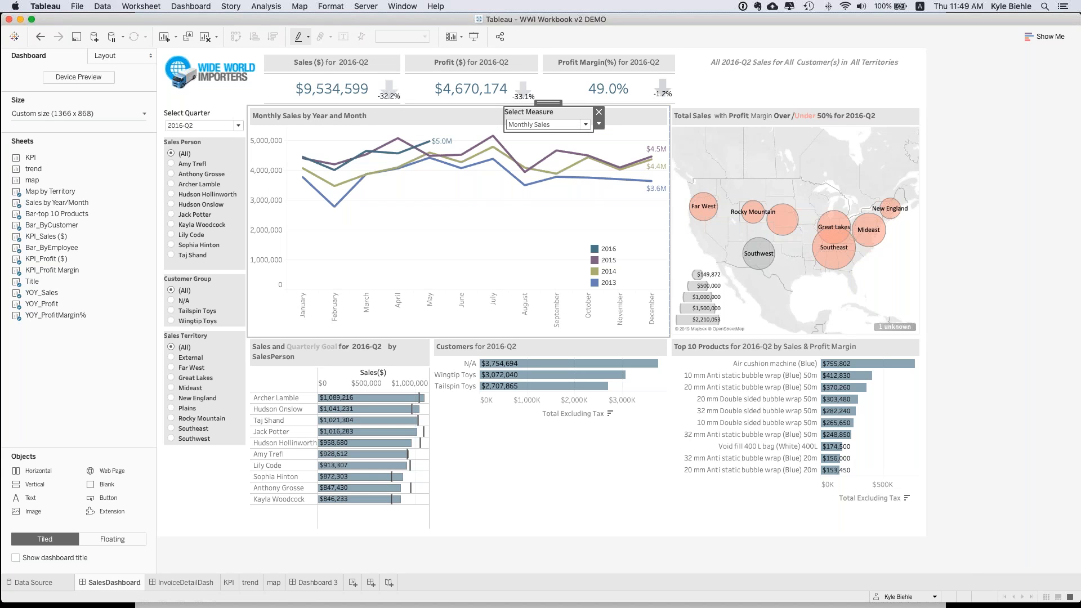
Step: Collapse the Dashboard side pane and set the SalesDashboard's quarter to 2015-Q2
click(150, 57)
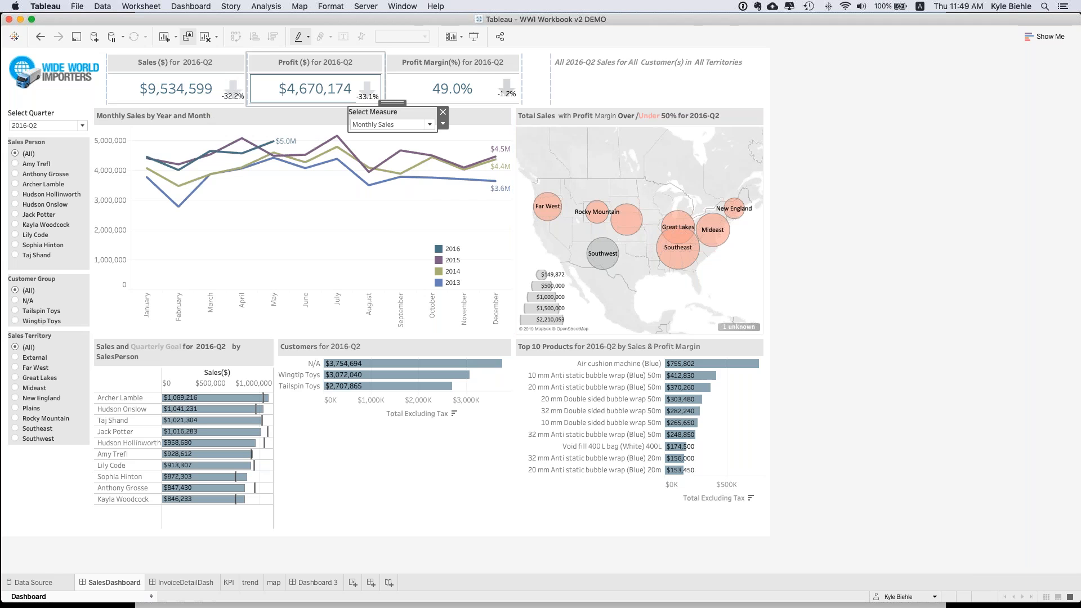
click(82, 125)
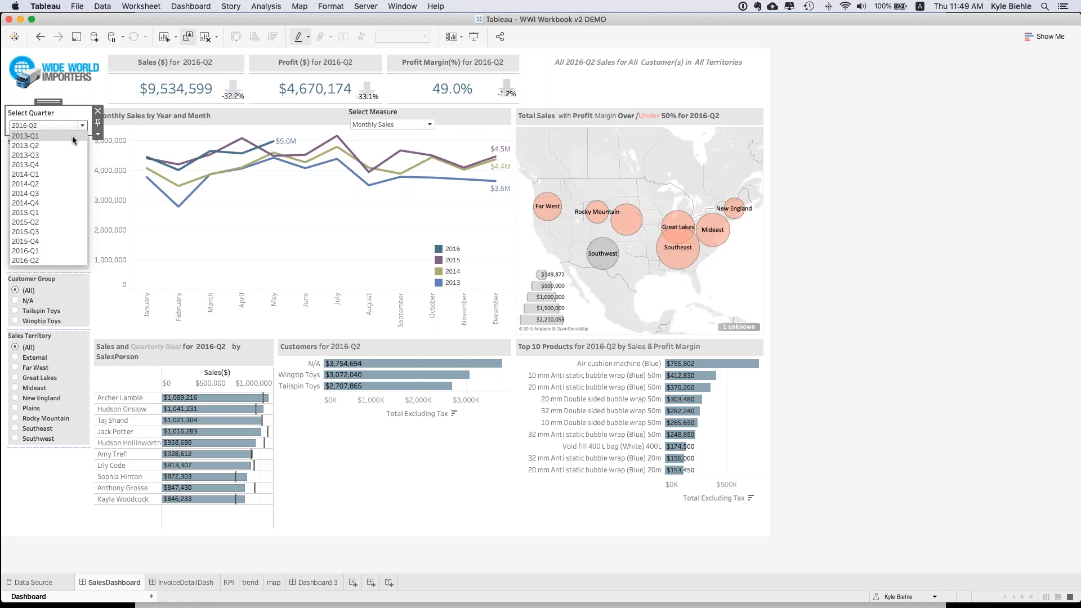
click(62, 224)
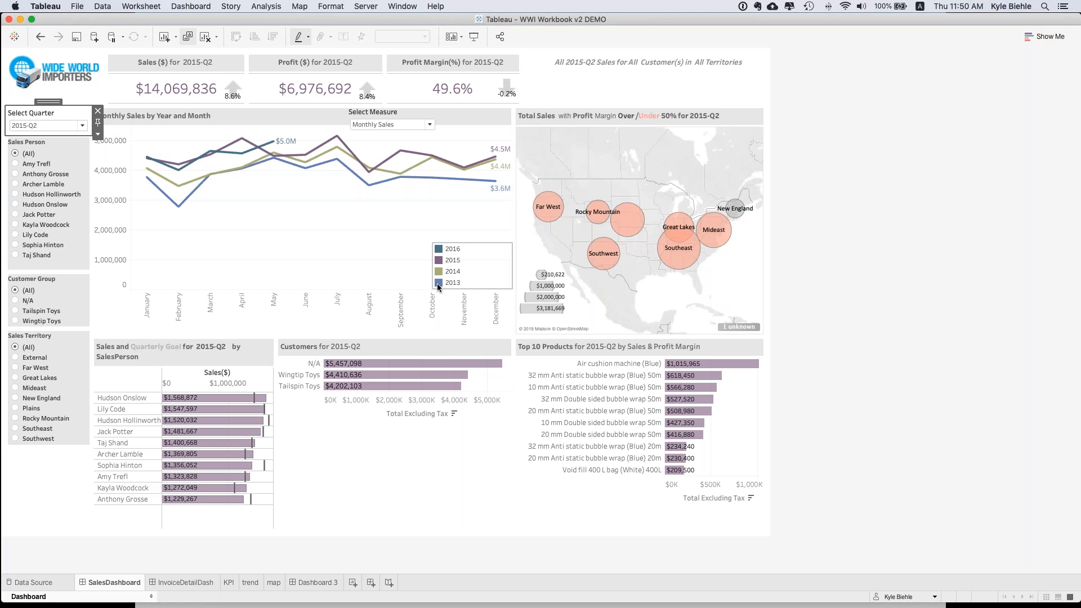
click(82, 126)
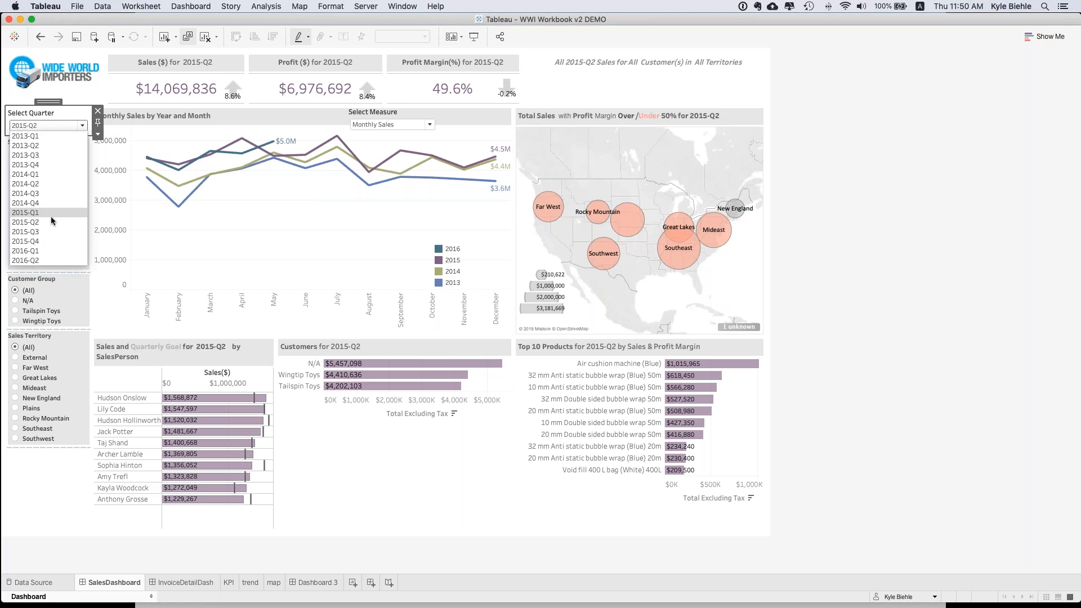
click(50, 226)
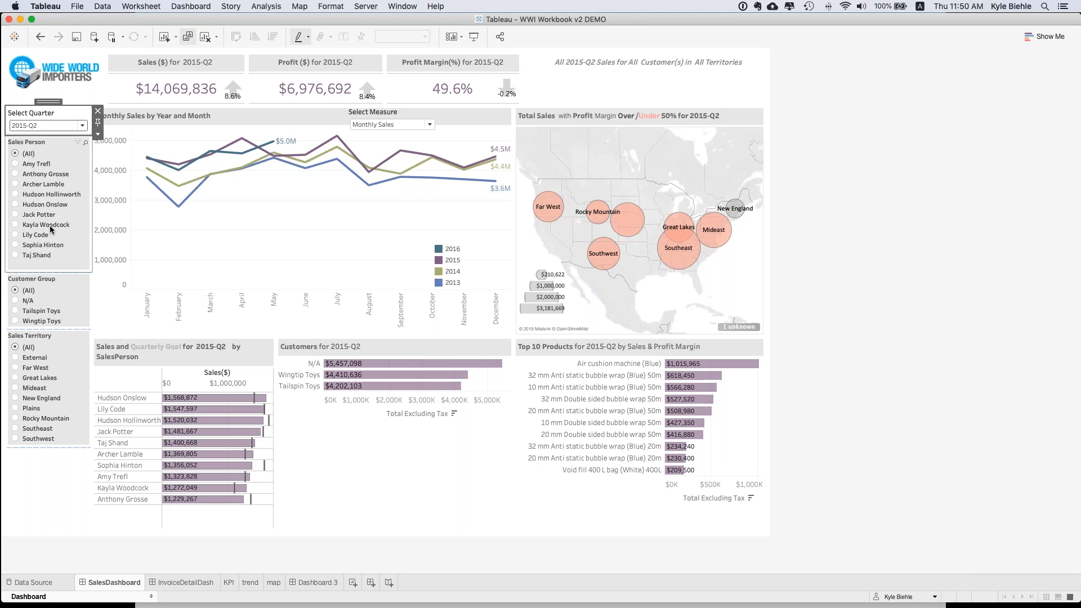
Step: Set the SalesDashboard's quarter to 2014-Q1
click(66, 125)
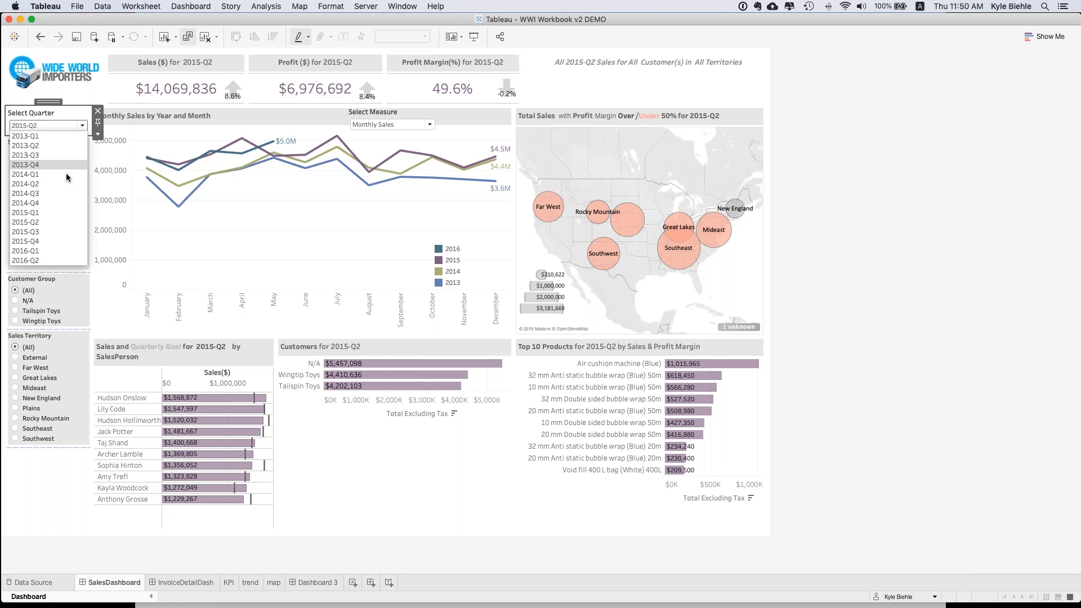
click(66, 174)
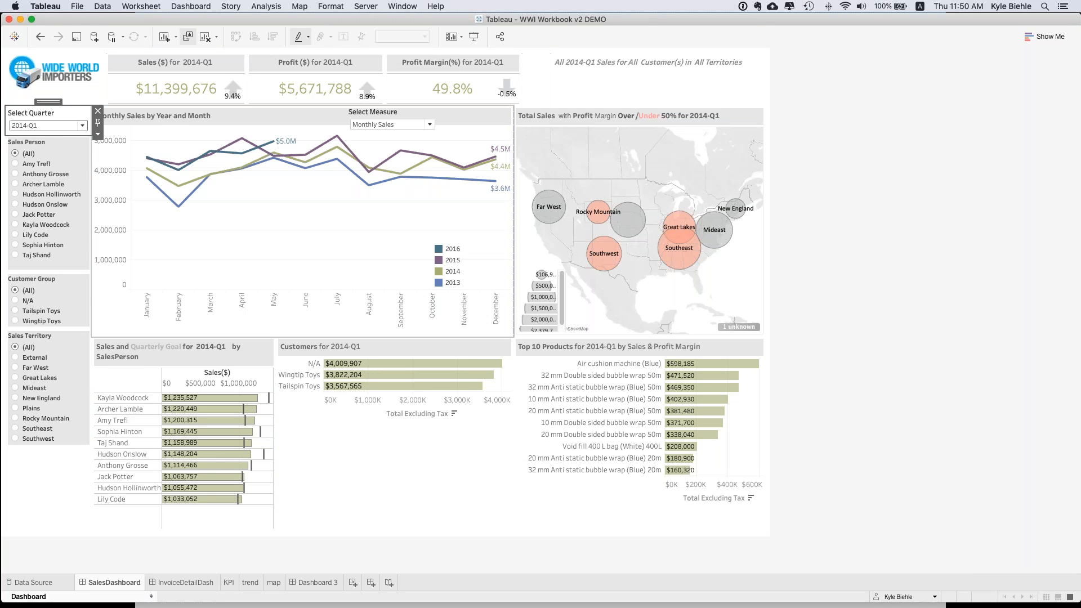
Step: Switch the Sales Person filter to a multiple values dropdown and return it to a single value list
click(76, 154)
click(60, 144)
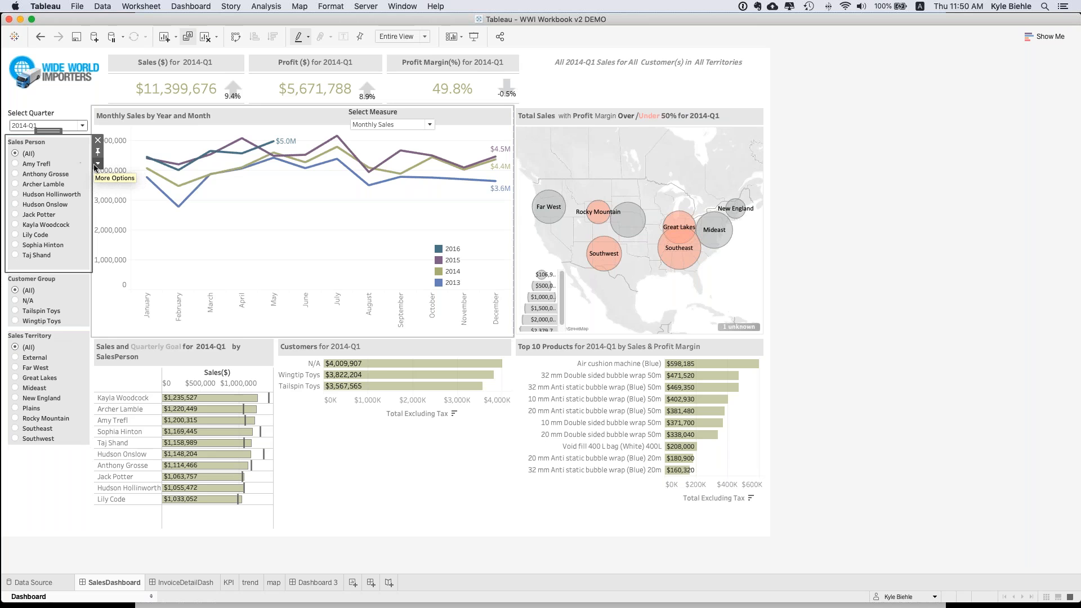
click(98, 164)
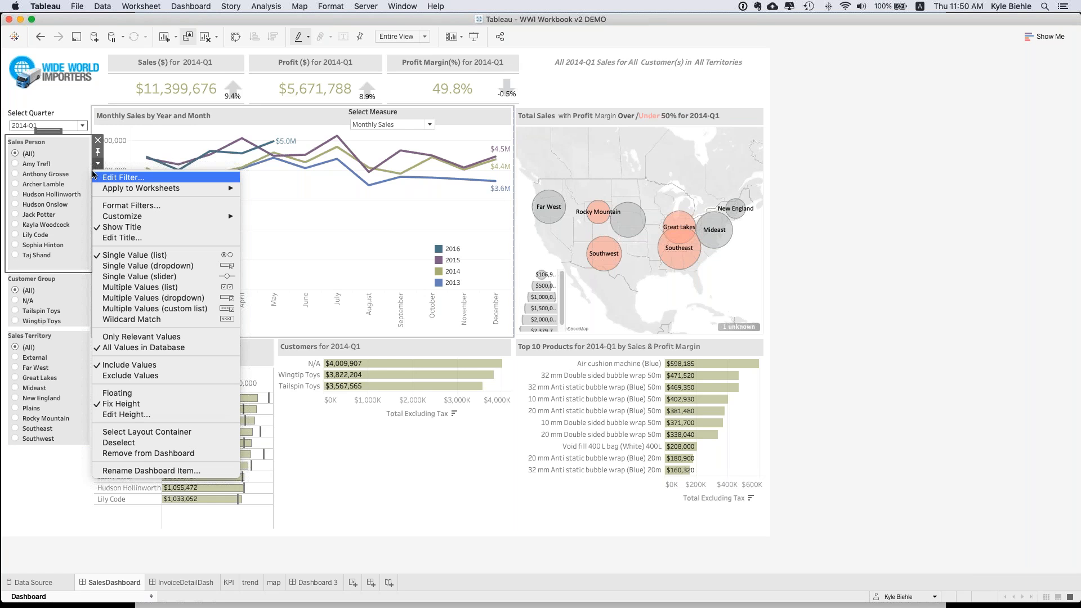
click(53, 141)
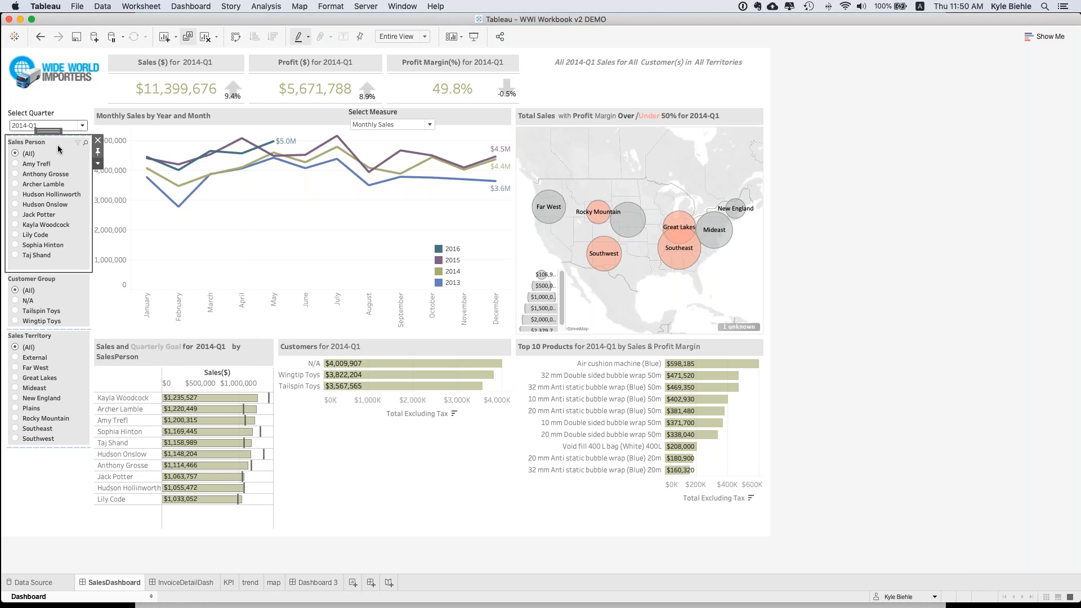
click(97, 164)
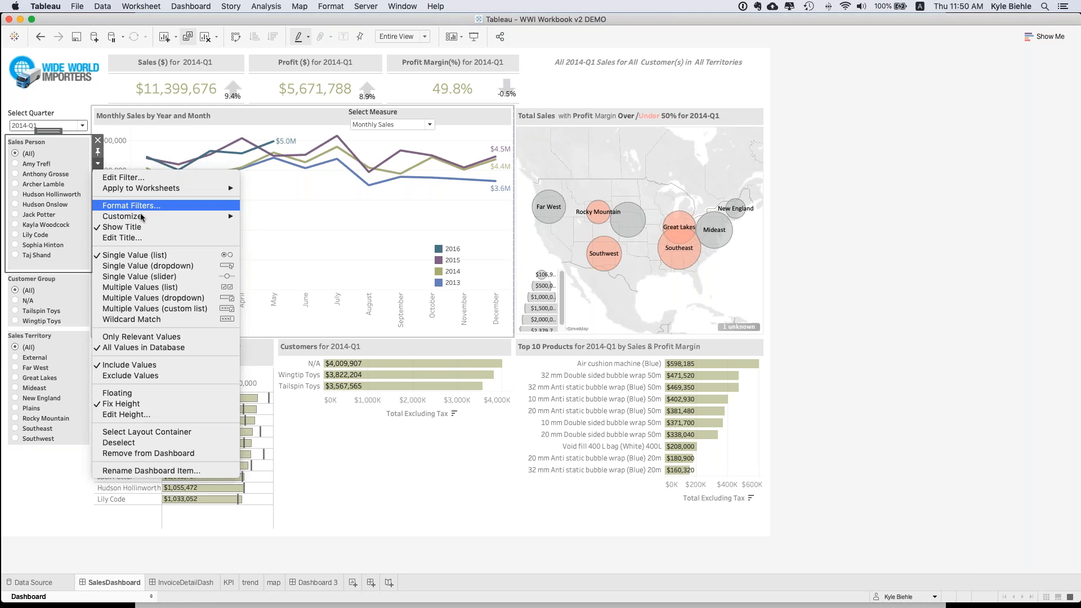
mouse_move(142, 216)
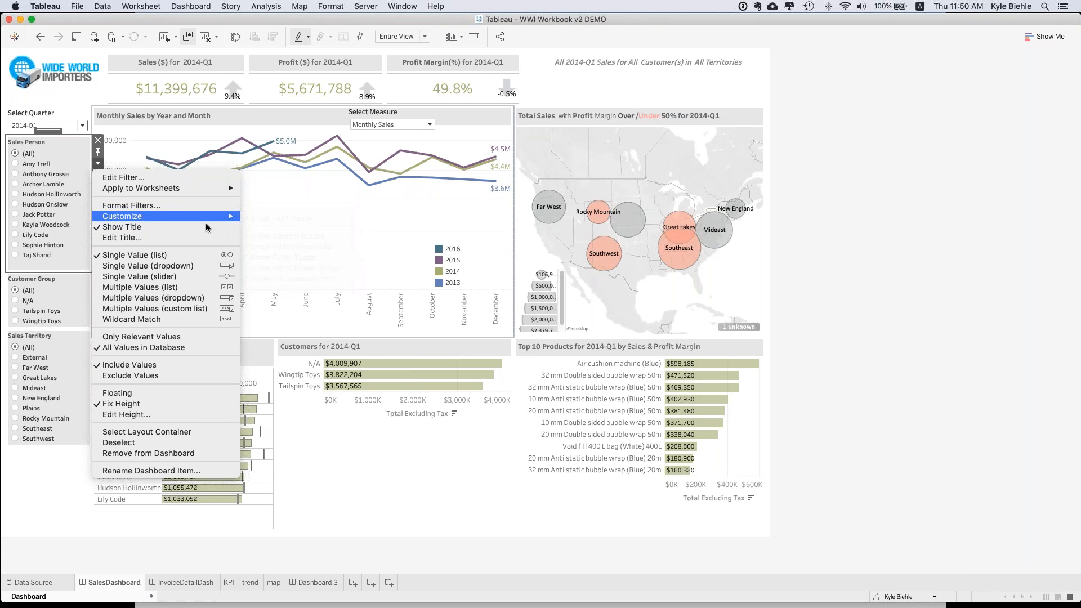
click(195, 299)
click(82, 154)
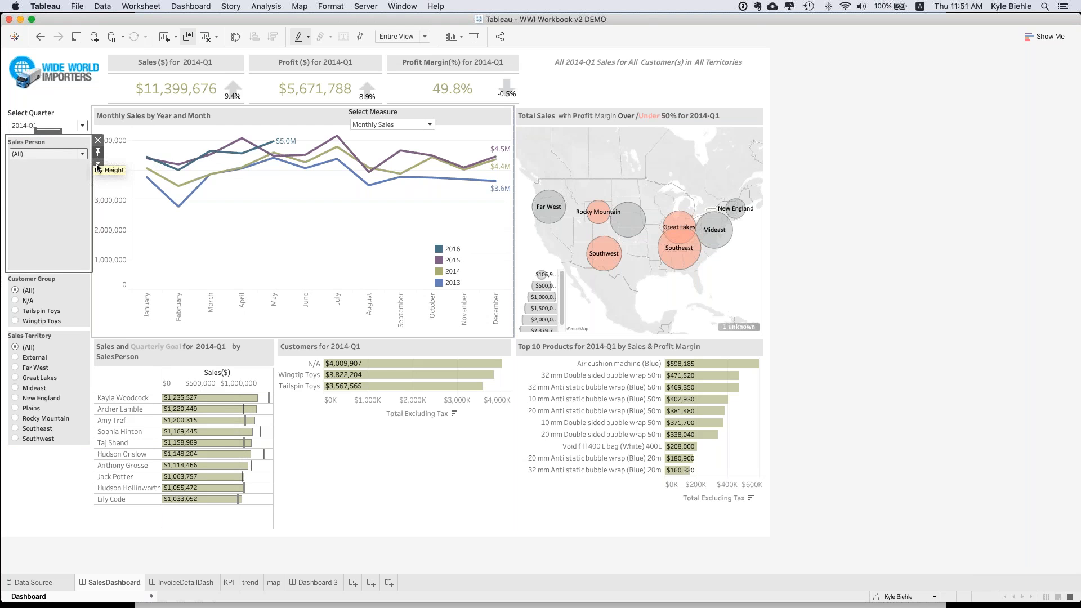
click(98, 163)
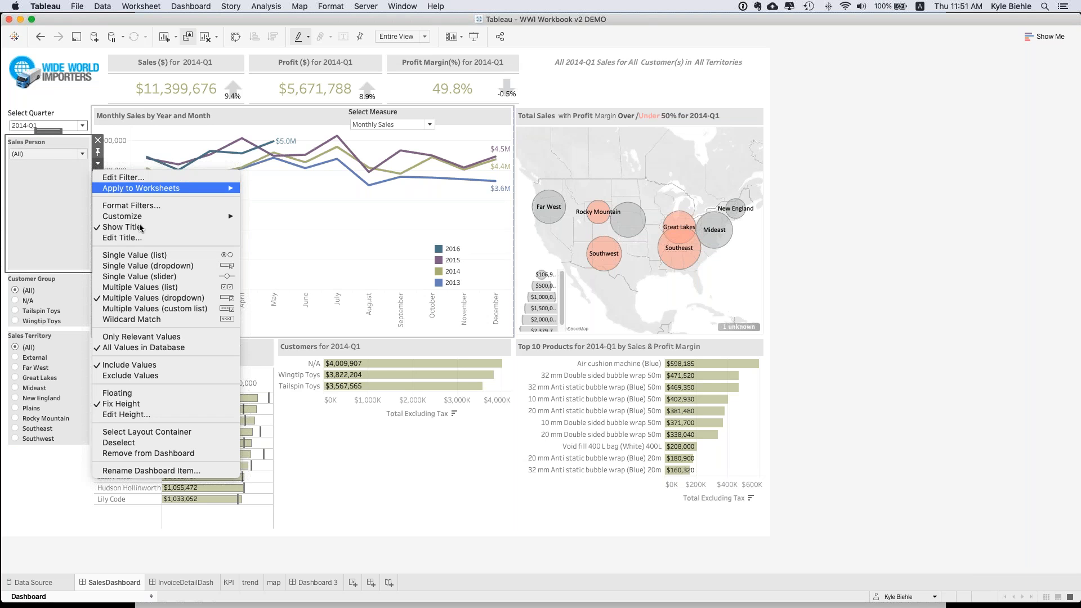
click(154, 254)
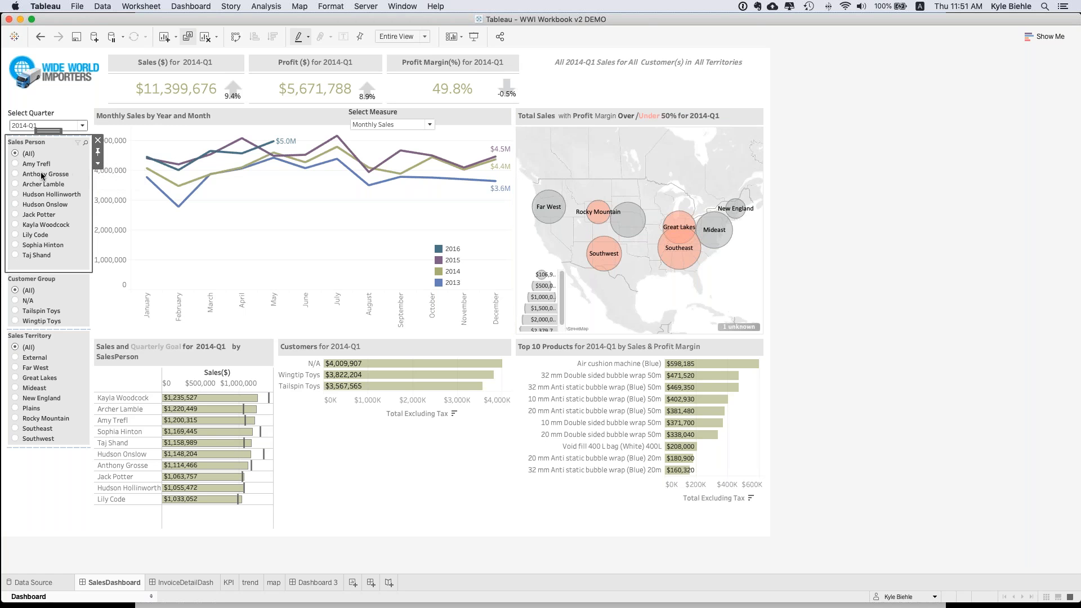
Step: Test the Sales Person filter on three individual salespeople and the Customer Group filter on Tailspin Toys, resetting both to (All)
click(15, 174)
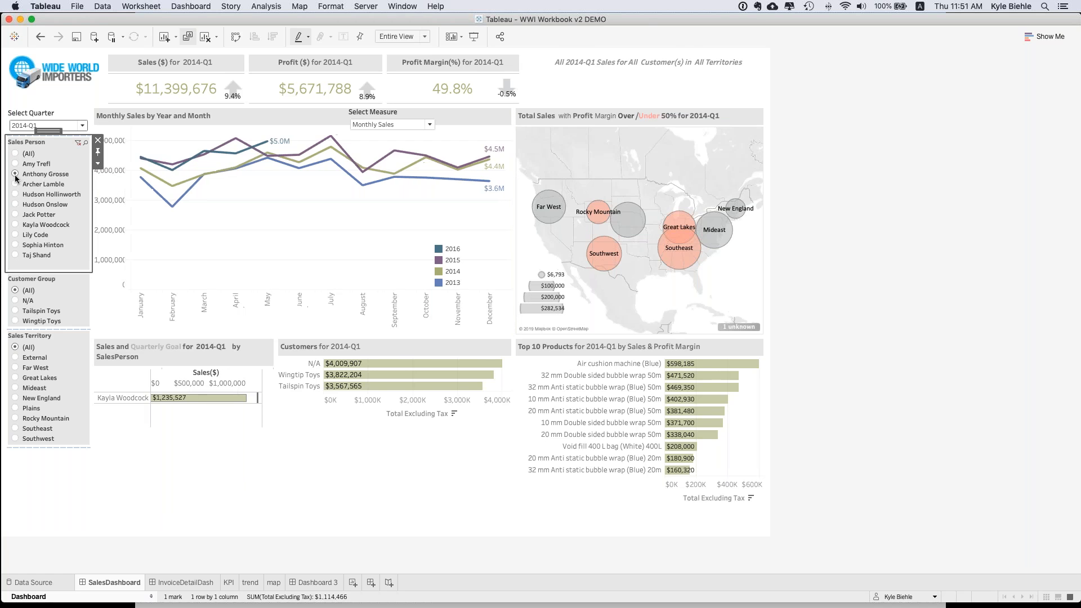
click(16, 164)
click(16, 204)
click(16, 153)
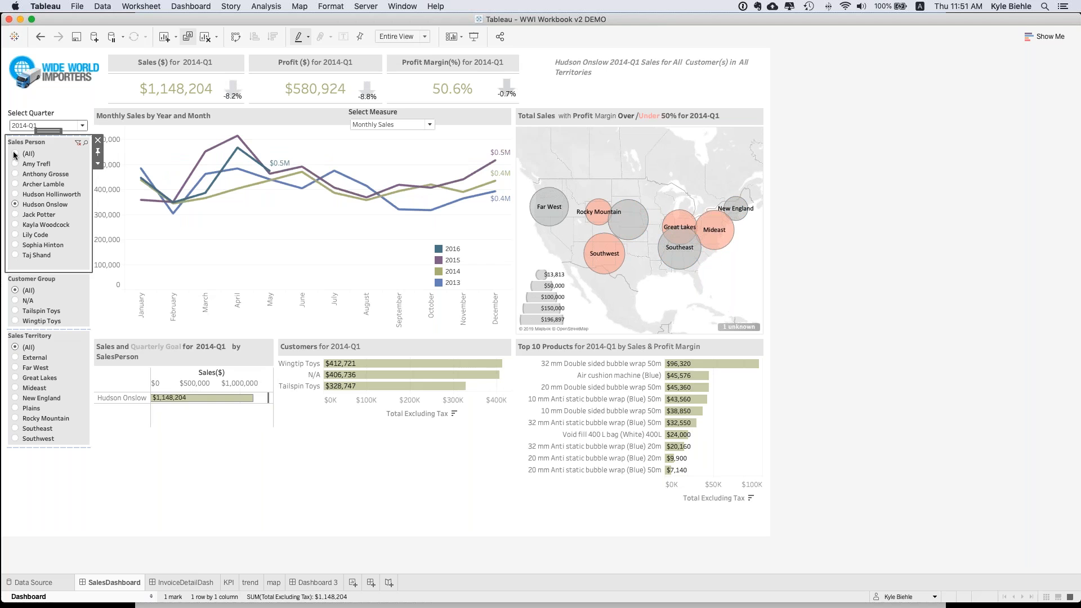
click(15, 311)
click(15, 290)
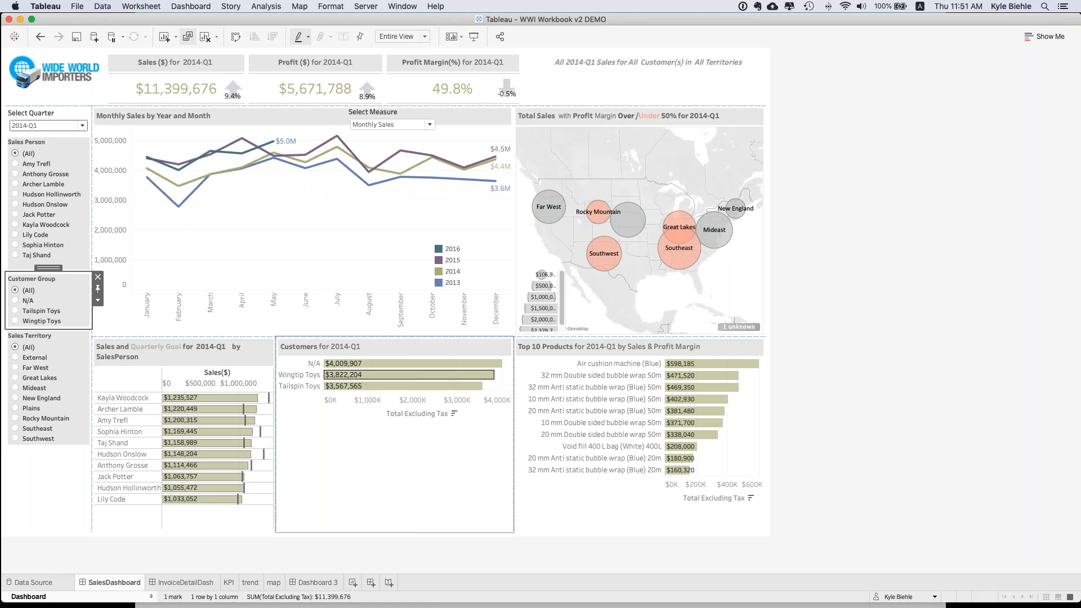
Step: Examine the Air cushion machine (Blue) tooltip, filter the dashboard by that product, and clear the selection
mouse_move(364, 376)
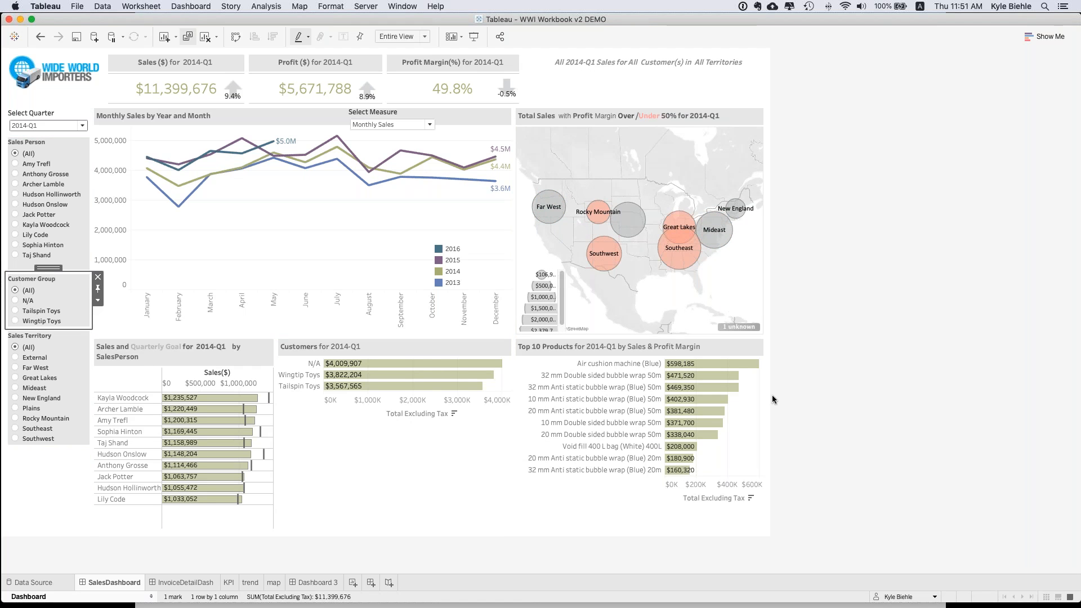
mouse_move(721, 369)
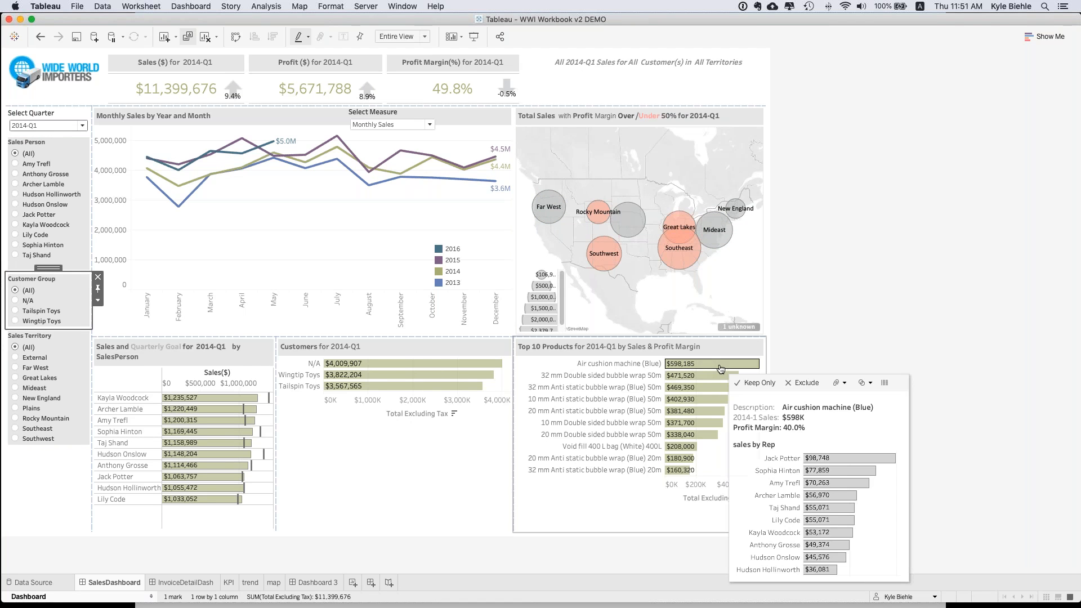
click(721, 369)
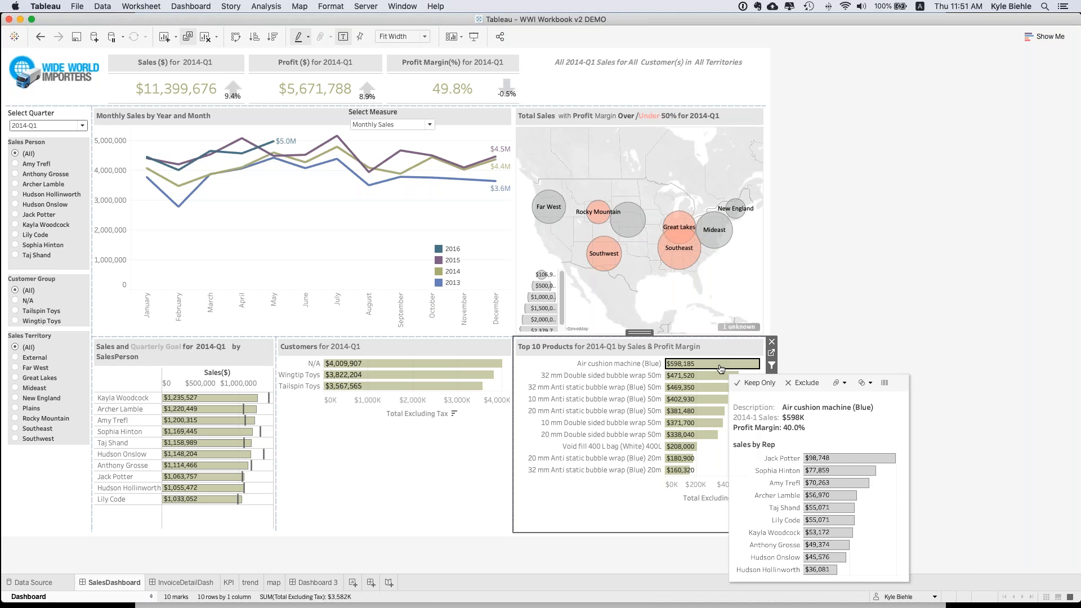
click(721, 369)
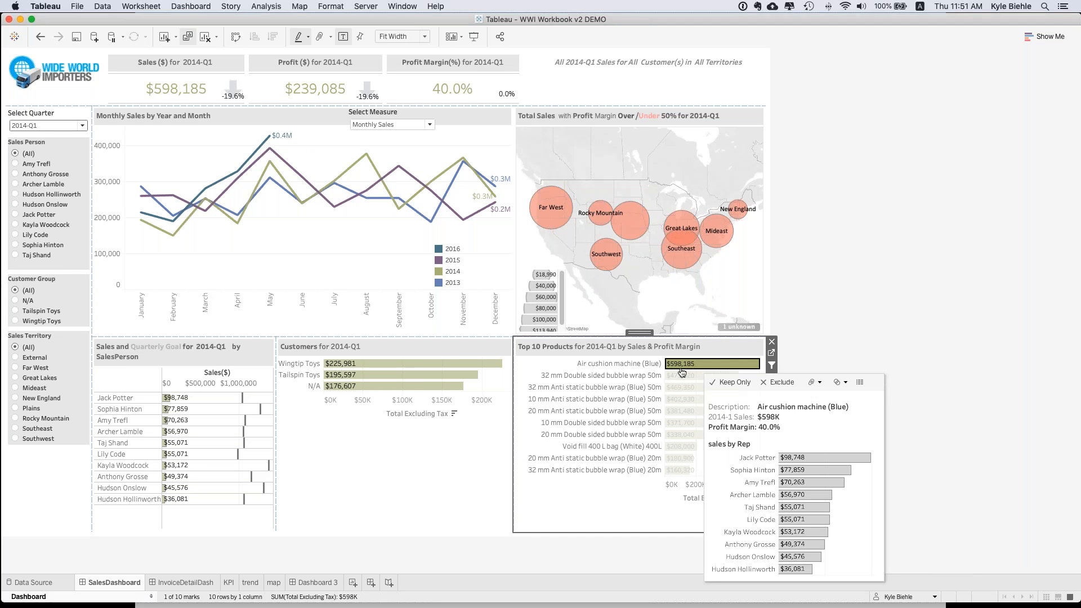
click(695, 367)
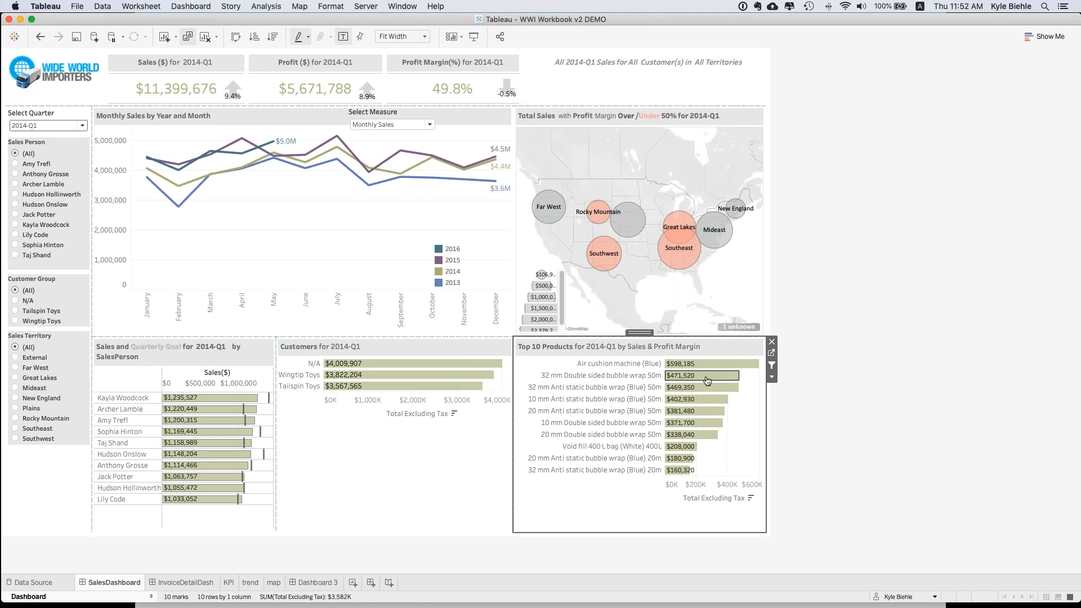
Step: Examine the detail tooltips of the salesperson goal chart and the Top 10 Products chart, including 32 mm Double sided bubble wrap 50m
mouse_move(707, 380)
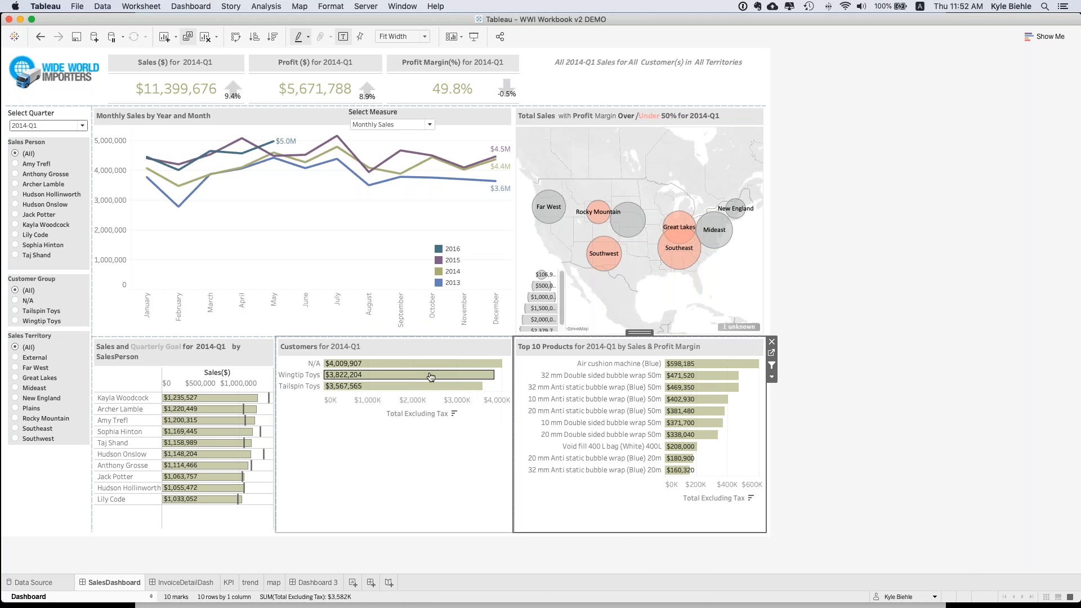
mouse_move(431, 376)
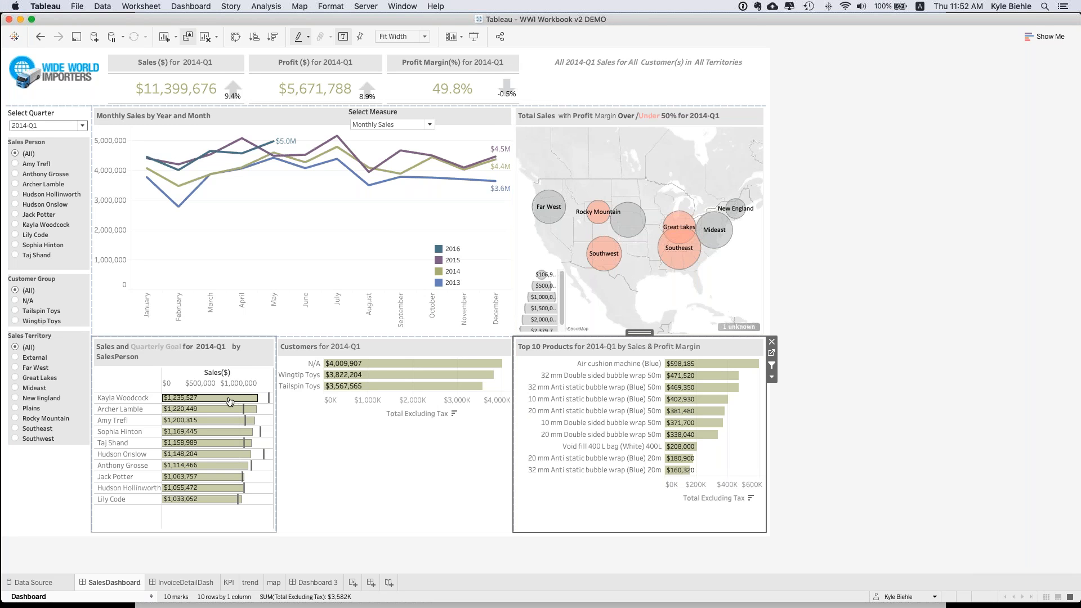
mouse_move(229, 402)
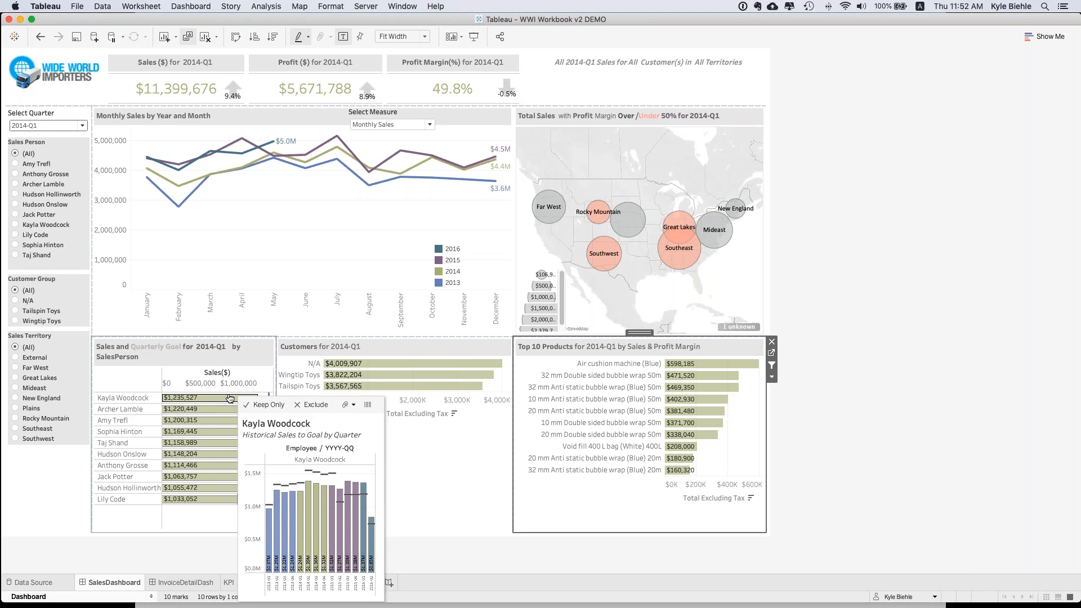
click(255, 349)
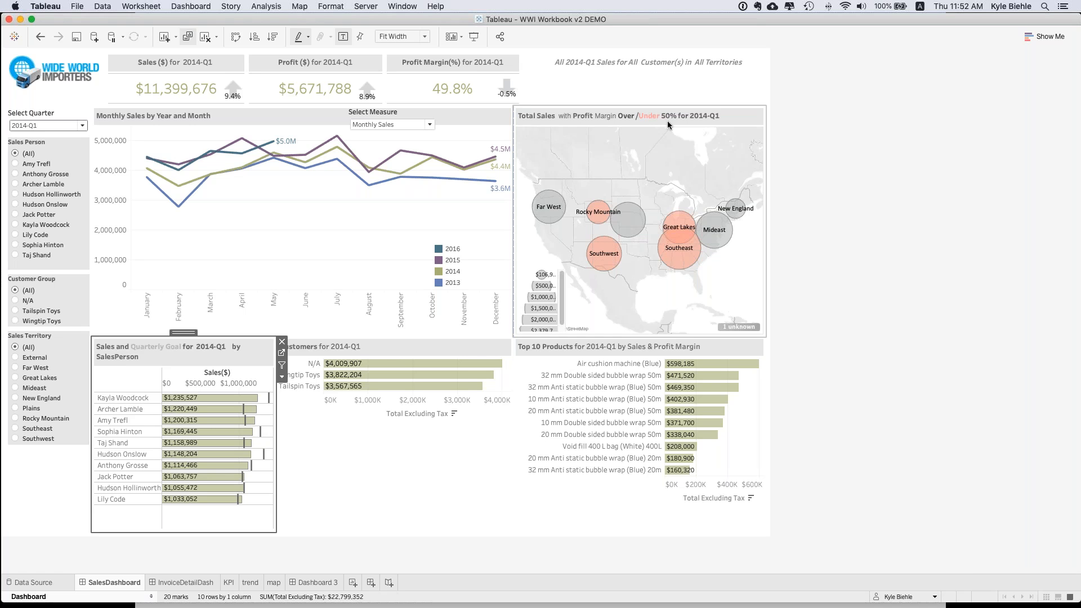
mouse_move(675, 375)
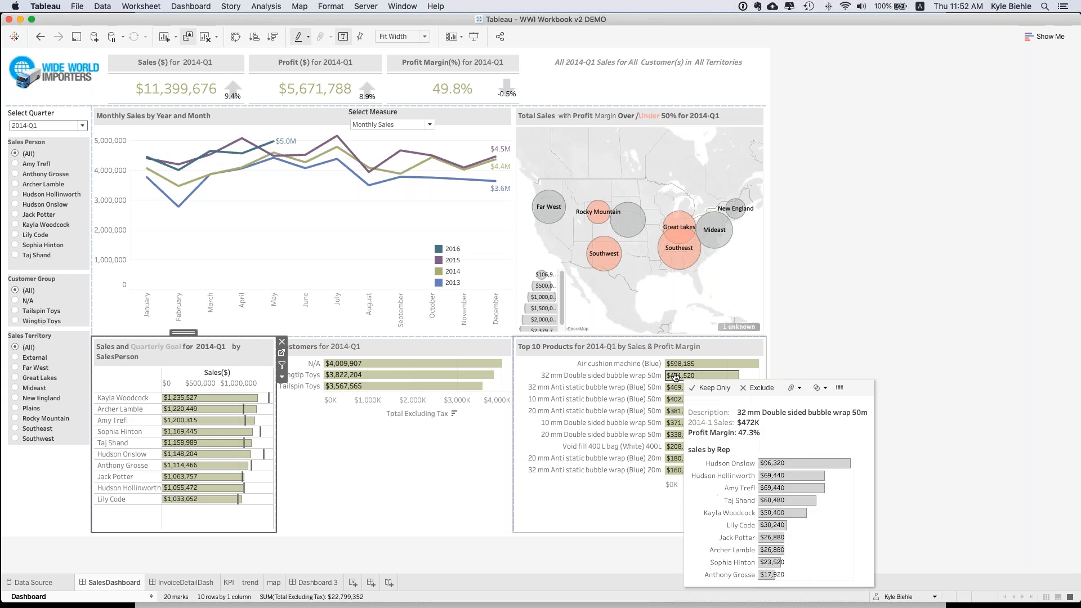
mouse_move(367, 185)
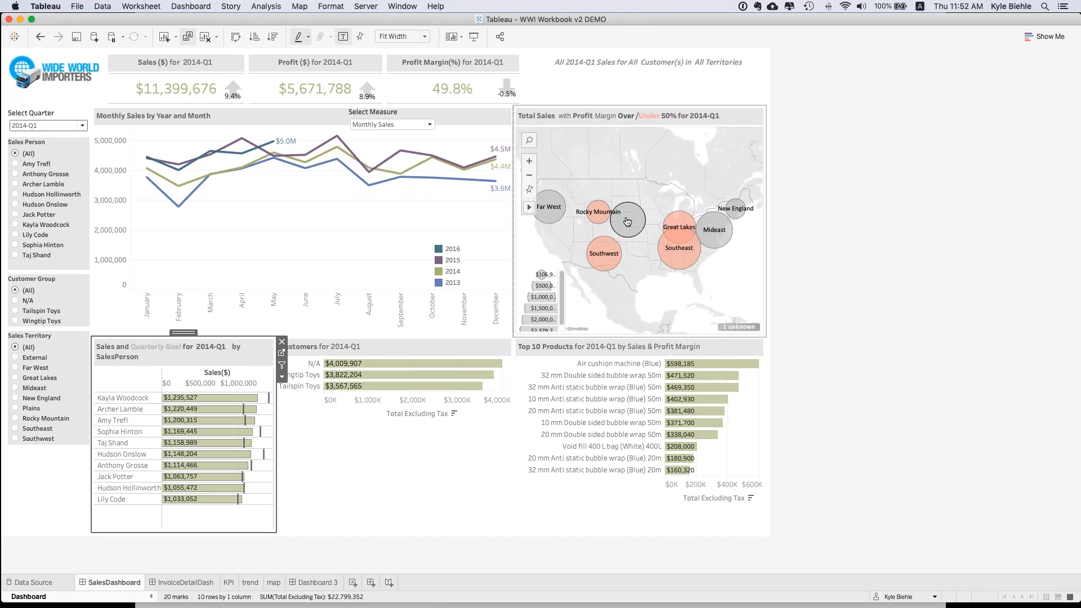
Step: Examine the map's territory details and show the invoices for the Southwest territory from its tooltip
mouse_move(627, 221)
mouse_move(597, 262)
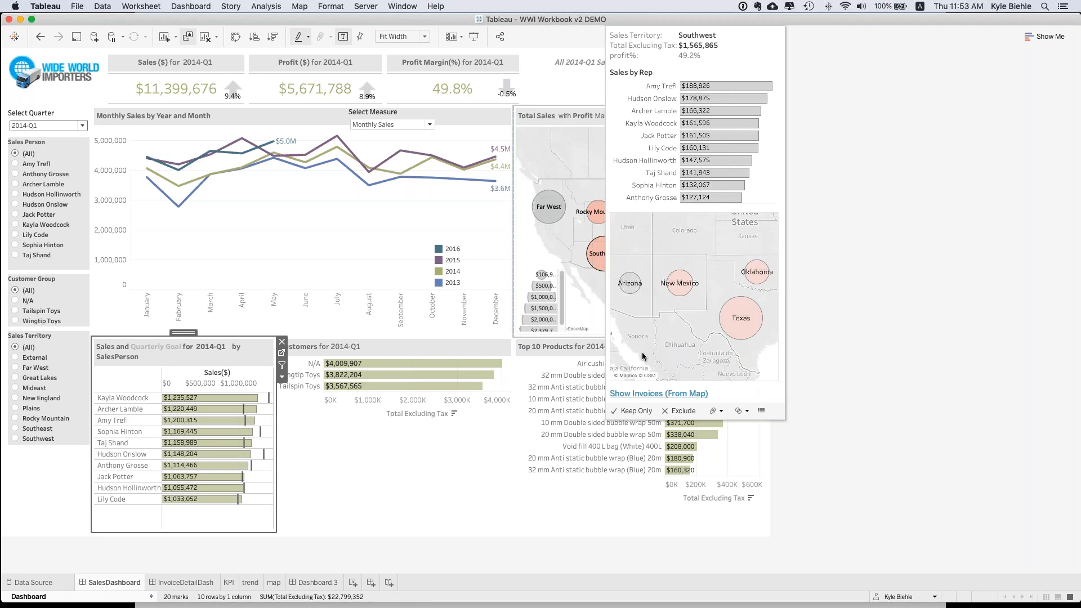
click(638, 394)
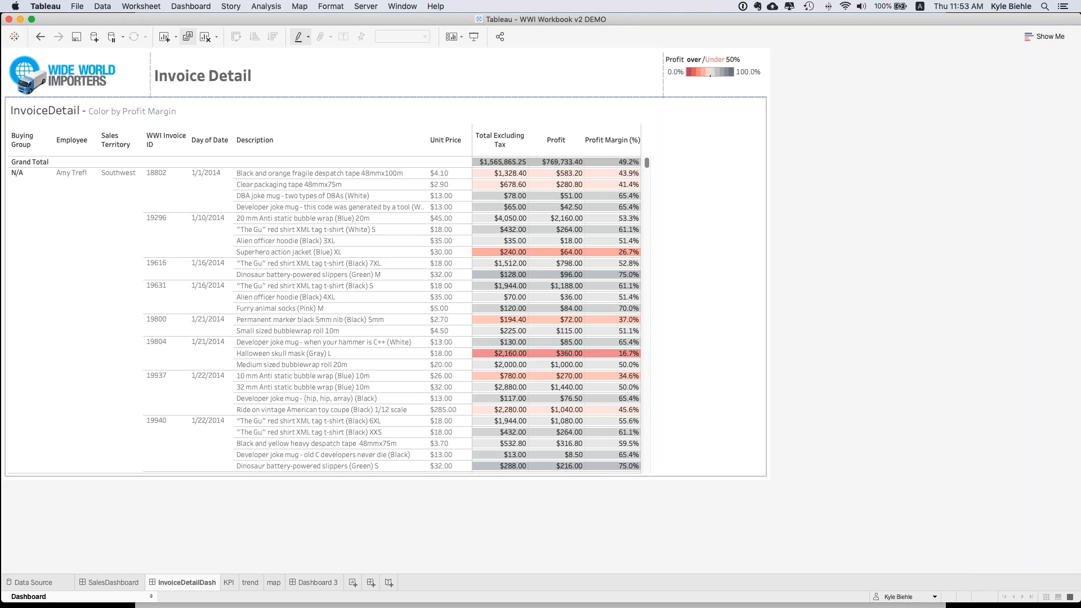
Step: Return to the SalesDashboard and clear the Southwest selection on the map
click(113, 582)
click(606, 267)
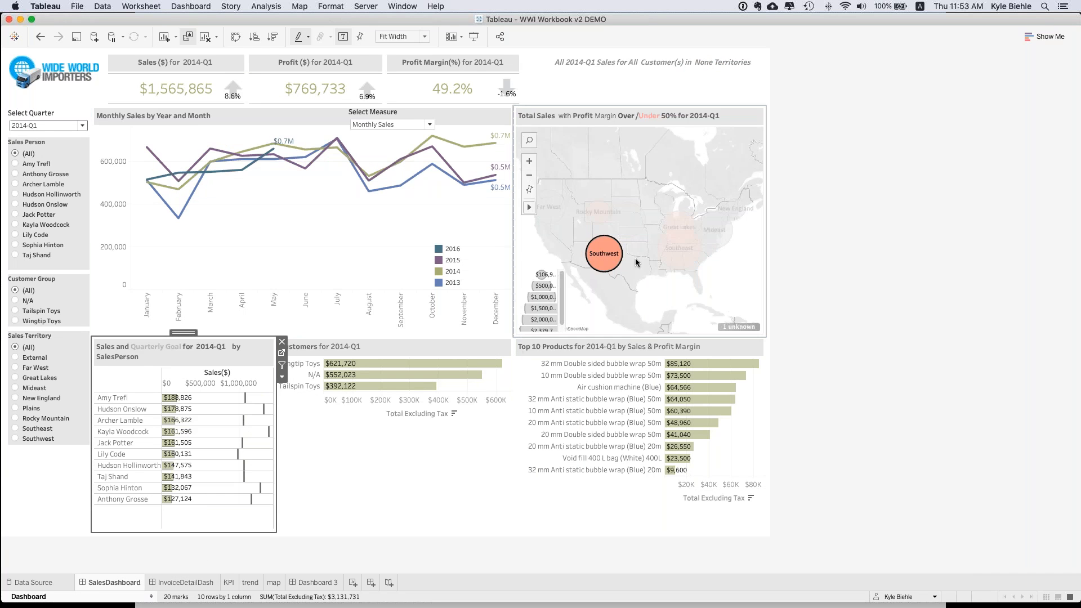
mouse_move(593, 269)
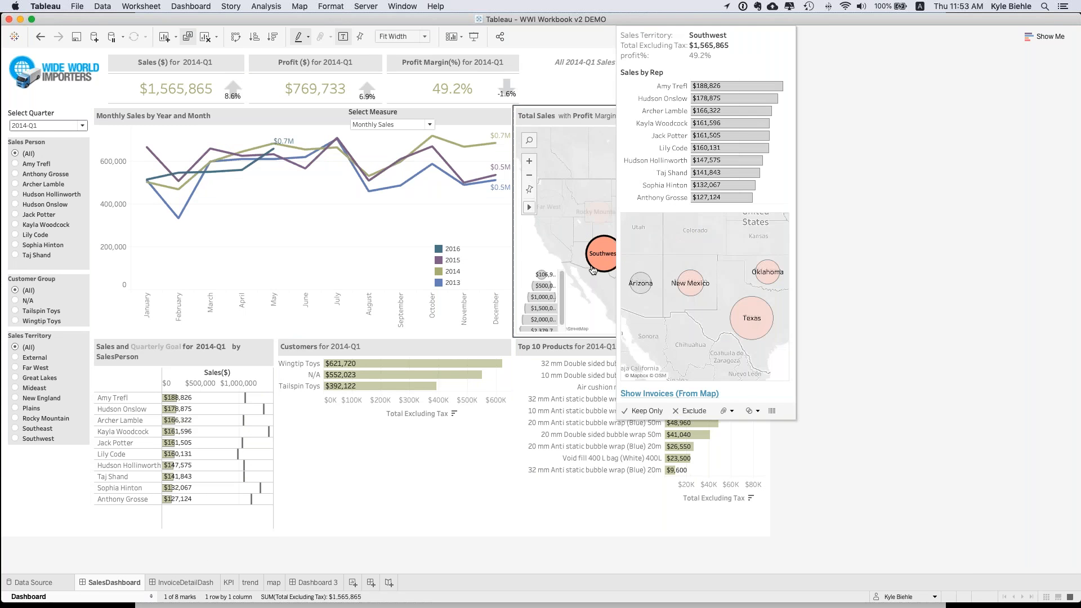
click(593, 269)
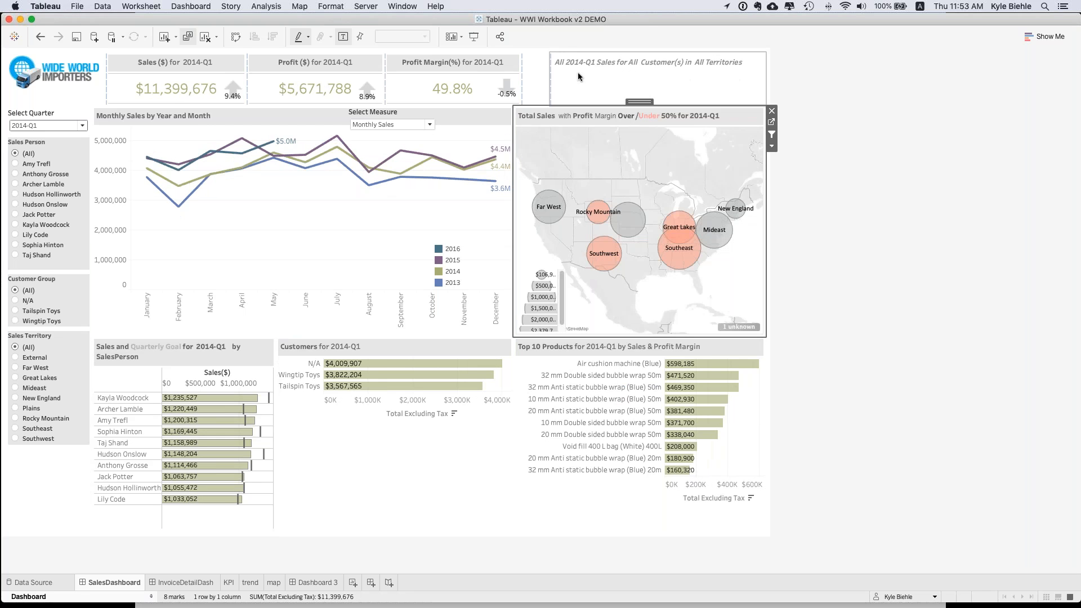
Step: Open the settings for publishing the workbook to Tableau Server
click(367, 6)
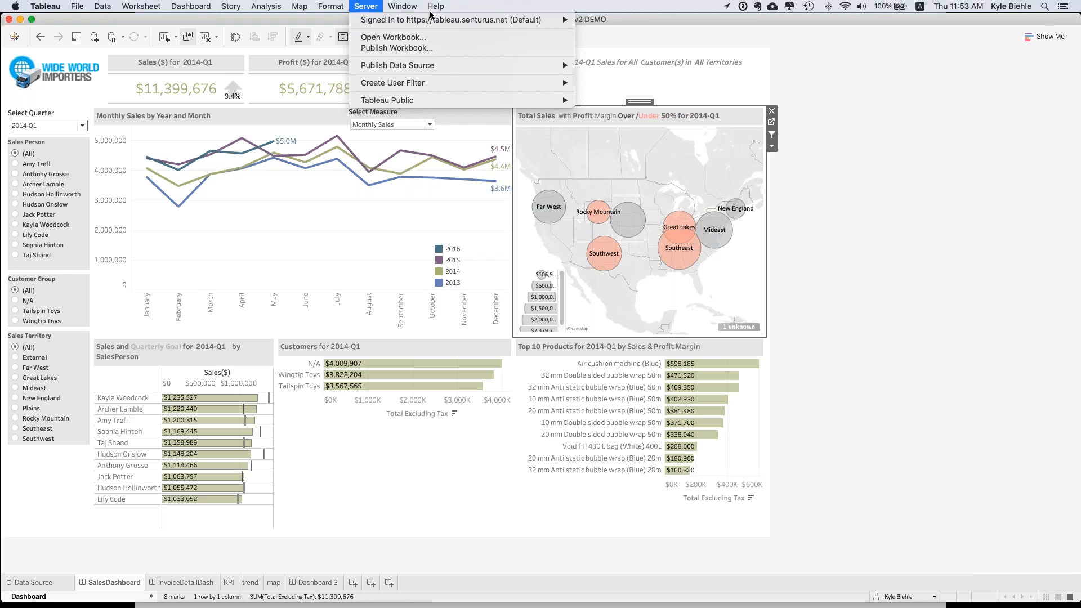
click(380, 50)
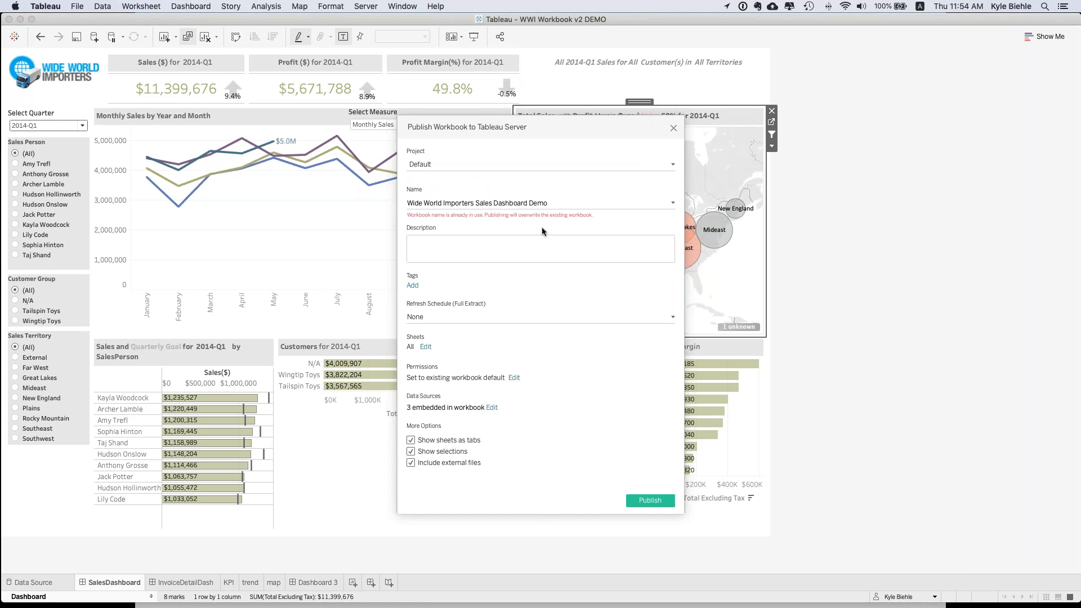
Step: Switch to Chrome and show the published Wide World Importers Sales Dashboard Demo on Tableau Server
key(cmd+Tab)
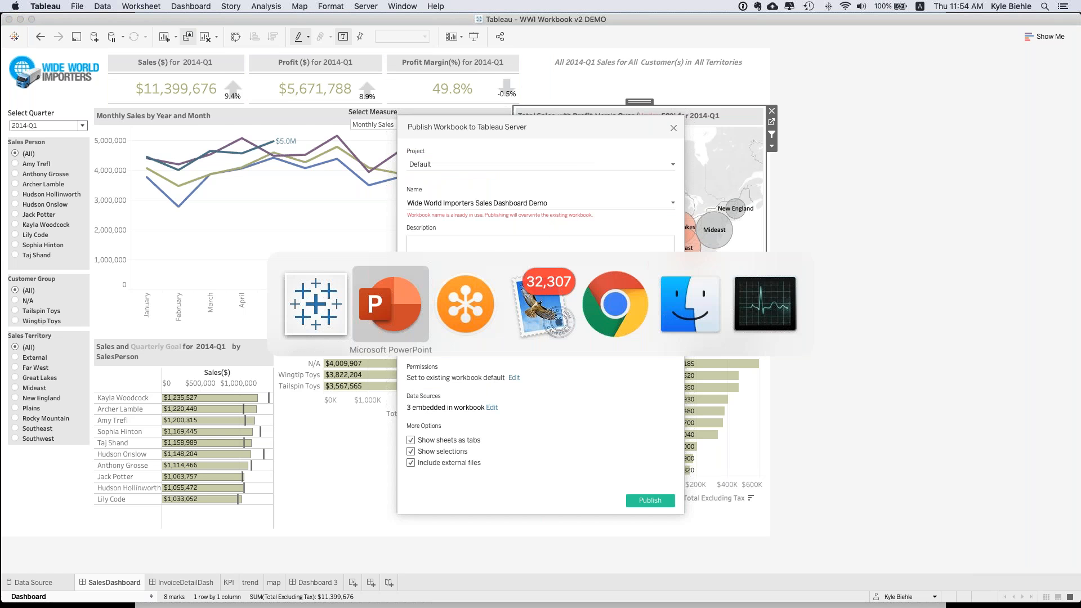
key(cmd+Tab)
key(cmd+Tab)
key(cmd+Tab)
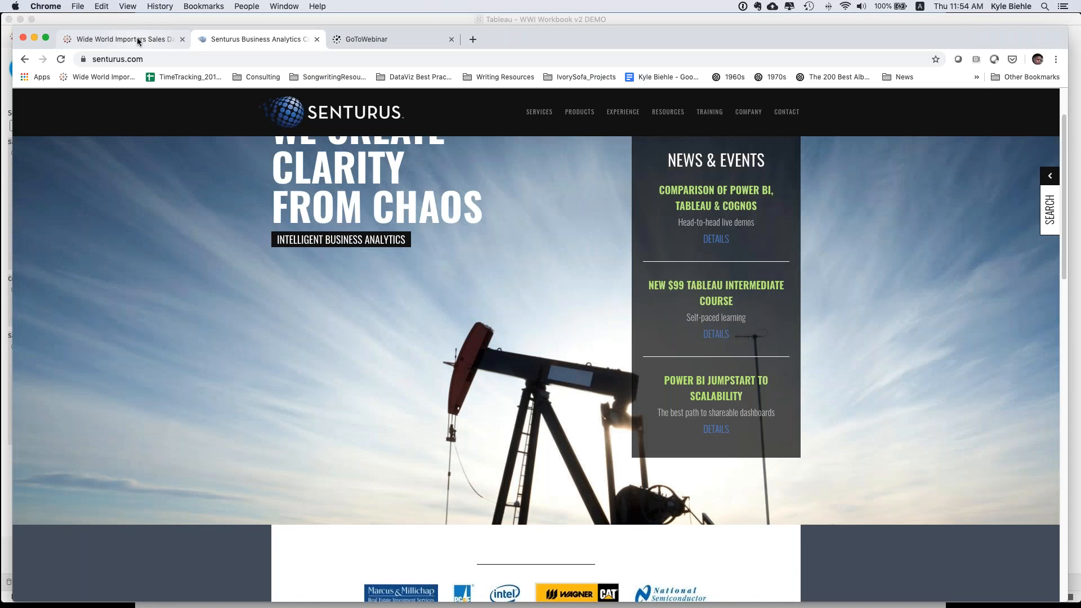
click(137, 39)
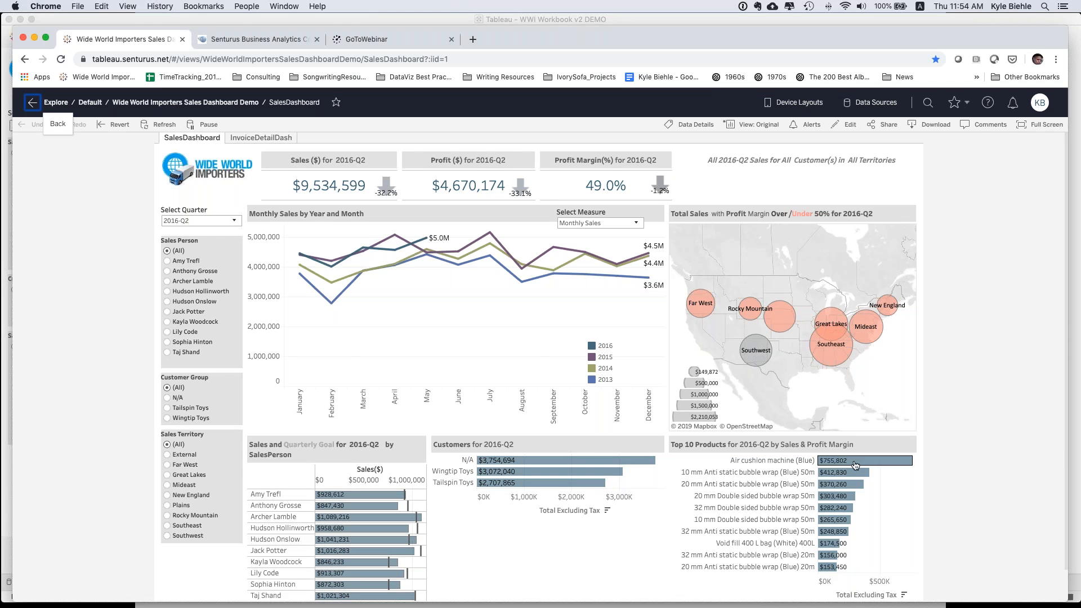
Step: Test the published dashboard's product filter on Air cushion machine (Blue) and clear the selection
click(854, 465)
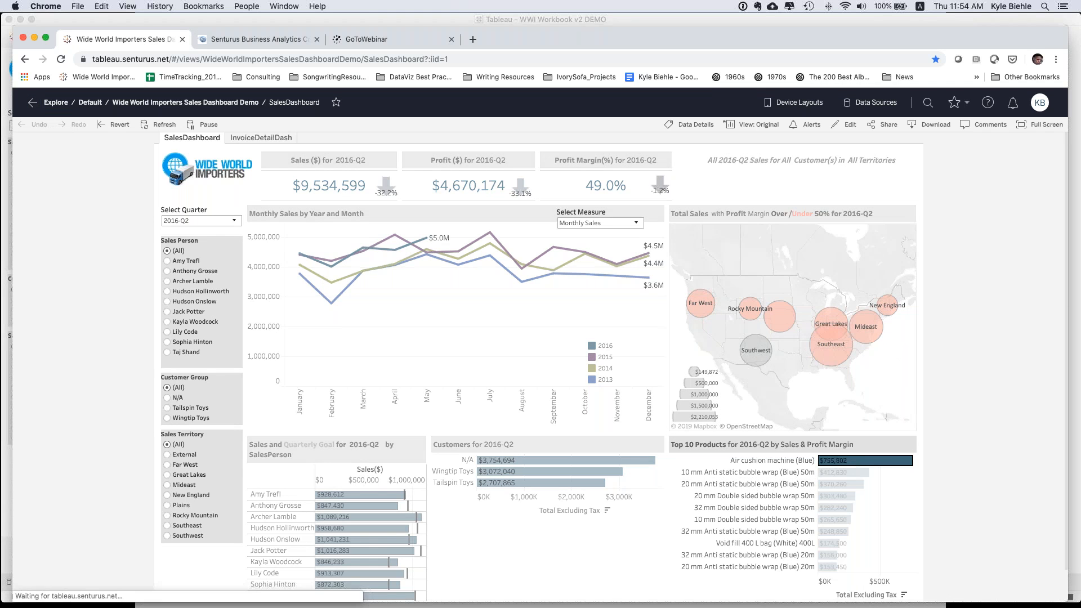
click(851, 465)
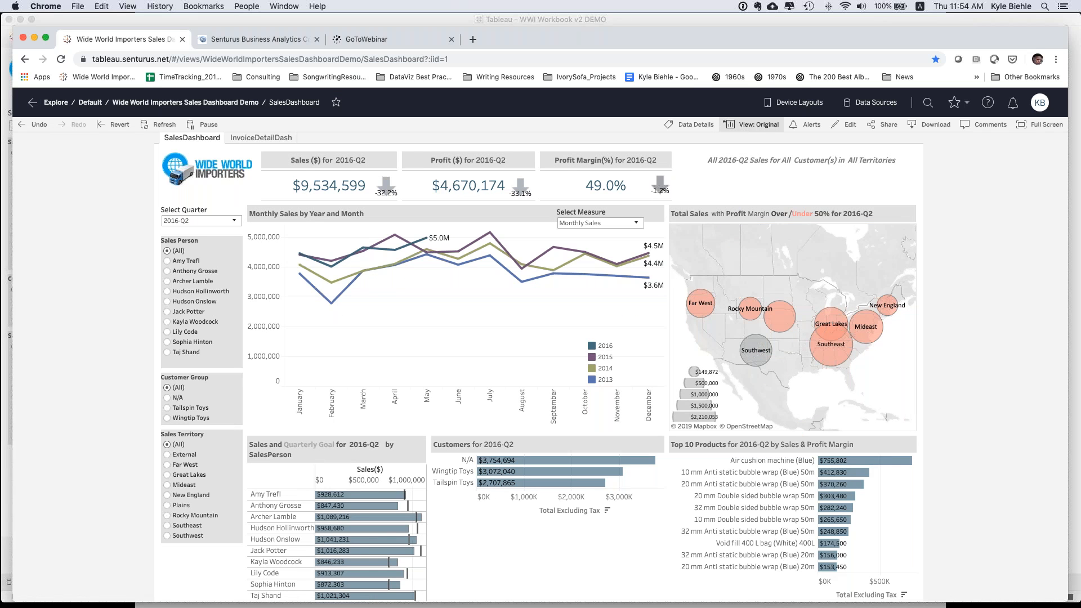
mouse_move(490, 233)
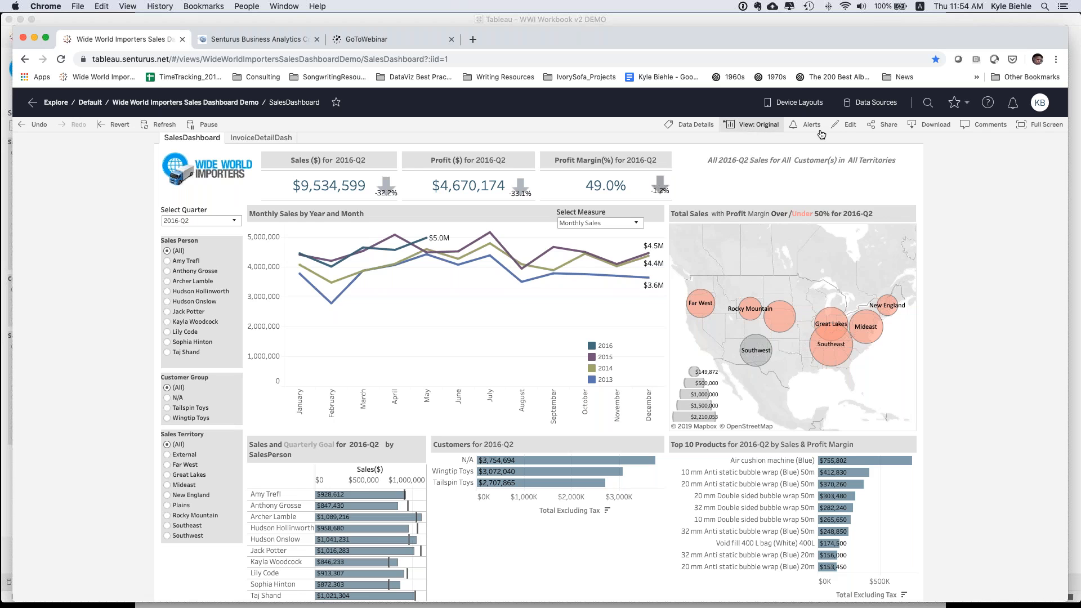